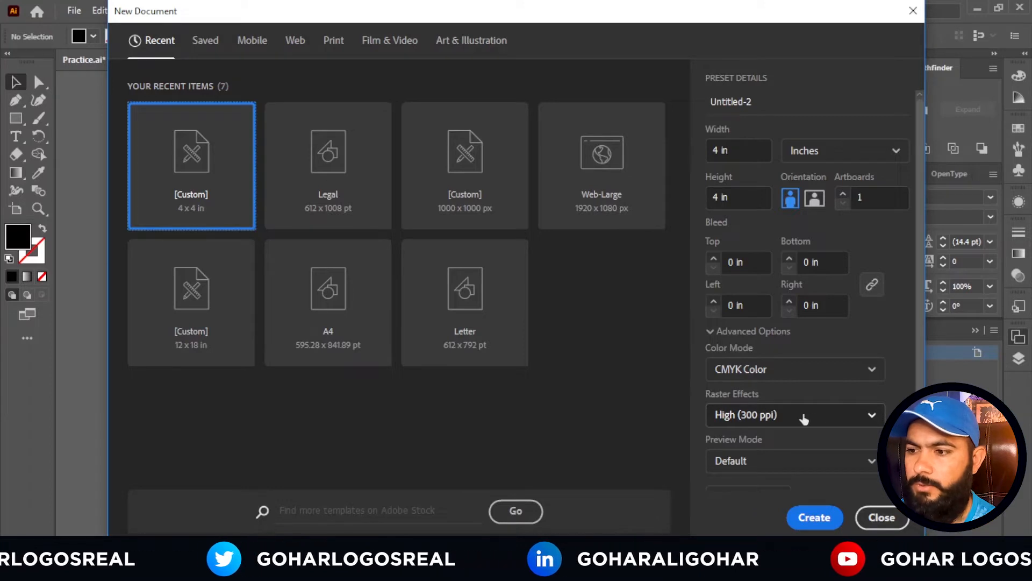
Create a 4 x 4 in CMYK document at 300 ppi, and check the label size noted in Practice.ai.
left_click(810, 526)
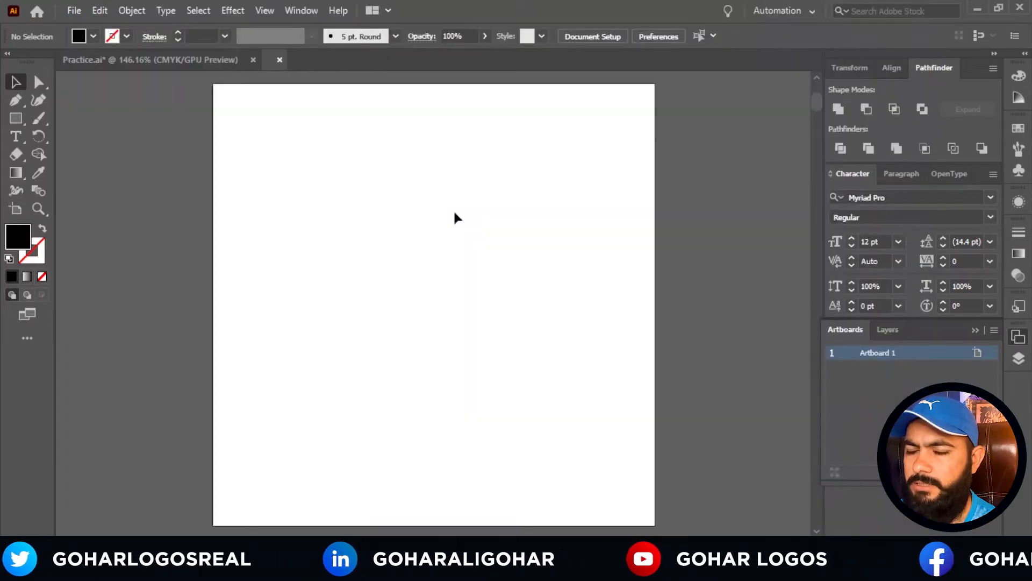
key("ctrl+1")
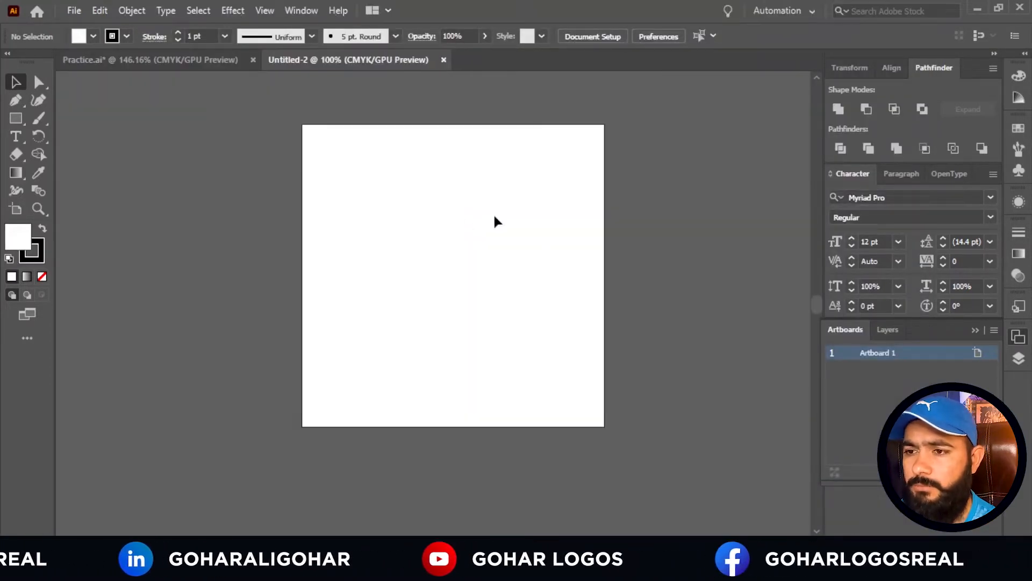
left_click(220, 62)
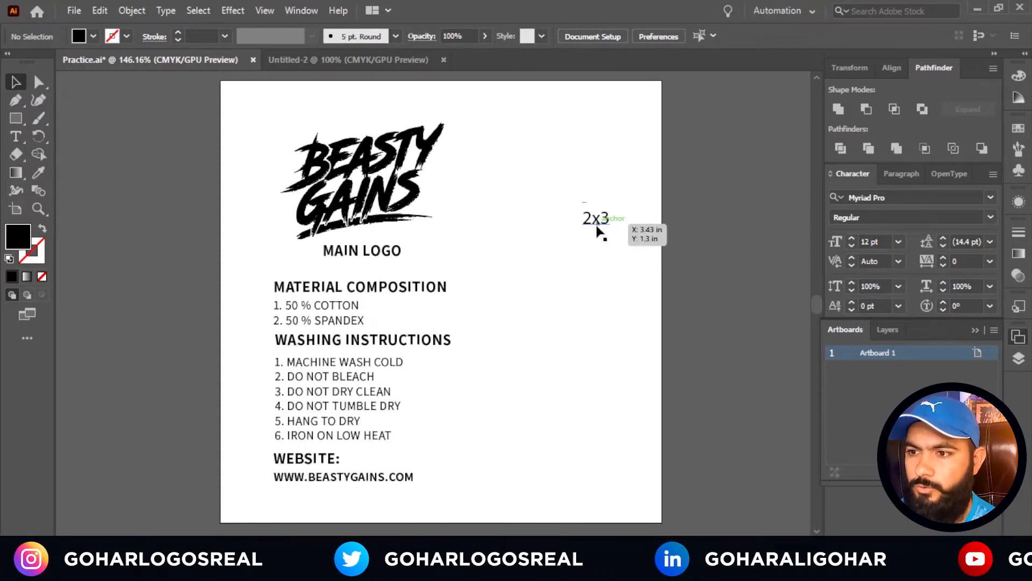
left_click(337, 66)
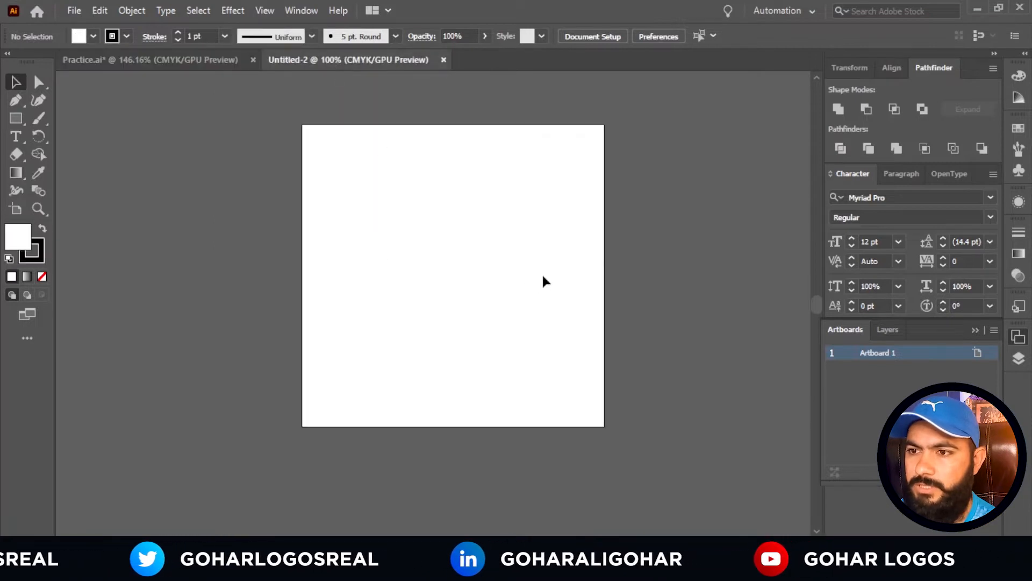
Draw a rectangle 2 in wide and 3 in high on the new document's artboard.
left_click(15, 117)
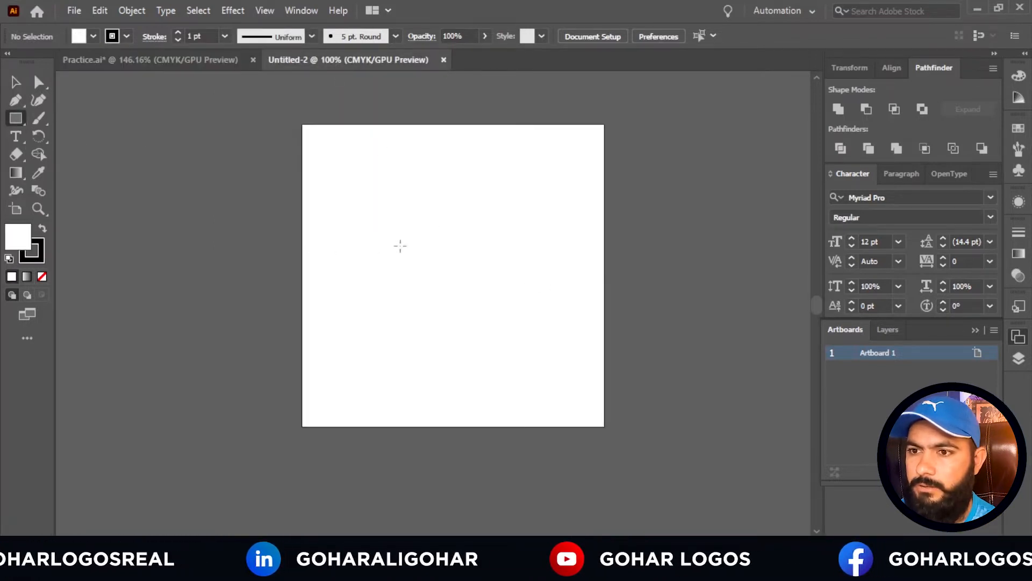
scroll(467, 280, "up", 1)
scroll(479, 235, "up", 2)
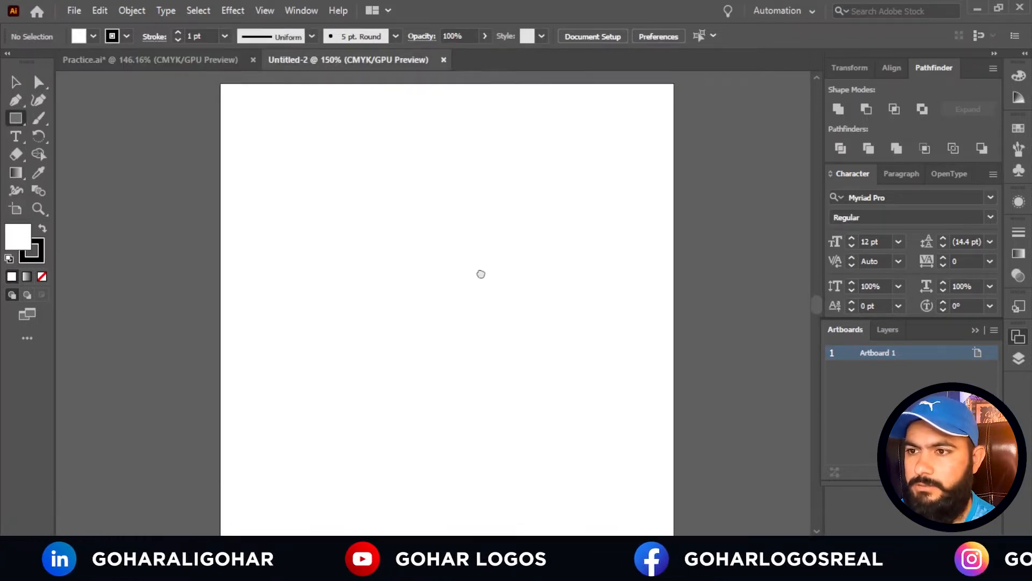
left_click(404, 210)
type("2")
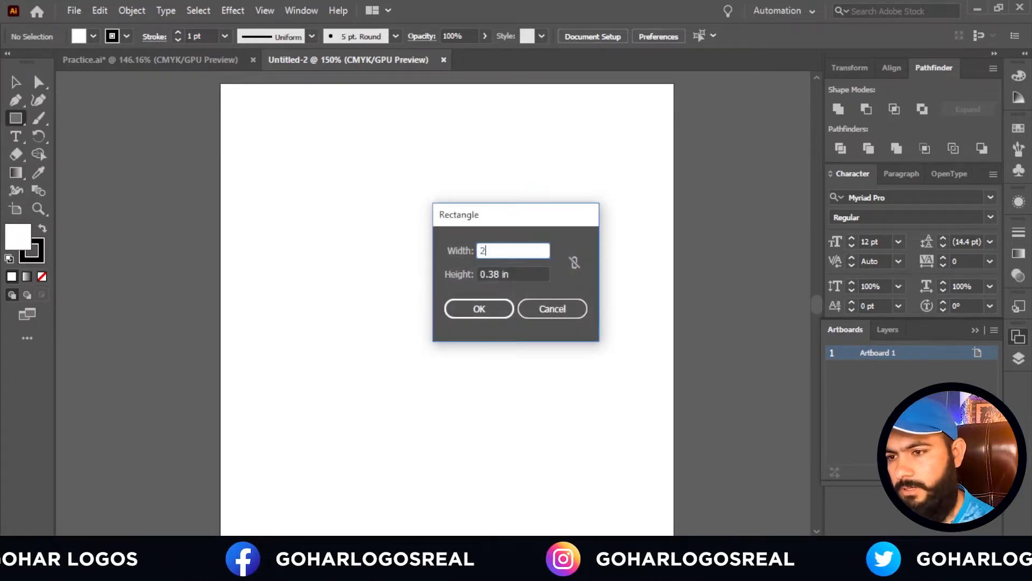
key("Tab")
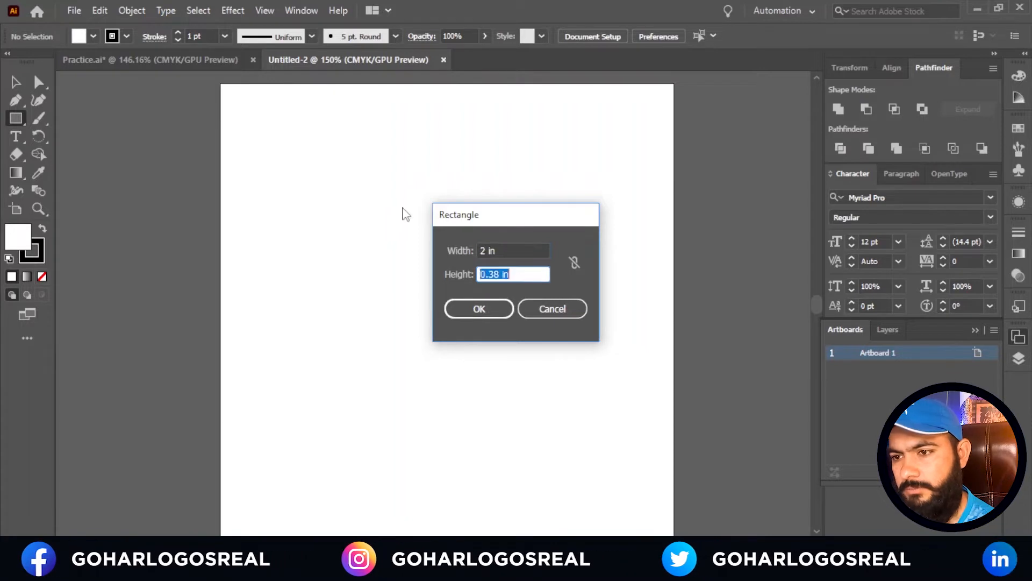
type("3")
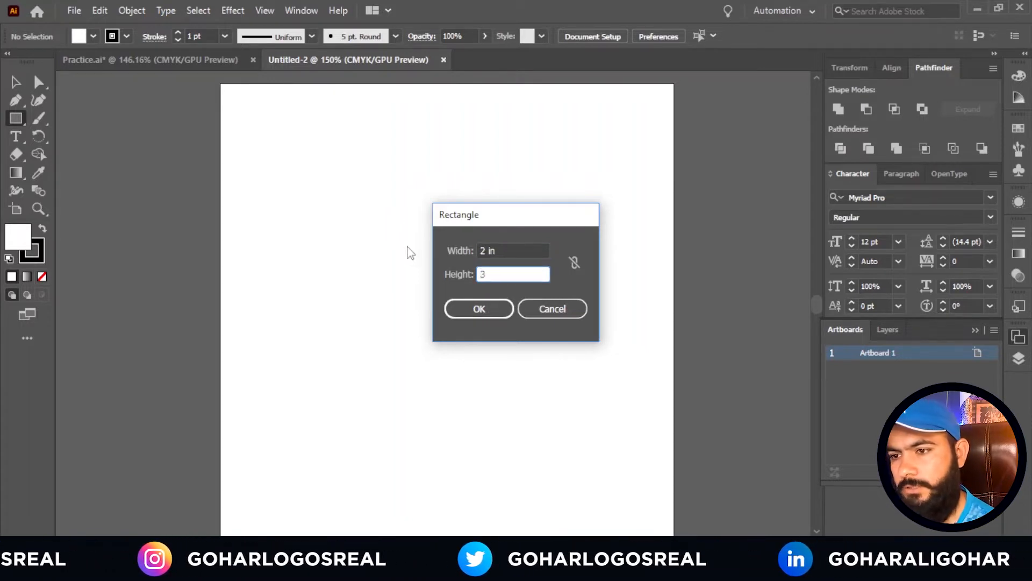
left_click(457, 314)
Center the 2 x 3 in rectangle horizontally and vertically on the artboard.
left_click(24, 84)
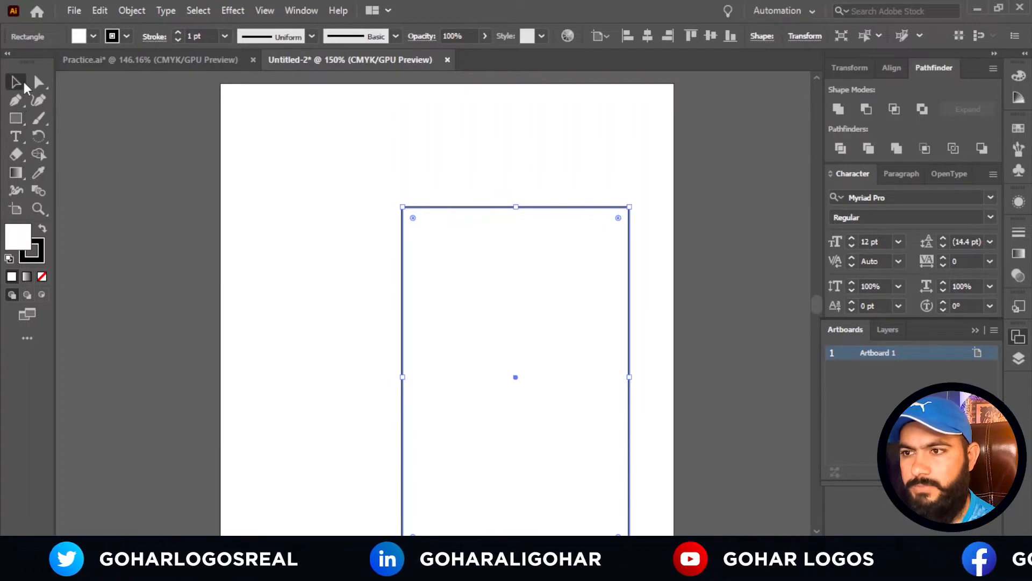
left_click(647, 37)
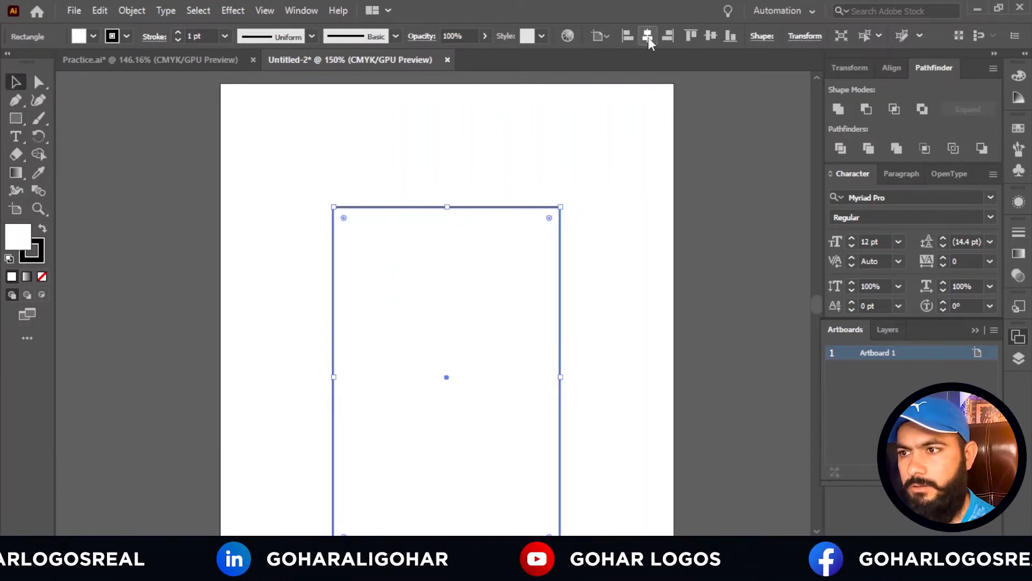
left_click(711, 37)
left_click(616, 187)
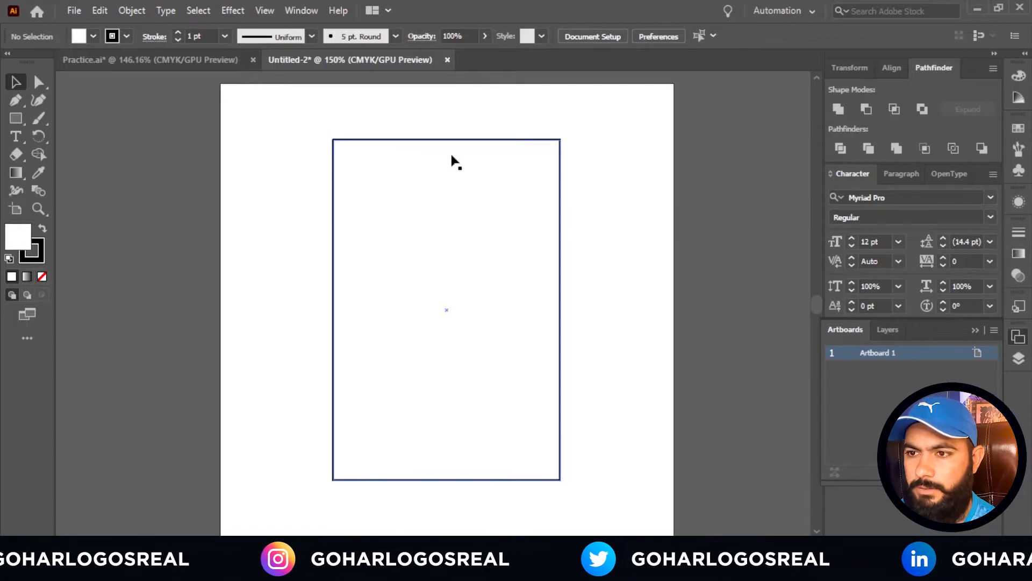
Convert the centered rectangle into guides.
left_click(477, 141)
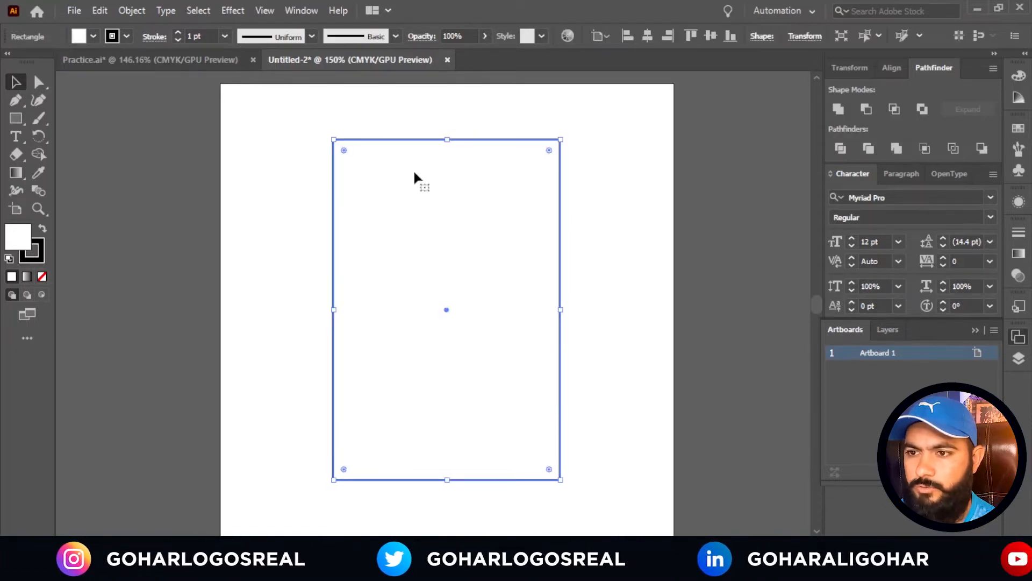
right_click(422, 198)
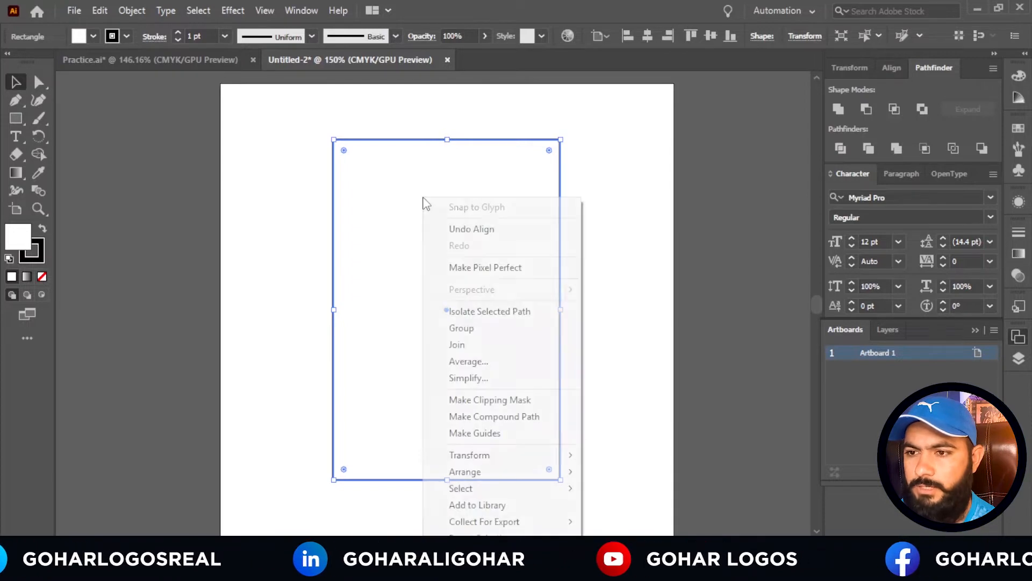
left_click(461, 432)
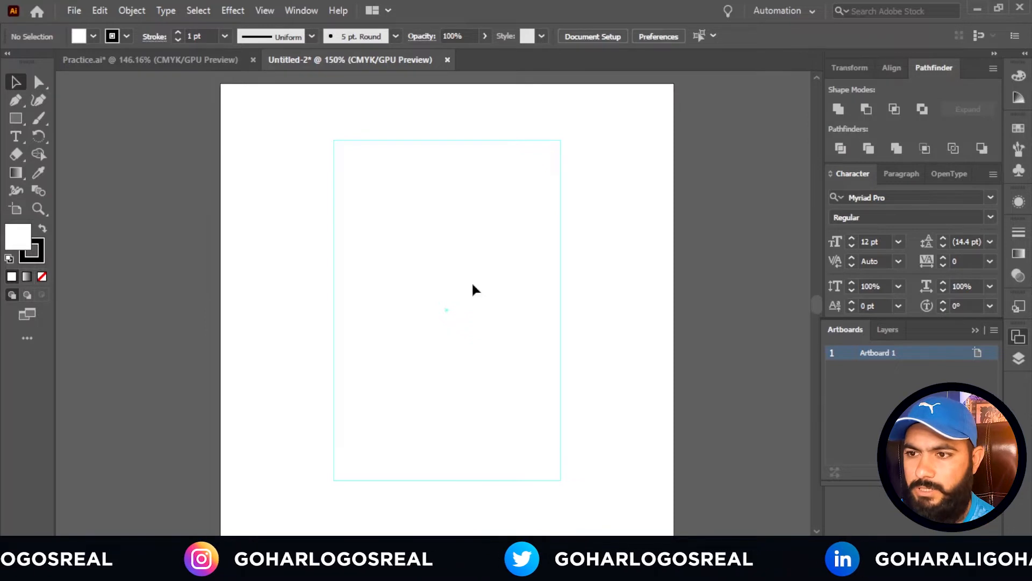
Copy the Beasty Gains logo and label texts from Practice.ai into the new document, placing them beside the artboard's left edge.
left_click(176, 61)
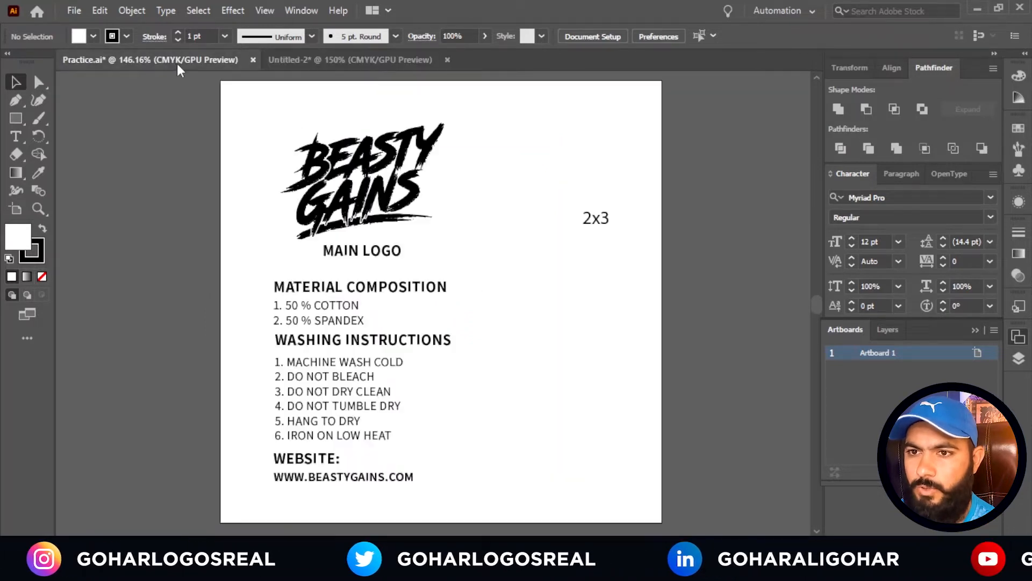
left_click(405, 203)
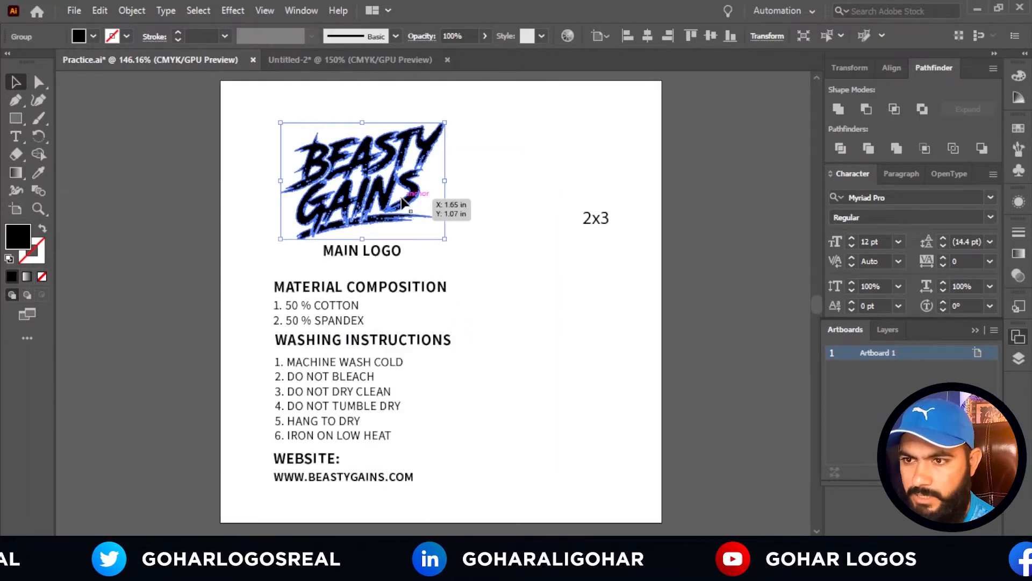
left_click(491, 224)
key("ctrl+1")
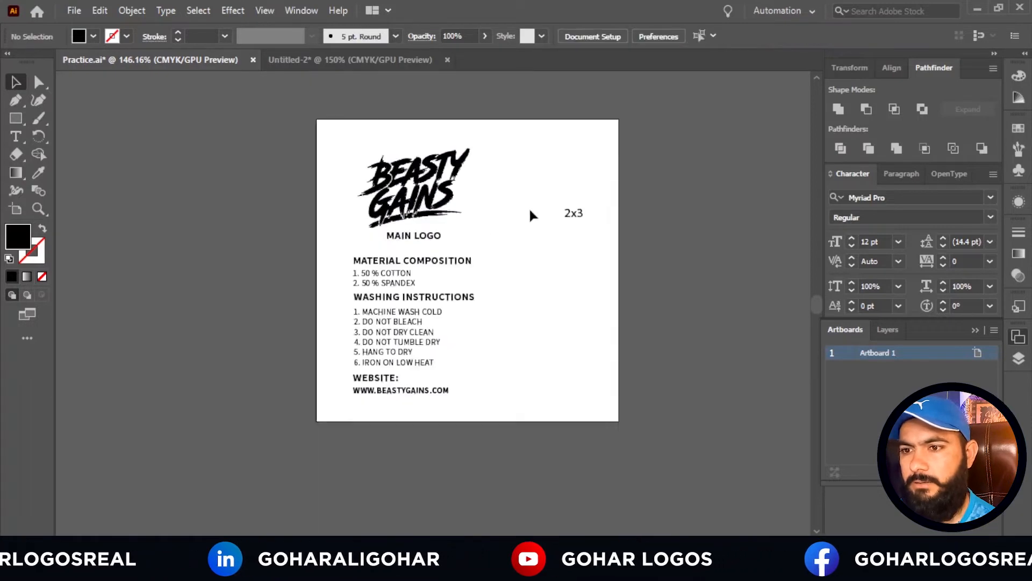
key("ctrl+a")
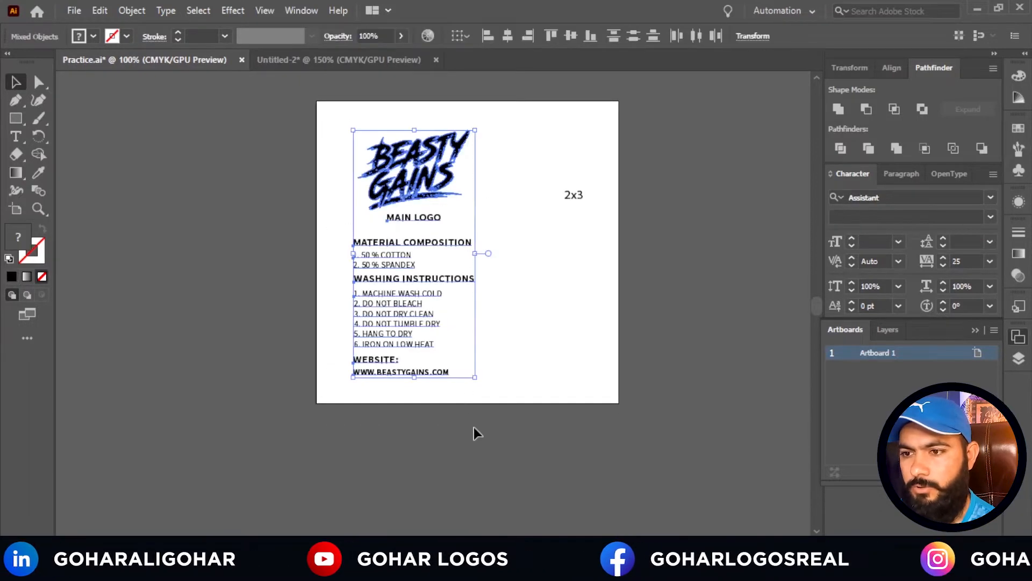
left_click(326, 58)
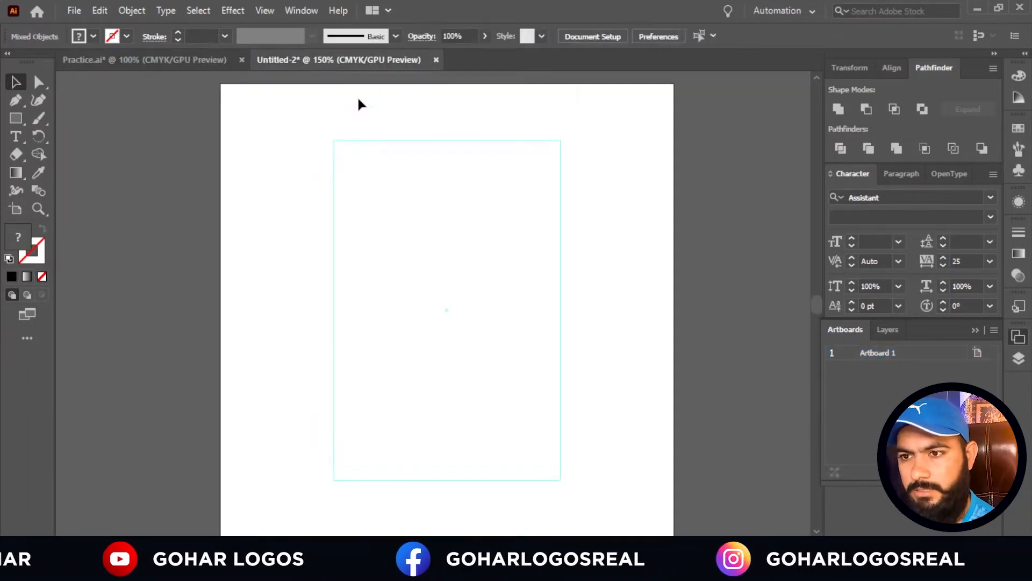
key("ctrl+1")
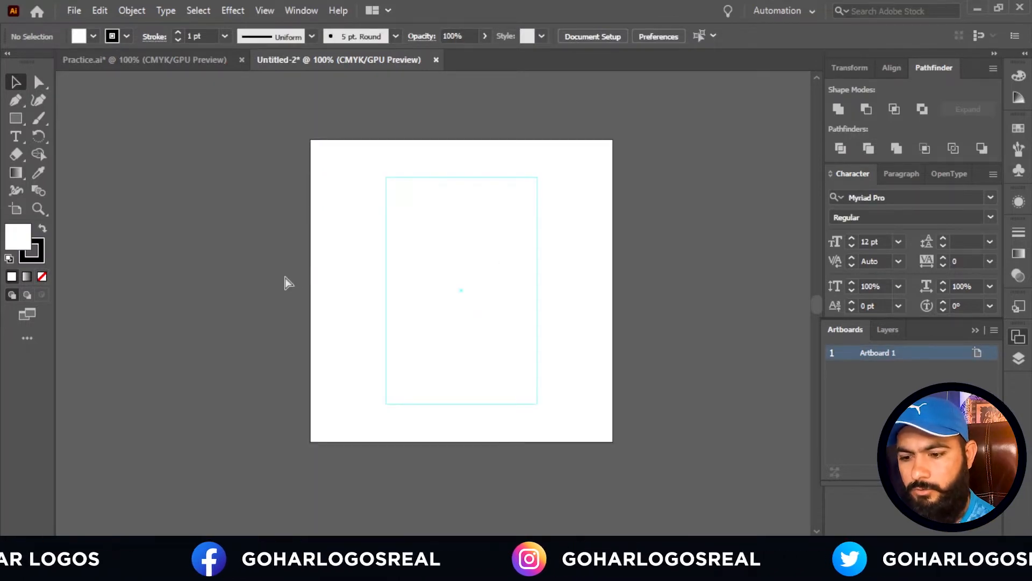
key("ctrl+v")
left_click_drag(417, 231, 248, 218)
left_click(335, 234)
Move the Beasty Gains logo to the top of the guide rectangle and center it horizontally on the artboard.
scroll(289, 266, "up", 1)
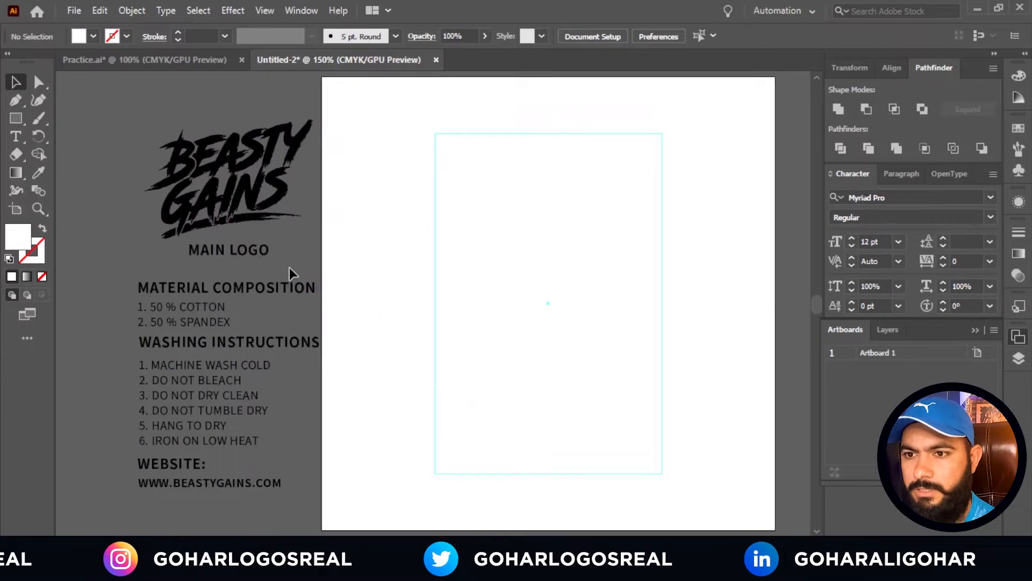
scroll(290, 267, "down", 1)
scroll(282, 222, "up", 1)
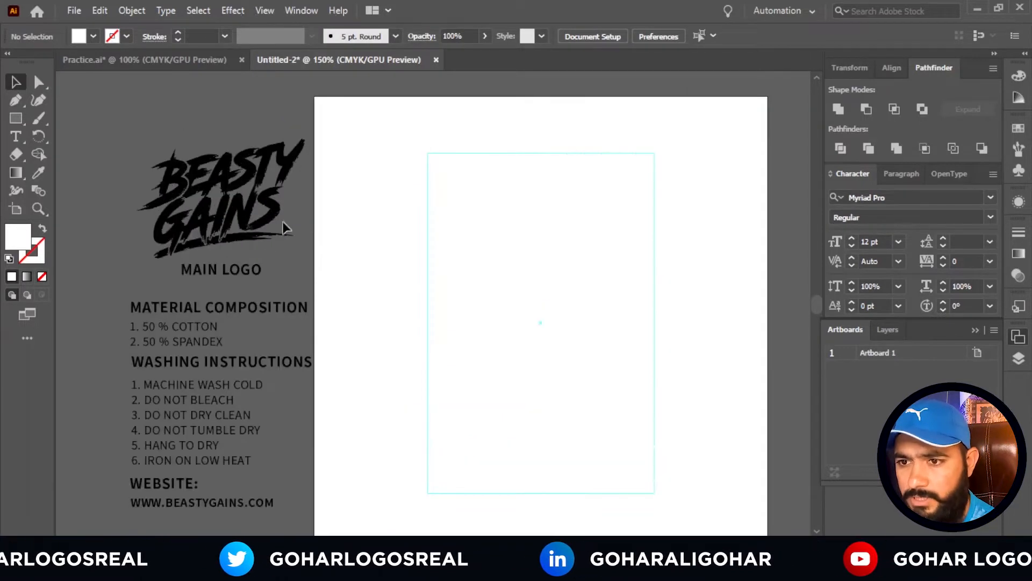
left_click(273, 220)
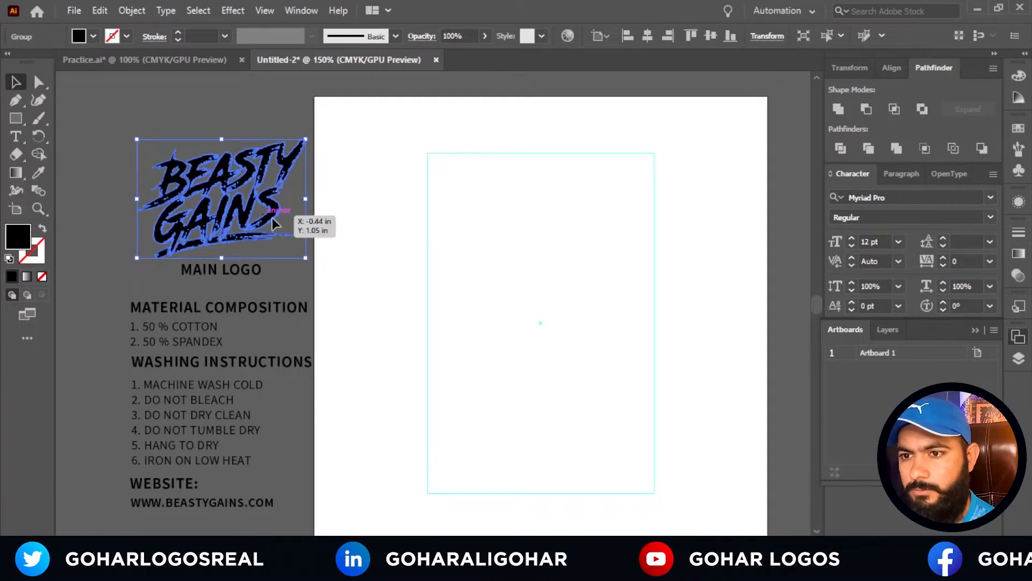
left_click_drag(273, 221, 572, 237)
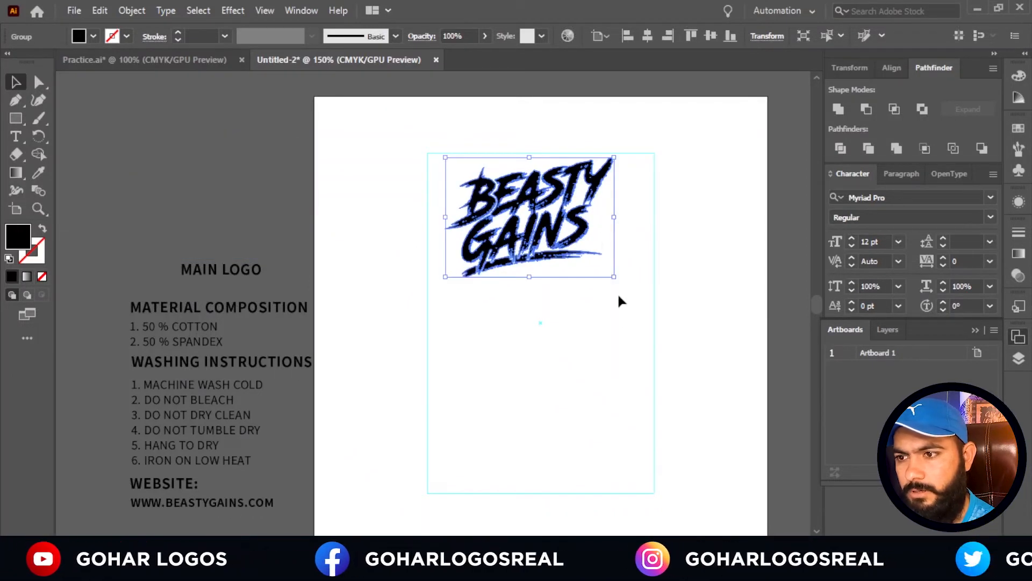
left_click(647, 35)
left_click(670, 301)
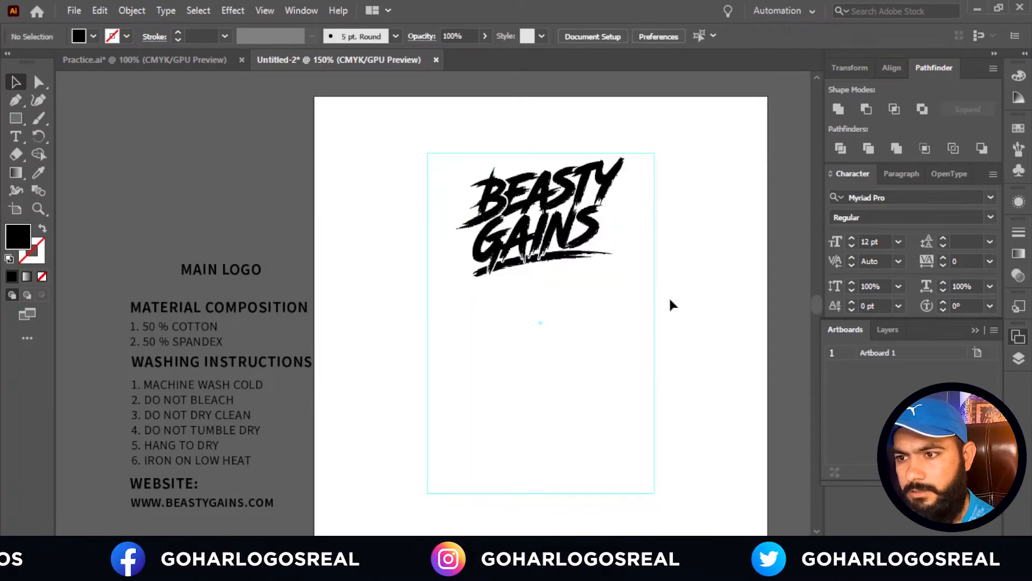
Add a point text reading "S" and place it just below the logo, near the middle of the guide rectangle.
left_click_drag(678, 325, 654, 305)
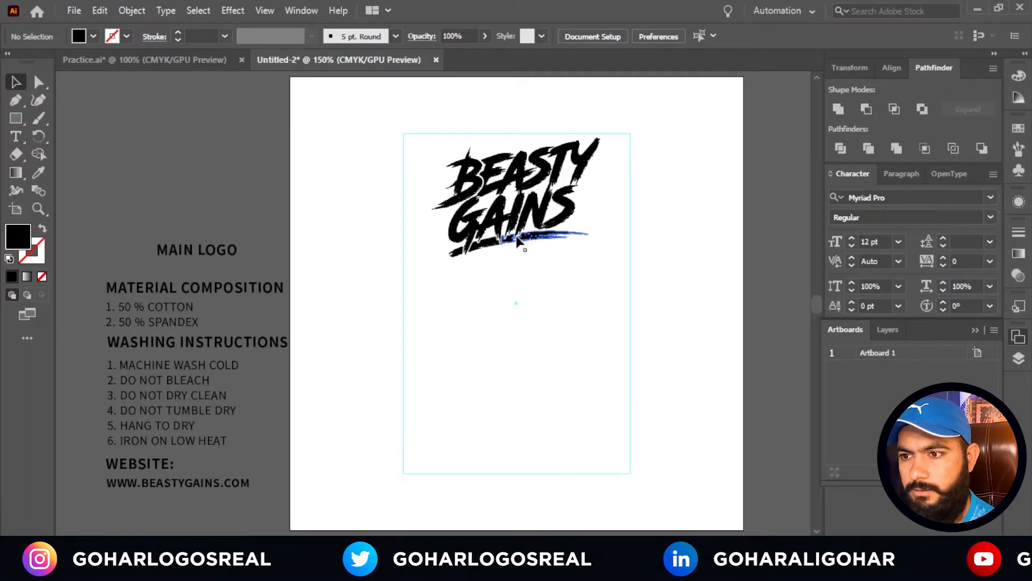
left_click(16, 137)
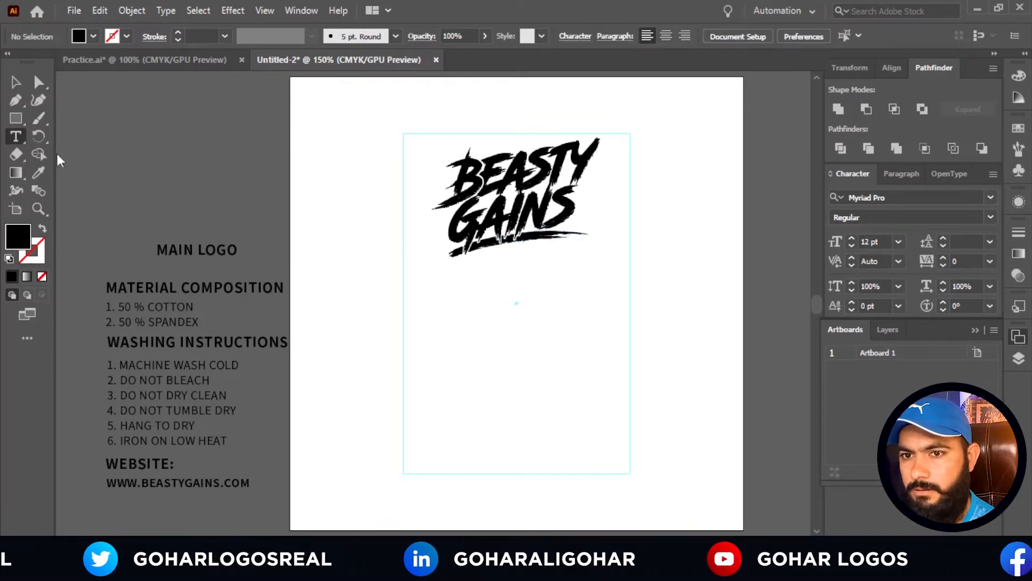
left_click(490, 269)
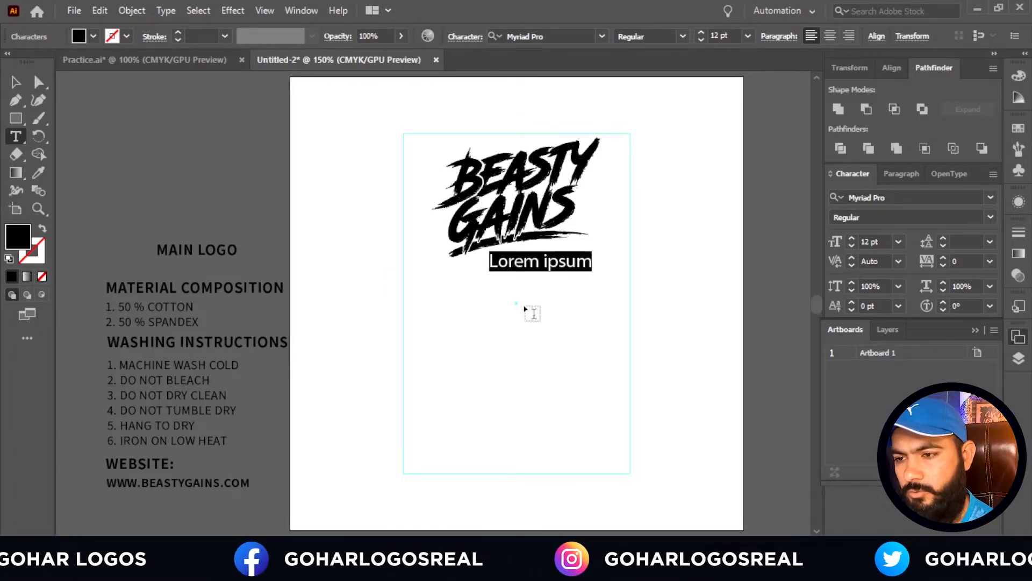
type("s")
key("BackSpace")
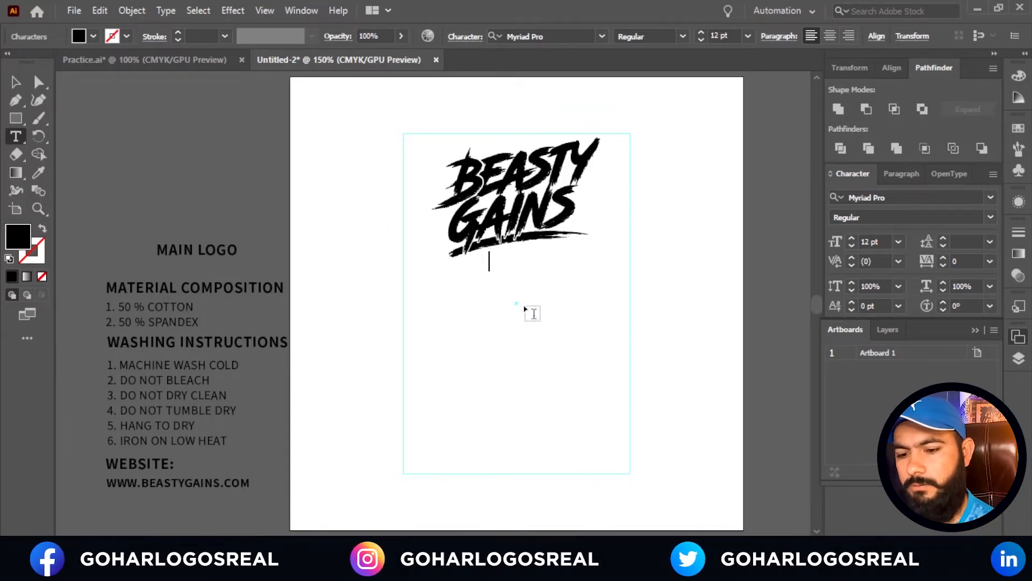
type("s")
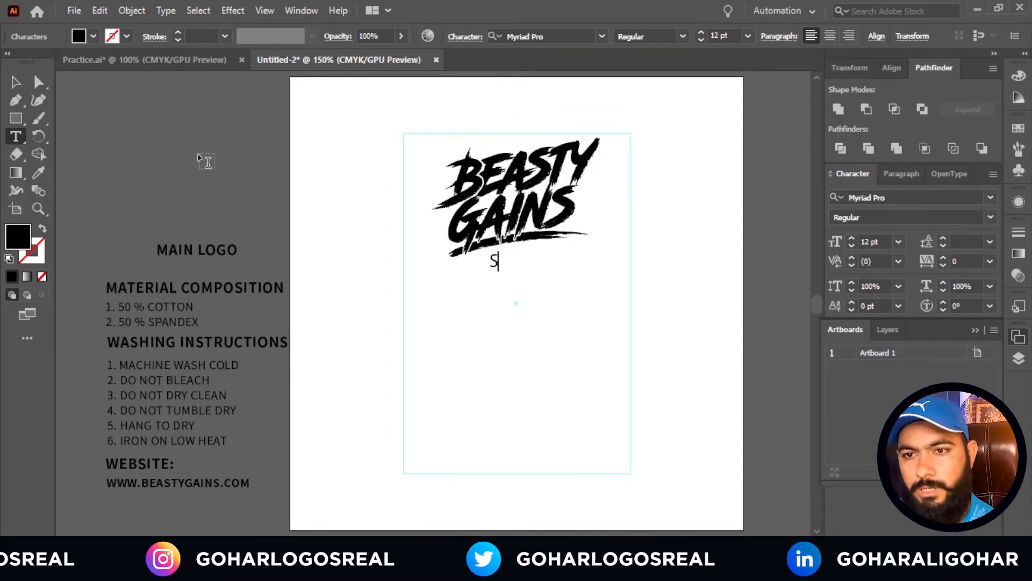
left_click(15, 82)
left_click(514, 396)
left_click_drag(496, 263, 518, 272)
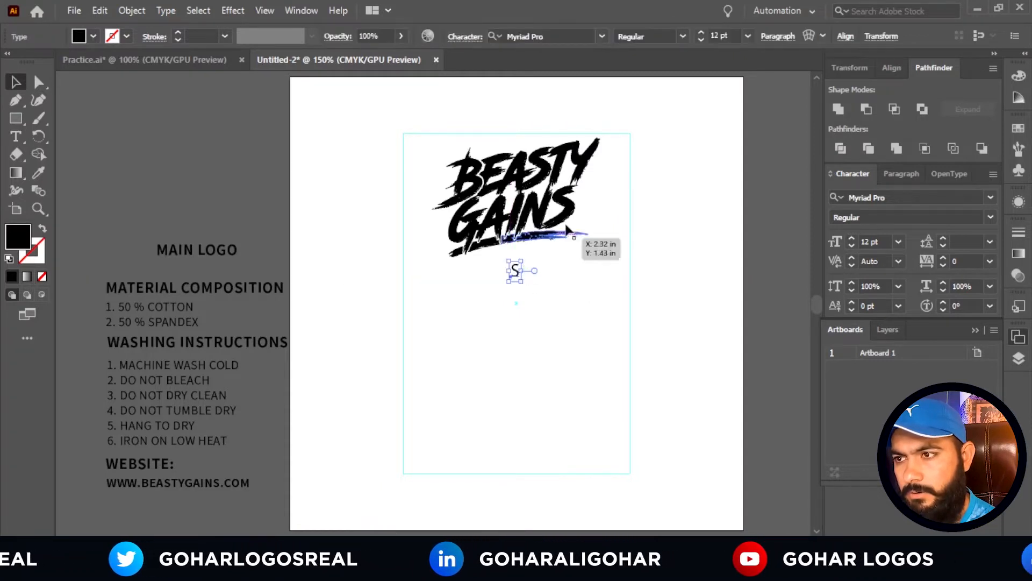
Set the font size of the letter "S" to 16 pt.
left_click(702, 34)
left_click(702, 34)
left_click(702, 34)
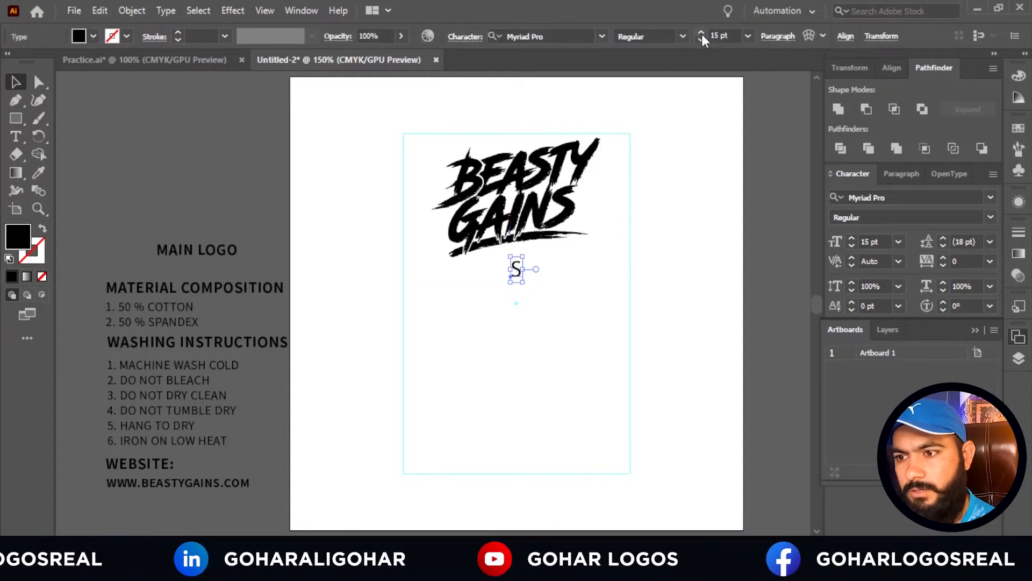
left_click(702, 34)
Change the font of the letter "S" to Assistant ExtraBold.
left_click(560, 32)
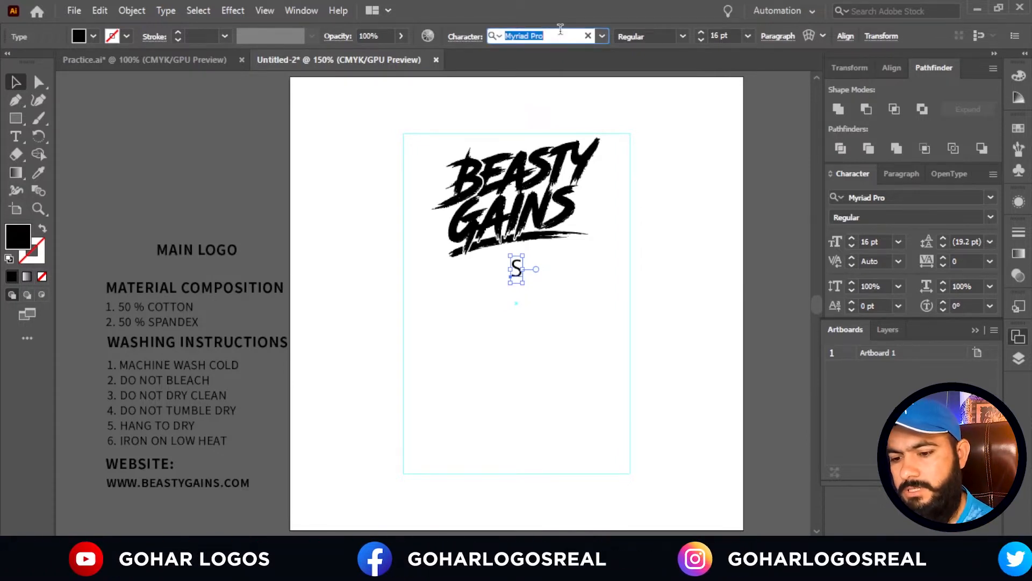
type("ass")
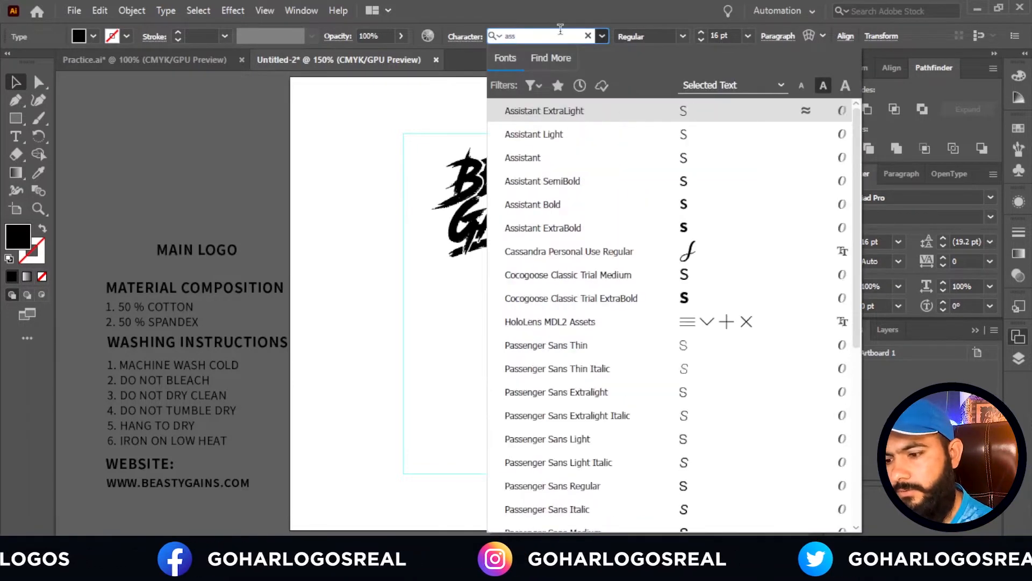
type("i")
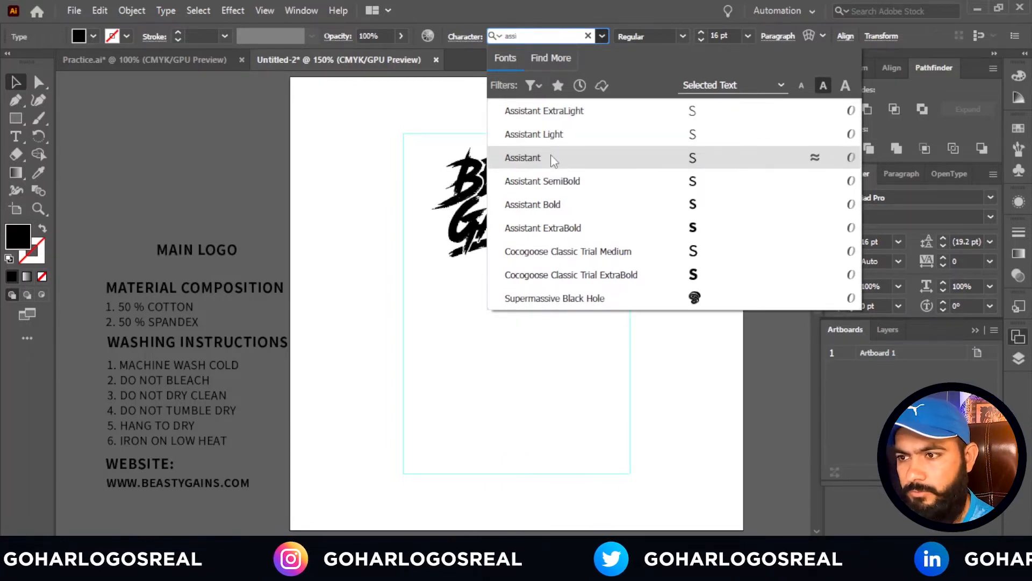
left_click(543, 228)
left_click(529, 307)
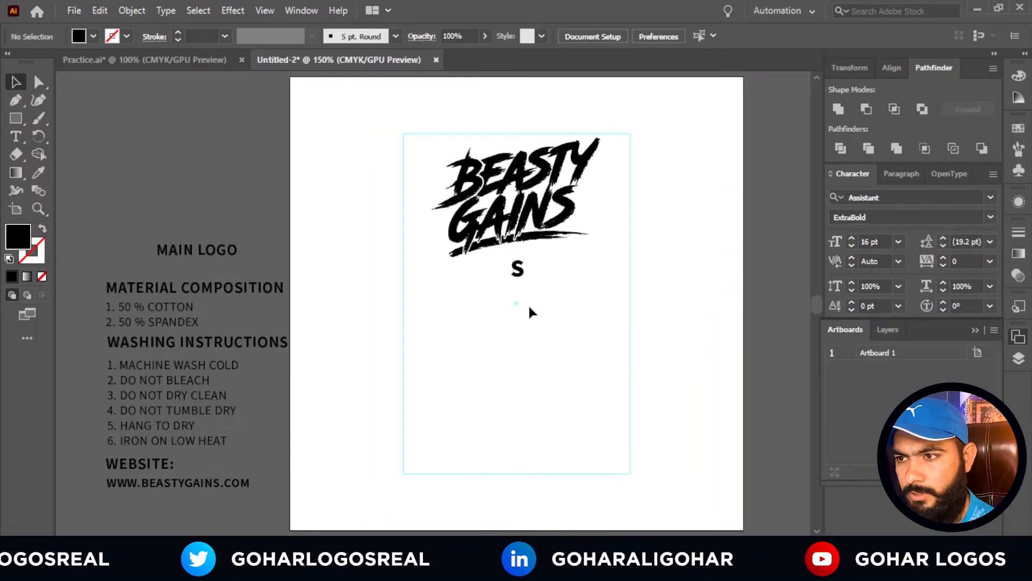
Increase the font size of the letter "S" below the logo to 18 pt.
left_click(514, 270)
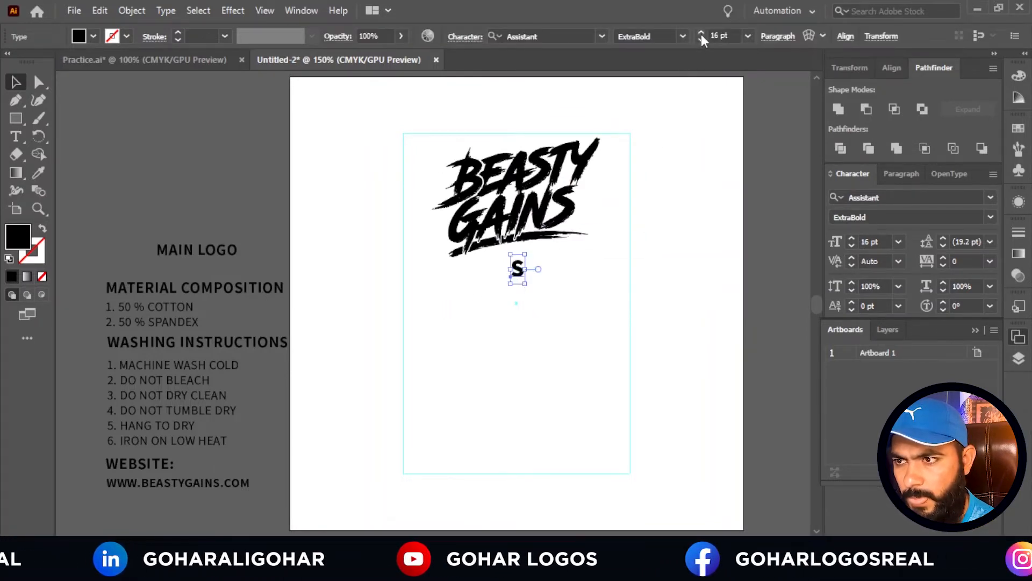
left_click(701, 32)
left_click(702, 31)
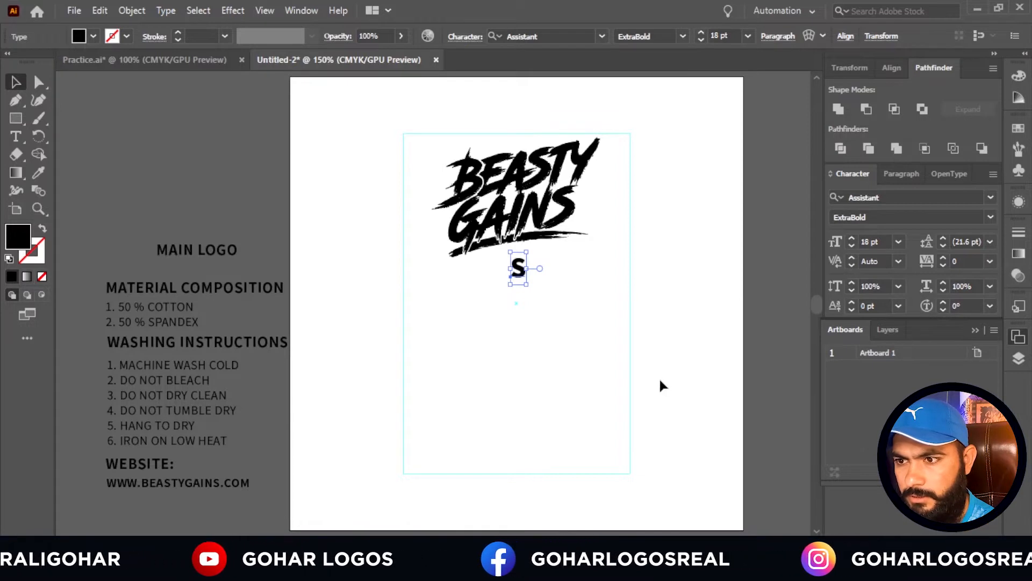
left_click(625, 365)
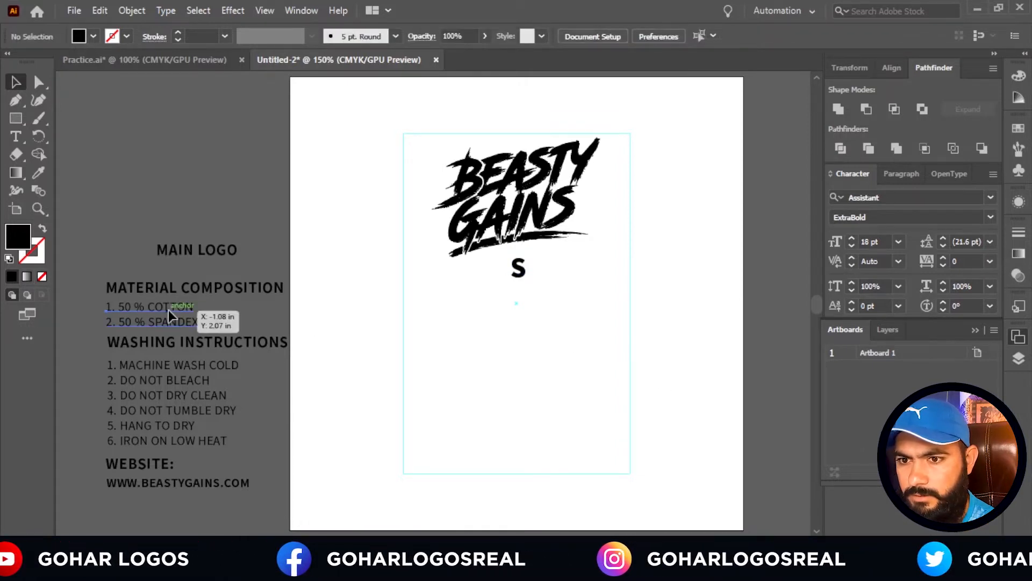
mouse_move(169, 310)
left_mouse_down()
mouse_move(168, 287)
mouse_move(168, 326)
left_mouse_up()
key("ctrl+z")
left_click(231, 319)
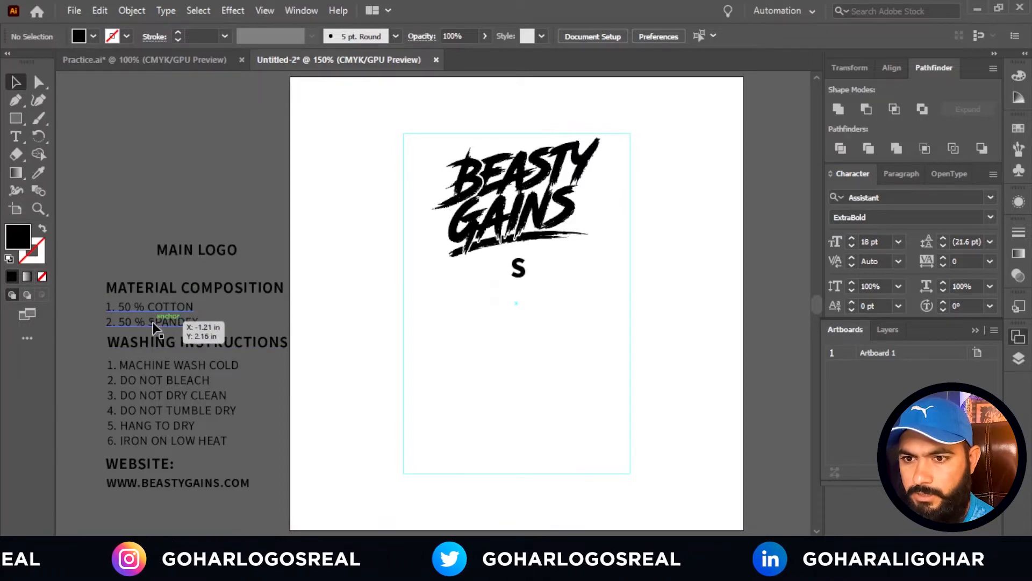
Draw a thin rectangle across the guide's full width just below the "S", with a black outline and no fill.
left_click(12, 121)
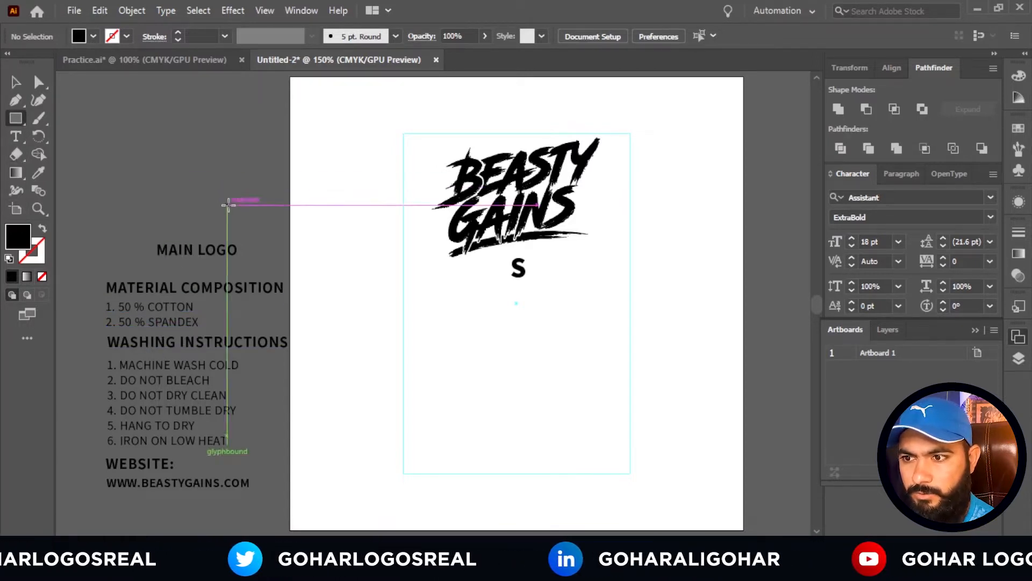
left_click_drag(403, 278, 630, 311)
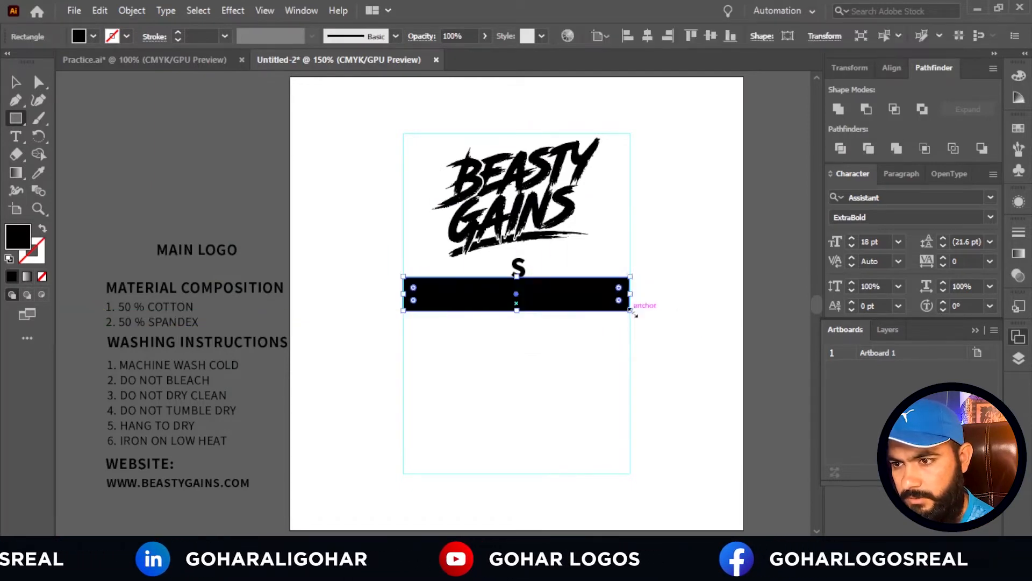
left_click(22, 80)
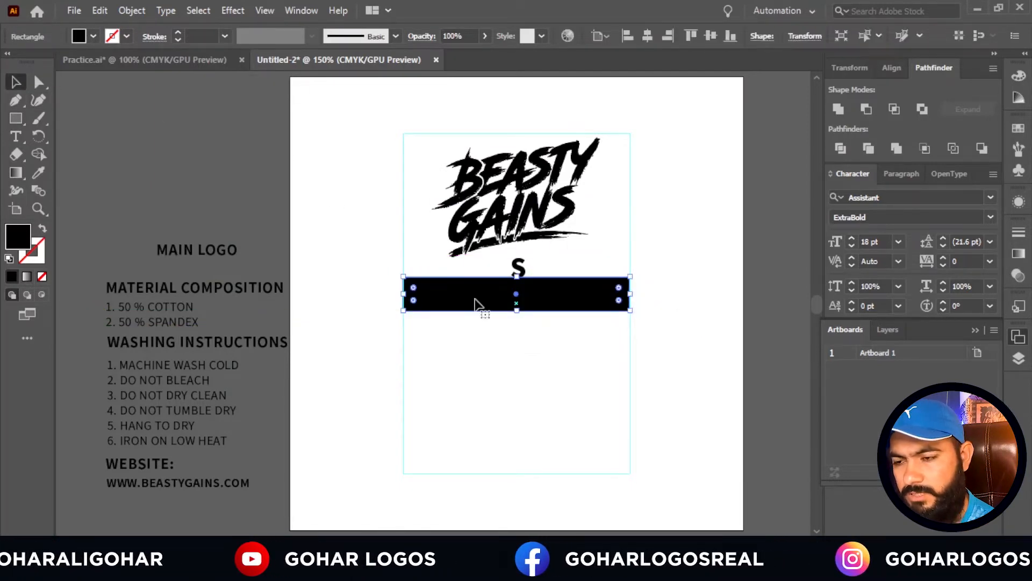
left_click_drag(554, 306, 550, 316)
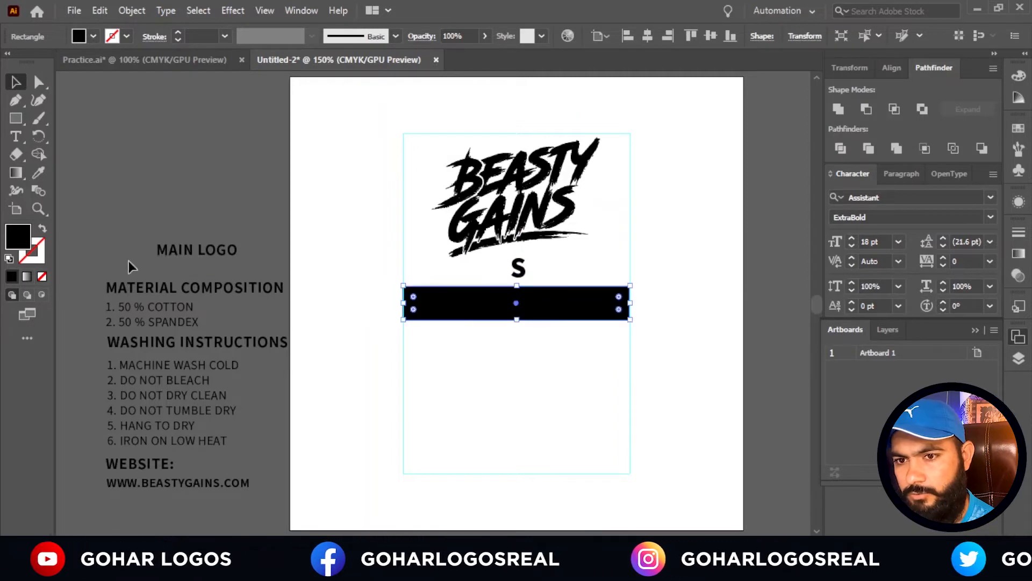
left_click(43, 231)
left_click(259, 215)
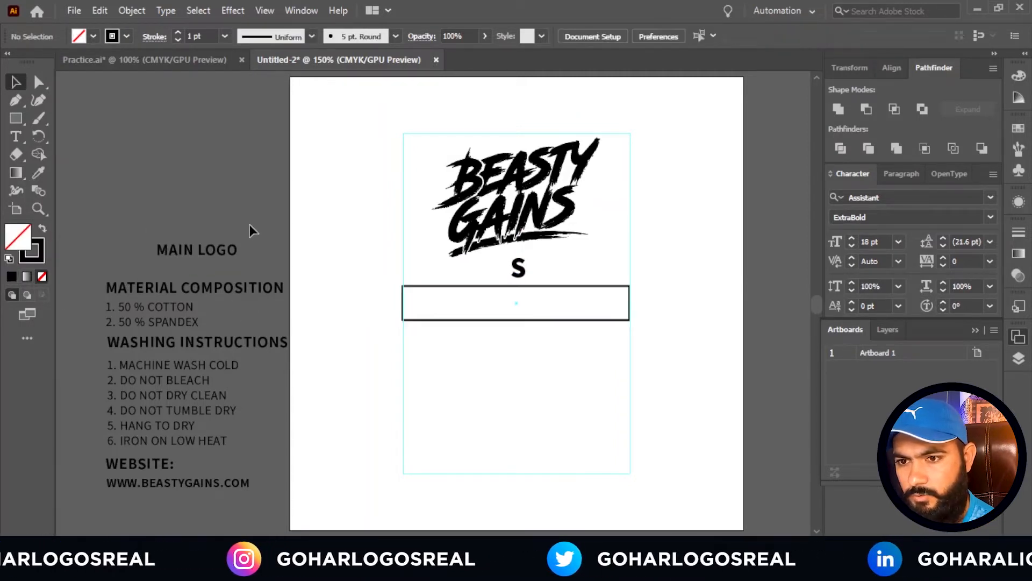
Move the cotton and spandex list from beside the artboard into the guide area below the outlined box.
left_click_drag(150, 310, 534, 370)
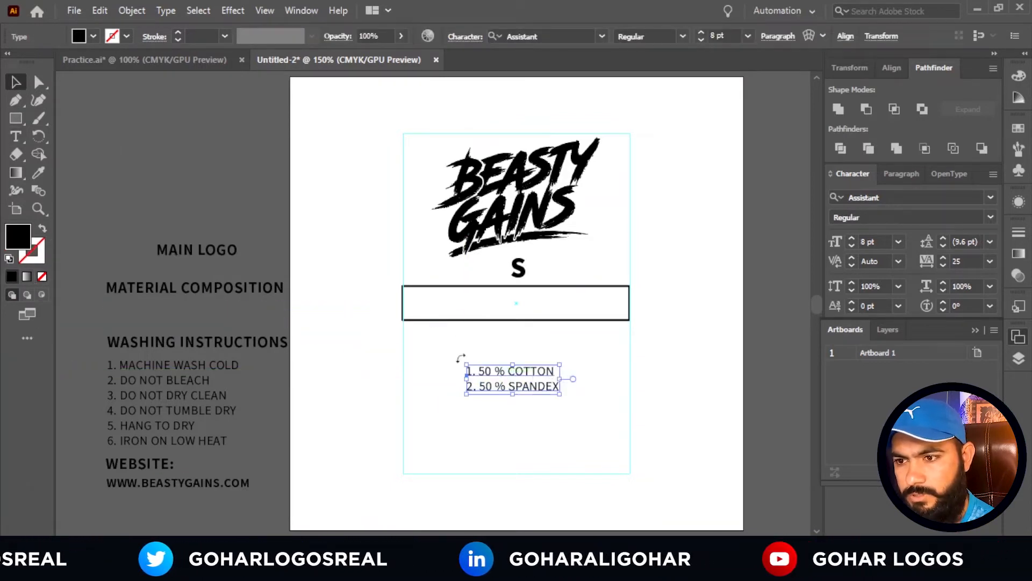
left_click(462, 344)
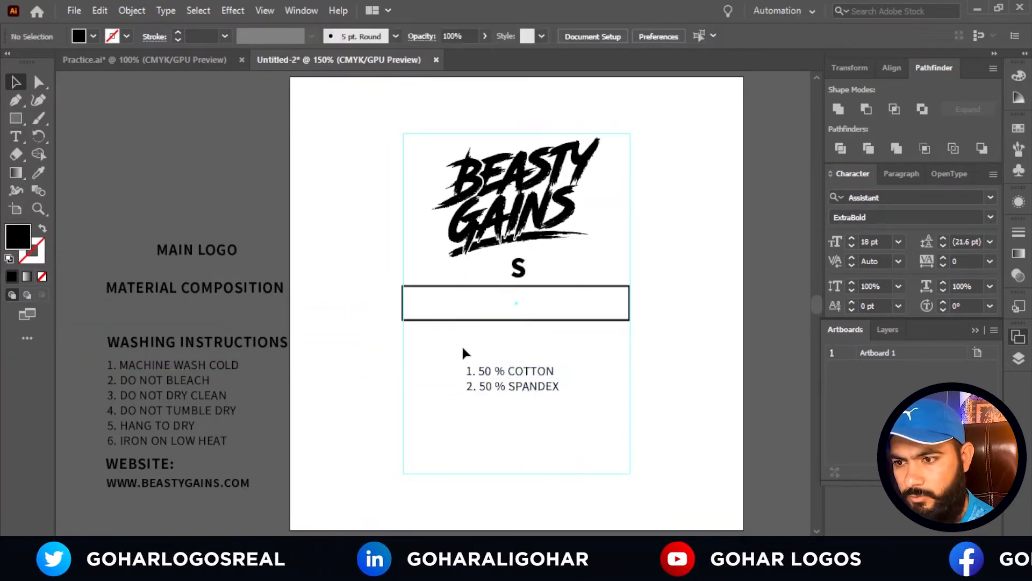
Add a point text reading "50% COTTON" and position it inside the outlined box.
left_click(16, 136)
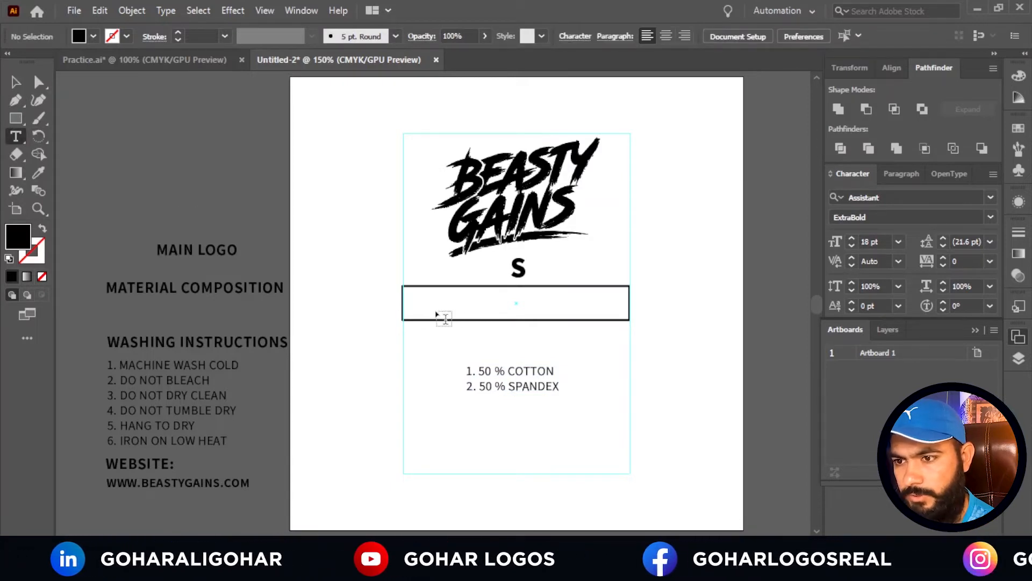
left_click(433, 298)
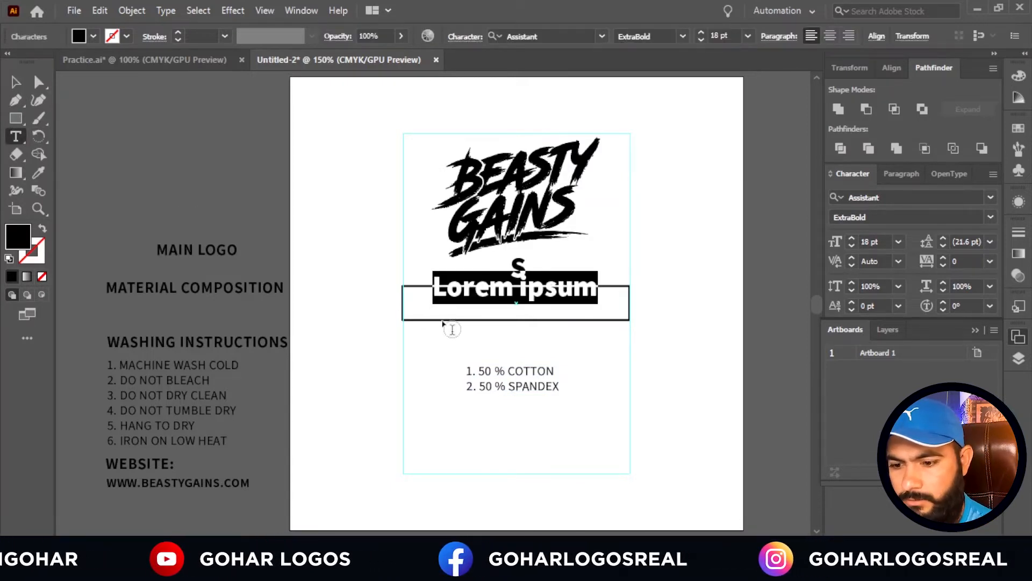
type("50")
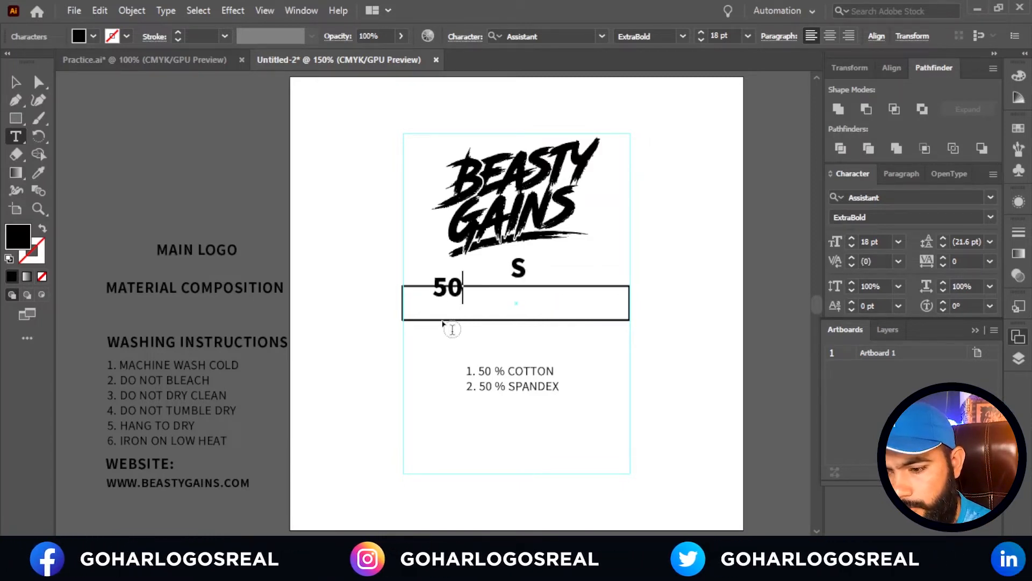
type("C")
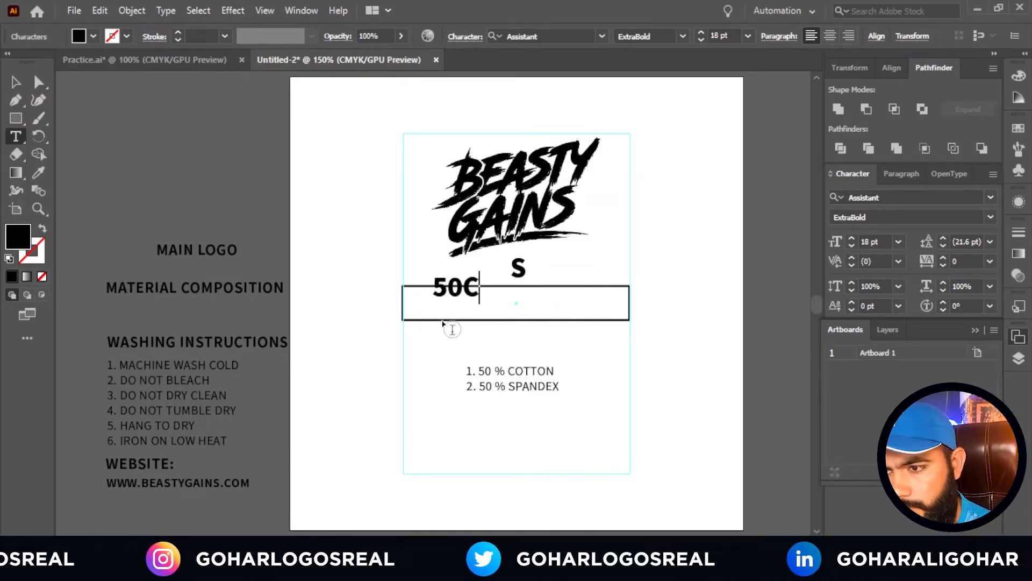
key("BackSpace")
type("% COO")
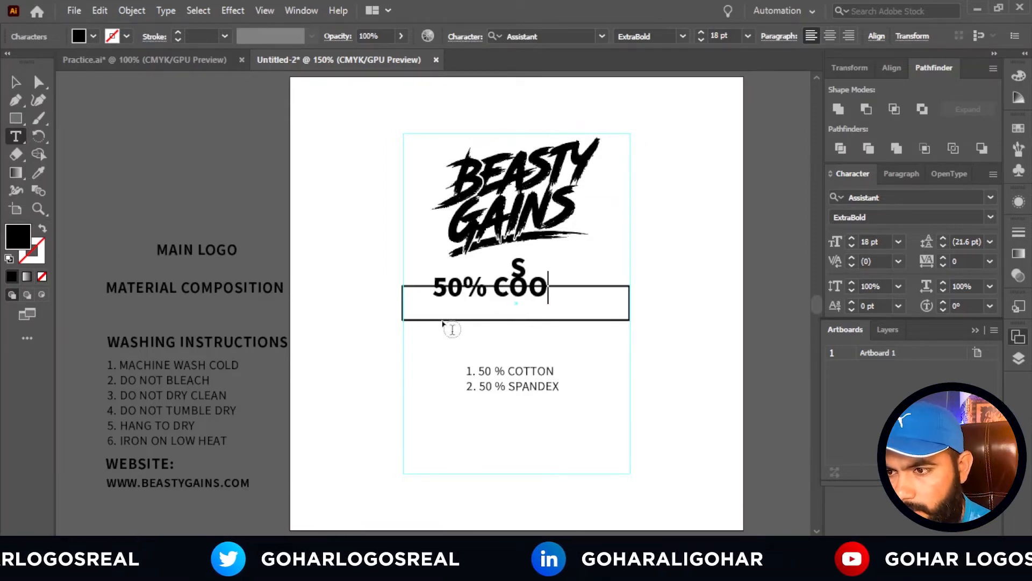
key("BackSpace")
type("TTON")
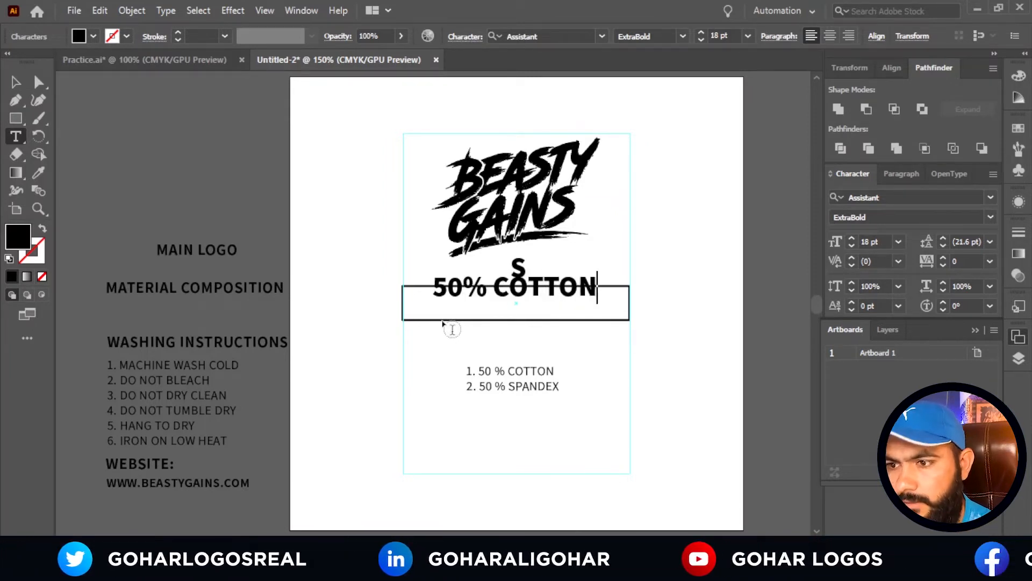
type("V")
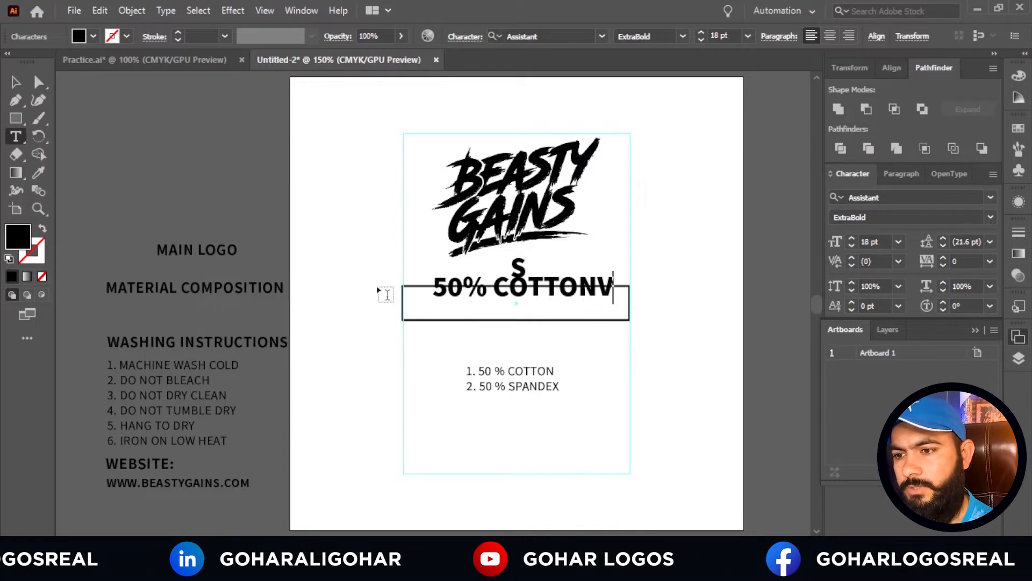
key("BackSpace")
key("Escape")
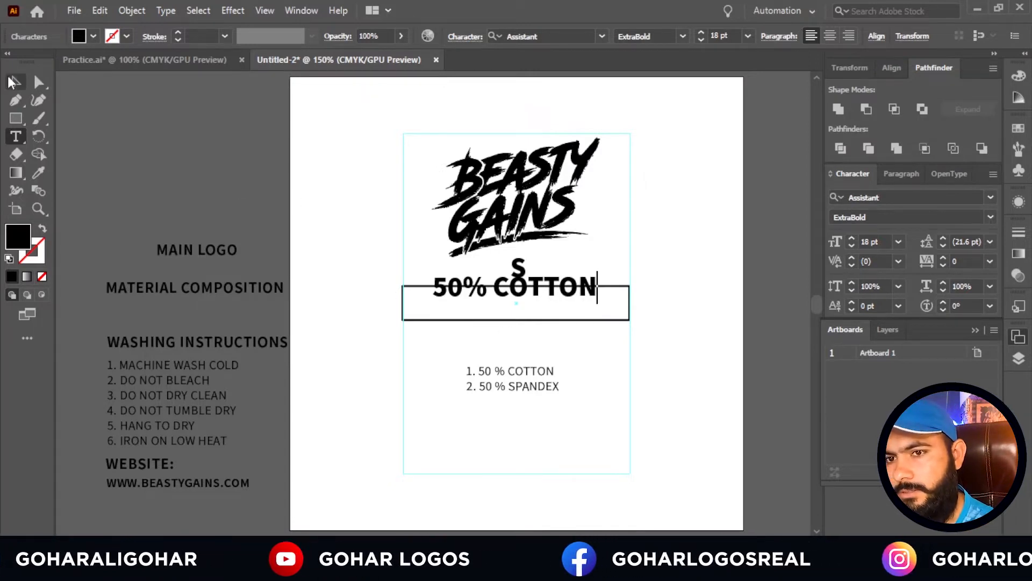
left_click_drag(487, 293, 486, 308)
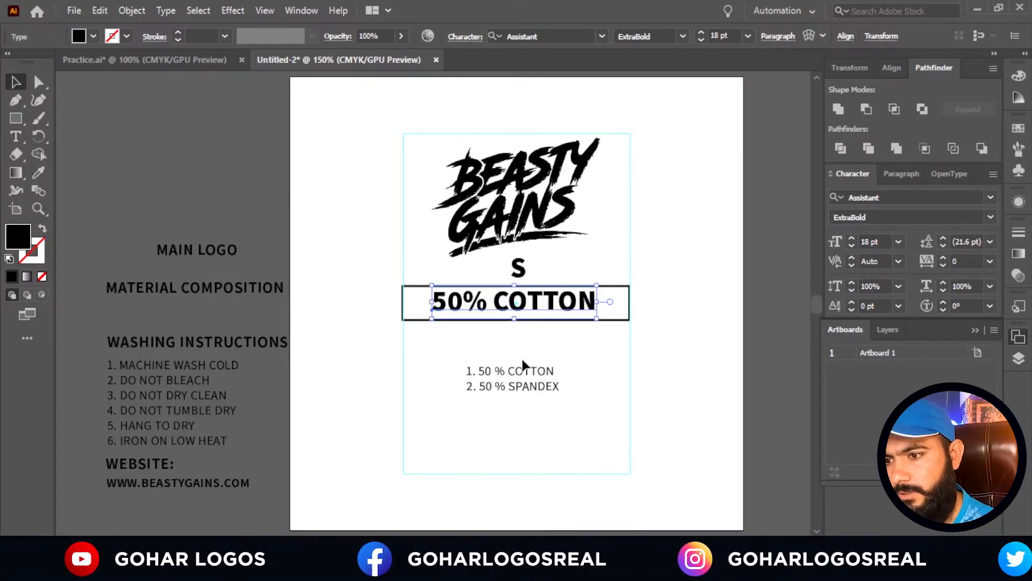
Set the font style of the "50% COTTON" text in the box to Regular.
left_click(682, 35)
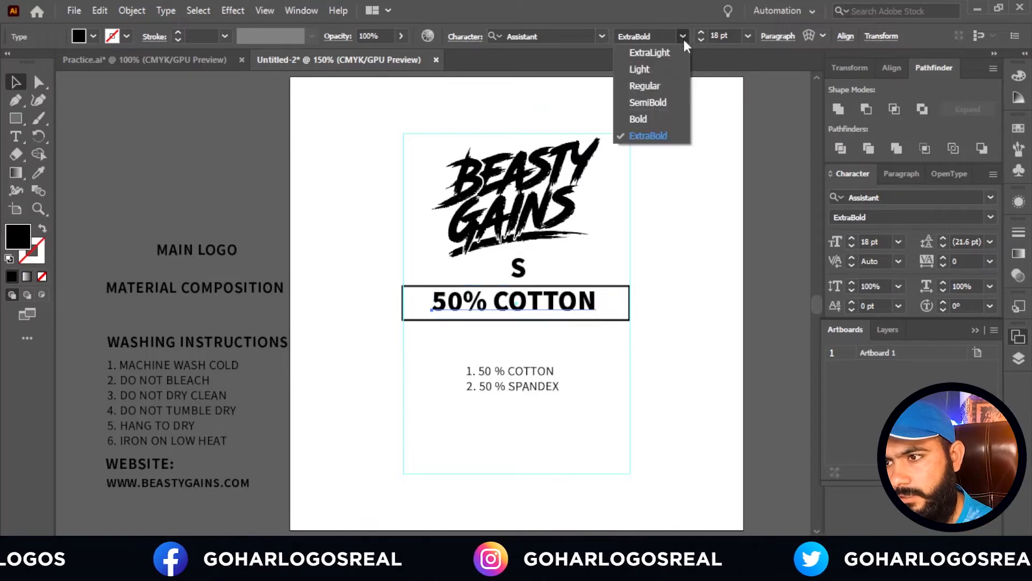
left_click(651, 88)
left_click(671, 424)
left_click(532, 315)
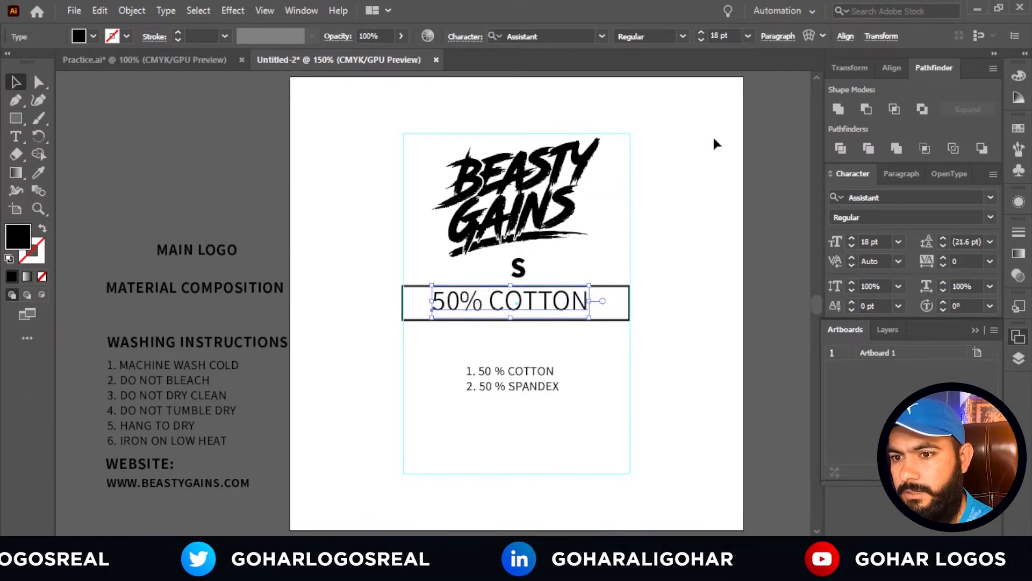
left_click_drag(525, 310, 512, 274)
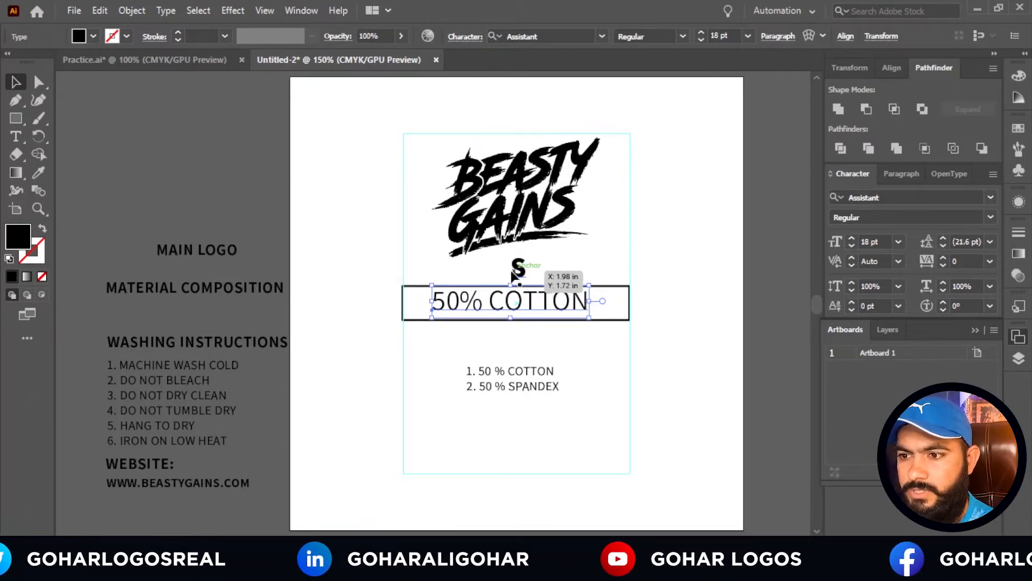
left_click(513, 269)
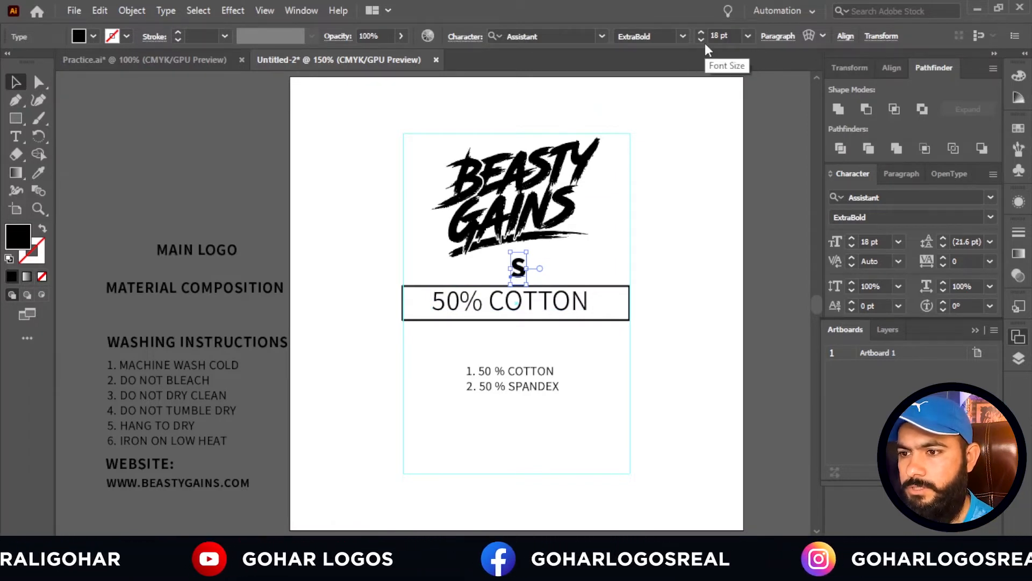
left_click(689, 253)
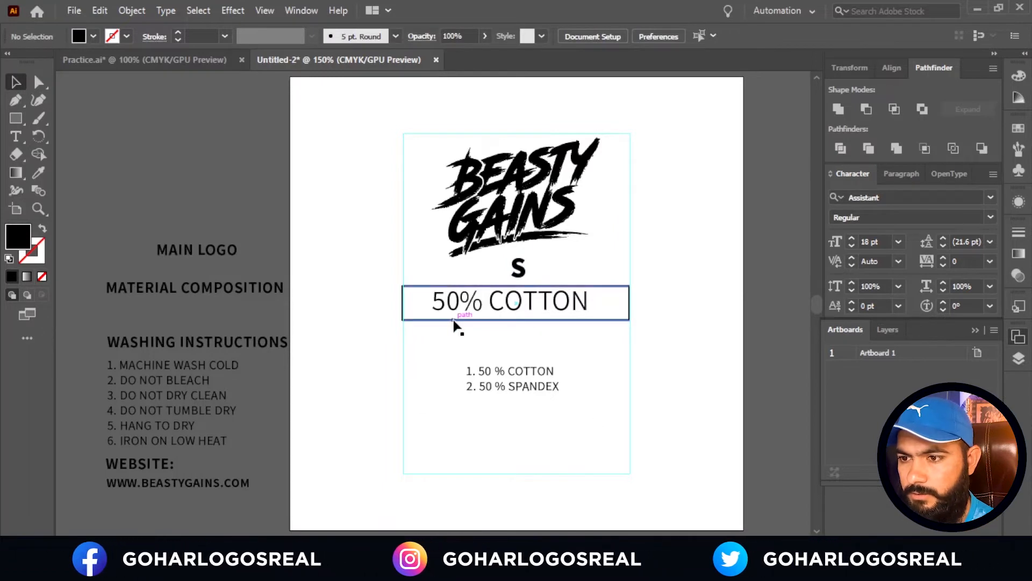
Set the "50% COTTON" text to 8 pt and place it at the box's left end, centered vertically.
left_click_drag(480, 317, 457, 319)
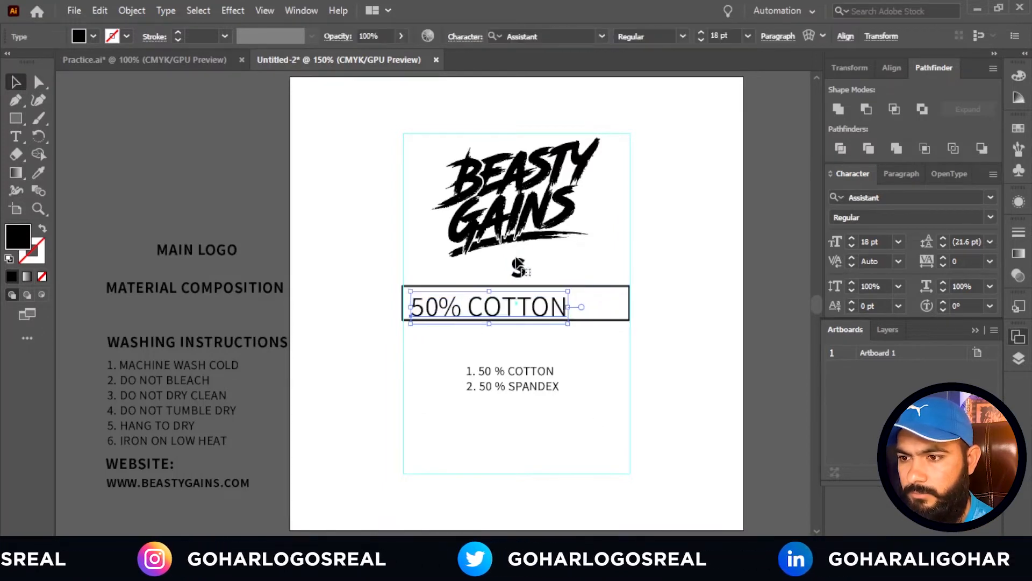
left_click(700, 40)
left_click(700, 40)
left_click(700, 40)
left_click(700, 40)
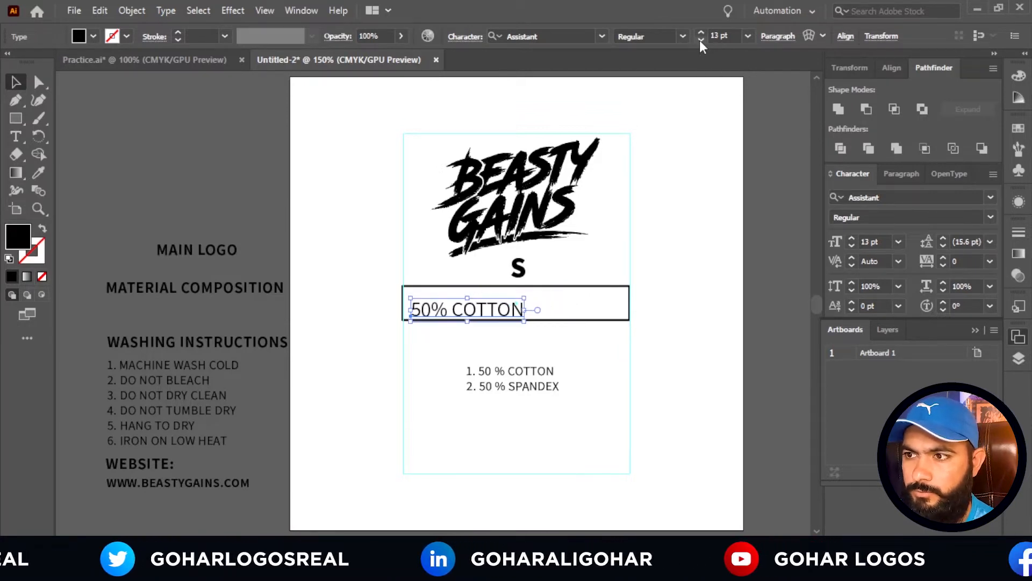
left_click(700, 40)
left_click(700, 40)
left_click(700, 39)
left_click(700, 40)
left_click(700, 39)
left_click(700, 39)
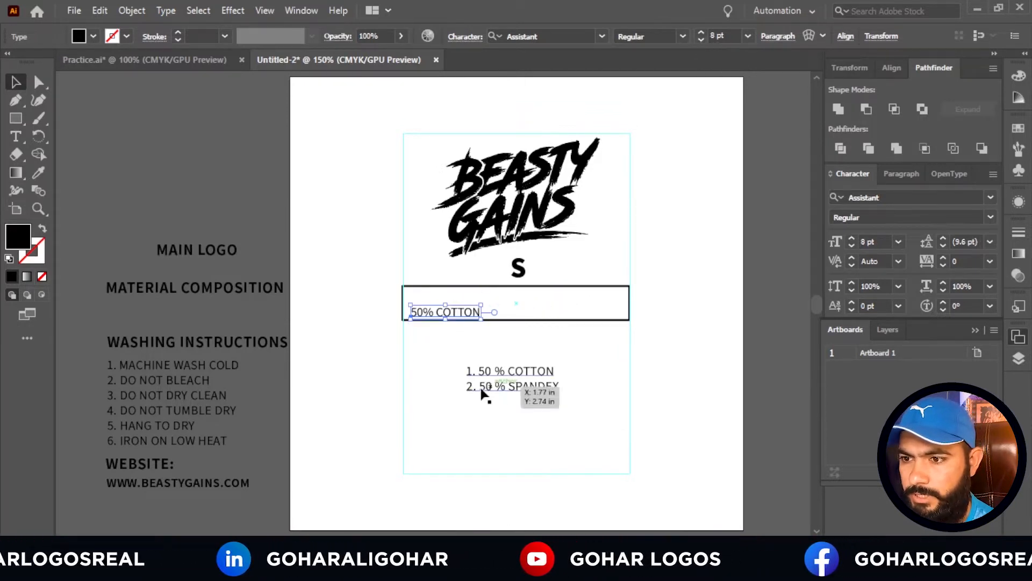
left_click(434, 369)
left_click_drag(447, 311, 448, 302)
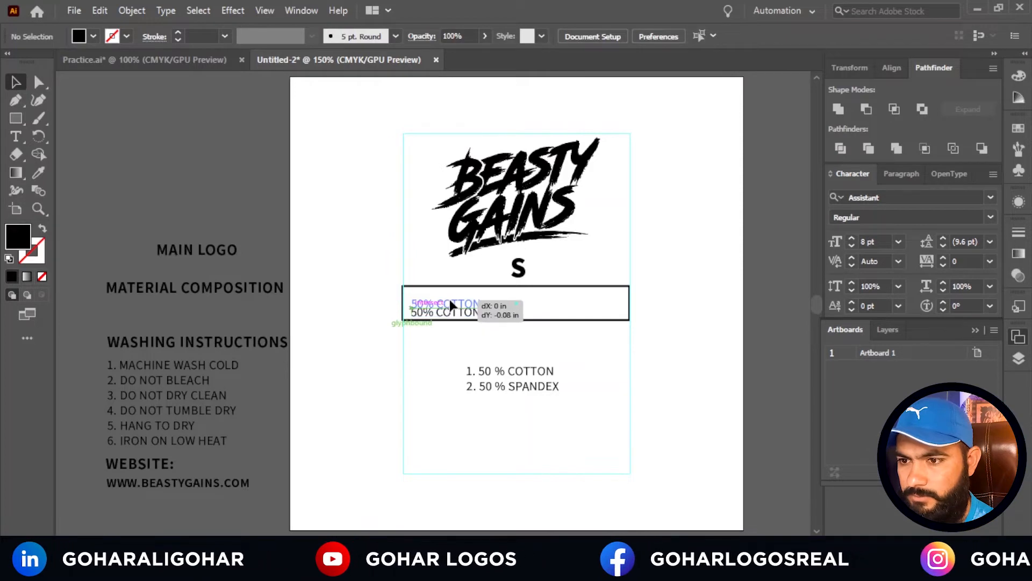
left_click(446, 340)
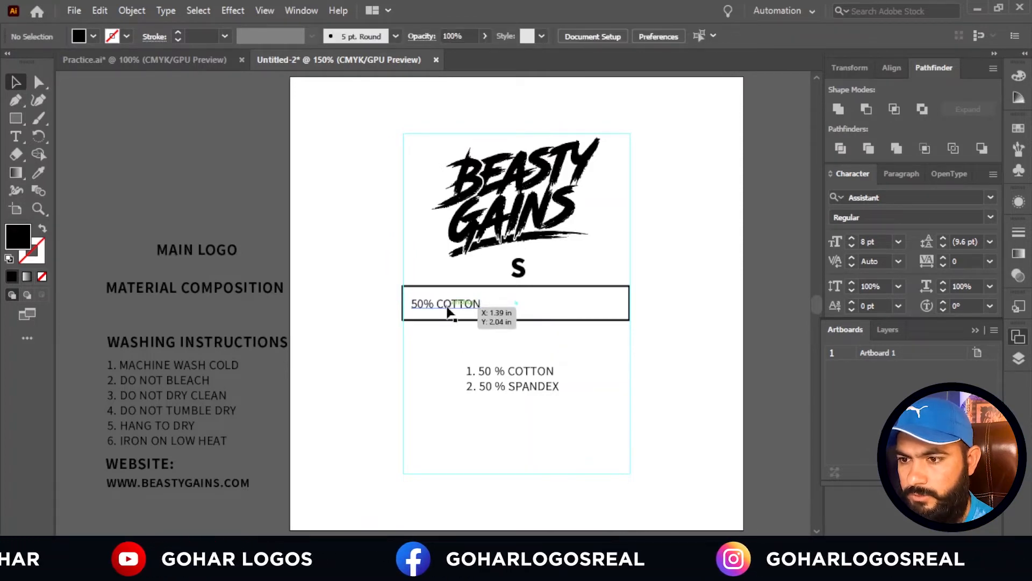
Extend the "50% COTTON" text with a wide gap and "50% SPANDEX", and center the line inside the outlined box.
left_click(16, 136)
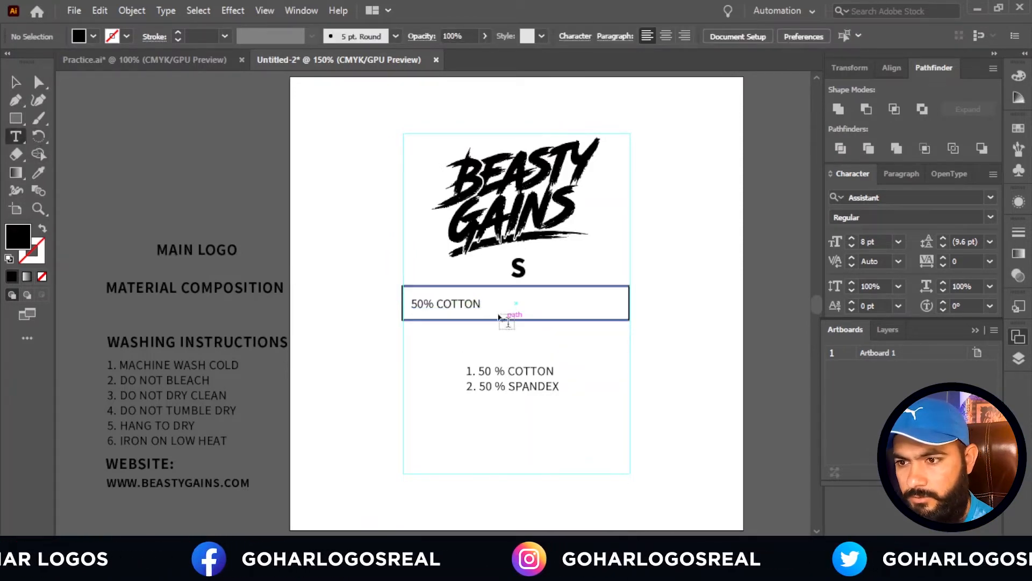
left_click(480, 305)
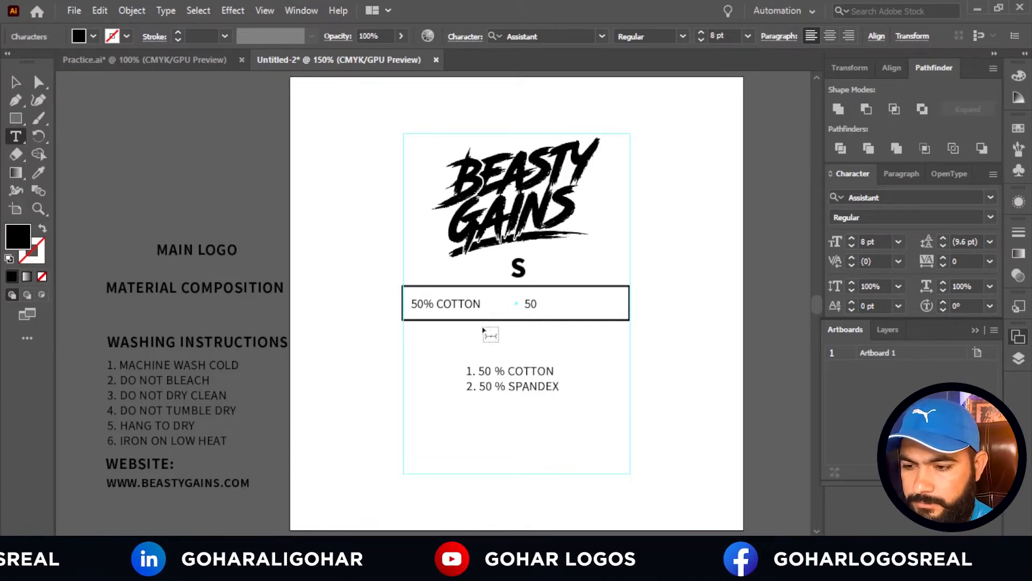
type("% SPANDEX")
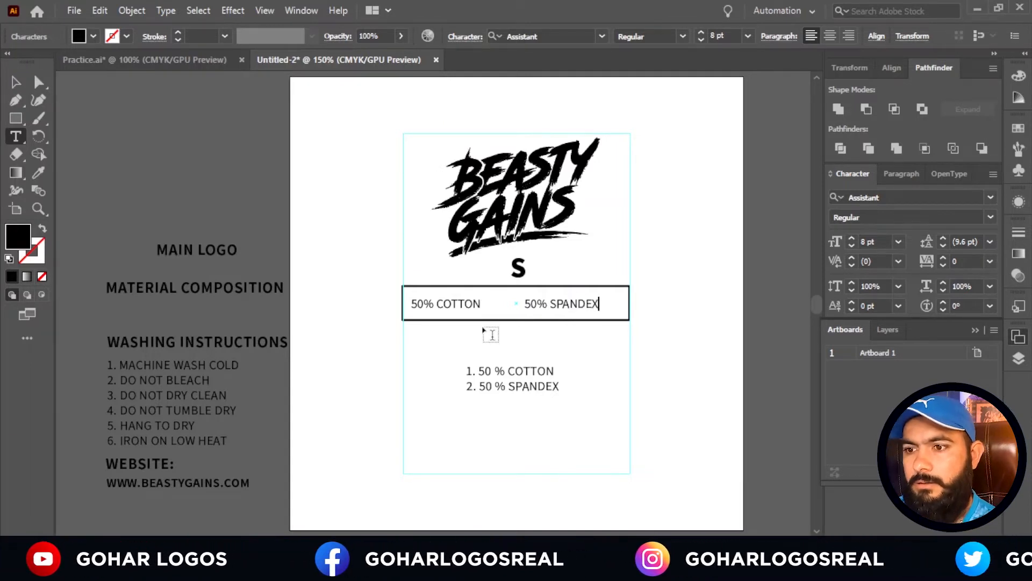
left_click(15, 82)
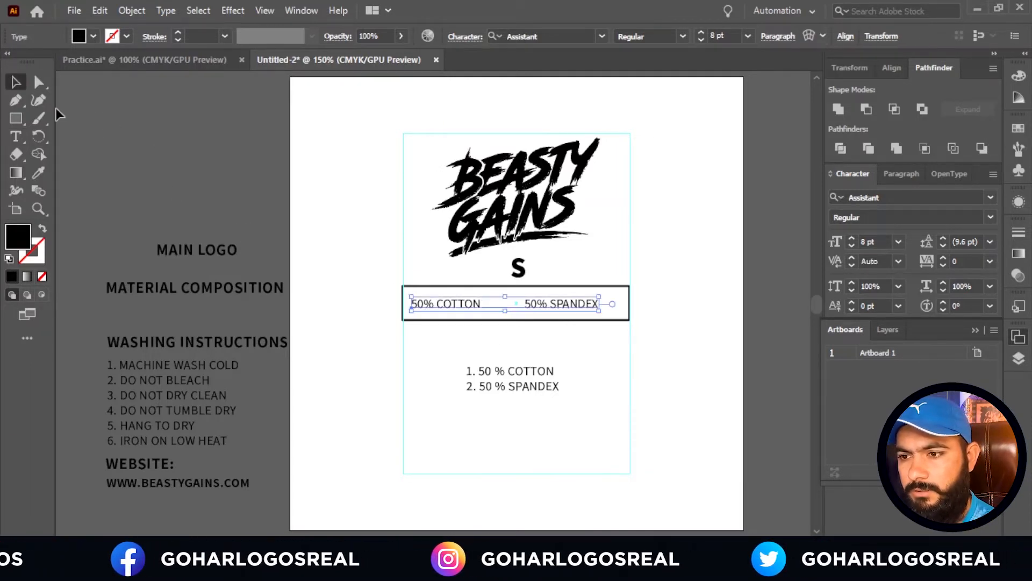
left_click_drag(501, 304, 512, 304)
left_click(595, 374)
Delete the numbered cotton and spandex list below the outlined box.
left_click_drag(569, 335, 435, 449)
key("Delete")
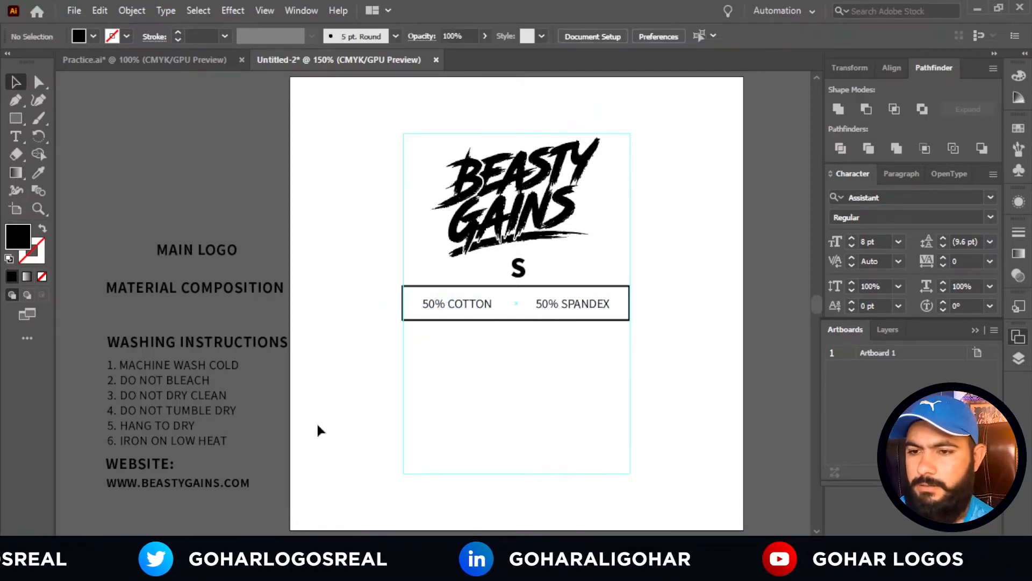
left_click(210, 371)
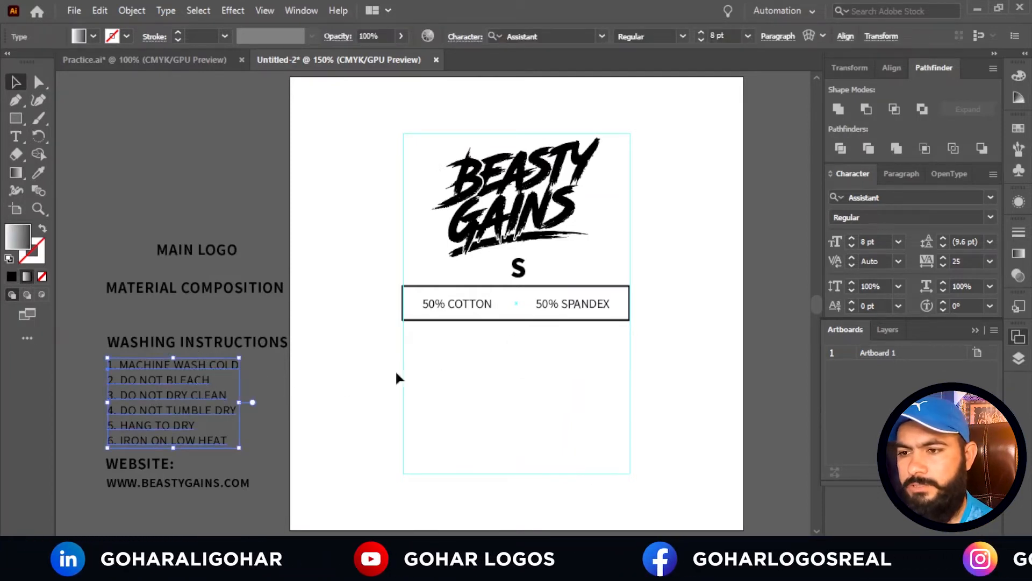
left_click(396, 374)
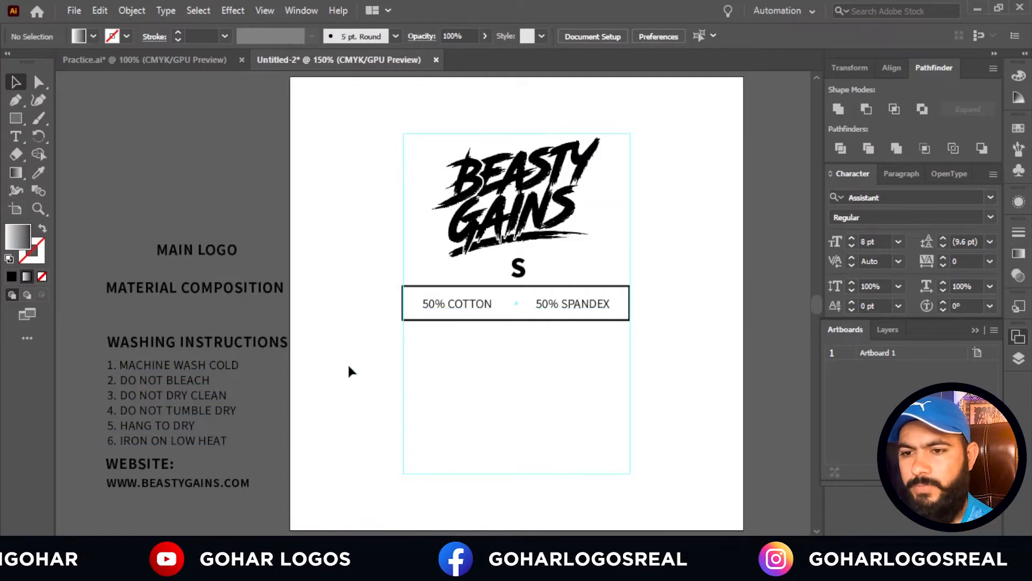
Duplicate the composition text just below the box and replace the copy's wording with "MACHINE WASH COLD".
left_click_drag(444, 304, 445, 350)
left_click(15, 136)
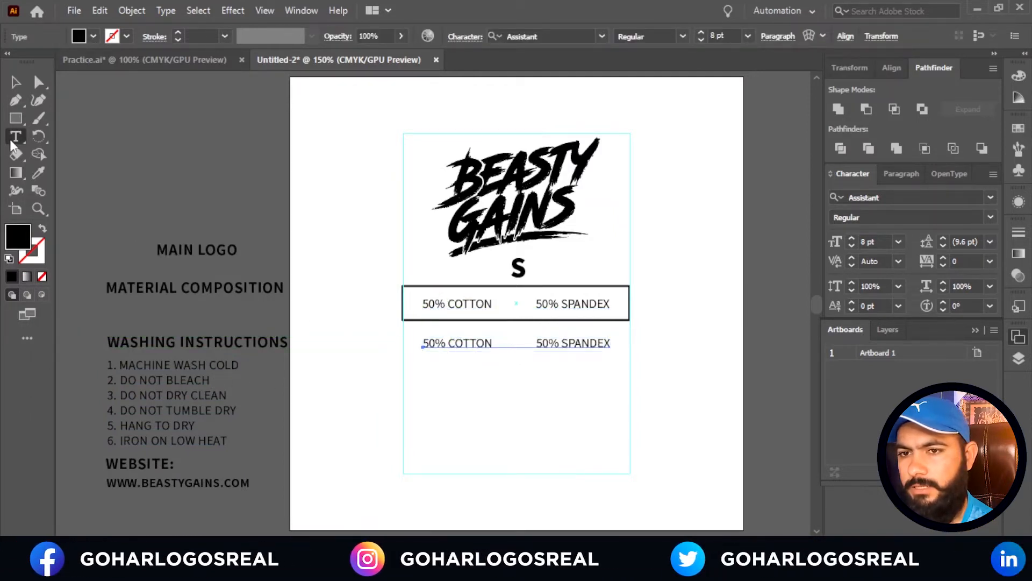
left_click_drag(615, 343, 396, 345)
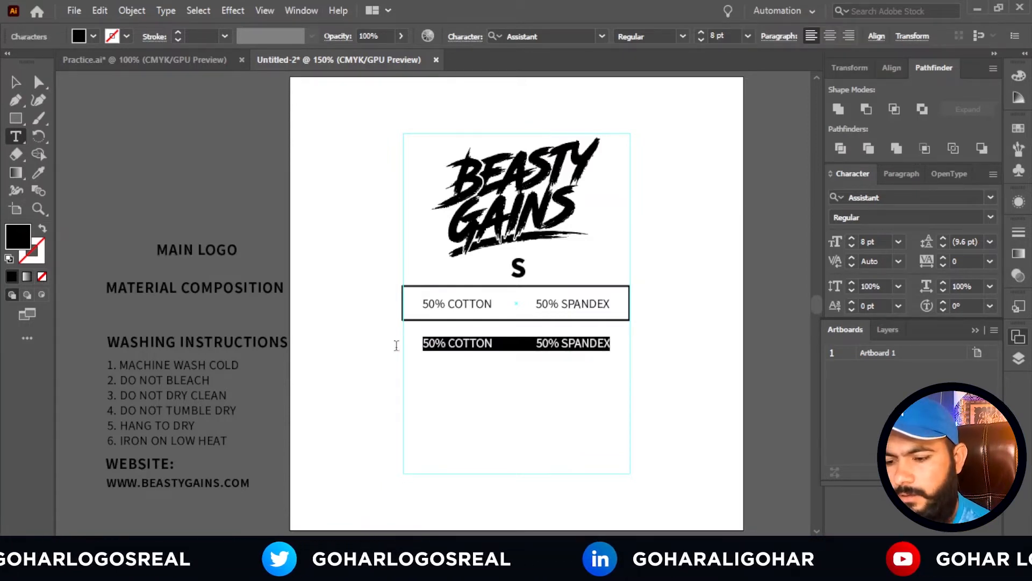
type("MACHINE ")
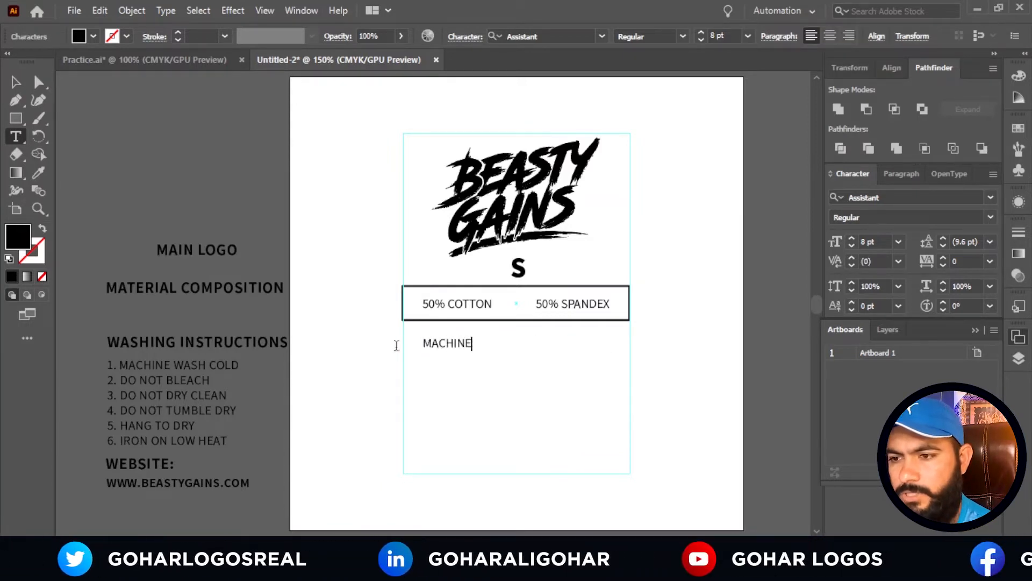
type("WASH COLD")
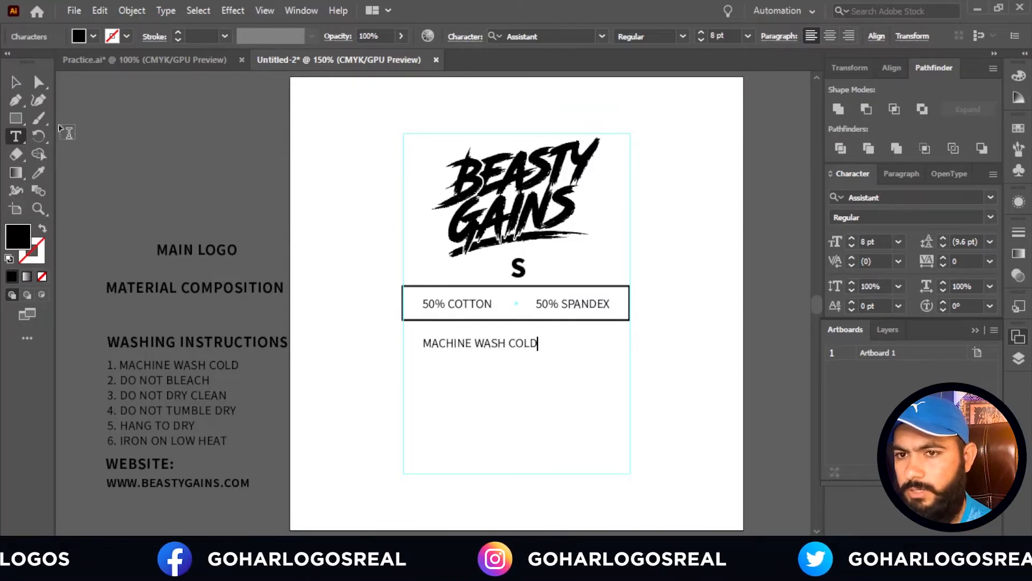
left_click(17, 83)
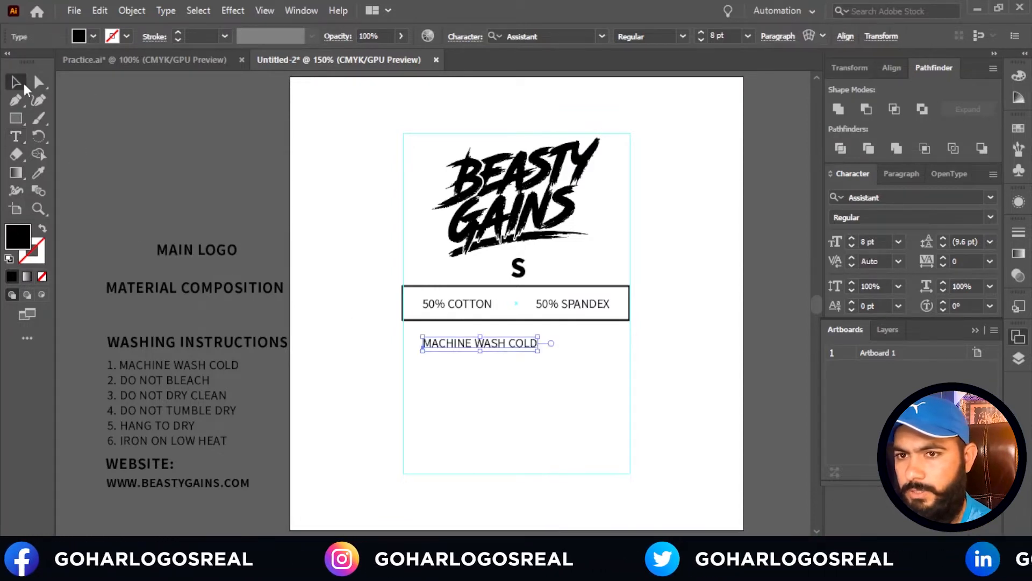
Move "MACHINE WASH COLD" flush with the left guide, slightly closer to the outlined box.
left_click(446, 371)
left_click_drag(461, 350, 438, 349)
left_click(451, 383)
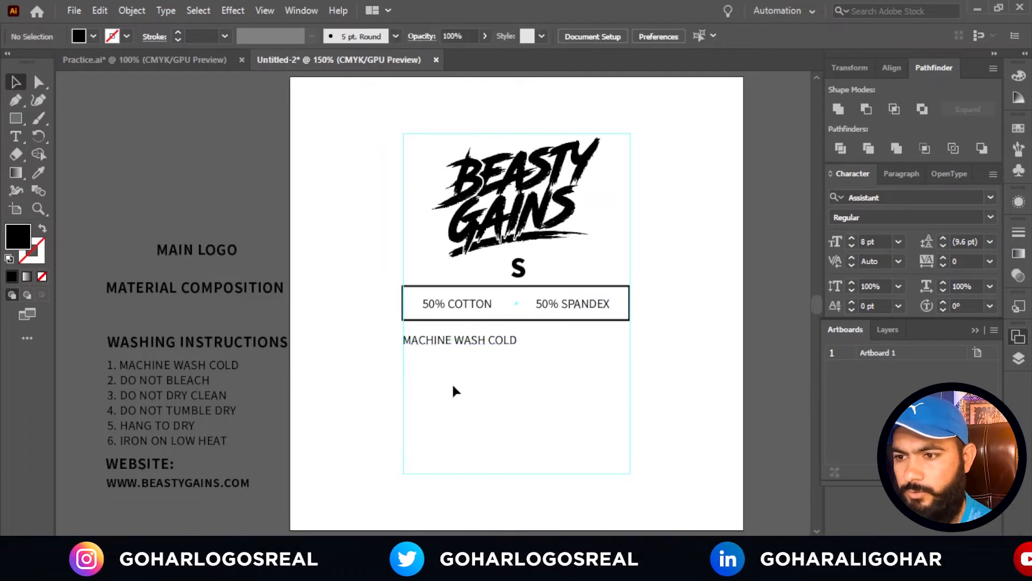
Duplicate the "MACHINE WASH COLD" line directly beneath itself and change the copy to "DO NOT BLEACH".
left_click(436, 347)
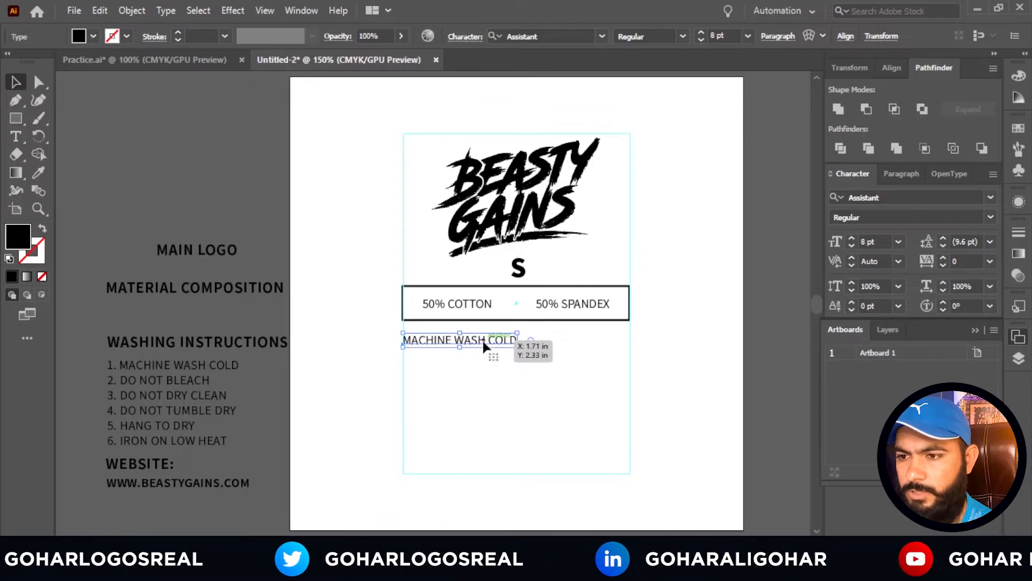
left_click_drag(484, 344, 485, 364)
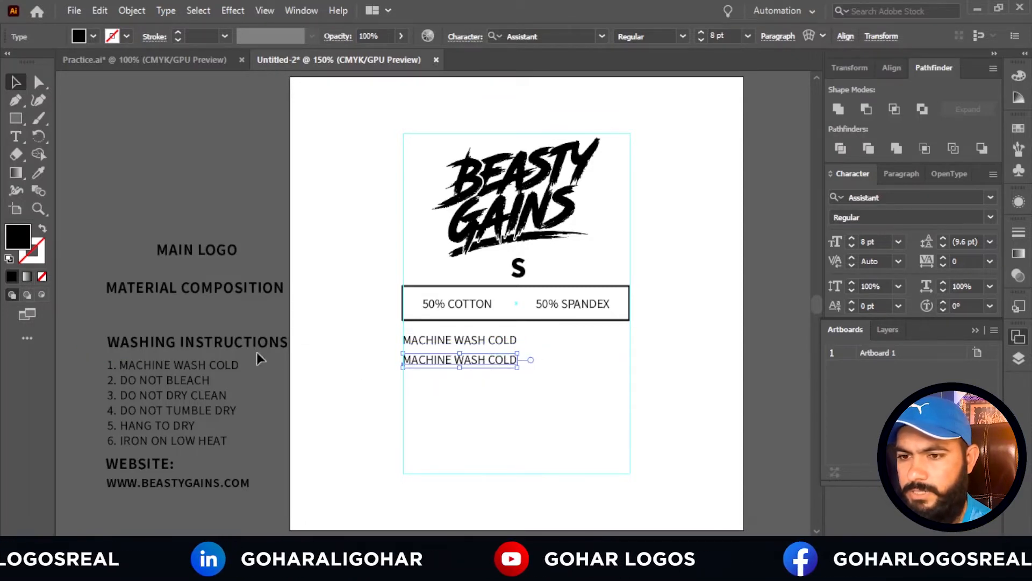
left_click(22, 137)
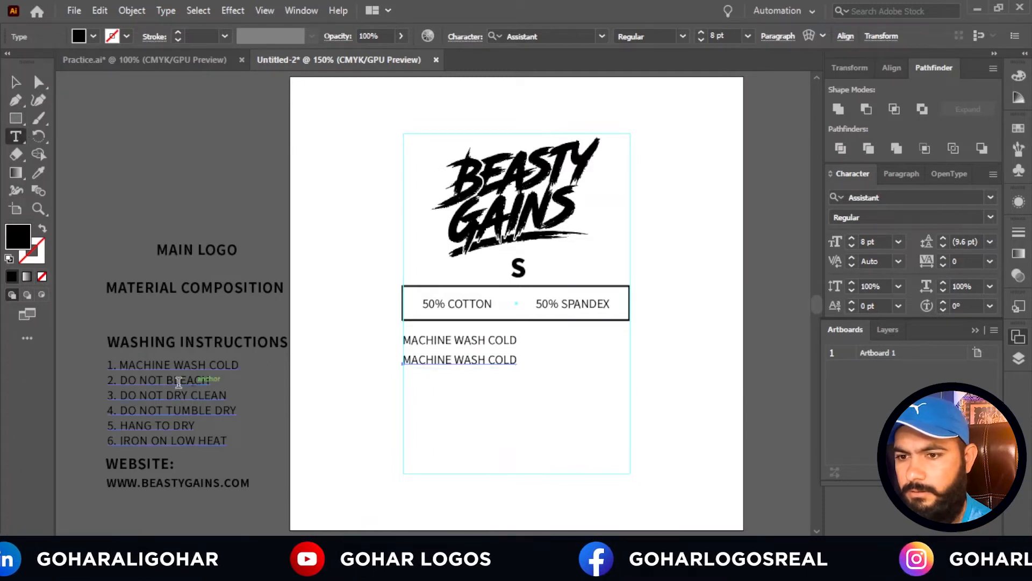
left_click_drag(518, 360, 370, 358)
type("DO N")
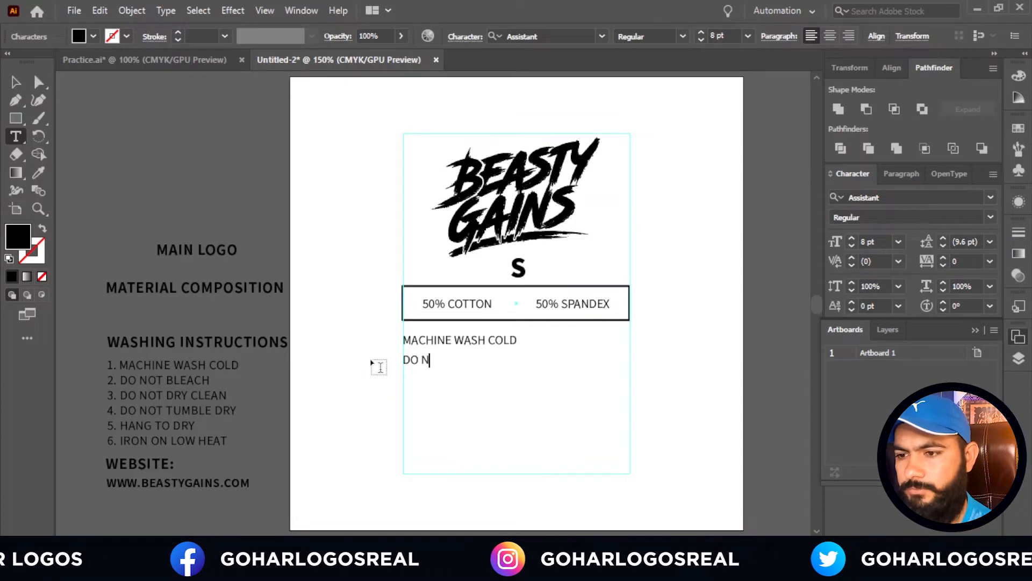
type("OT B")
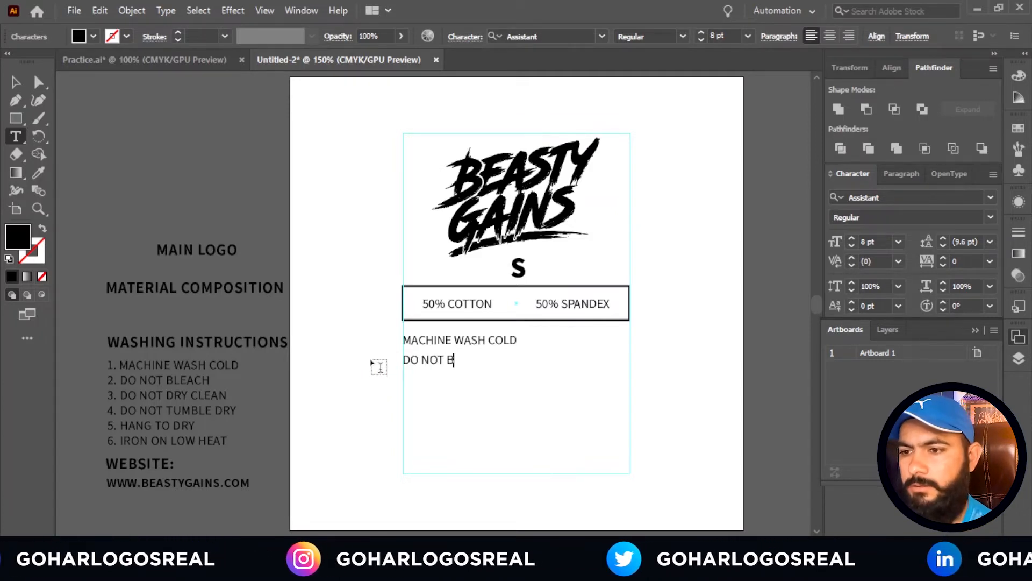
type("LEACH")
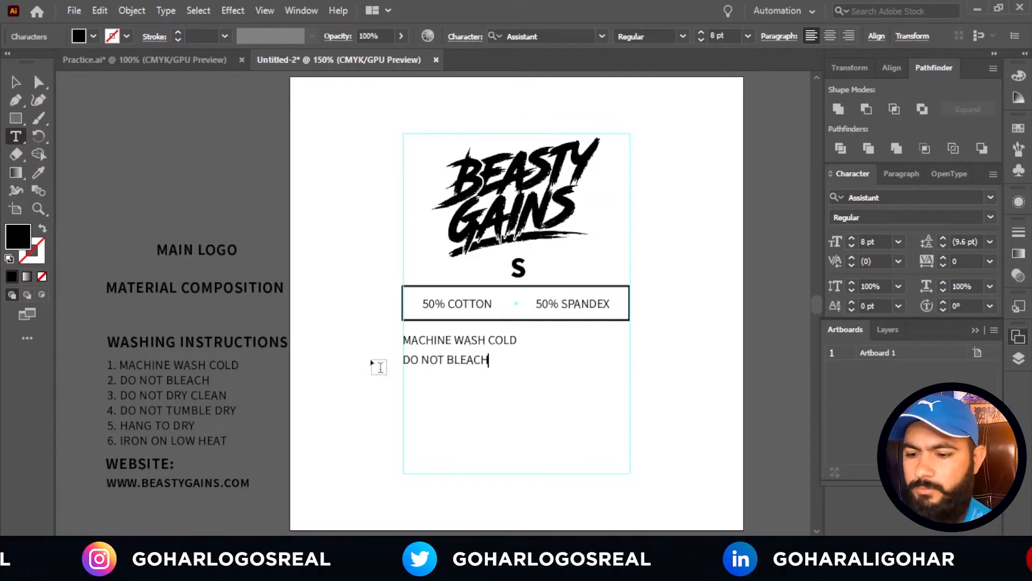
left_click(16, 81)
Shift "DO NOT BLEACH" toward the label's center, duplicate it one line down and change the copy to "DO NOT DRY CLEAN".
left_click(493, 356)
left_click_drag(446, 370, 494, 396)
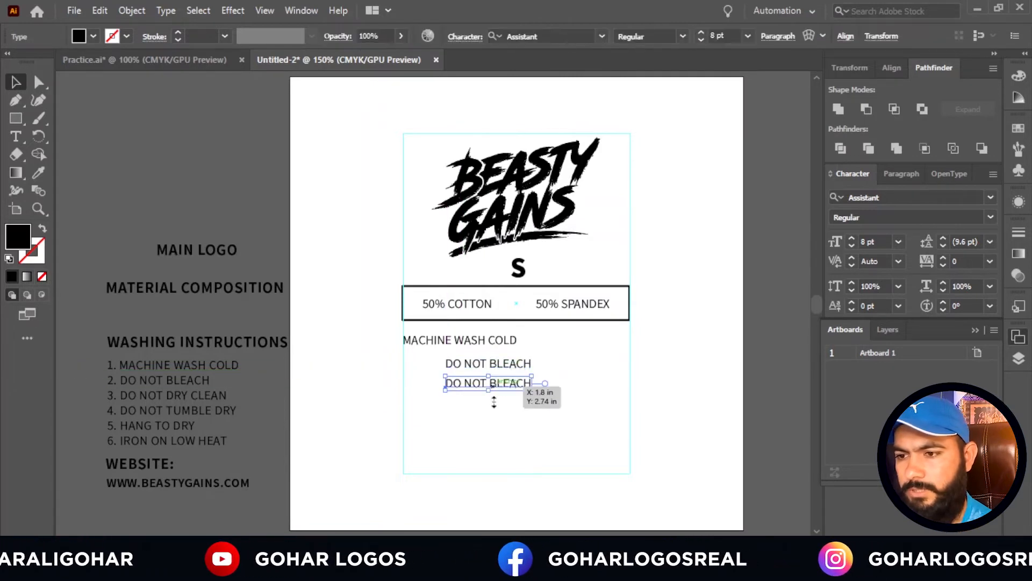
left_click(18, 136)
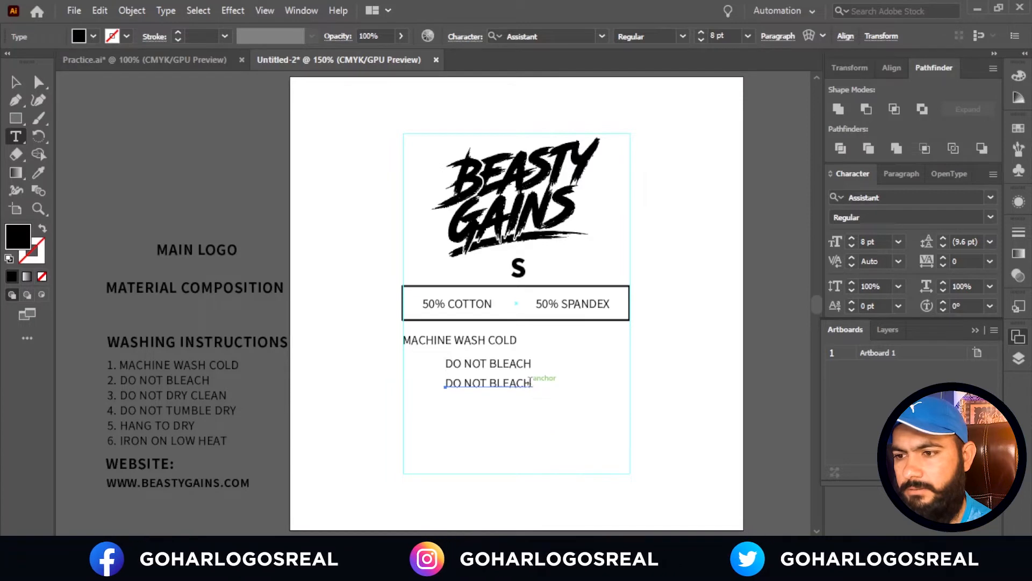
left_click_drag(532, 383, 395, 382)
type("DO N")
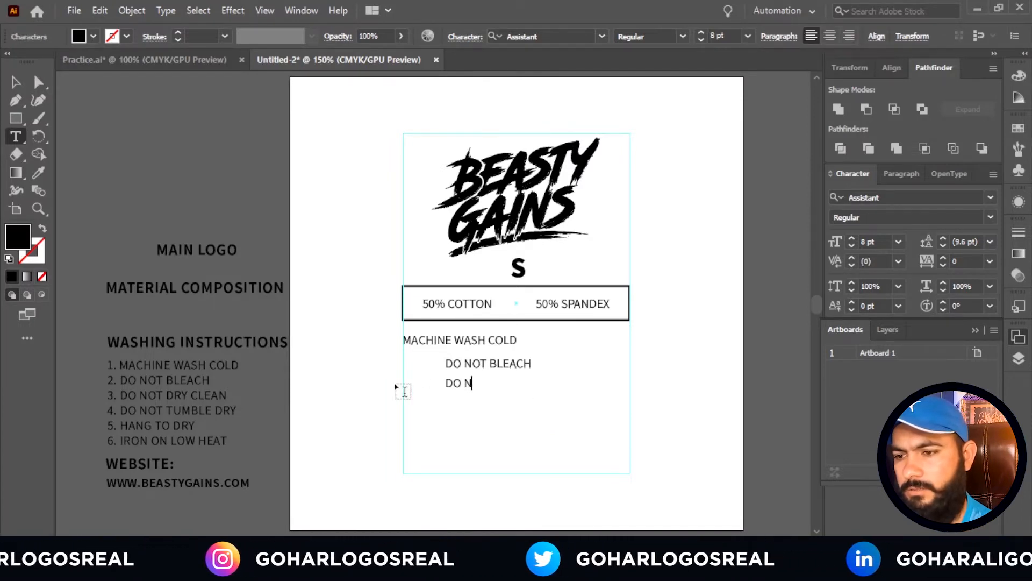
key("BackSpace")
key("BackSpace")
type("OT")
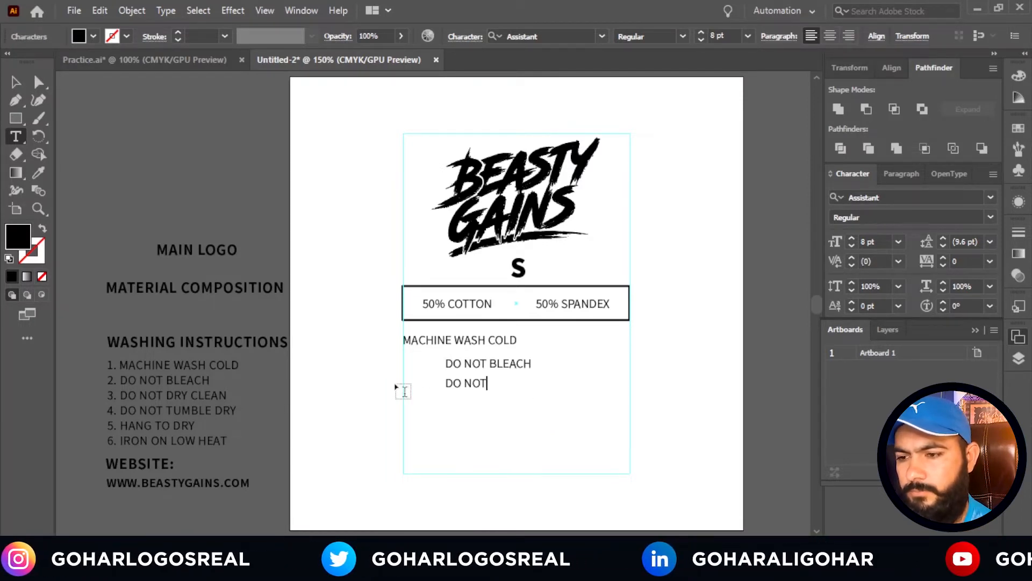
type(" DRY CLEAN")
key("Escape")
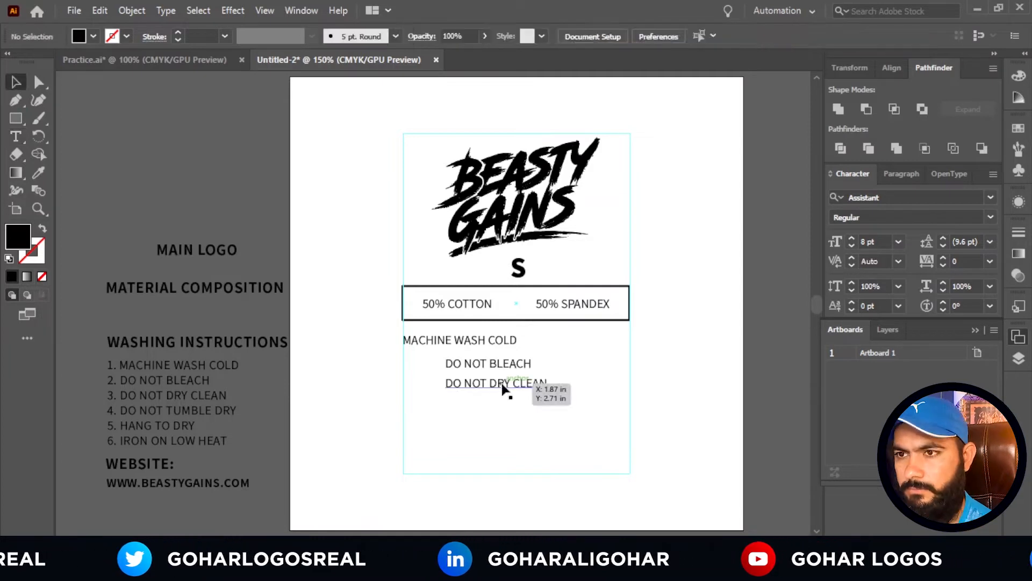
Duplicate the "DO NOT DRY CLEAN" line below itself and reword the copy as "DO NOT TUMBLE DRY".
left_click_drag(503, 384, 502, 403)
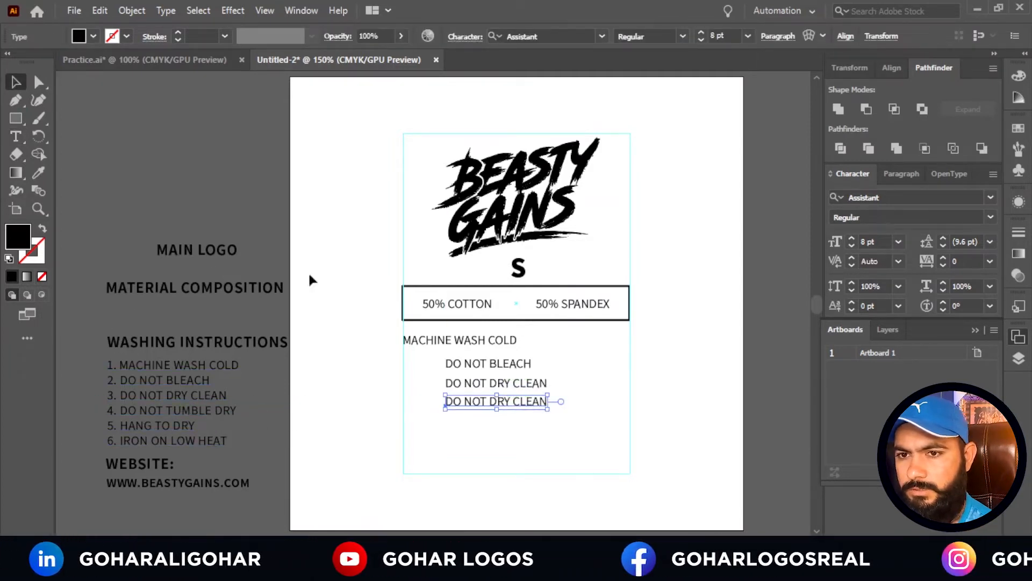
left_click(11, 140)
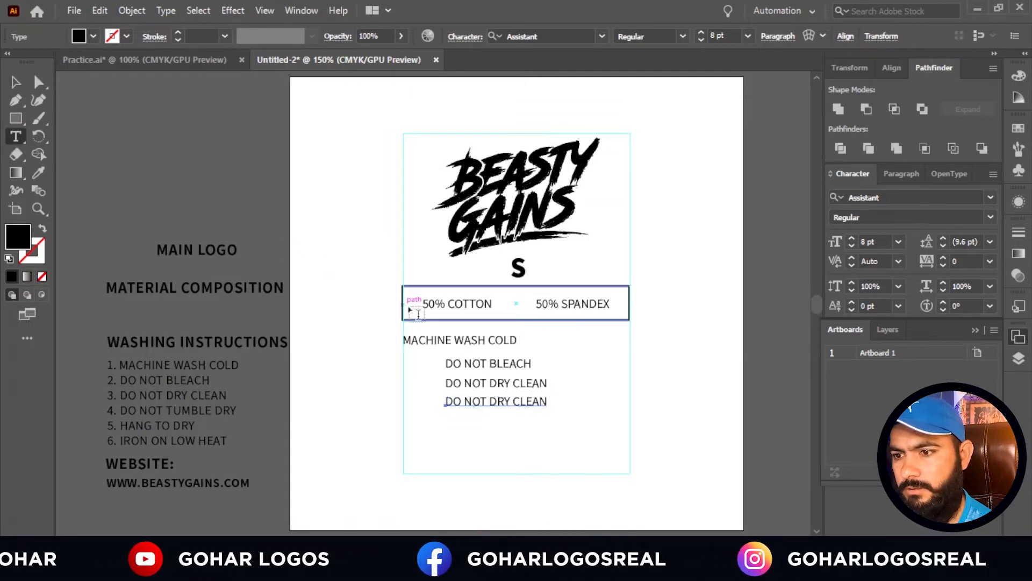
left_click_drag(546, 402, 489, 402)
type("TUMBLE")
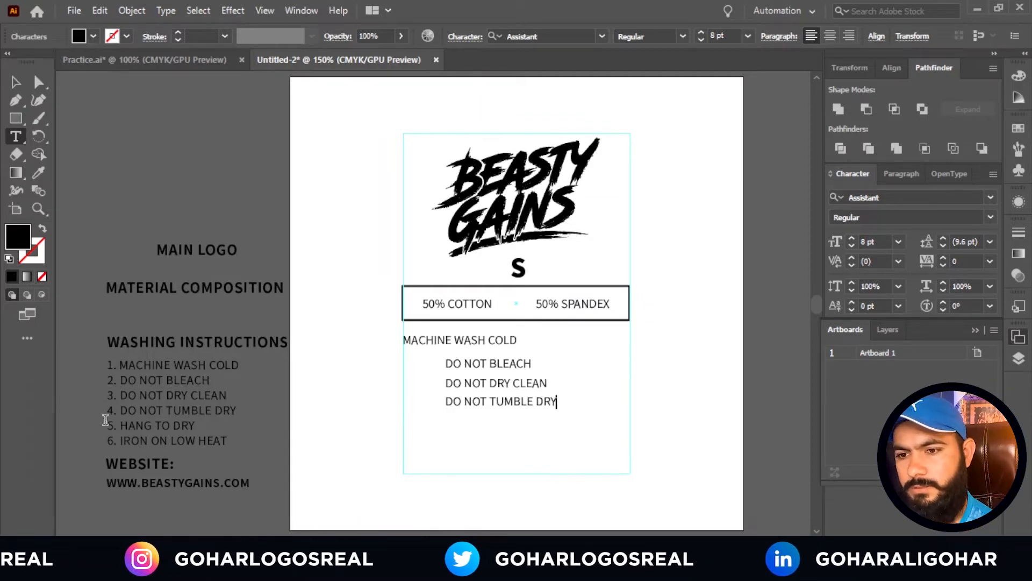
left_click(20, 83)
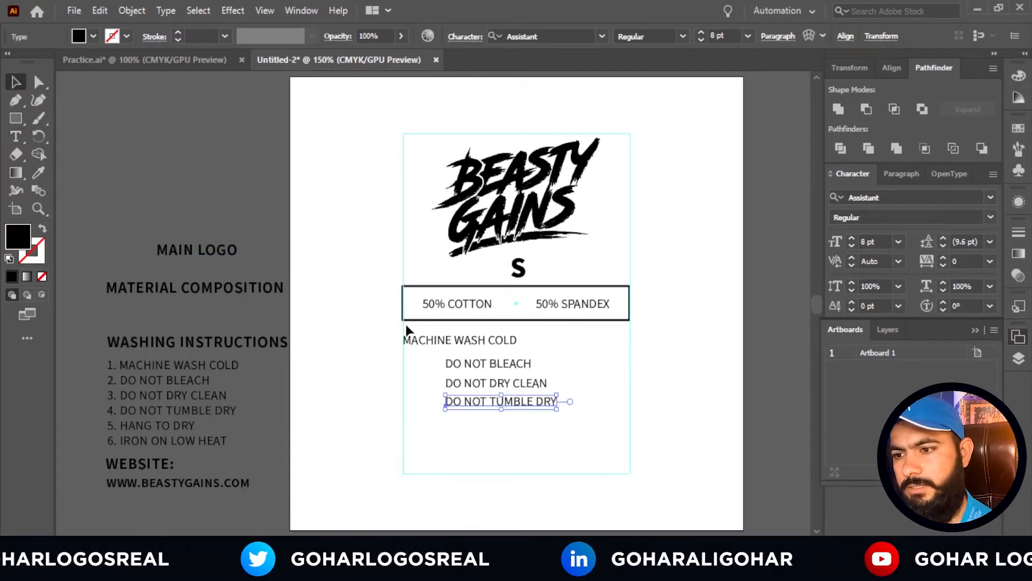
left_click(512, 424)
Duplicate the "DO NOT TUMBLE DRY" line below itself and replace the copy's text with "HANG TO DRY".
left_click_drag(510, 407, 437, 422)
key("t")
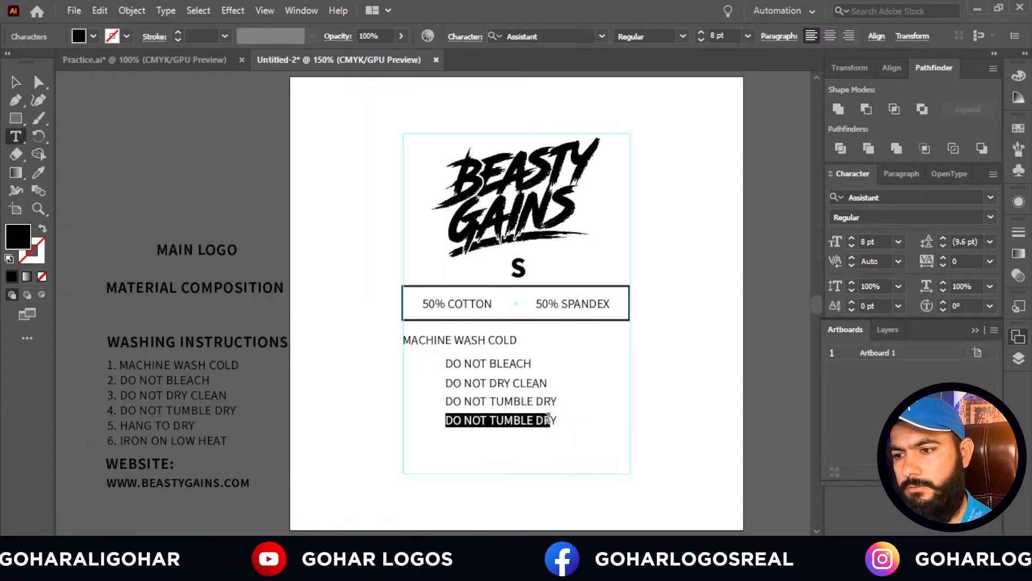
left_click_drag(555, 415, 439, 418)
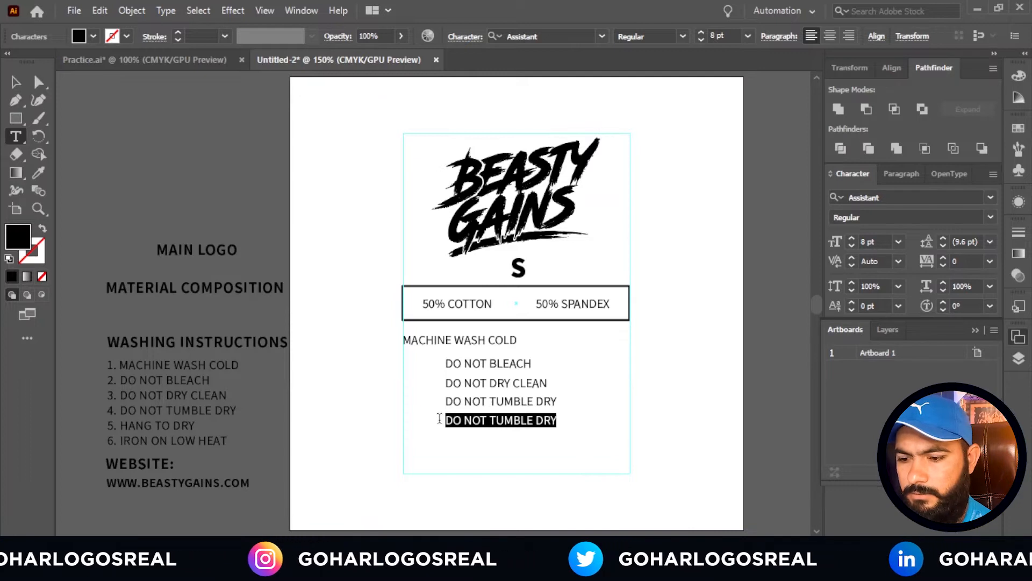
type("HANG TO DRY")
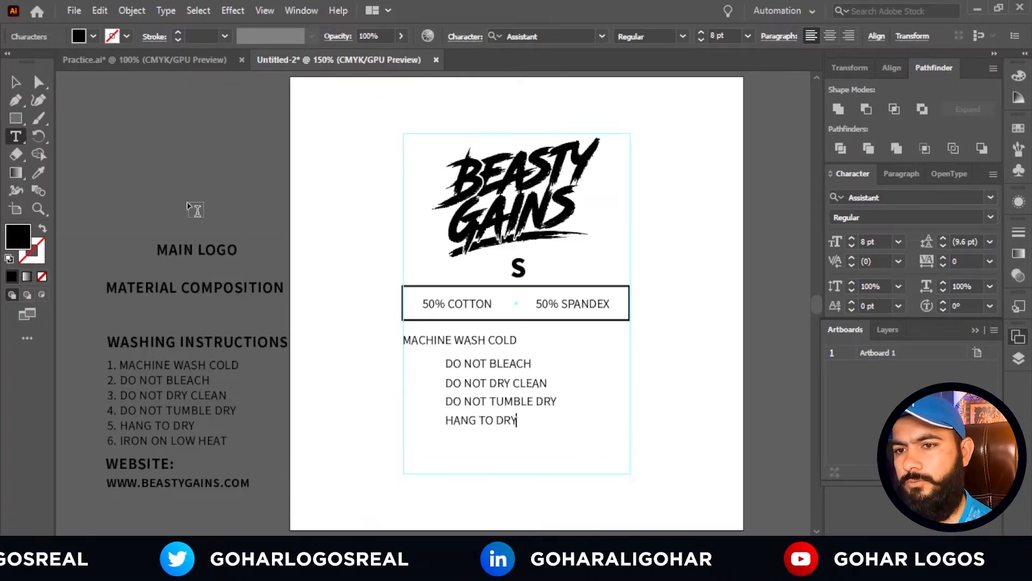
left_click(9, 73)
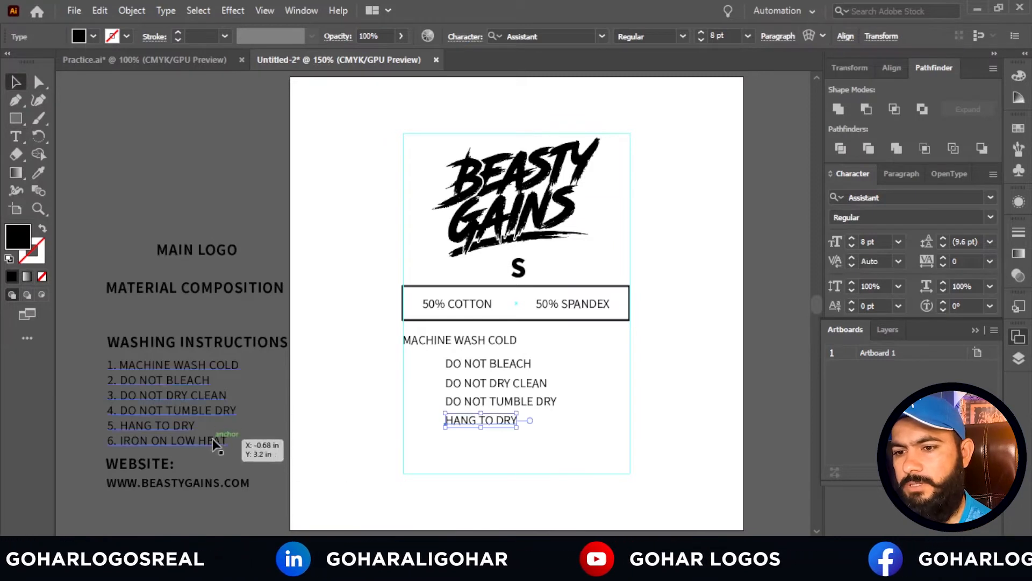
left_click(462, 451)
Duplicate the "HANG TO DRY" line below itself and replace the copy's text with "IRON ON LOW HEAT".
left_click_drag(483, 421, 442, 436)
left_click(17, 137)
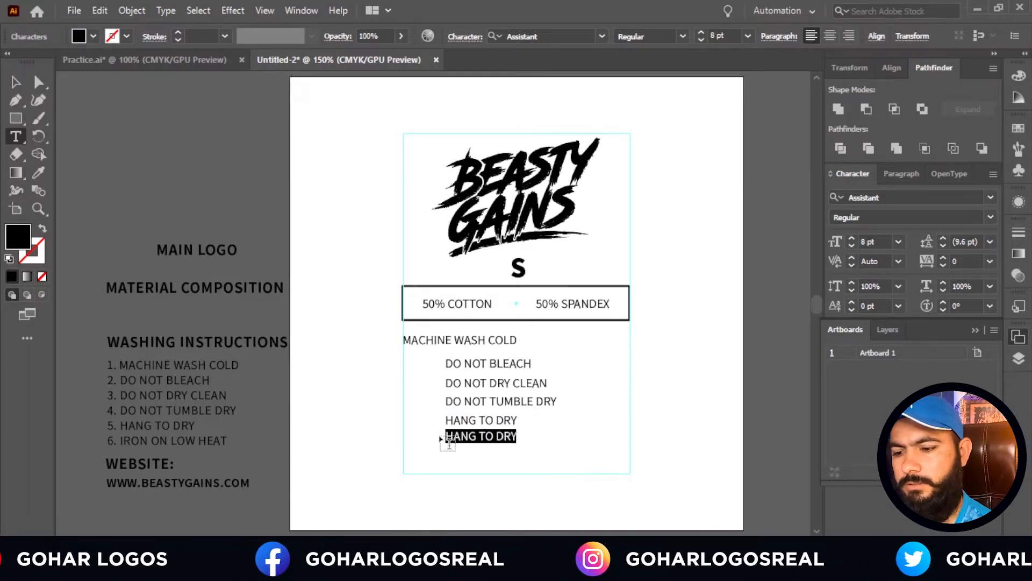
key("BackSpace")
type("IRON ON L")
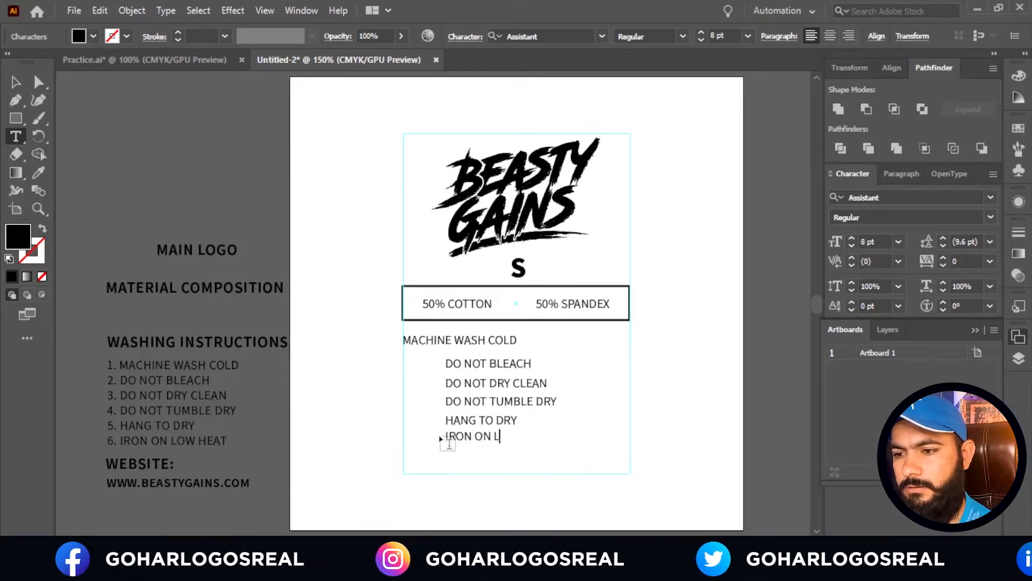
type("OW HEAT")
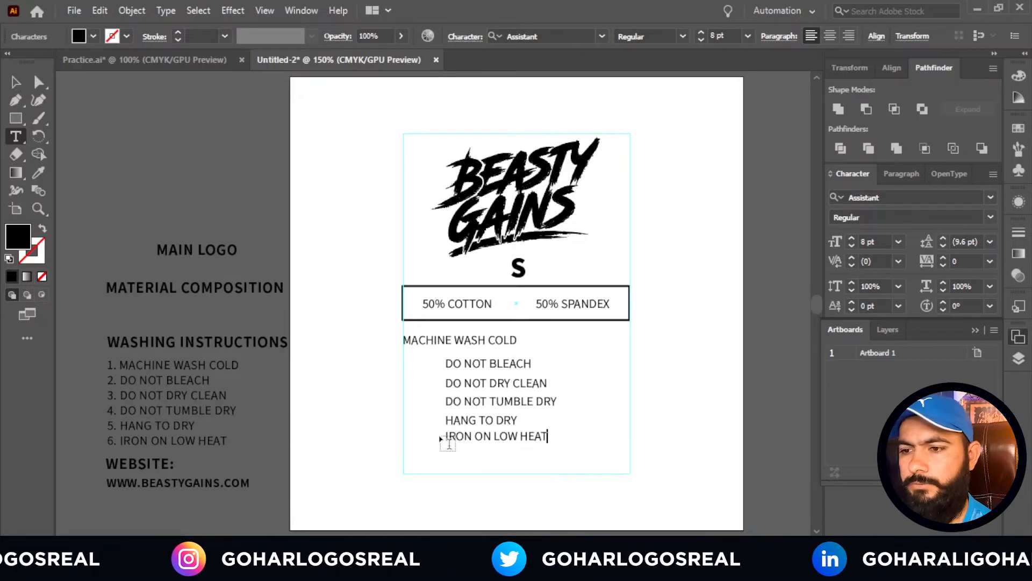
Move the "DO NOT BLEACH" line up beside "MACHINE WASH COLD" on the same row.
key("Escape")
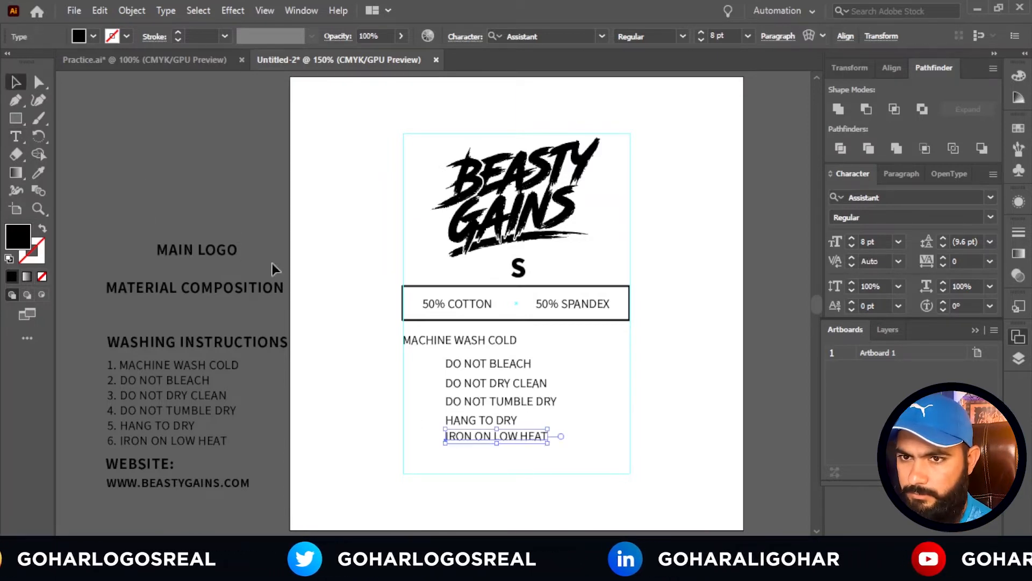
left_click(349, 281)
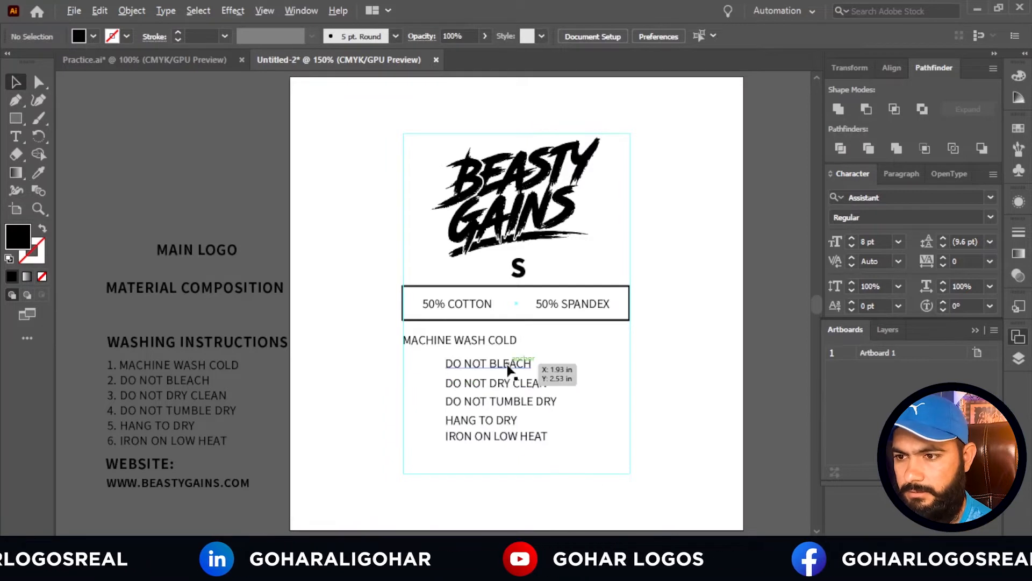
scroll(508, 364, "up", 1, "alt")
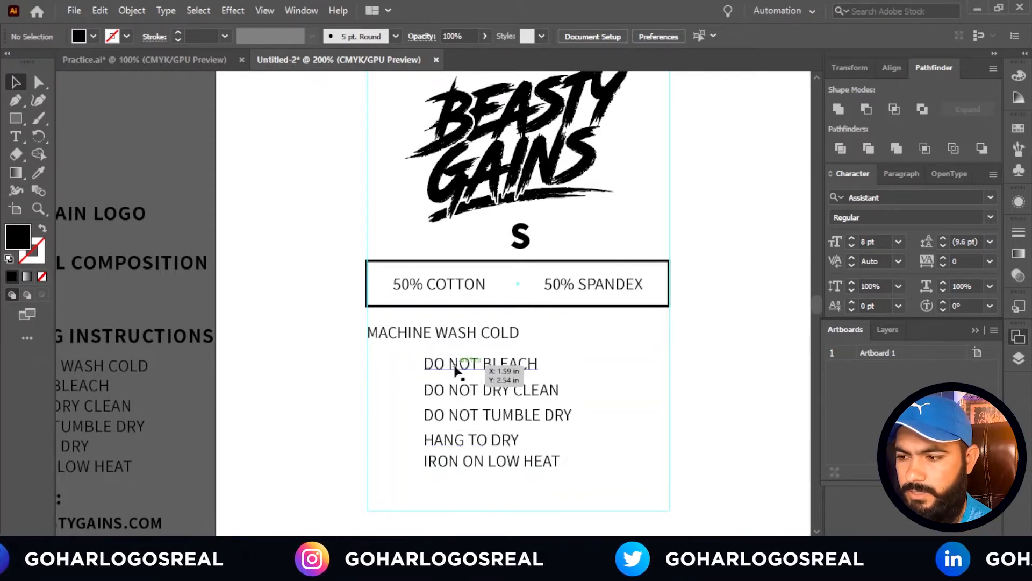
left_click_drag(472, 364, 569, 330)
left_click(554, 376)
Place "DO NOT DRY CLEAN" directly beneath "MACHINE WASH COLD", flush with the label's left guide.
left_click_drag(524, 395, 454, 353)
scroll(389, 361, "up", 3)
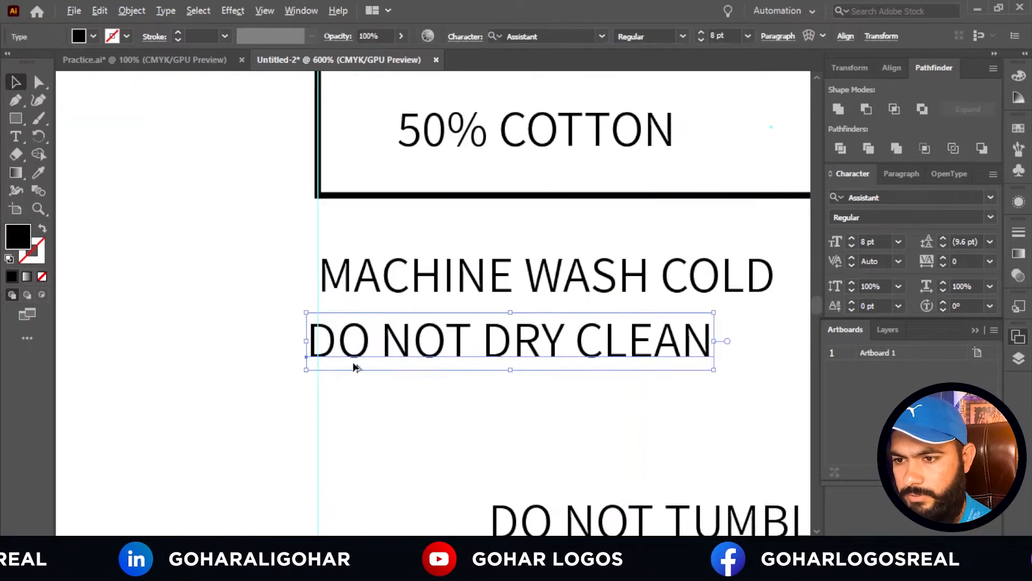
left_click_drag(325, 340, 339, 349)
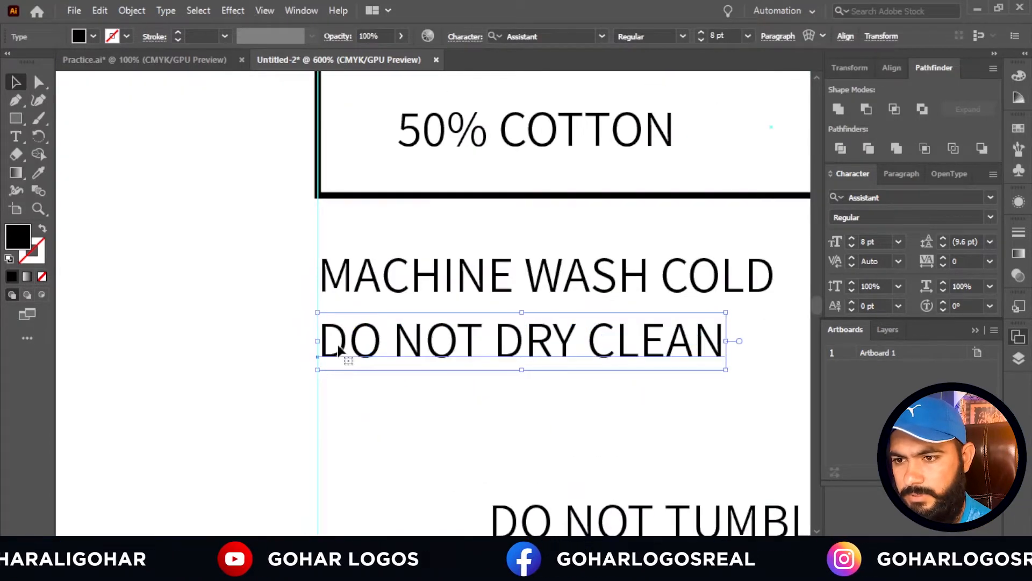
left_click(365, 387)
scroll(306, 272, "up", 3)
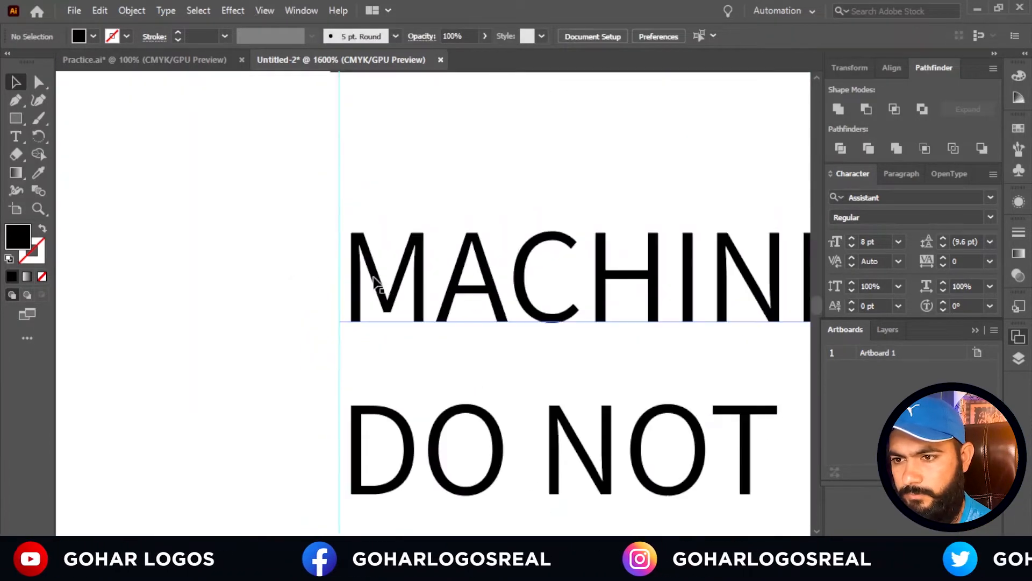
Move "DO NOT TUMBLE DRY" beneath "DO NOT BLEACH", beside "DO NOT DRY CLEAN".
scroll(374, 284, "down", 5)
scroll(403, 344, "down", 1)
left_click_drag(533, 399, 622, 336)
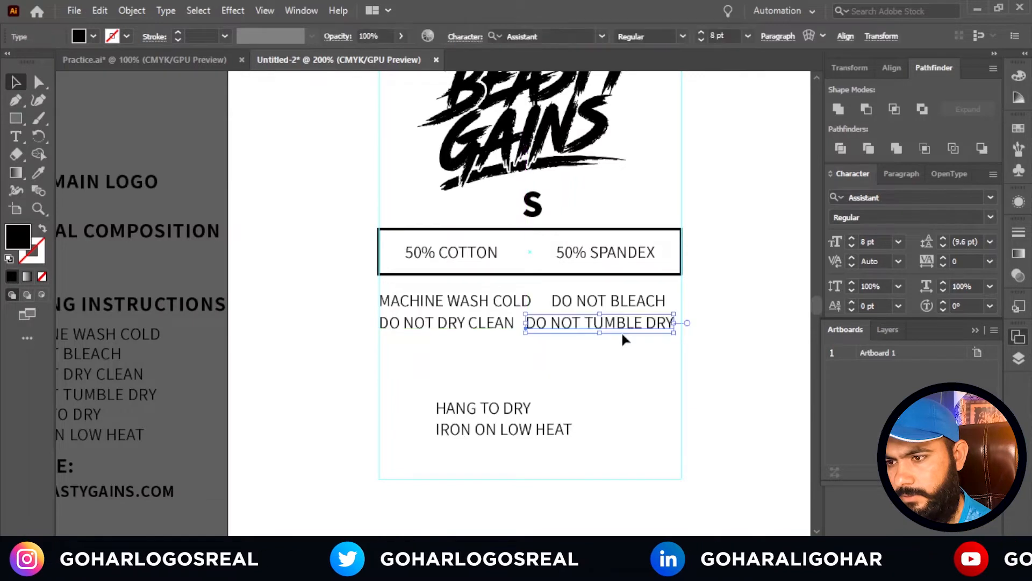
left_click(531, 387)
Place "HANG TO DRY" and "IRON ON LOW HEAT" side by side as the third row of washing instructions.
left_click_drag(496, 411, 457, 369)
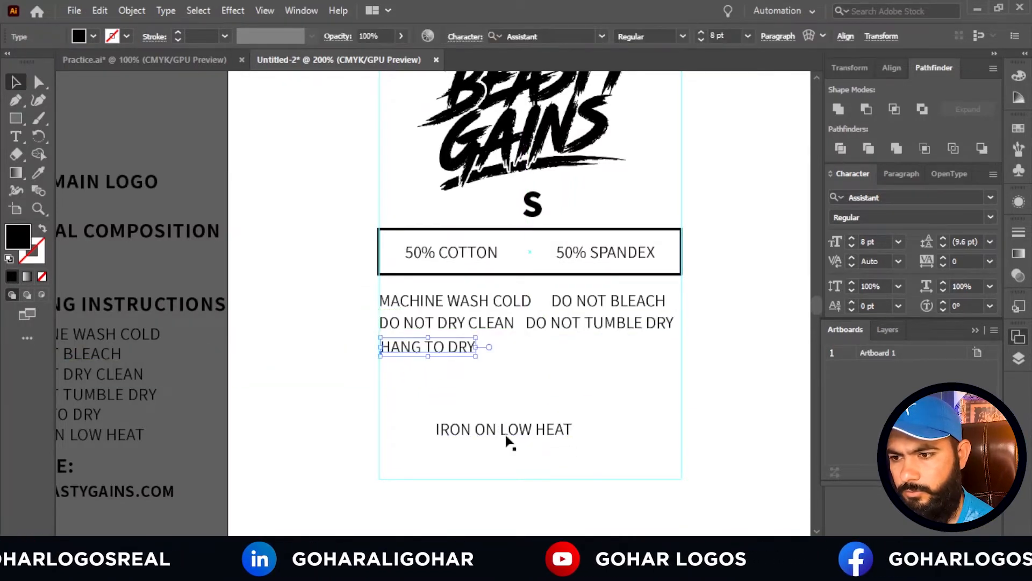
left_click_drag(510, 435, 592, 350)
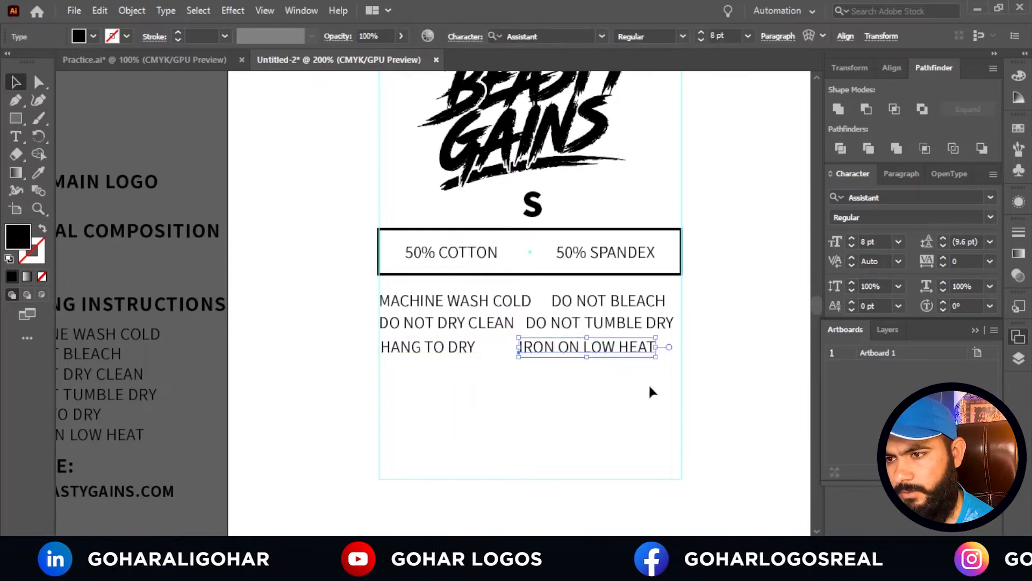
left_click(651, 377)
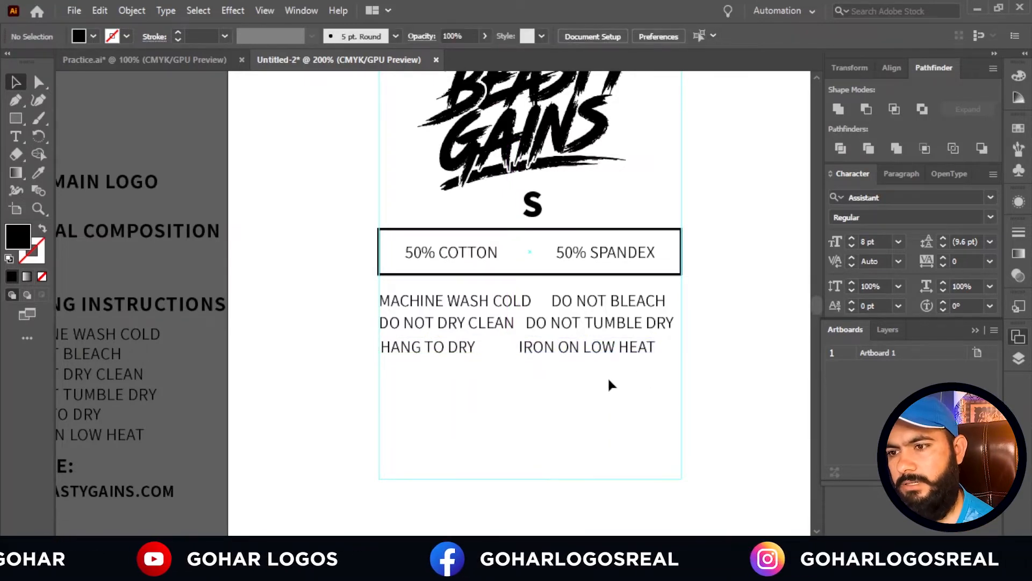
Align the right edges of "DO NOT BLEACH", "DO NOT TUMBLE DRY" and "IRON ON LOW HEAT".
scroll(654, 323, "up", 2)
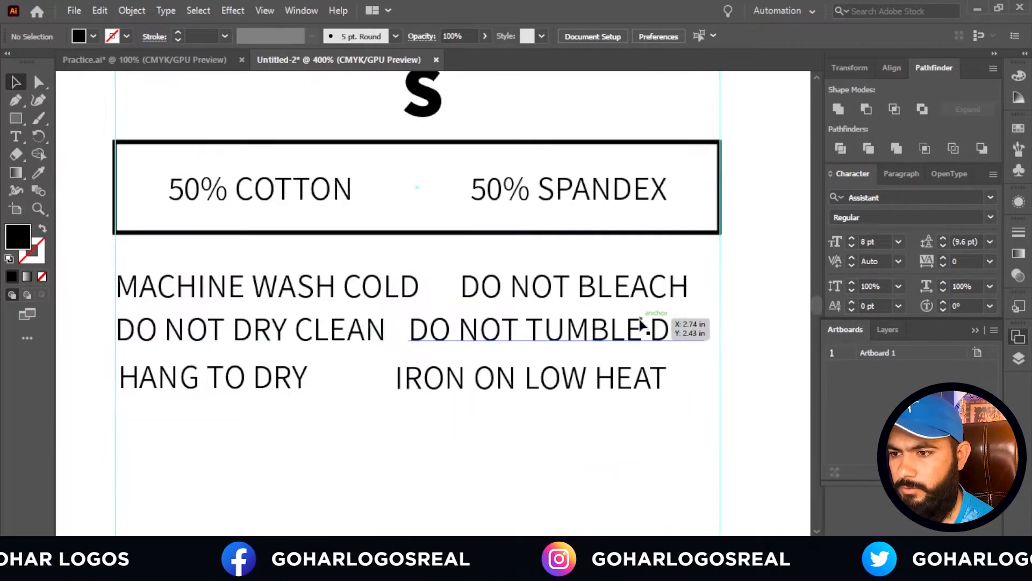
scroll(289, 293, "down", 1)
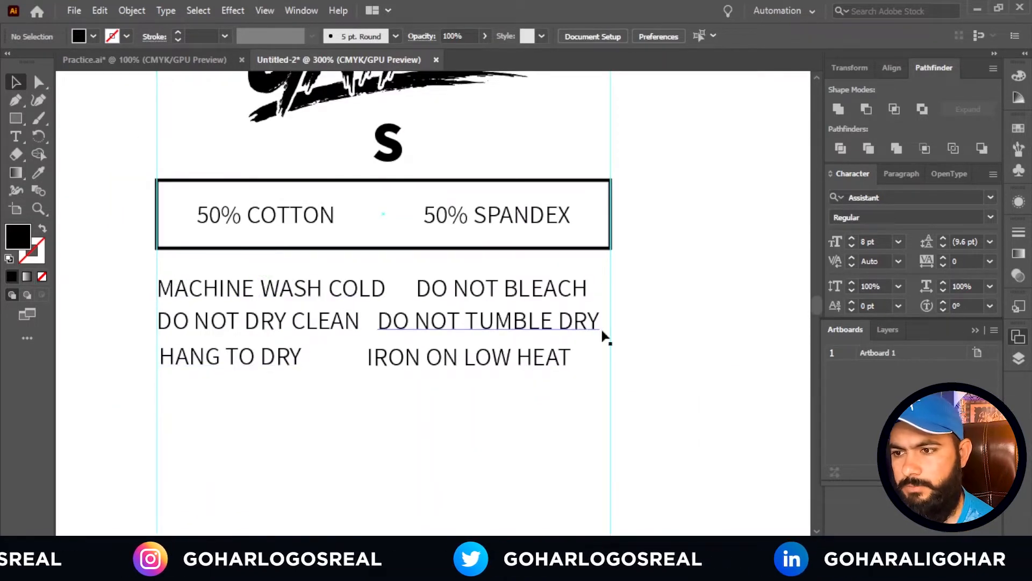
left_click_drag(544, 407, 546, 402)
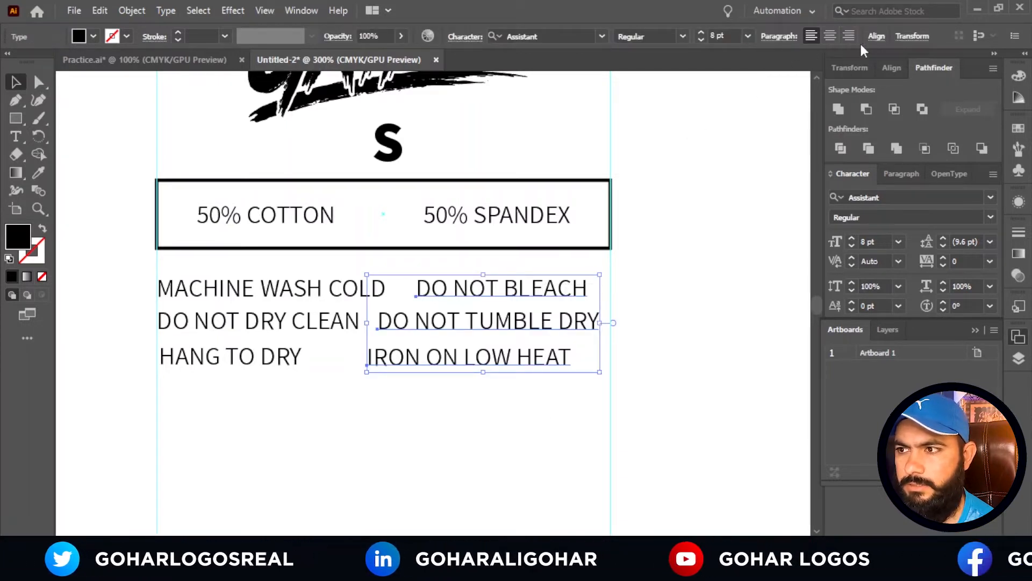
left_click(876, 36)
left_click(780, 81)
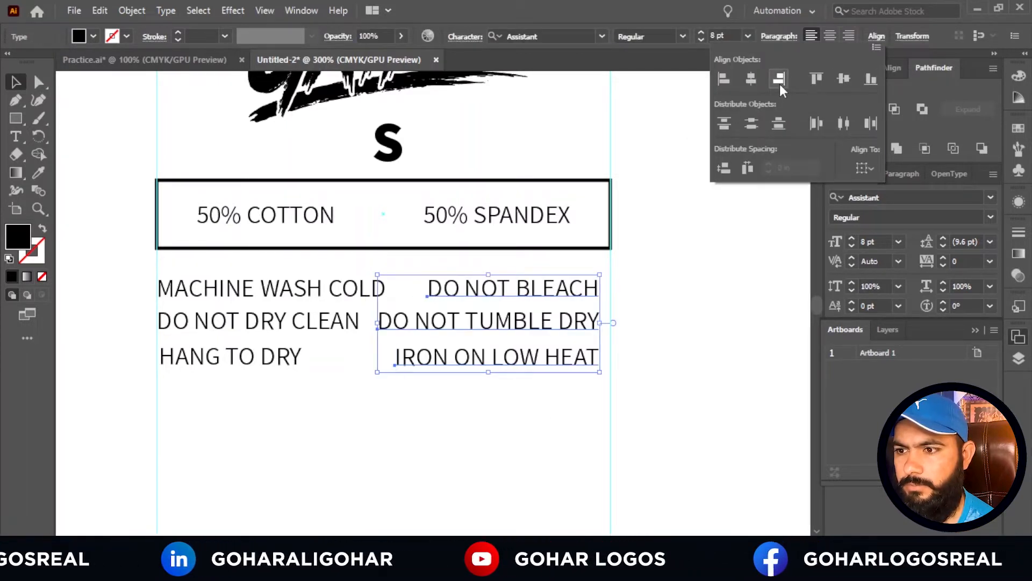
left_click(661, 264)
left_click(634, 338)
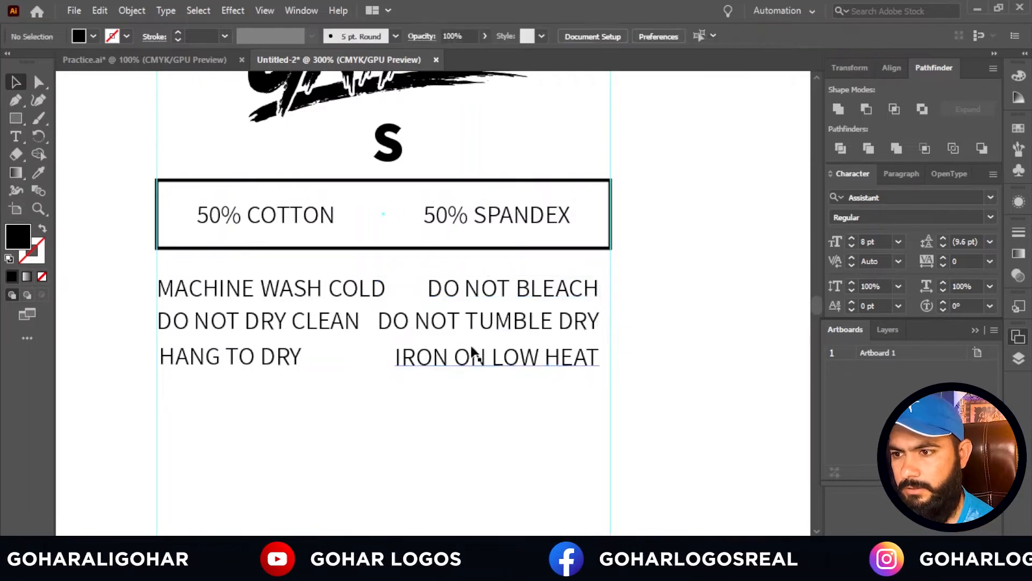
Align the left edges of "MACHINE WASH COLD", "DO NOT DRY CLEAN" and "HANG TO DRY".
left_click(172, 331)
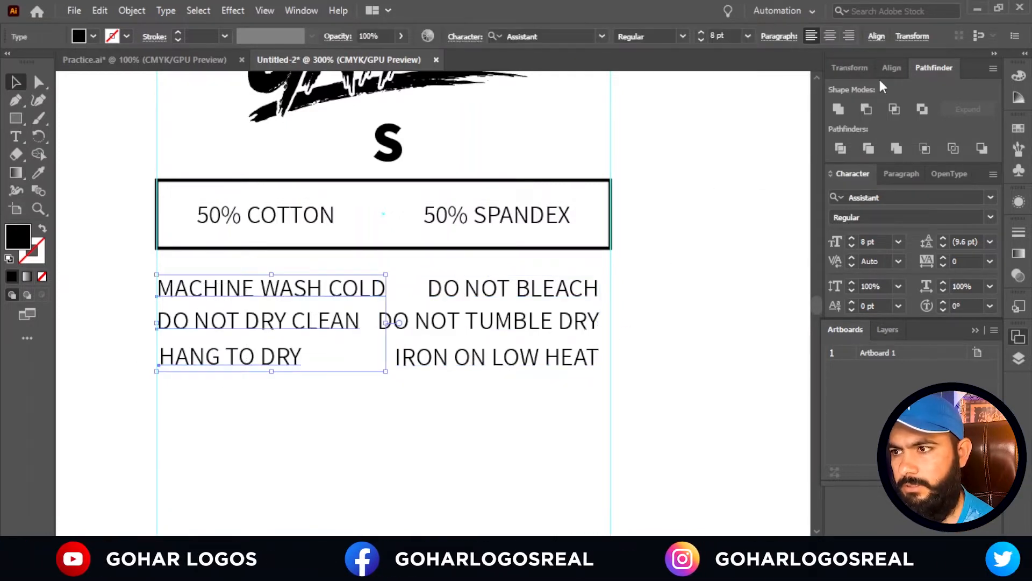
left_click(876, 36)
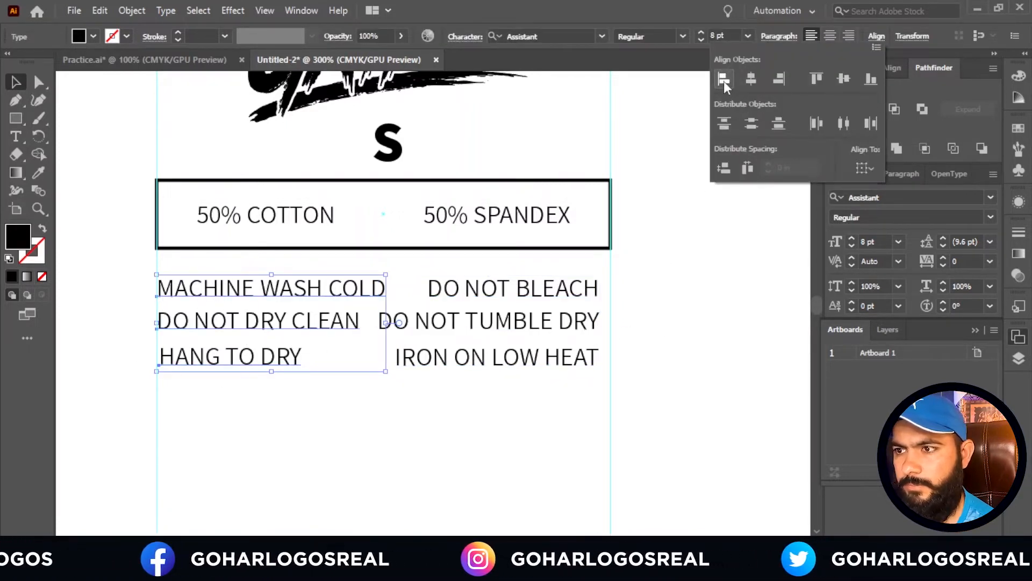
left_click(724, 80)
left_click(497, 397)
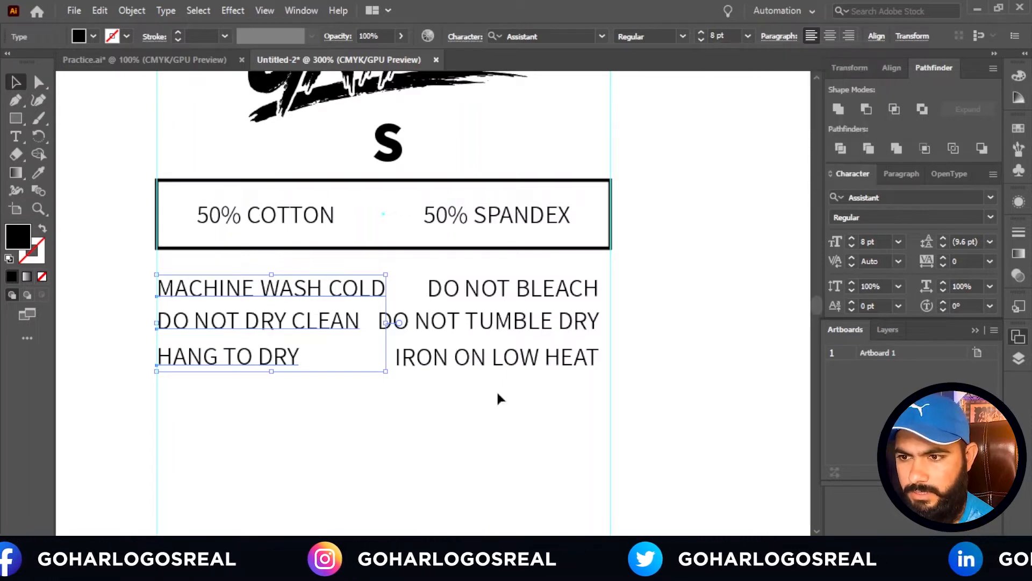
left_click(674, 390)
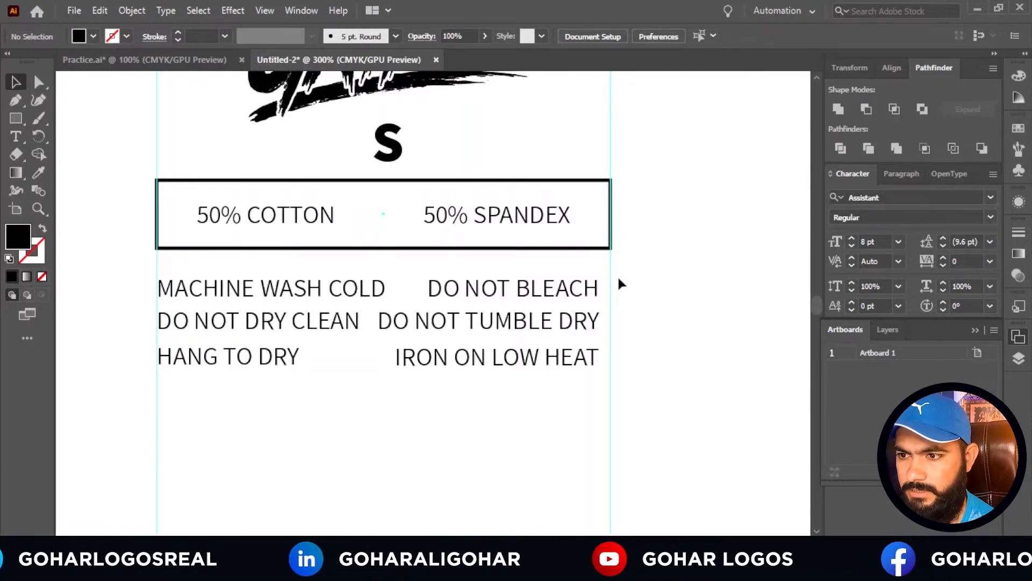
left_click_drag(617, 277, 483, 451)
left_click_drag(179, 433, 116, 433)
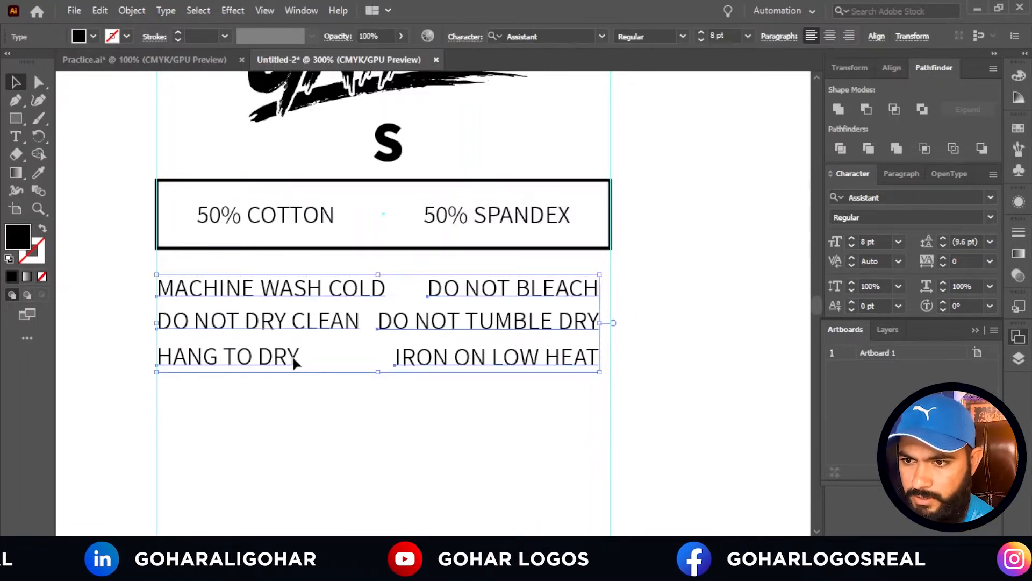
right_click(369, 281)
left_click(228, 451)
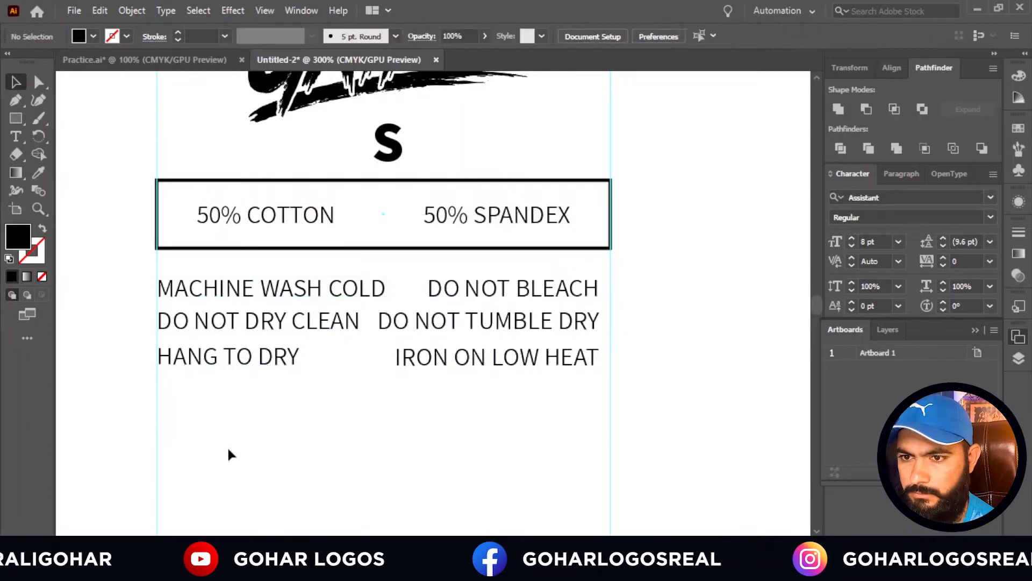
Align "MACHINE WASH COLD" on the first row vertically with "DO NOT BLEACH" as the key object.
left_click_drag(131, 278, 630, 298)
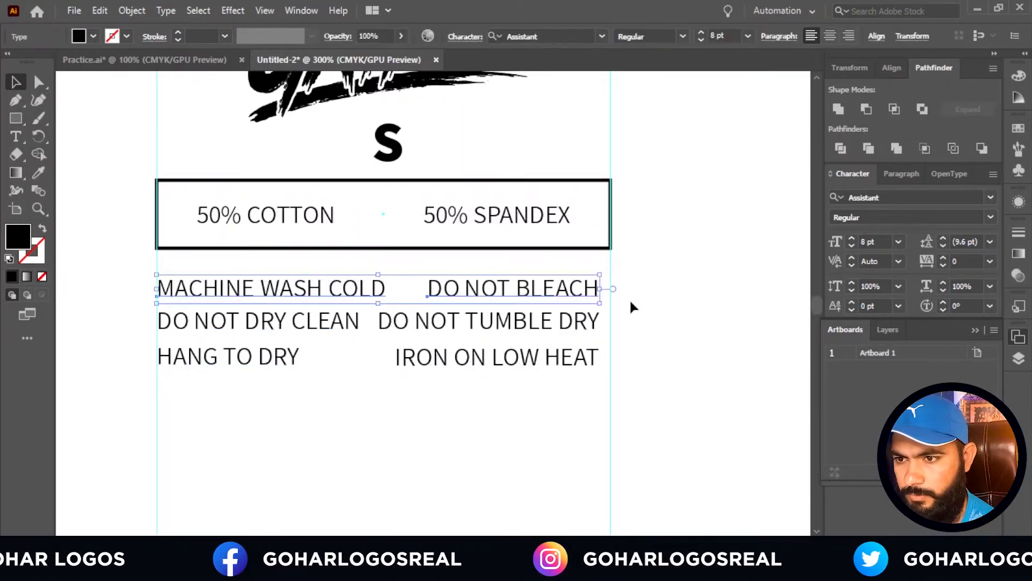
left_click(876, 38)
left_click(855, 166)
left_click(872, 199)
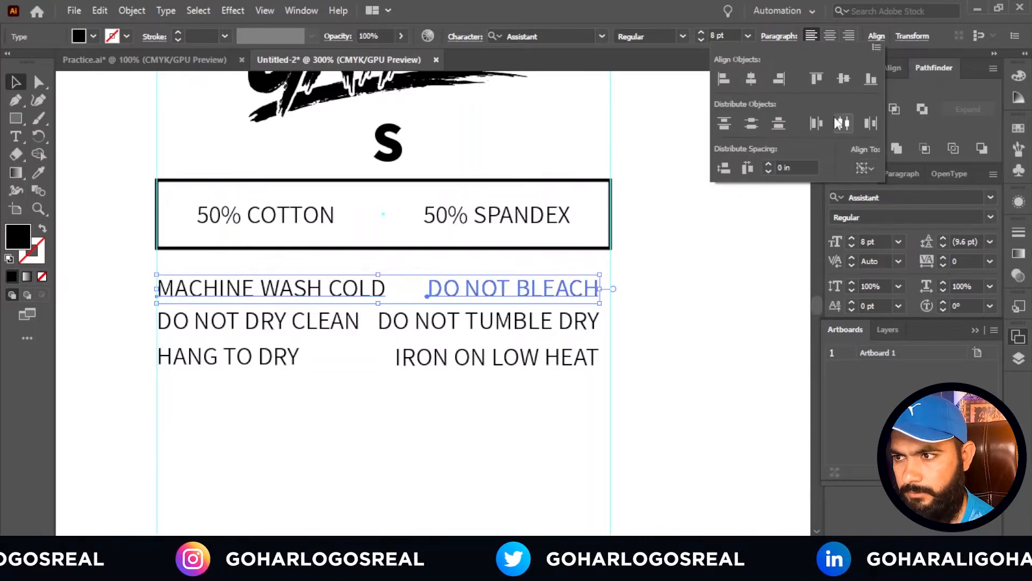
left_click(643, 318)
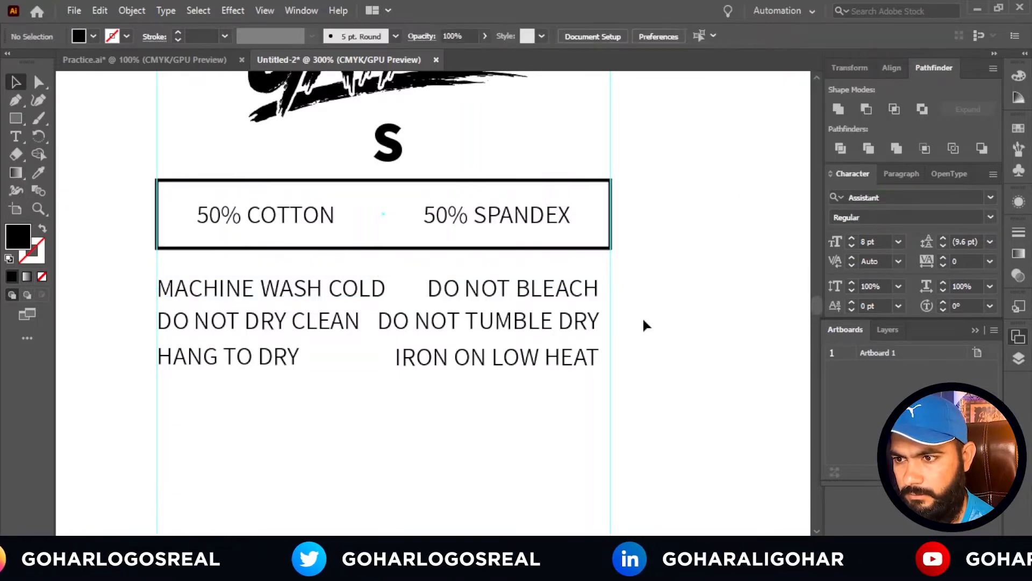
Vertically centre-align "DO NOT DRY CLEAN" with "DO NOT TUMBLE DRY" as the key object.
left_click(275, 323)
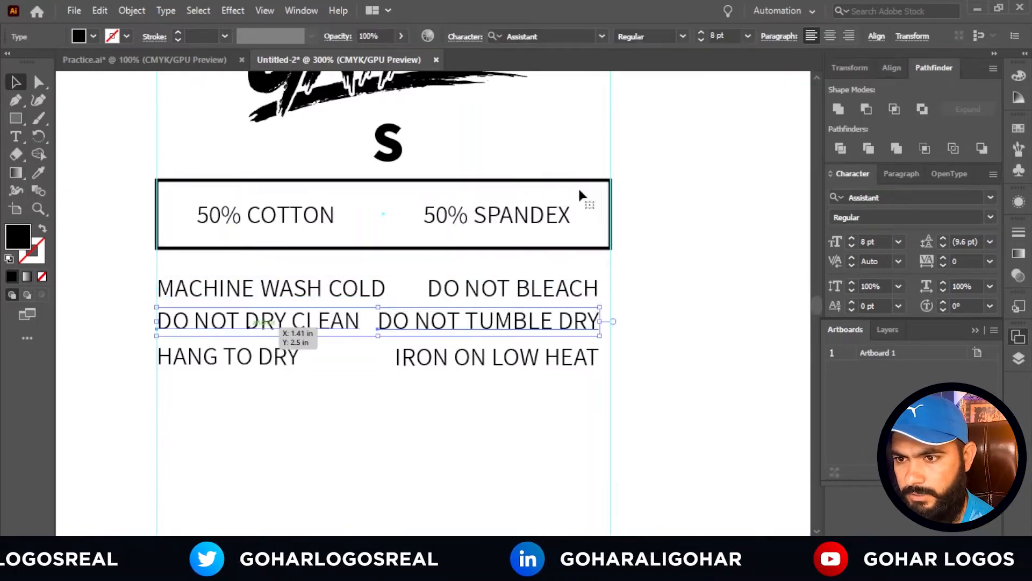
left_click(876, 36)
left_click(861, 167)
left_click(892, 202)
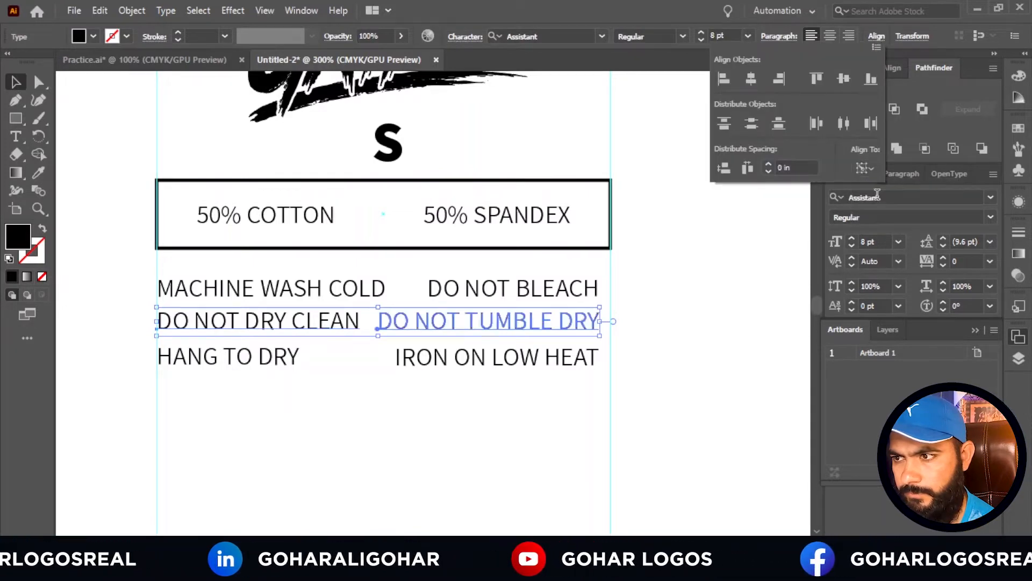
left_click(843, 79)
left_click(655, 398)
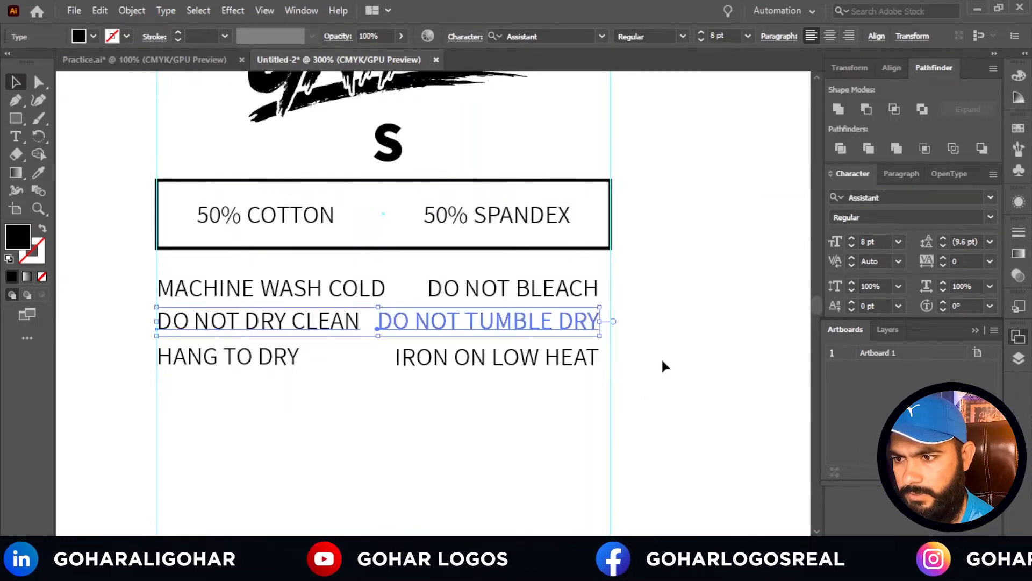
left_click(652, 351)
Vertically centre-align "HANG TO DRY" with "IRON ON LOW HEAT" as the key object.
left_click_drag(134, 386, 134, 384)
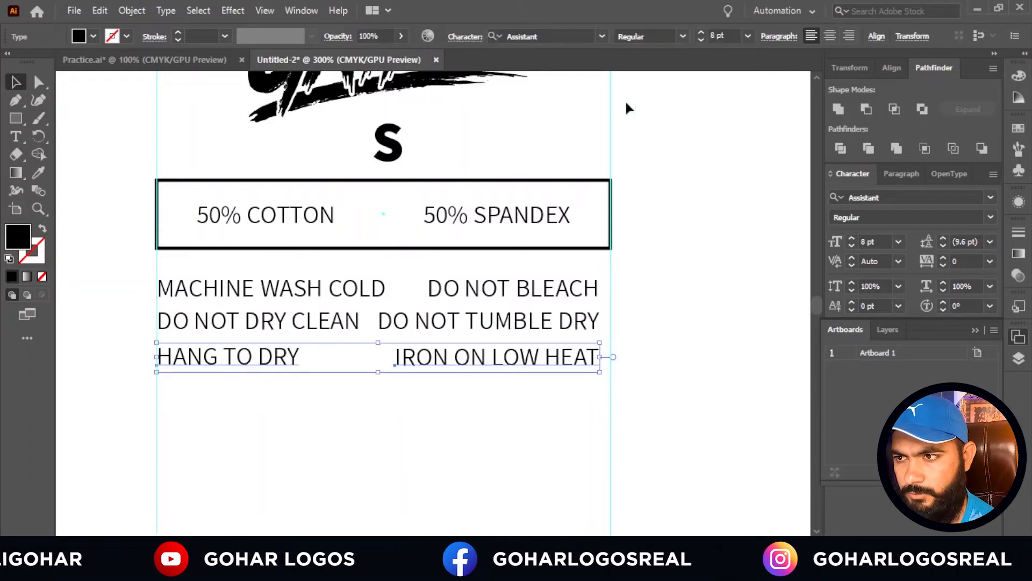
left_click(876, 38)
left_click(874, 162)
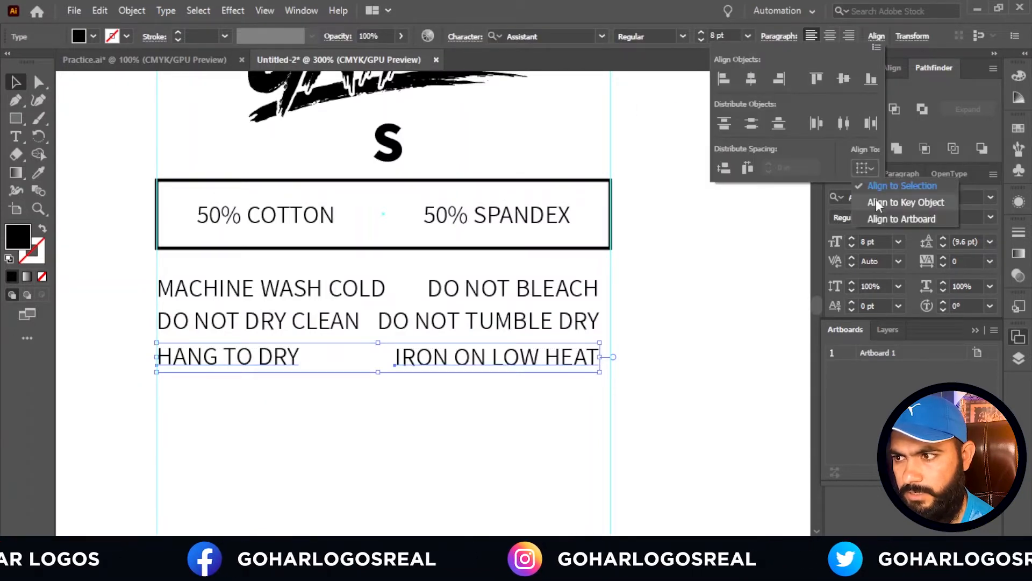
left_click(876, 200)
left_click(842, 79)
left_click(640, 423)
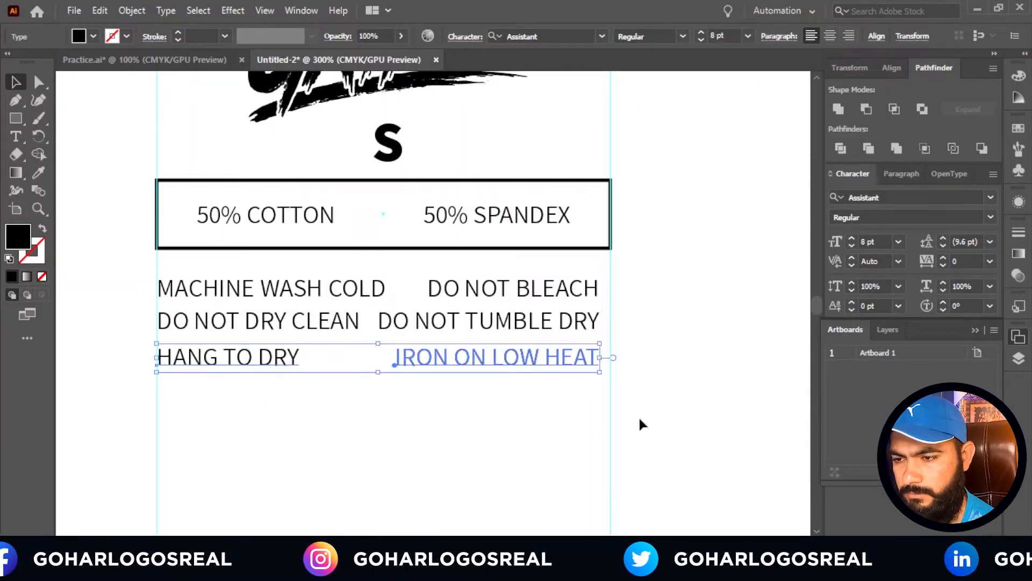
left_click(548, 410)
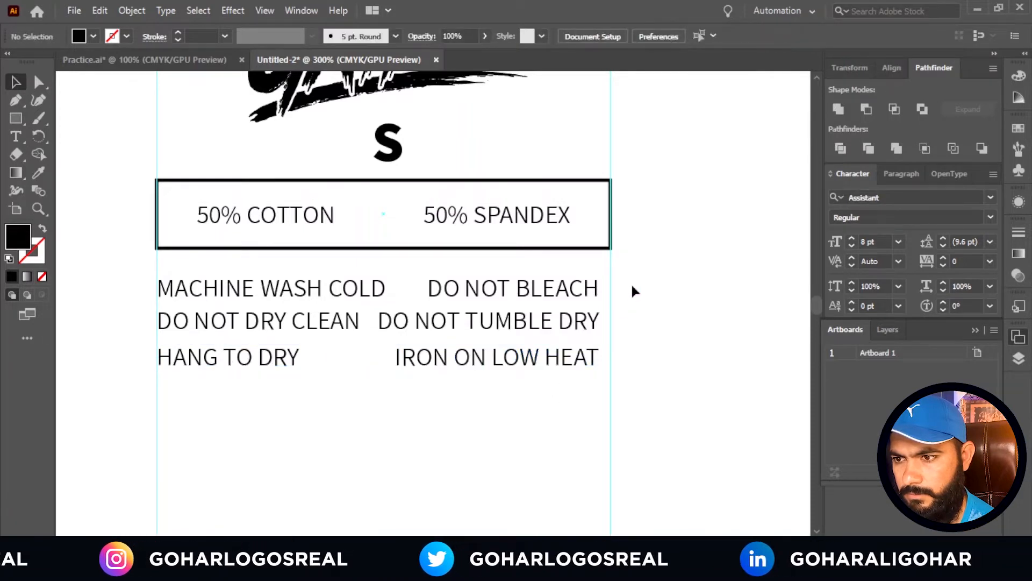
Group the two instructions on each of the three washing-instruction rows, one group per row.
left_click(263, 291)
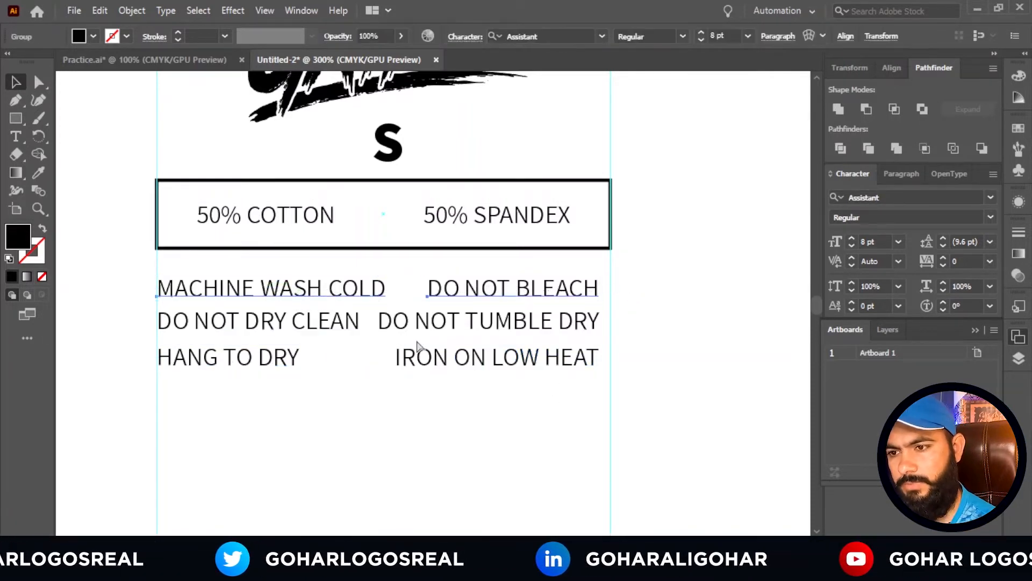
left_click(626, 321)
left_click(336, 337)
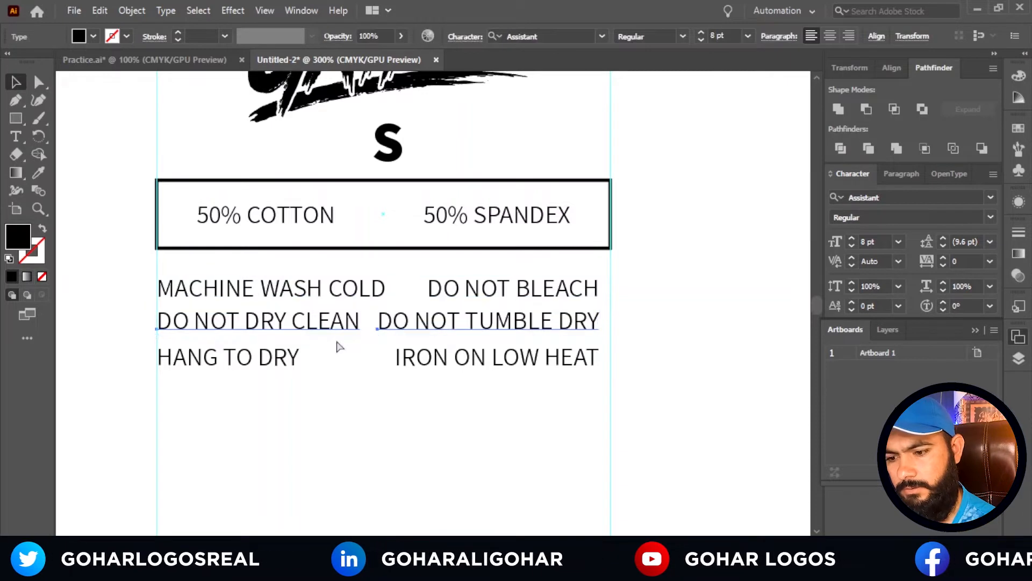
left_click_drag(615, 344, 183, 405)
left_click(269, 405)
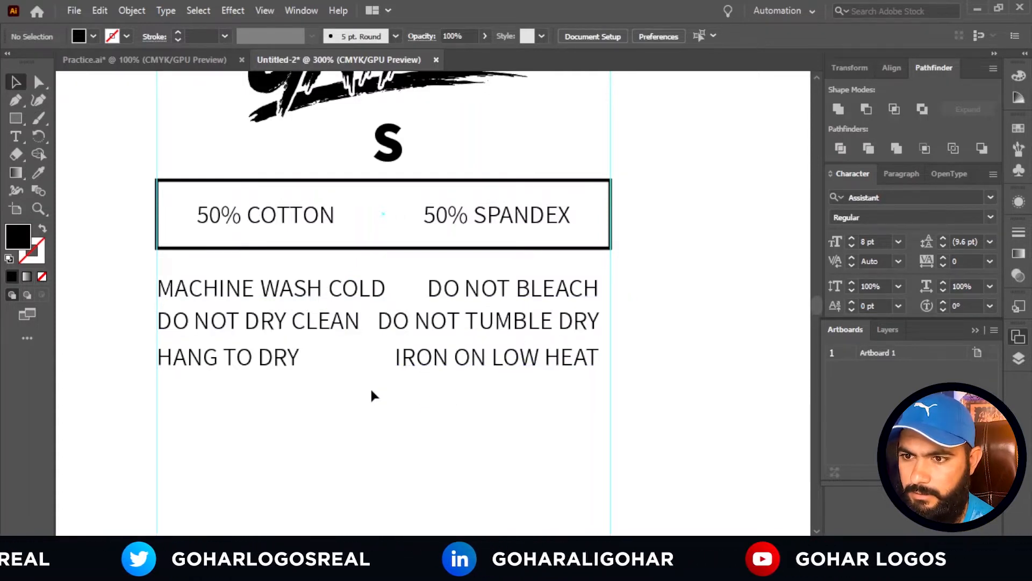
Move the "DO NOT DRY CLEAN" and "HANG TO DRY" rows up to tighten the spacing between the three washing-instruction rows.
left_click(350, 332)
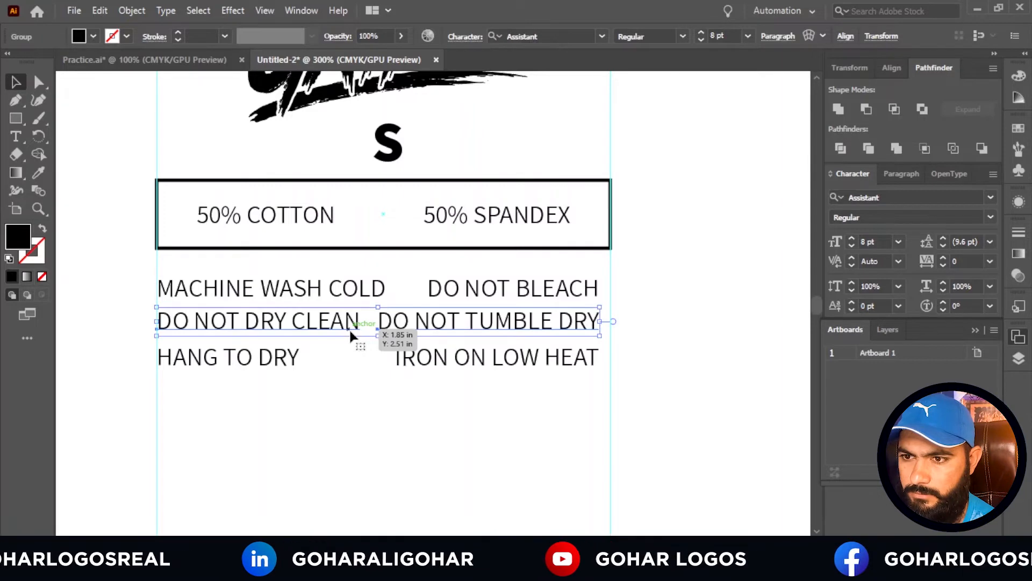
scroll(349, 328, "up", 6)
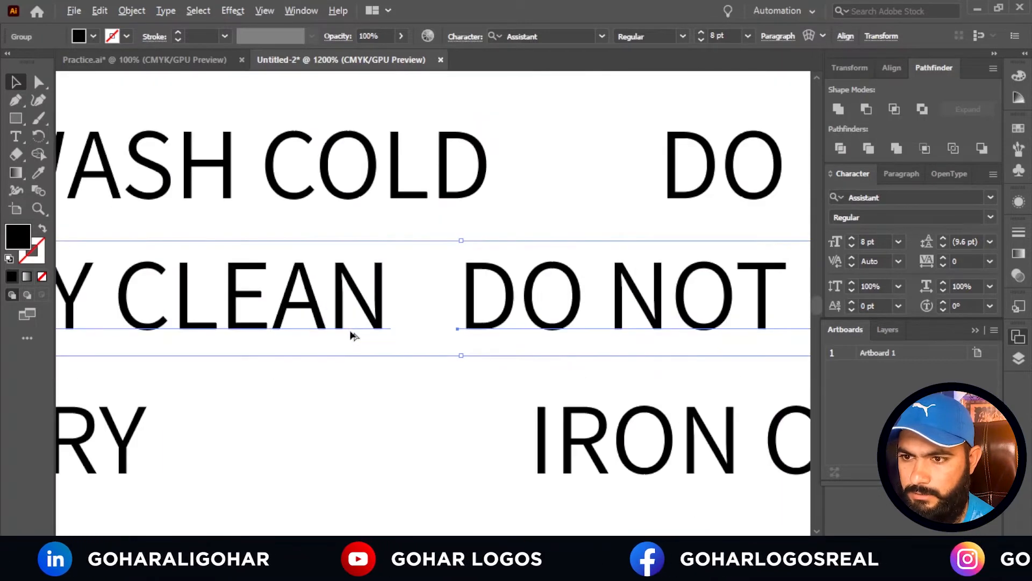
left_click_drag(405, 292, 406, 259)
scroll(430, 258, "down", 6)
left_click(369, 290)
scroll(369, 290, "up", 2)
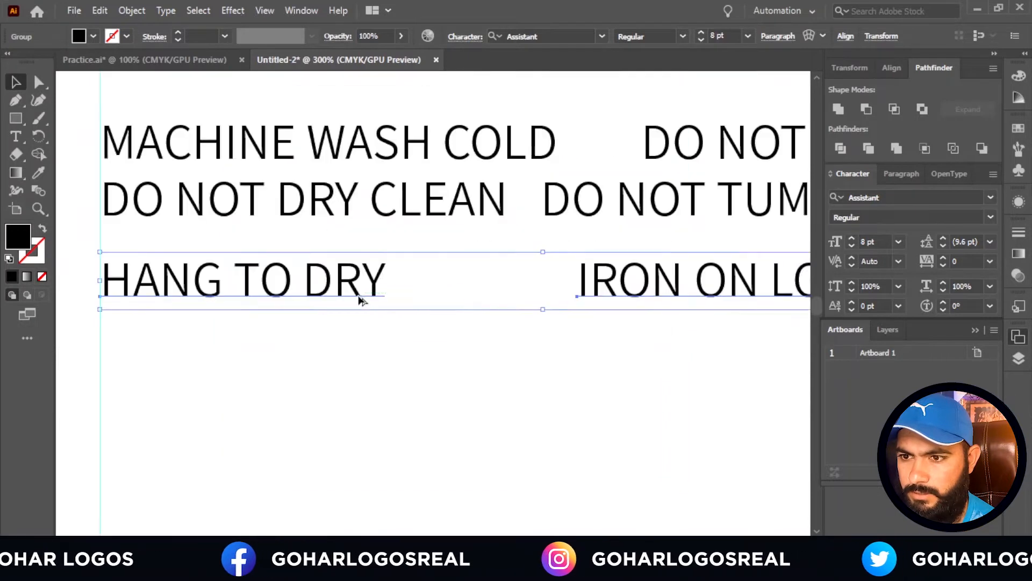
left_click_drag(362, 291, 360, 254)
left_click(375, 323)
scroll(375, 324, "down", 2)
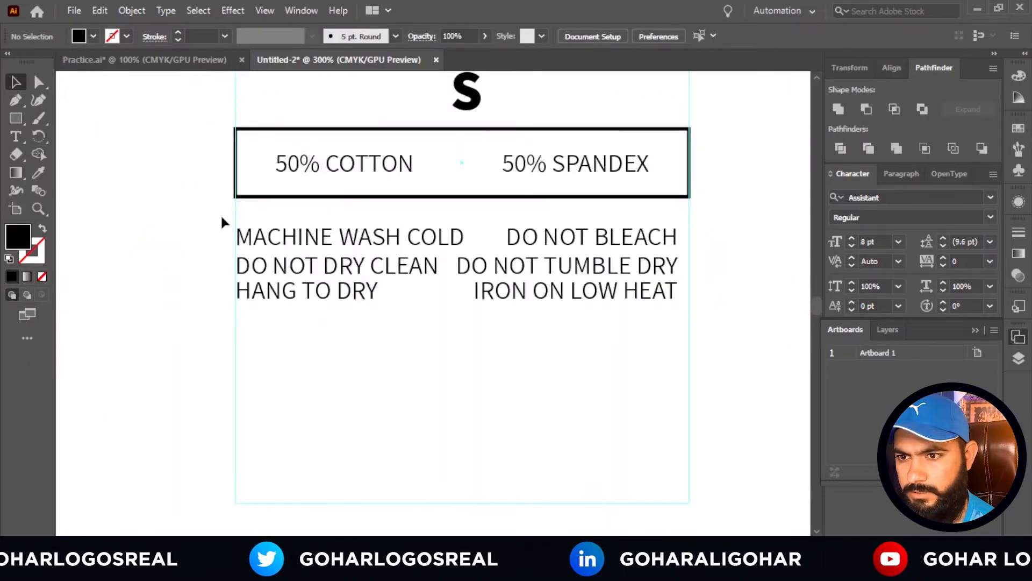
Distribute the three washing-instruction rows evenly by their vertical centres, aligned to the selection.
left_click_drag(222, 218, 562, 352)
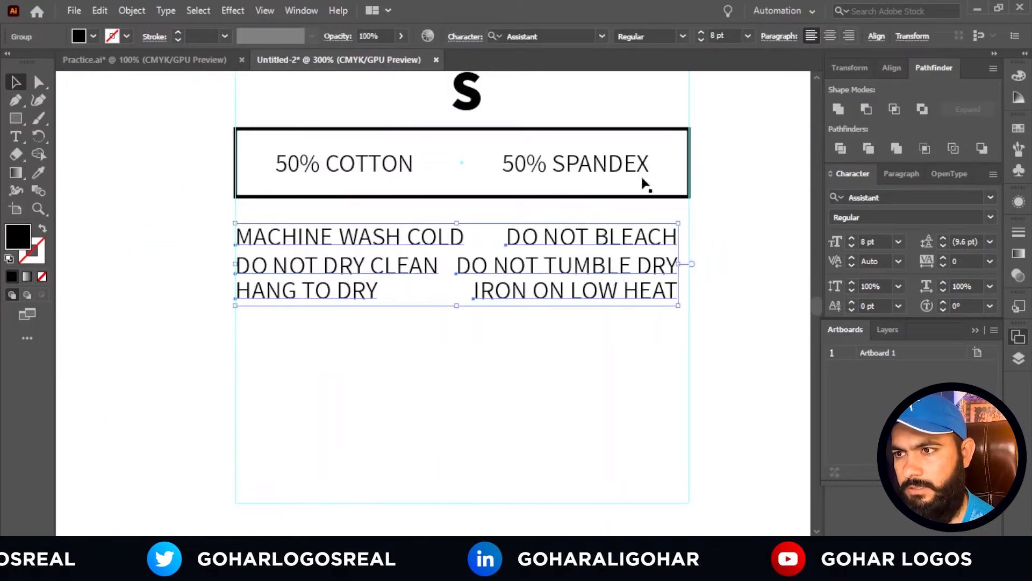
left_click(875, 36)
left_click(869, 169)
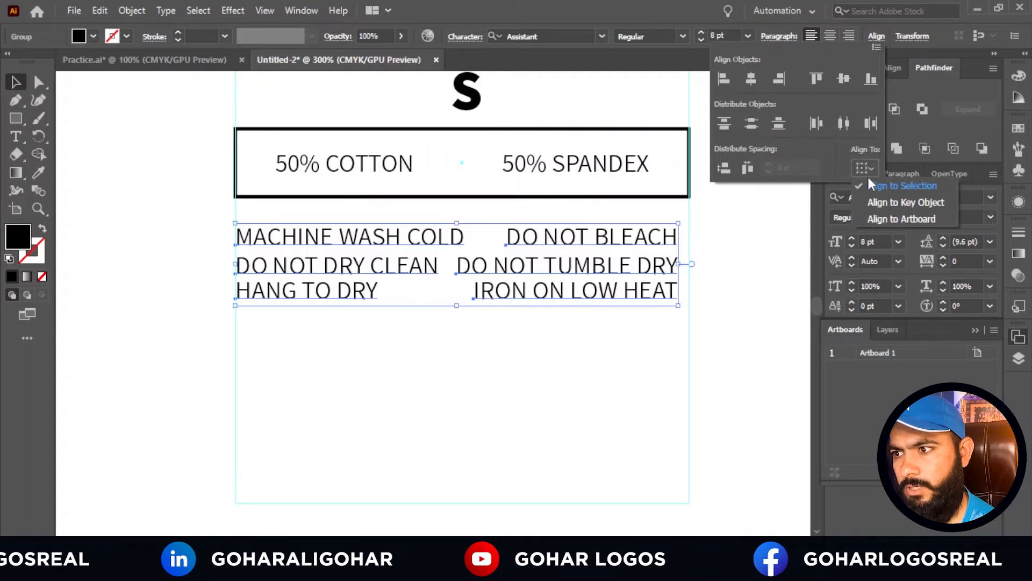
left_click(879, 184)
left_click(751, 126)
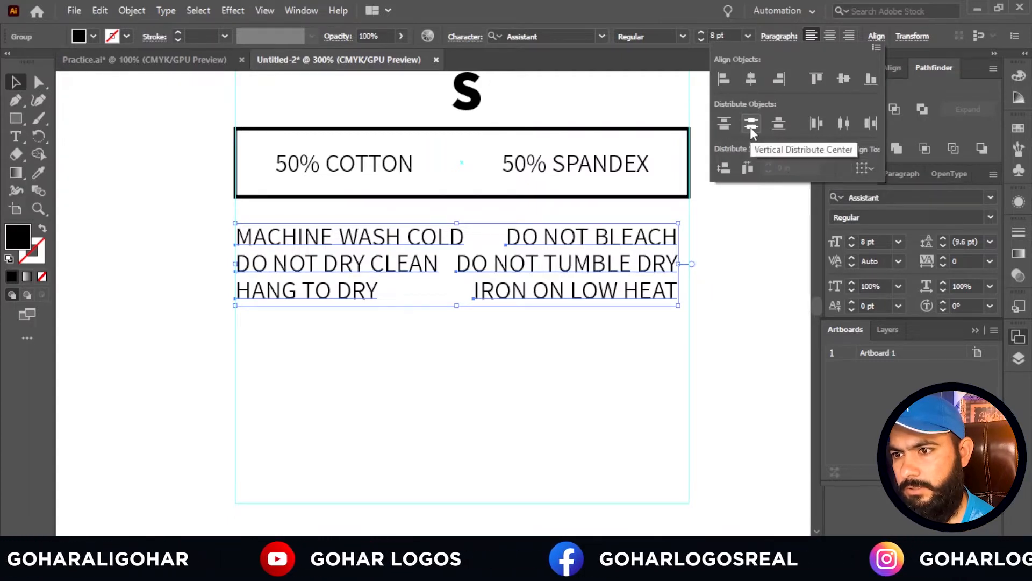
left_click(618, 326)
left_click(605, 356)
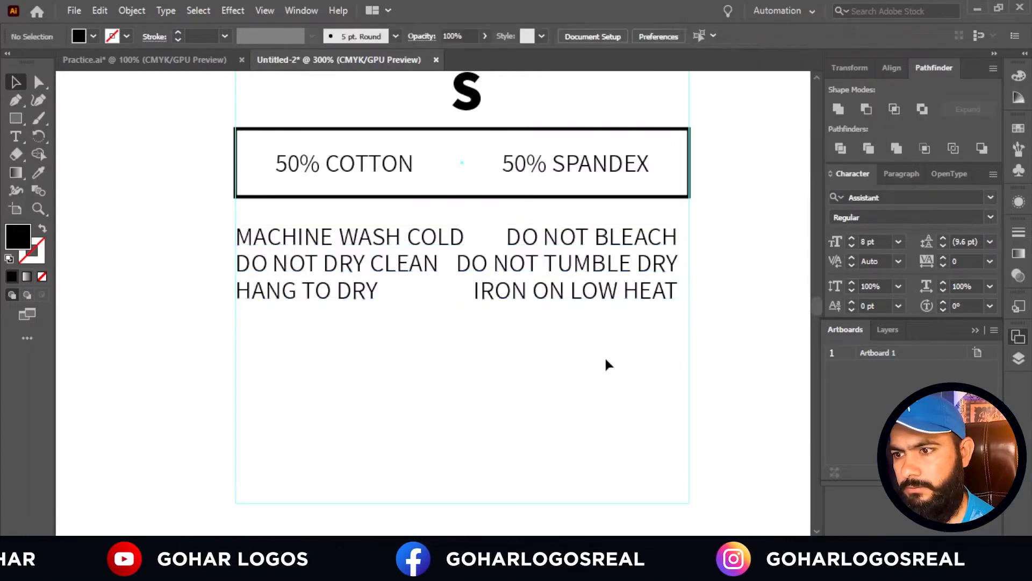
Group the three washing-instruction rows together into one block.
left_click(346, 270)
left_click(336, 366)
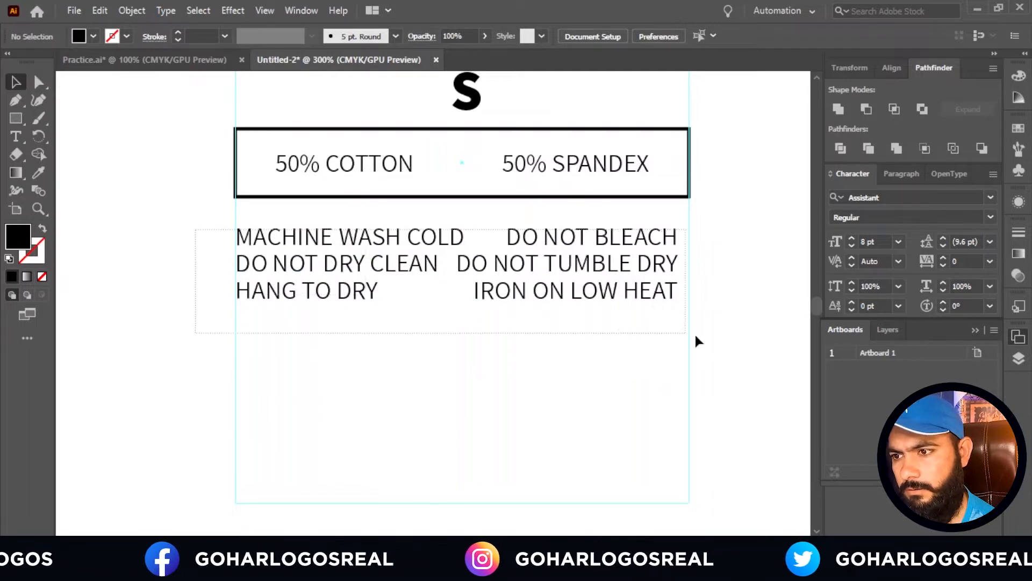
left_click(648, 287)
right_click(572, 243)
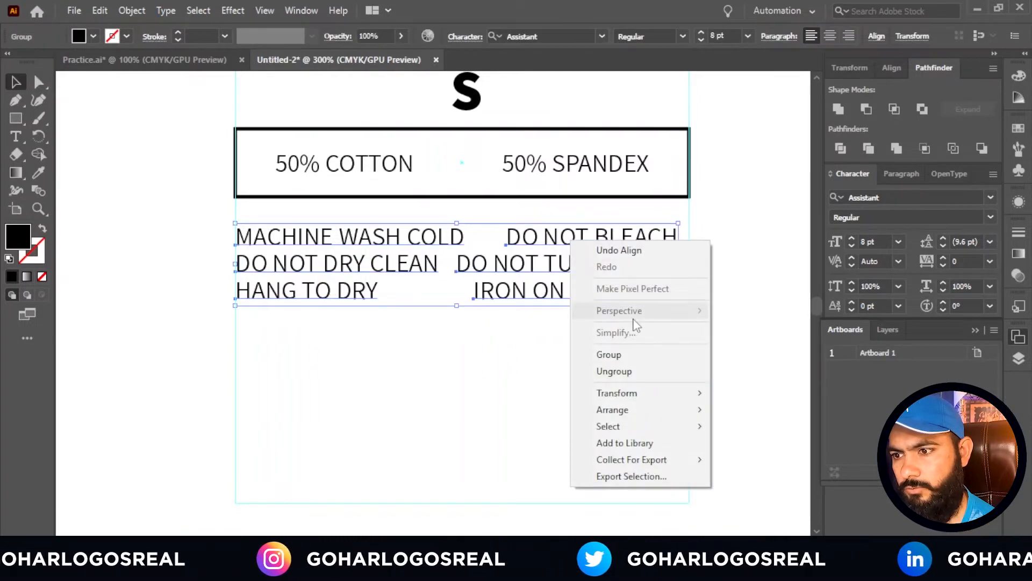
left_click(635, 355)
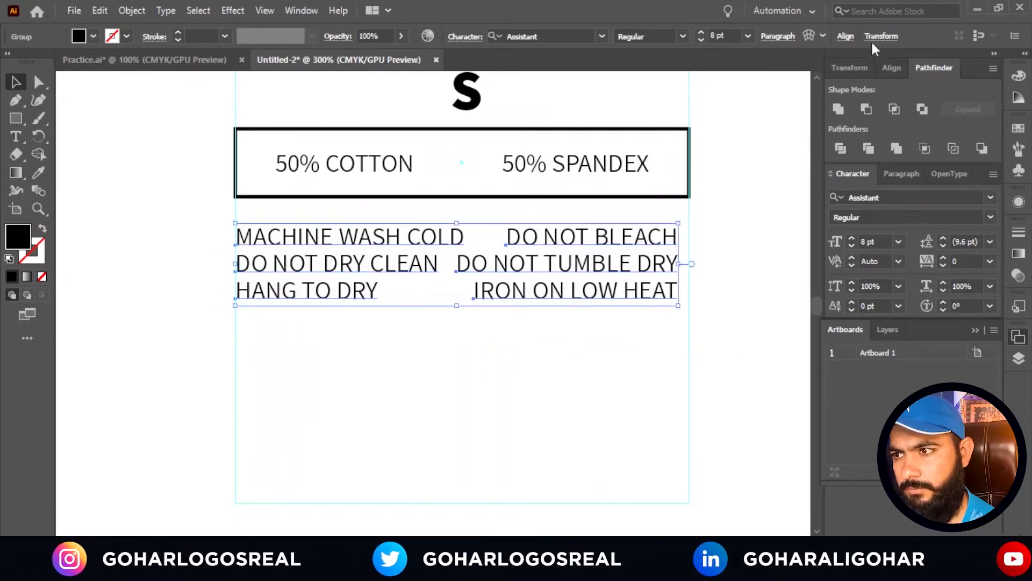
Centre the grouped washing instructions horizontally on the artboard.
left_click(844, 37)
left_click(833, 170)
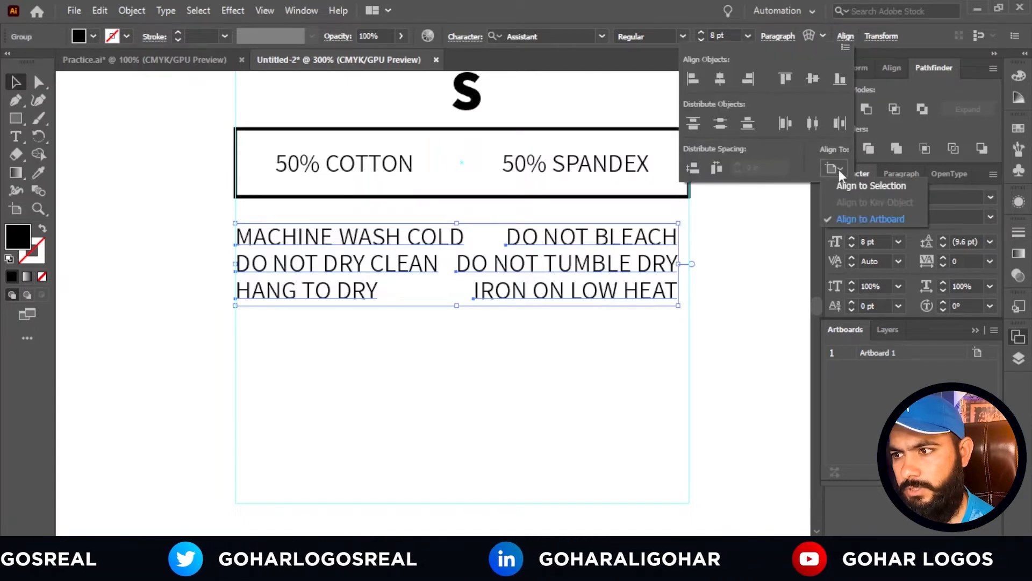
left_click(870, 218)
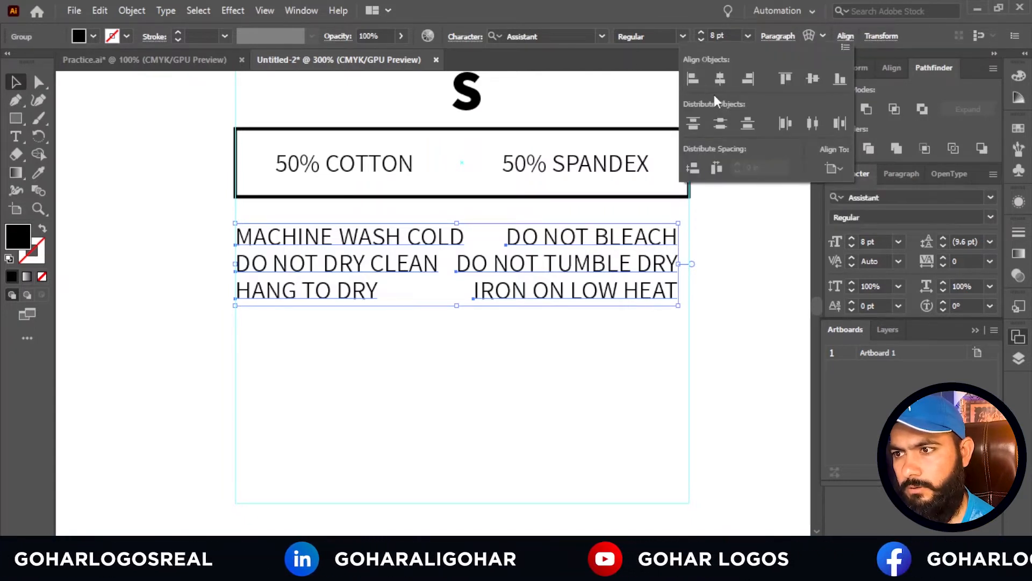
left_click(720, 79)
left_click(532, 401)
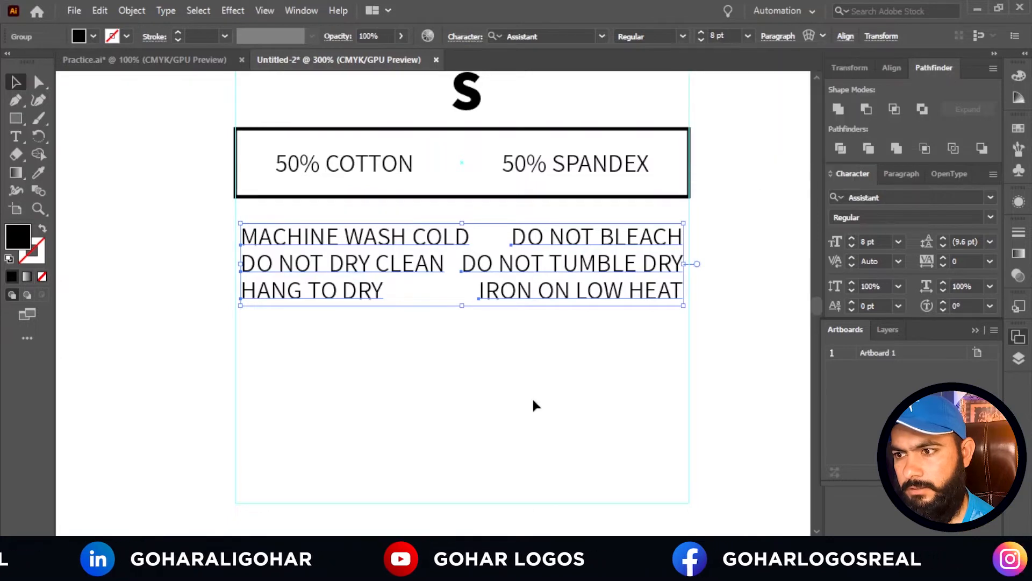
scroll(546, 287, "down", 2)
scroll(413, 278, "up", 3)
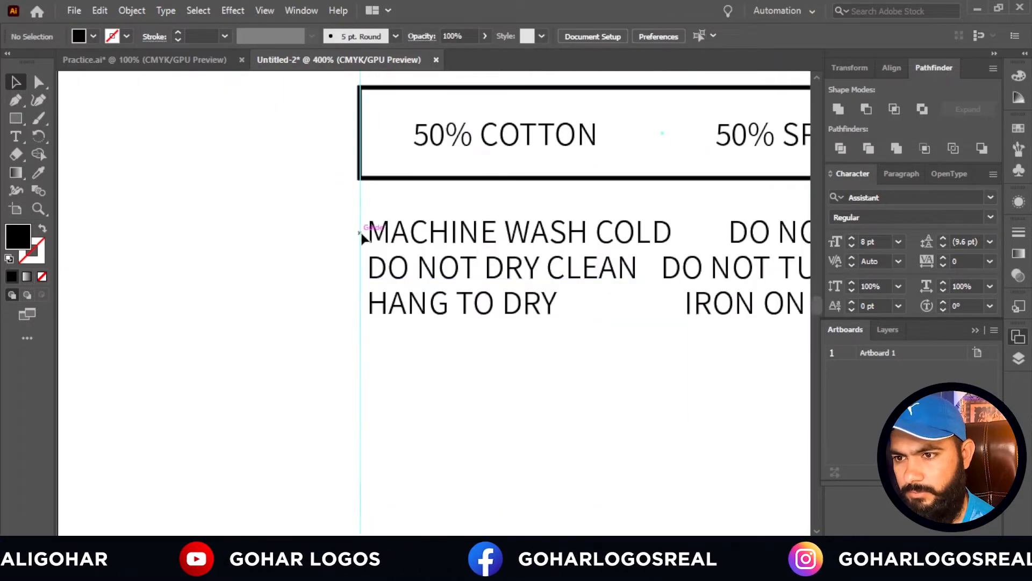
scroll(356, 231, "down", 2)
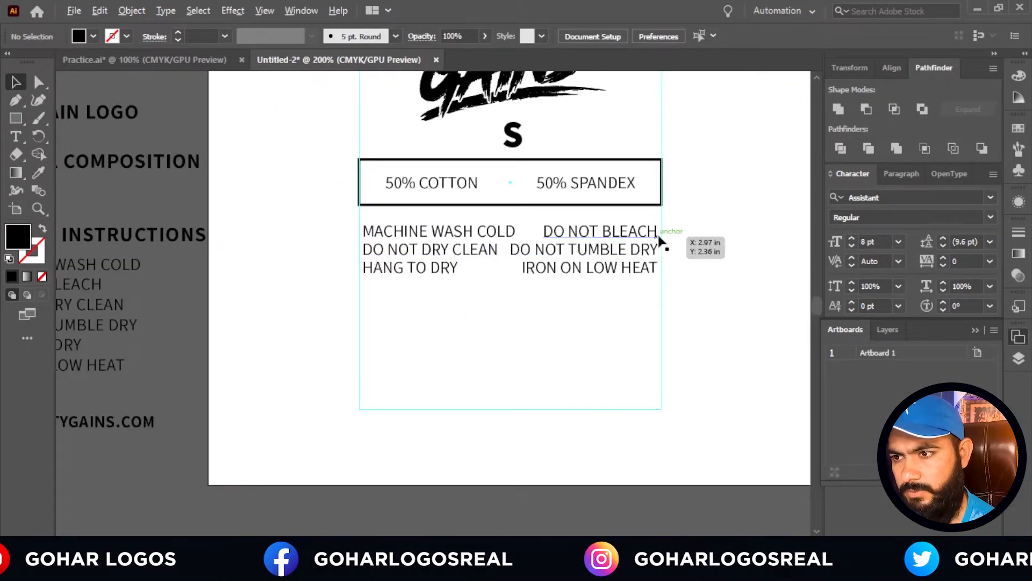
scroll(662, 240, "up", 2)
scroll(659, 237, "down", 2)
right_click(684, 227)
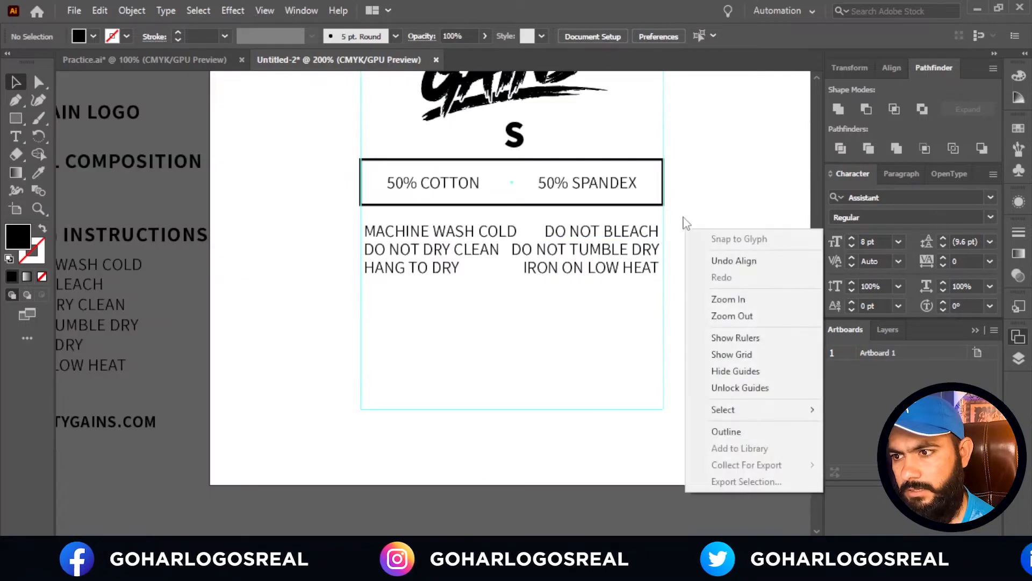
left_click(688, 194)
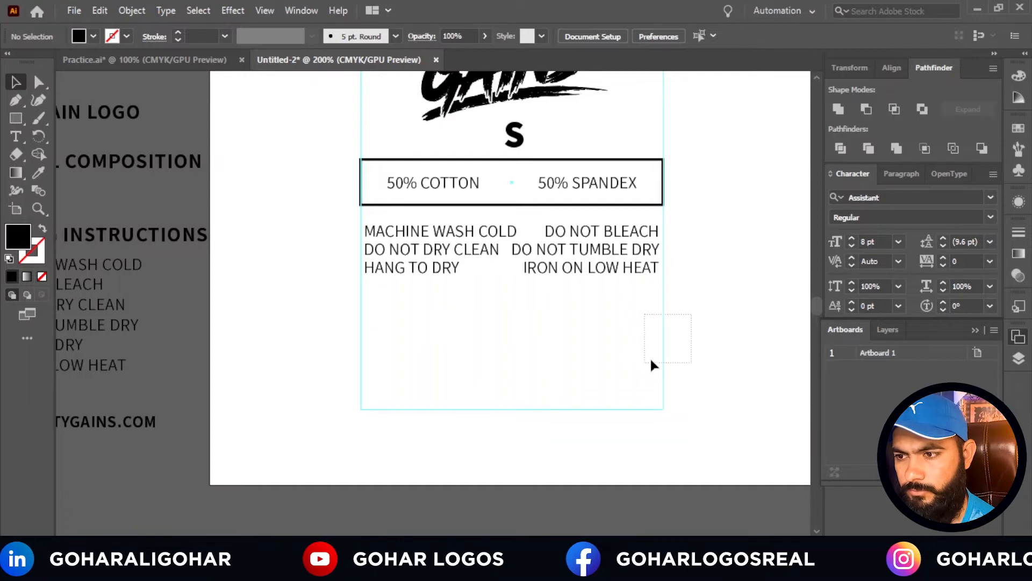
right_click(693, 316)
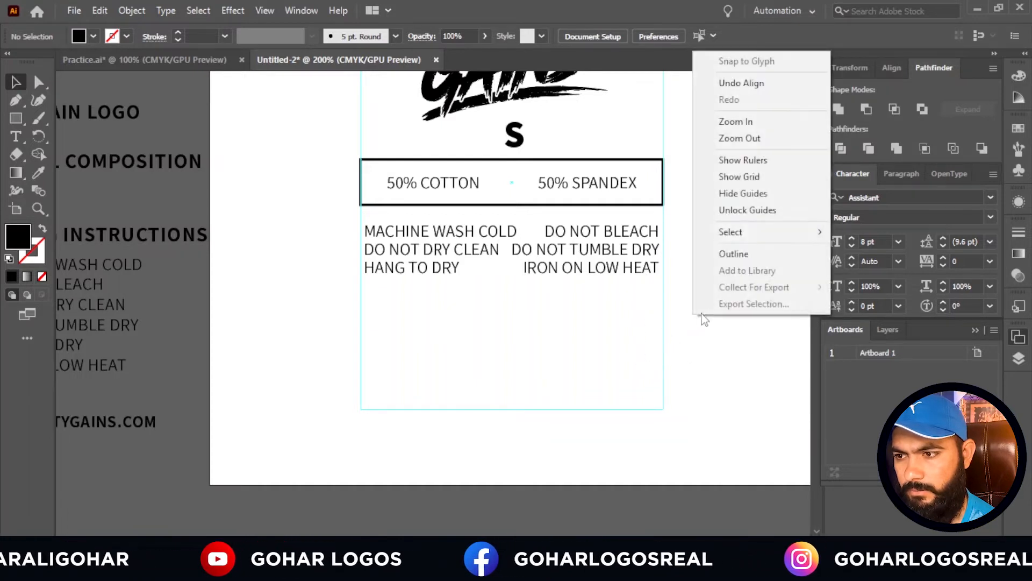
left_click(721, 211)
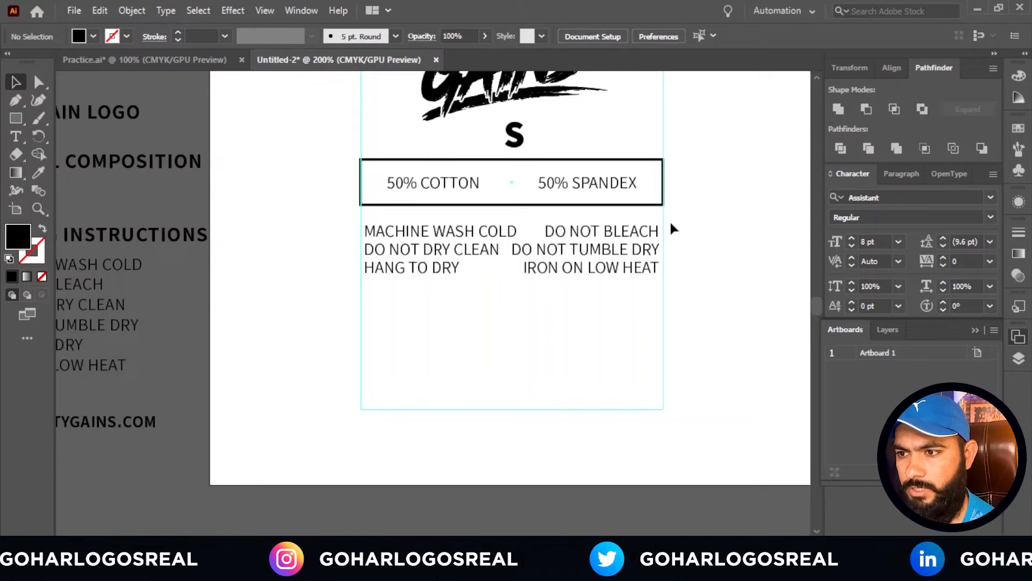
right_click(686, 247)
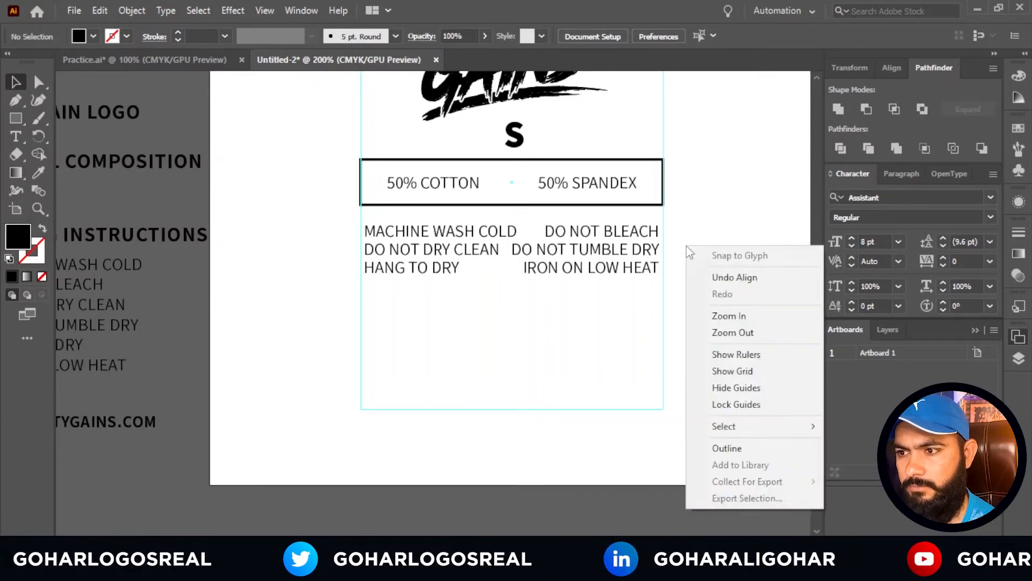
left_click(704, 405)
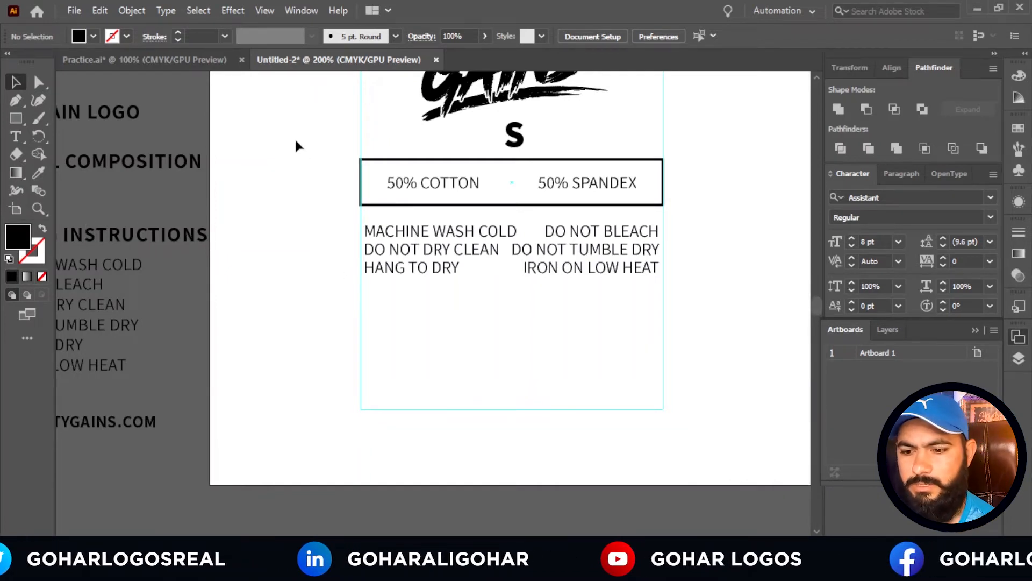
Show the rulers and place a vertical guide along the left edge of the washing-instruction text.
key("ctrl+r")
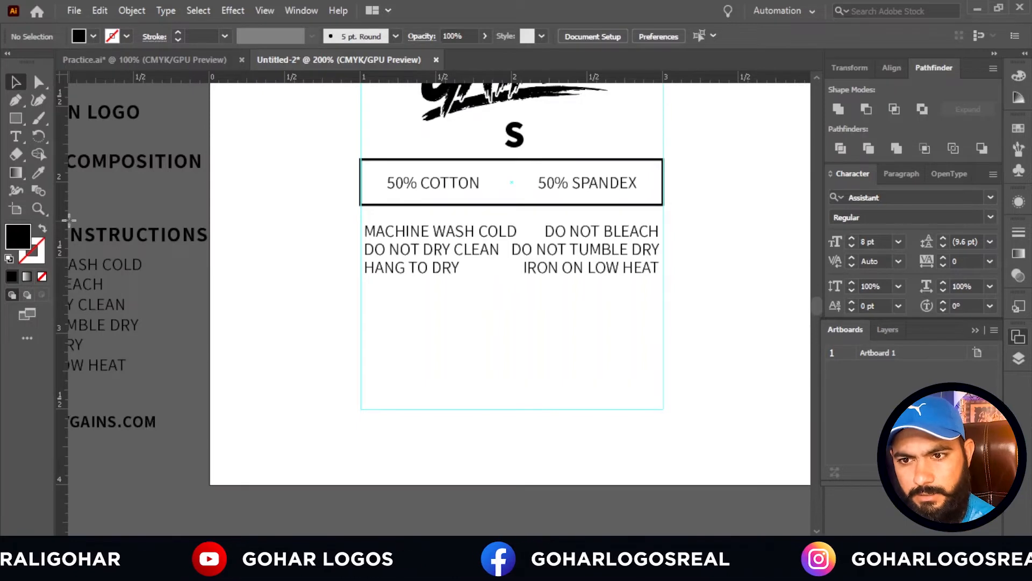
left_click_drag(62, 221, 366, 267)
scroll(366, 267, "up", 8)
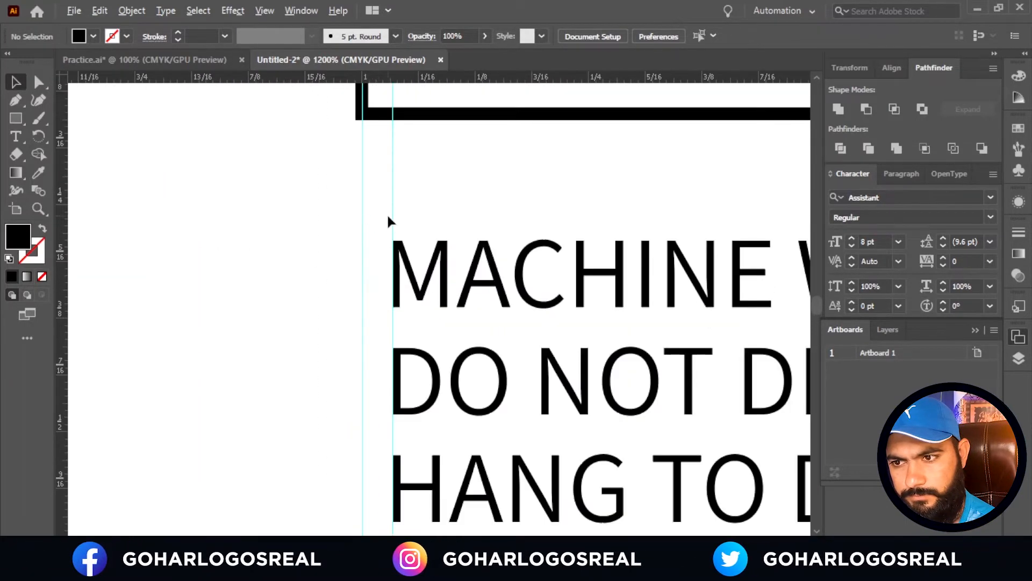
scroll(394, 218, "down", 8)
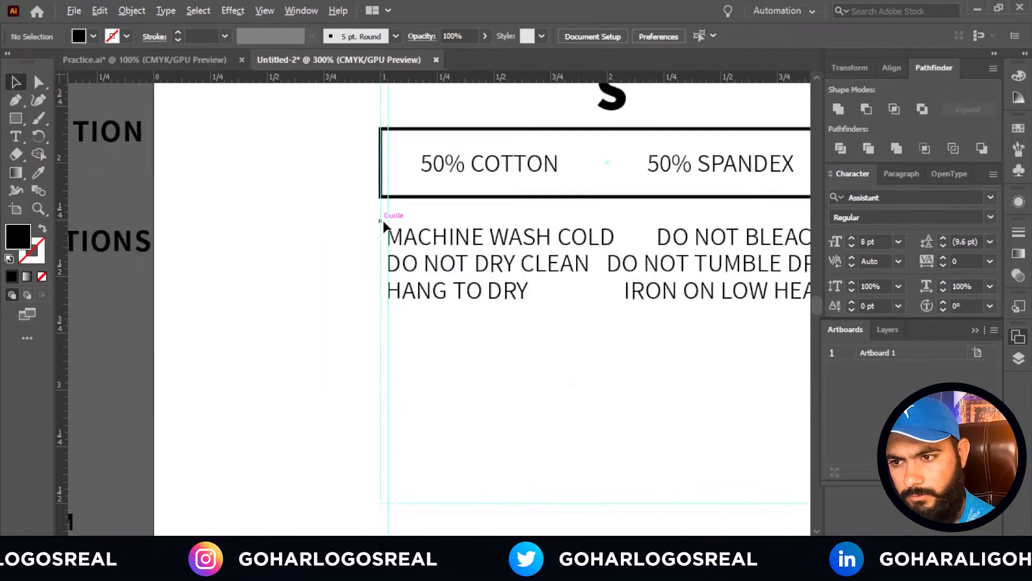
Place a second vertical guide at the right edge of the washing-instruction text, beside "DO NOT BLEACH".
scroll(642, 231, "up", 3)
scroll(566, 234, "up", 2)
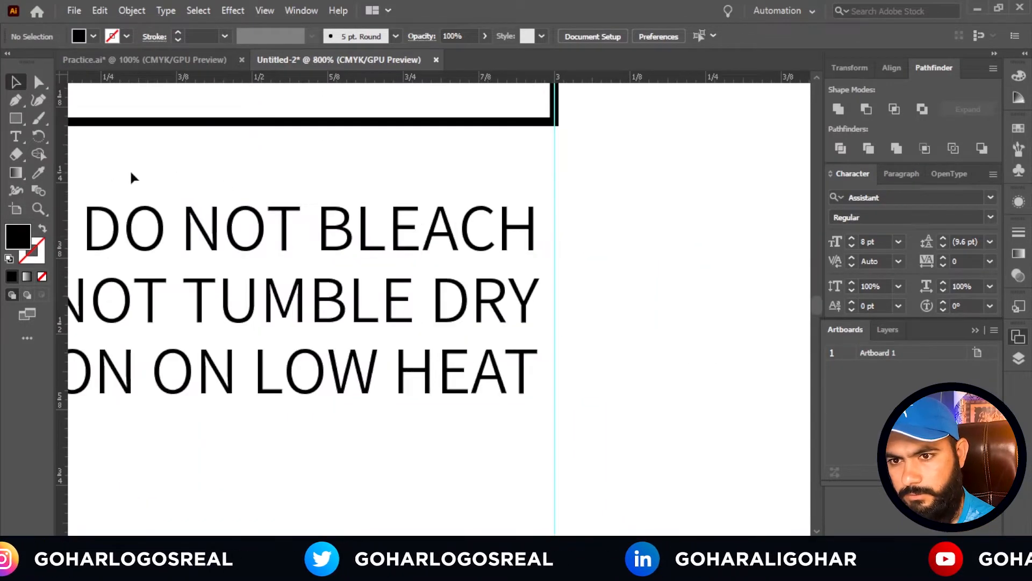
left_click_drag(64, 159, 535, 234)
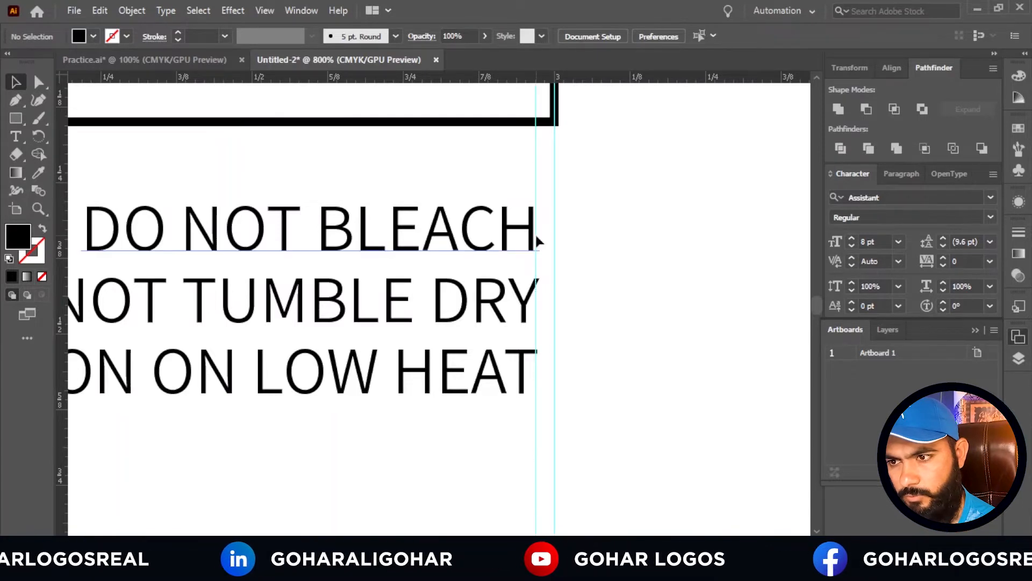
Unlock the guides and move the right text guide flush with the outer edge of the H in "BLEACH".
scroll(535, 231, "up", 5)
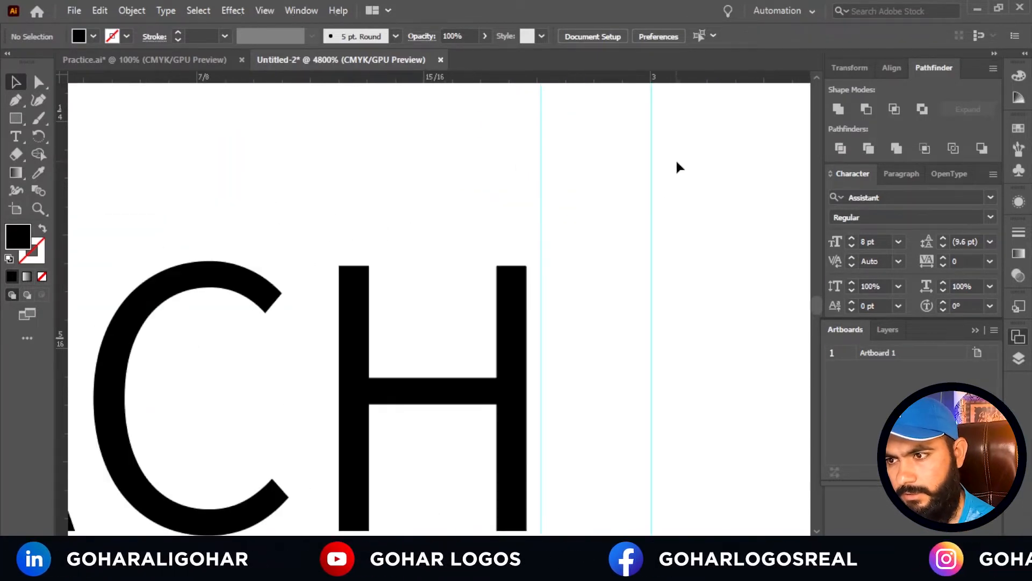
right_click(677, 160)
left_click(717, 322)
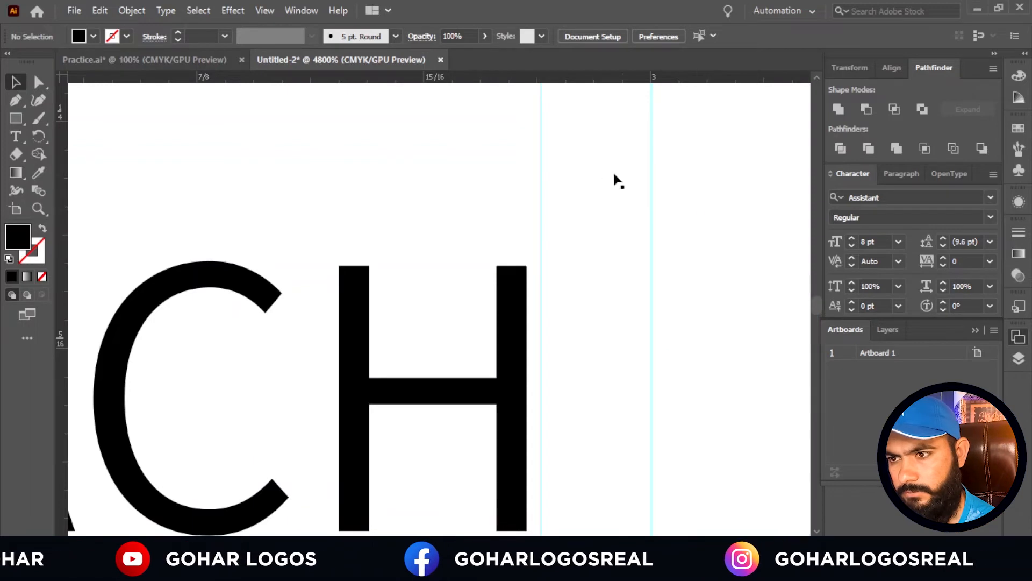
left_click_drag(542, 127, 527, 142)
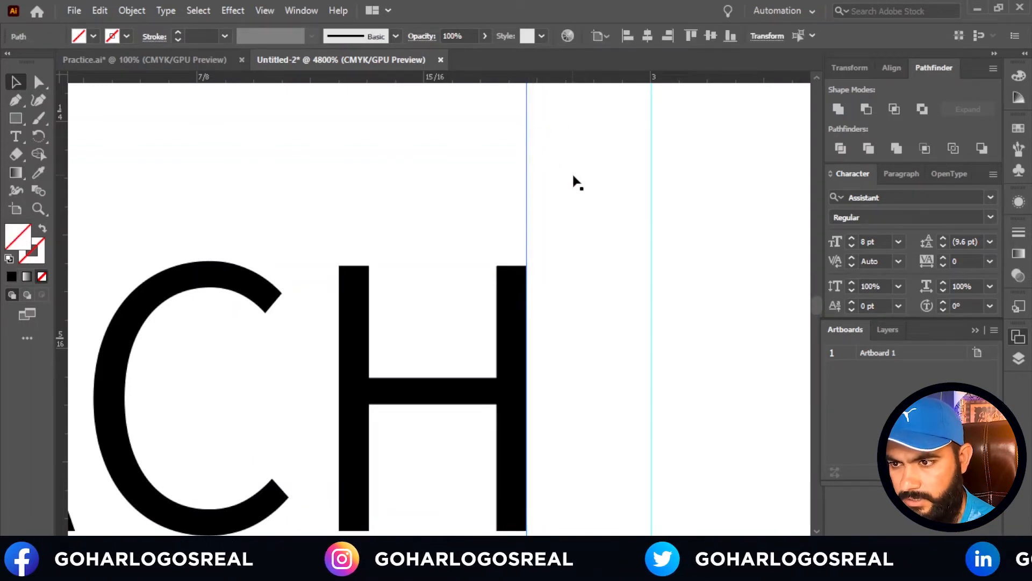
scroll(574, 180, "down", 10)
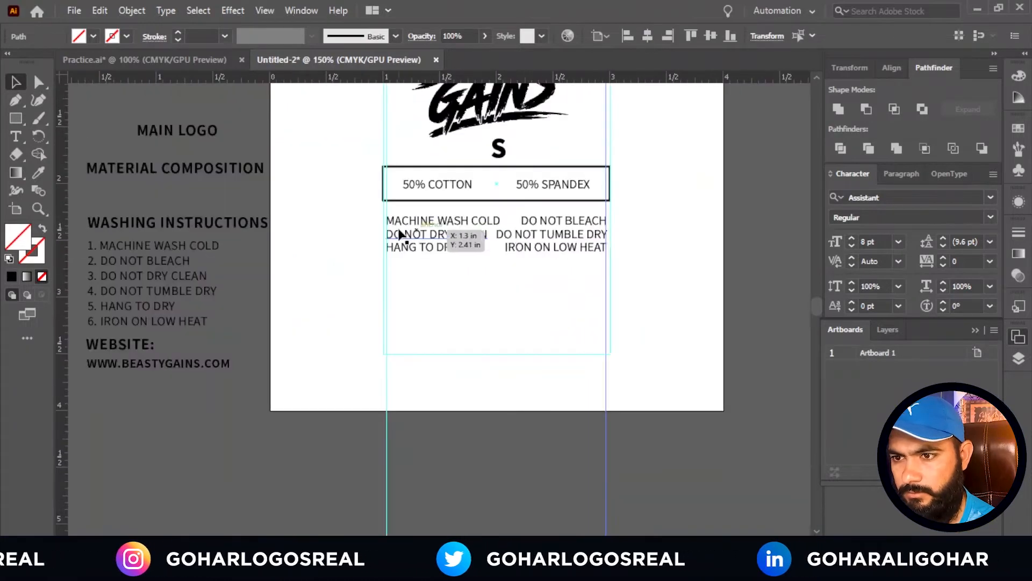
Fine-tune the left text guide against the outer edge of the M in "MACHINE" and lock all guides.
scroll(392, 224, "up", 9)
scroll(436, 191, "up", 3)
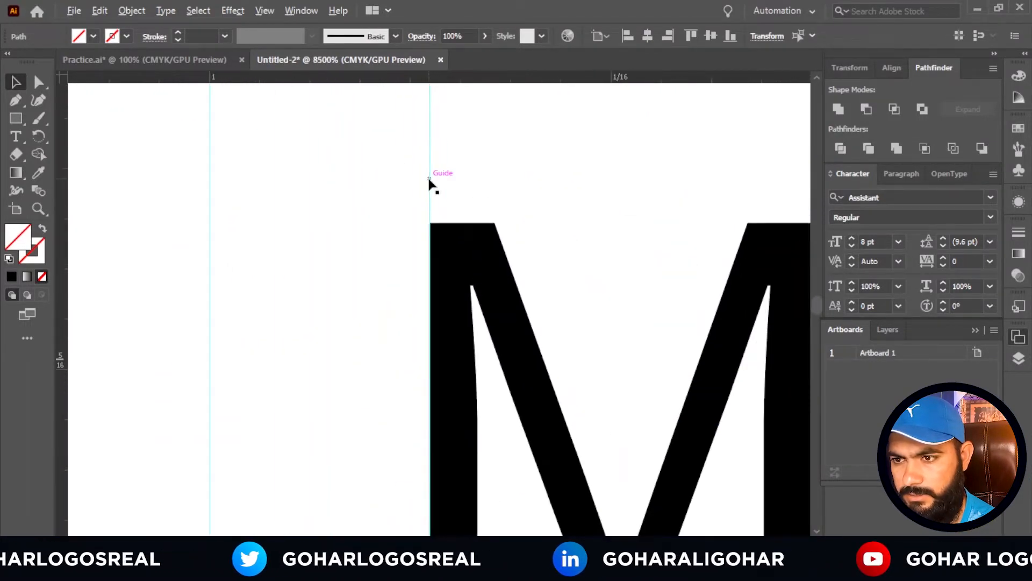
left_click_drag(429, 140, 429, 138)
scroll(425, 230, "down", 8)
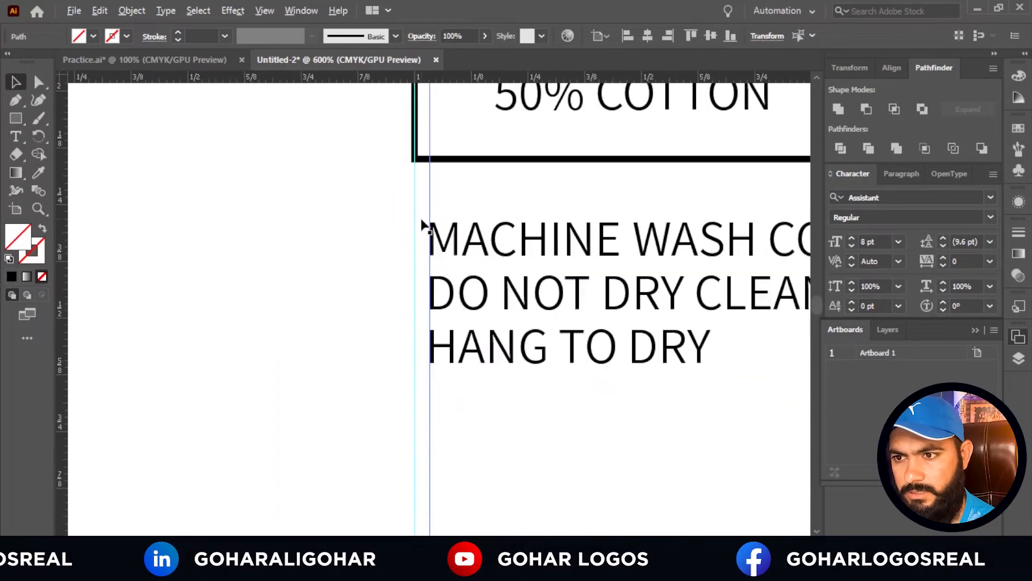
right_click(210, 209)
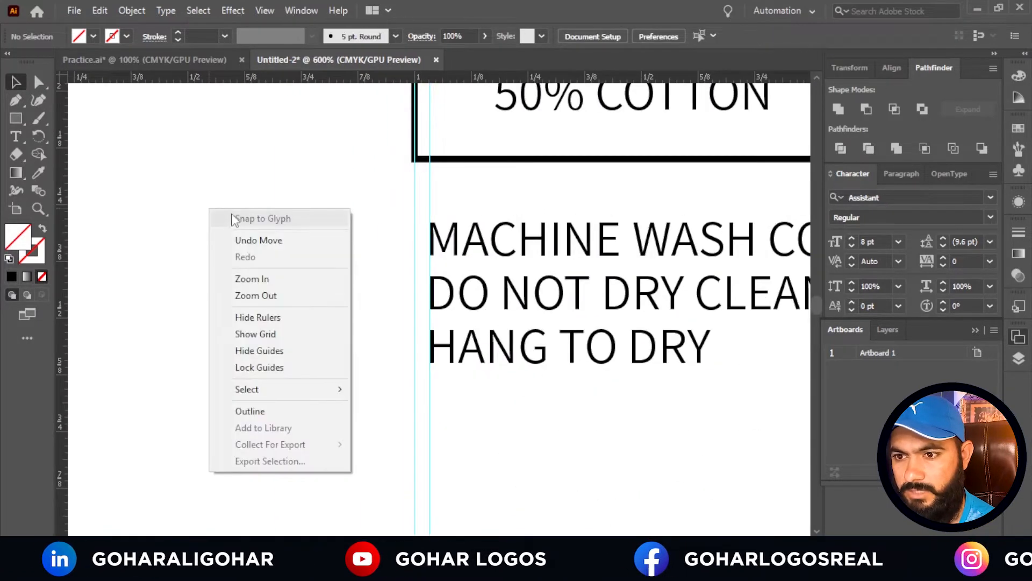
left_click(241, 368)
scroll(240, 376, "down", 4)
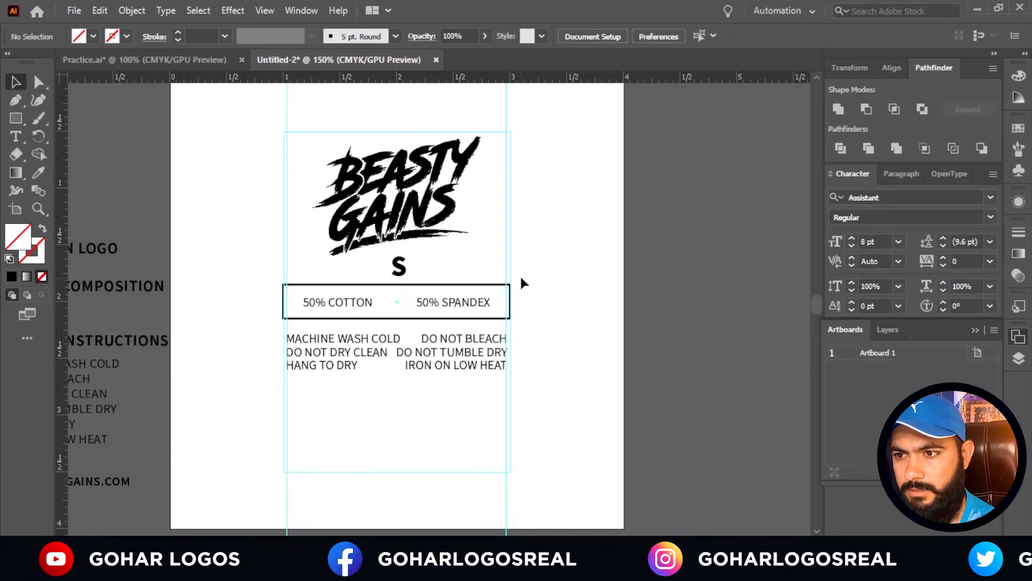
Pull the left edge of the material-composition box in to the left text guide.
right_click(558, 193)
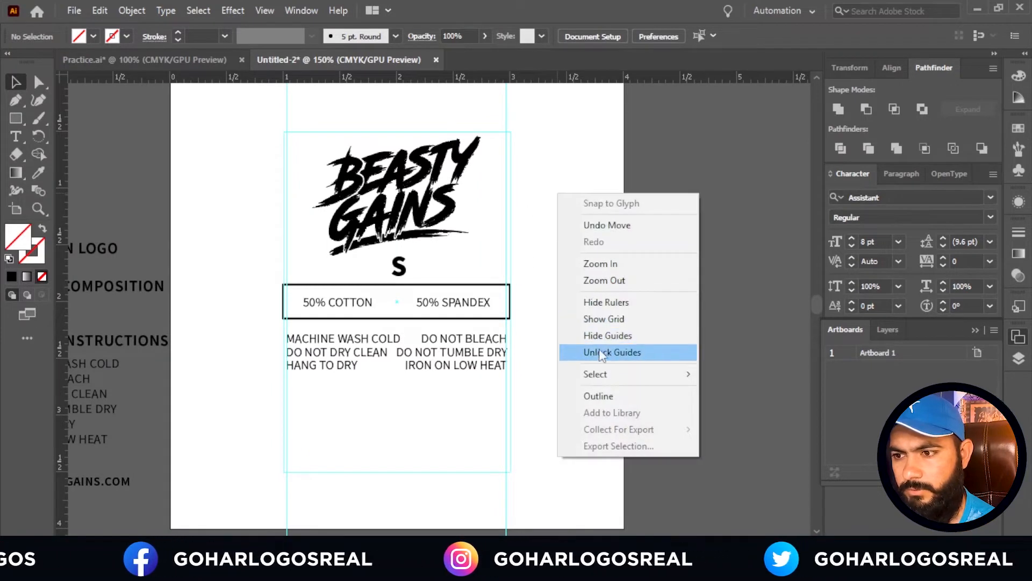
left_click(562, 160)
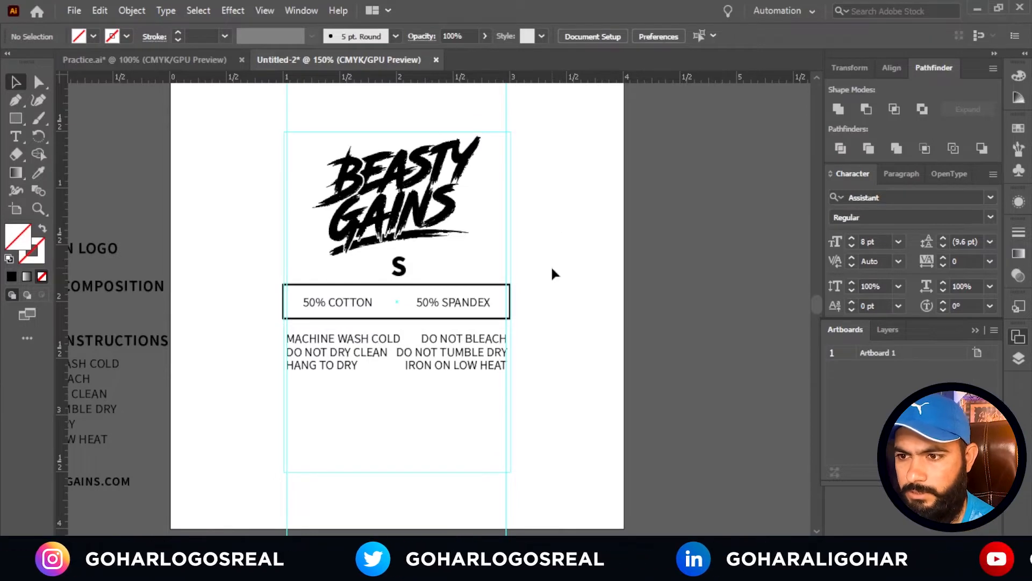
left_click_drag(550, 266, 670, 263)
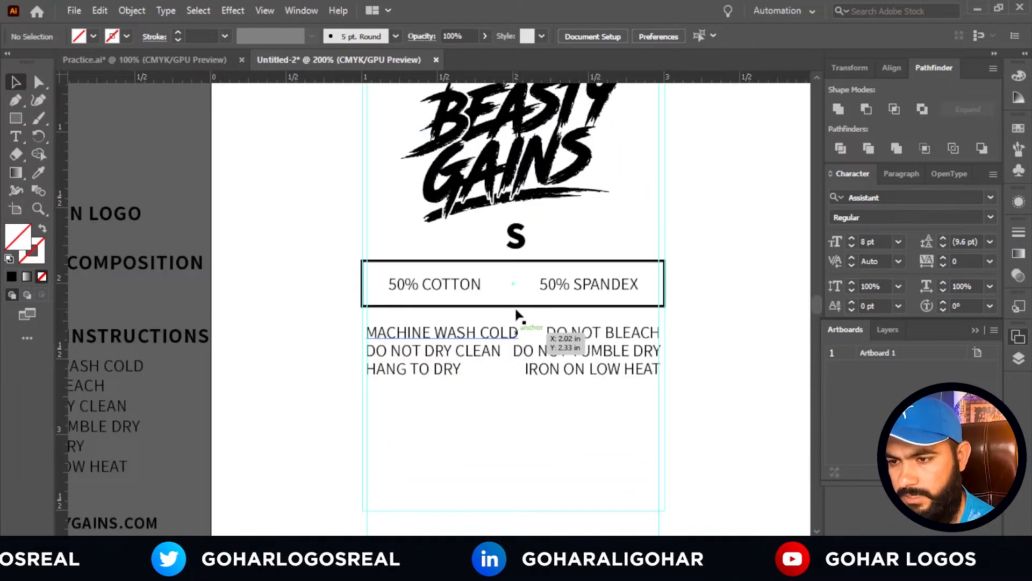
left_click(387, 279)
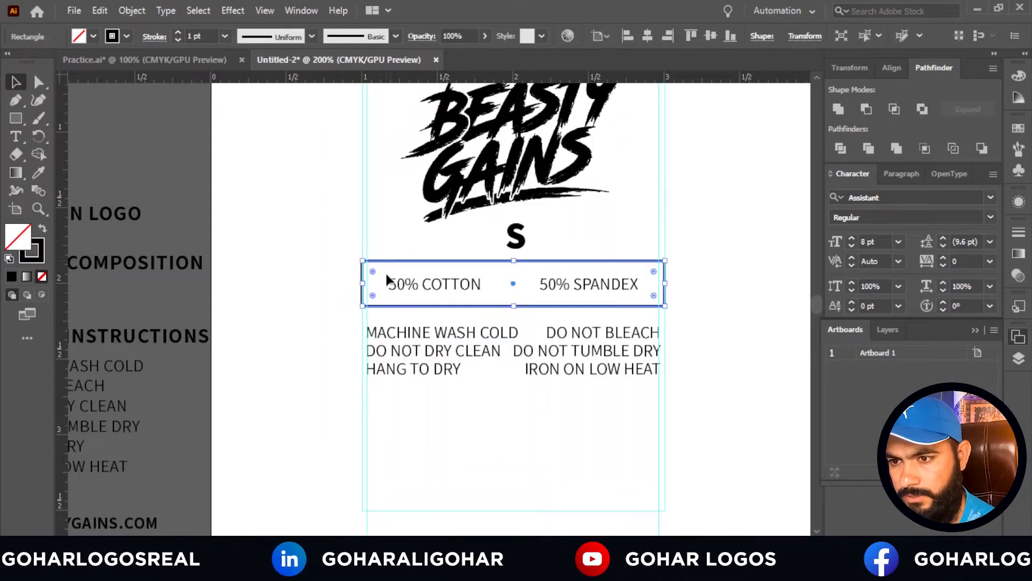
scroll(387, 279, "up", 3)
left_click_drag(344, 298, 364, 297)
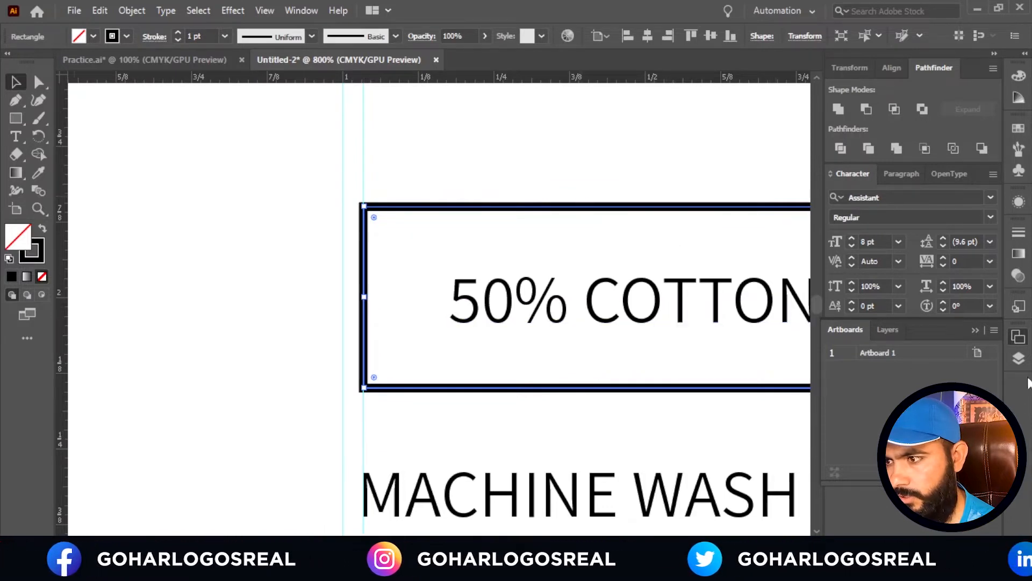
Align the material-composition box's stroke to the inside of its path.
left_click(1020, 361)
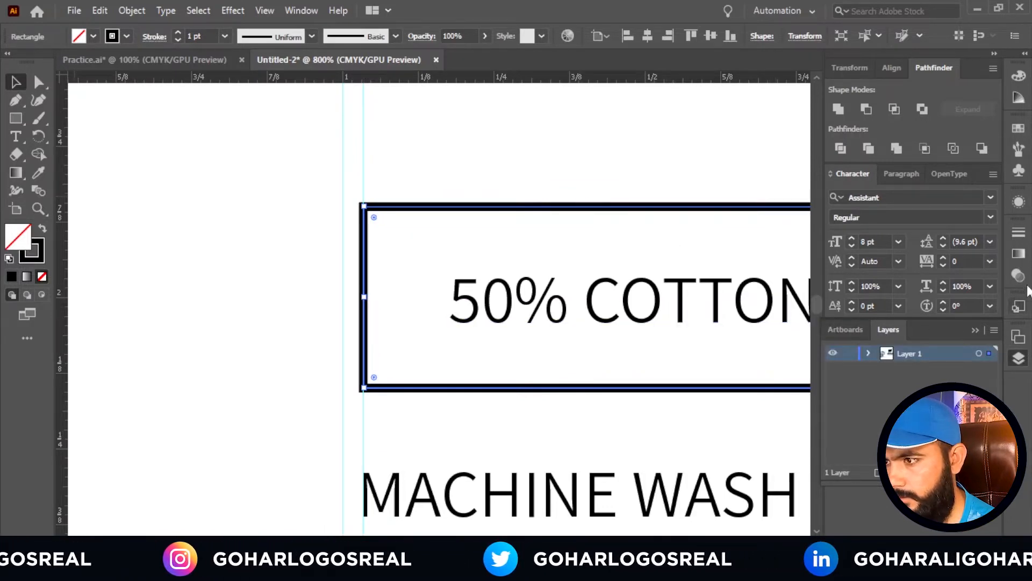
left_click(1020, 236)
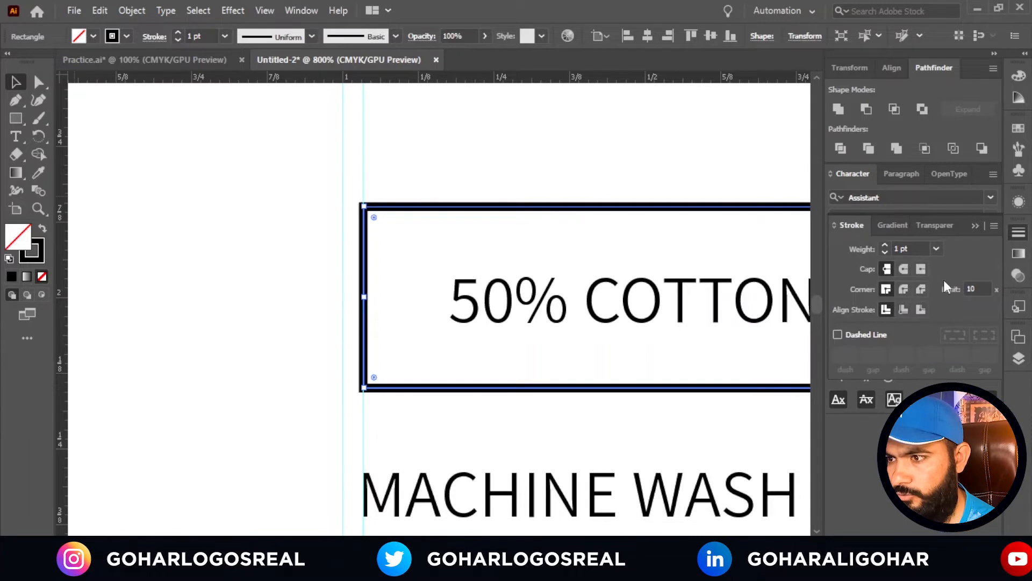
left_click(903, 311)
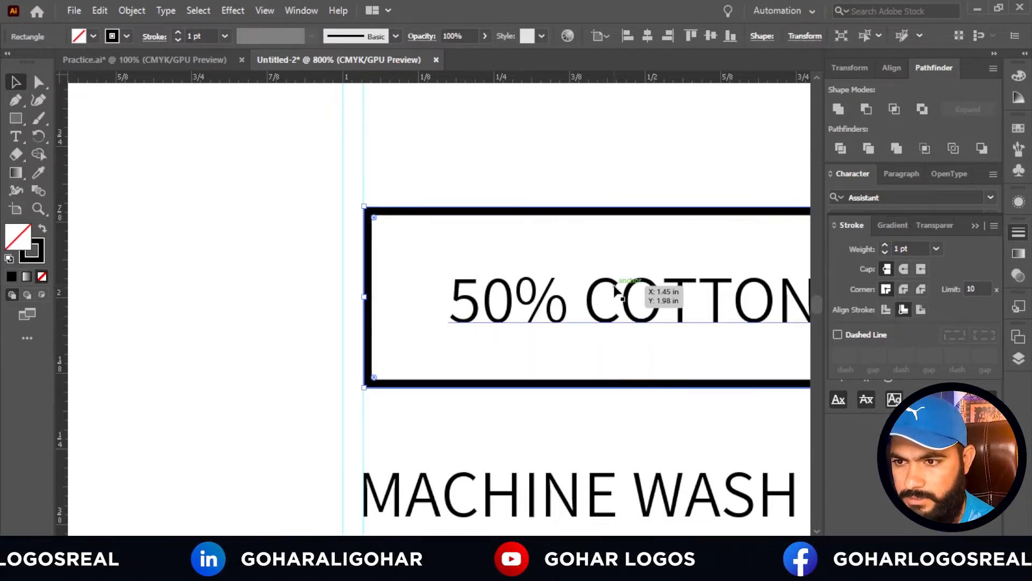
left_click(342, 306)
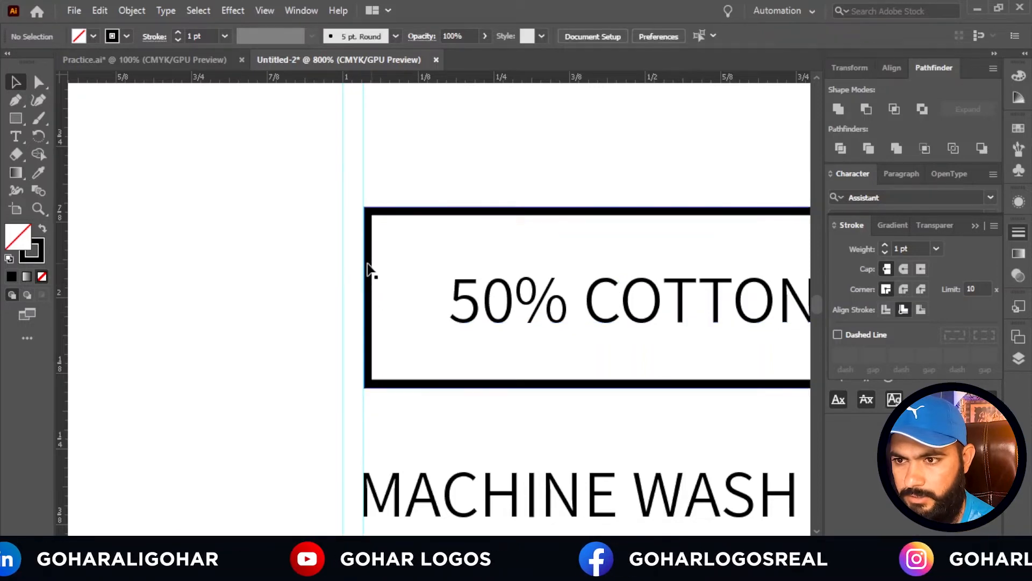
Pull the right edge of the material-composition box in to the right text guide.
key("ctrl+minus")
key("ctrl+minus")
key("ctrl+minus")
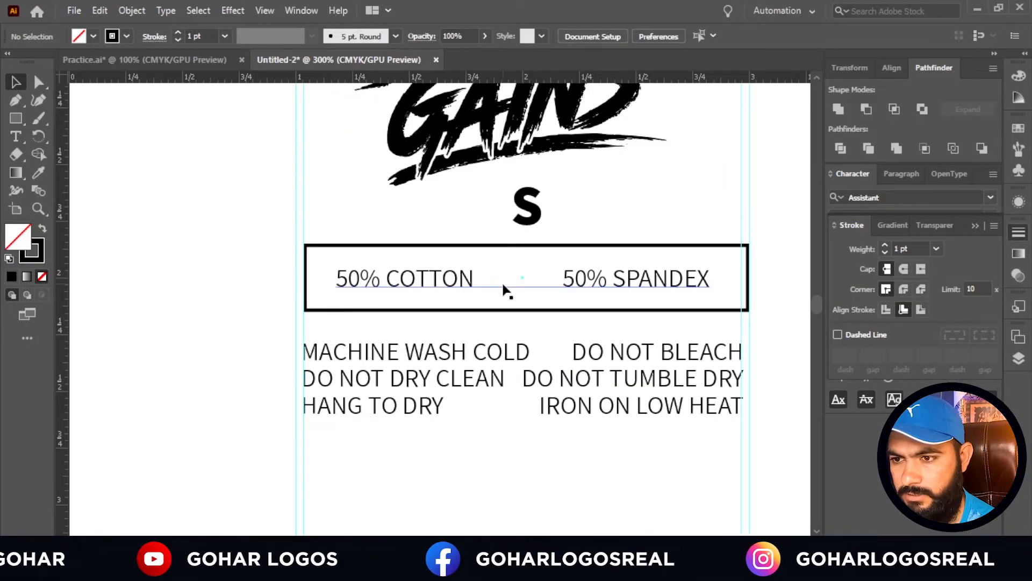
scroll(755, 279, "up", 5)
left_click(725, 271)
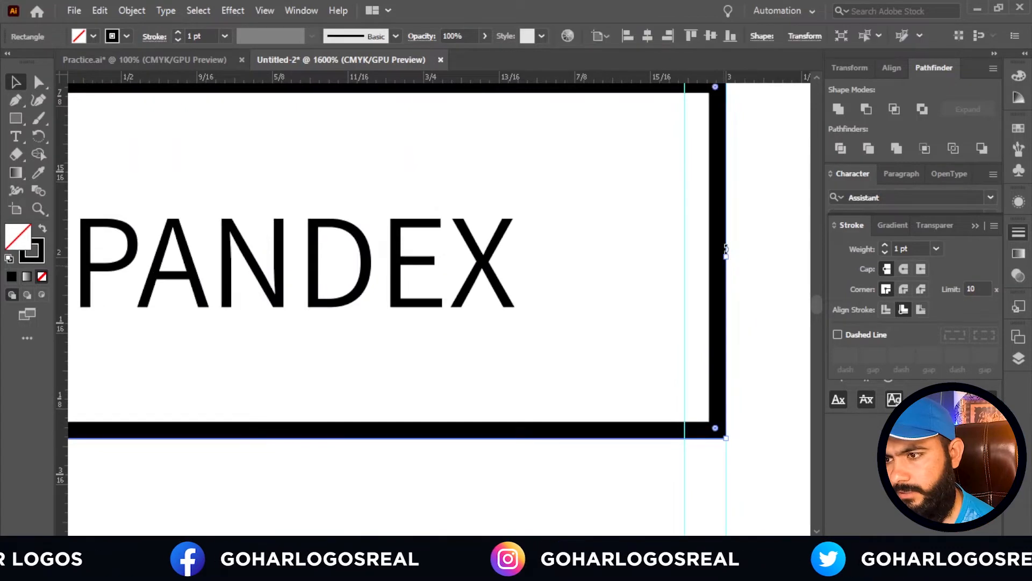
left_click_drag(725, 258, 685, 258)
left_click(707, 258)
scroll(707, 263, "down", 6)
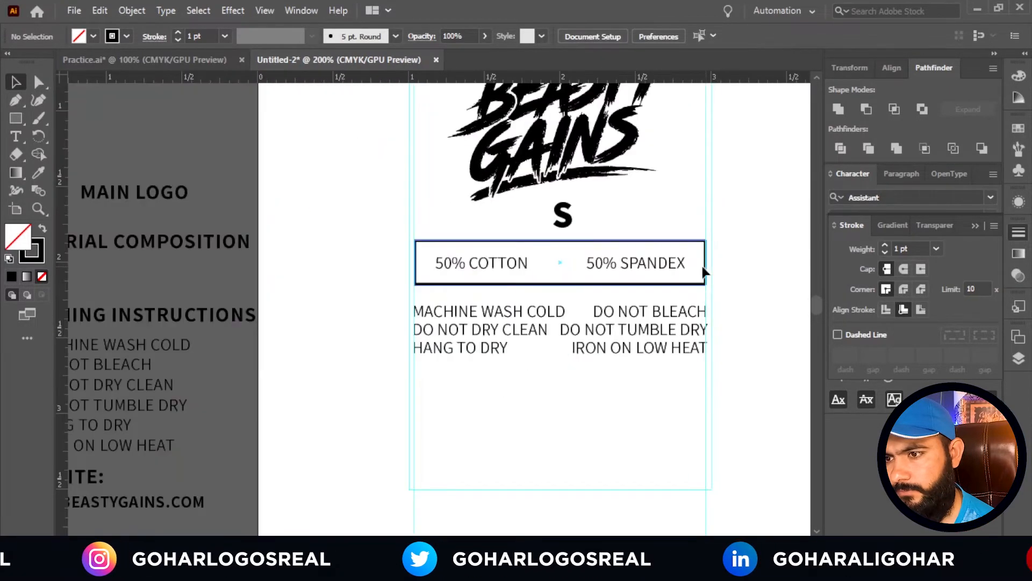
scroll(562, 274, "up", 3)
left_click(554, 269)
scroll(551, 269, "down", 1)
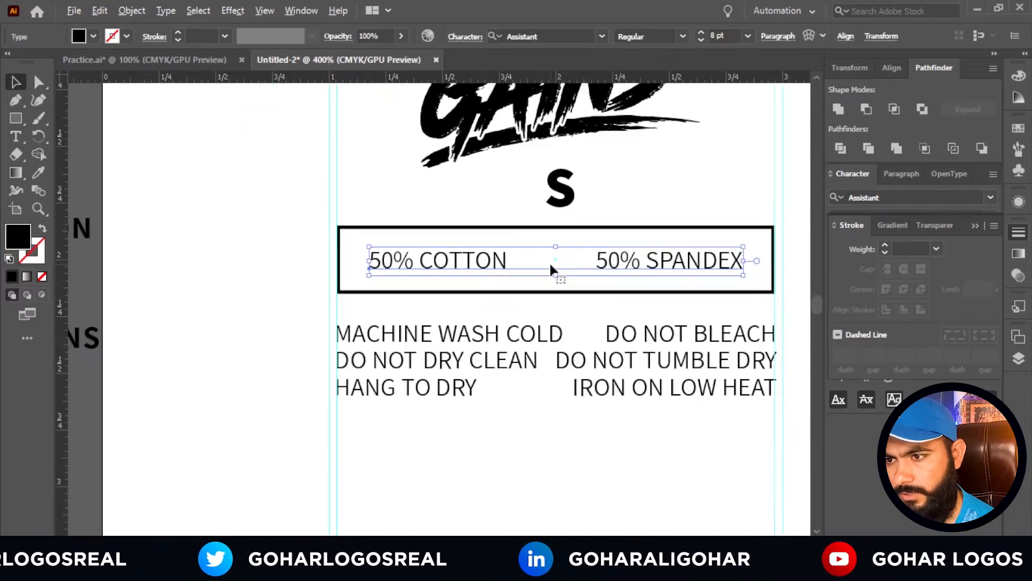
left_click(599, 207)
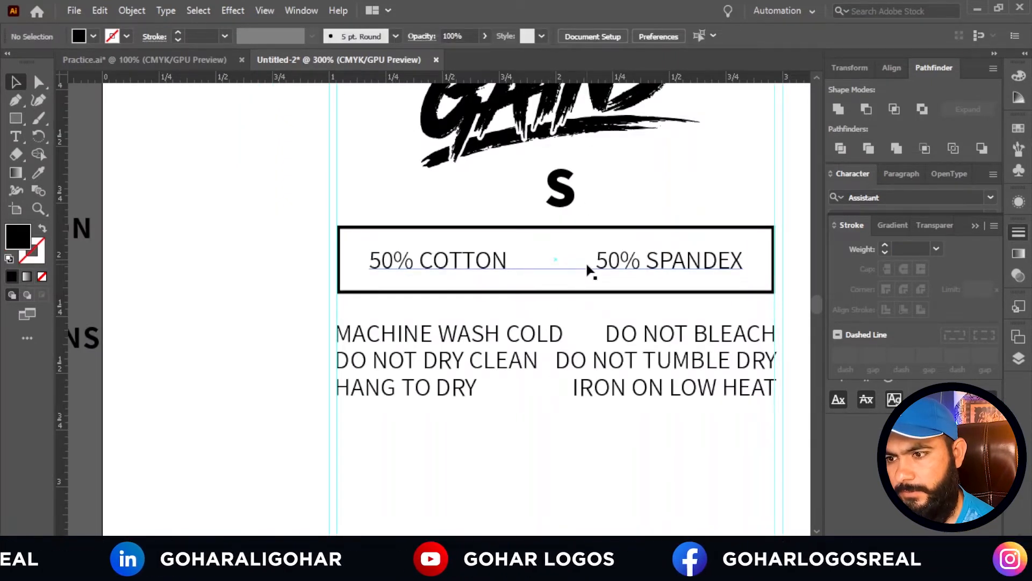
Ungroup the washing-instruction block into separate rows and undo a trial downward move of the bottom row.
left_click(598, 373)
right_click(599, 373)
left_click(635, 236)
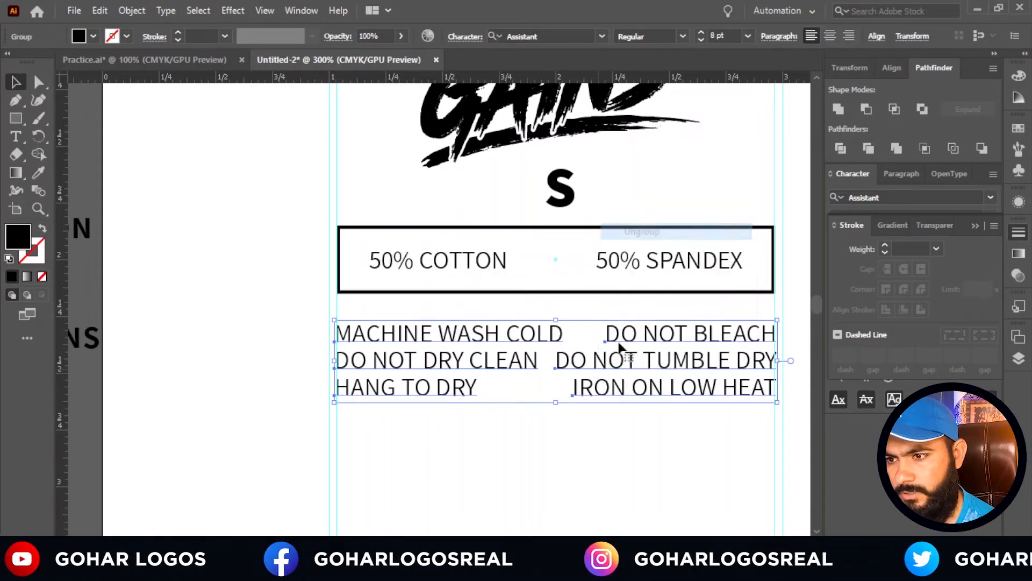
left_click(617, 433)
left_click_drag(624, 397, 625, 430)
key("ctrl+z")
left_click(630, 456)
Ungroup the middle row, "DO NOT DRY CLEAN" and "DO NOT TUMBLE DRY", and undo another trial move of the bottom row.
left_click(633, 372)
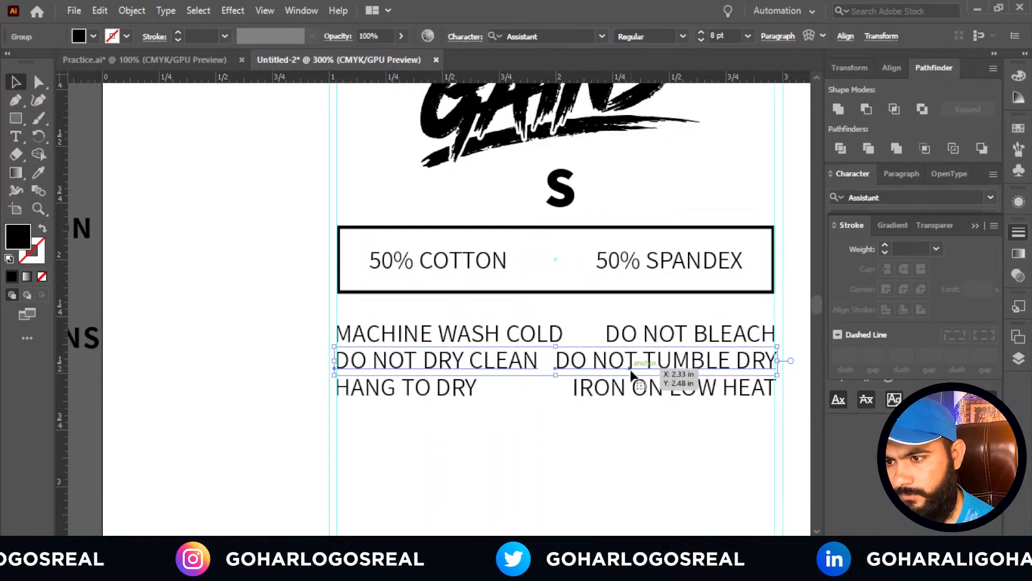
right_click(631, 374)
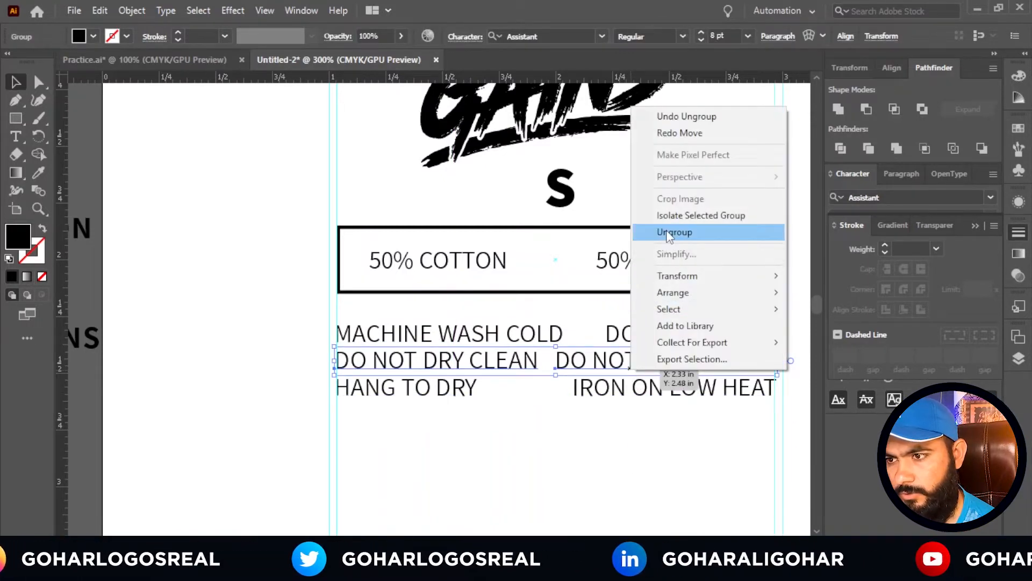
left_click(669, 232)
left_click(638, 437)
left_click_drag(636, 394, 636, 423)
key("ctrl+z")
Ungroup the bottom row so "HANG TO DRY" and "IRON ON LOW HEAT" are separate lines.
left_click(628, 388)
right_click(628, 388)
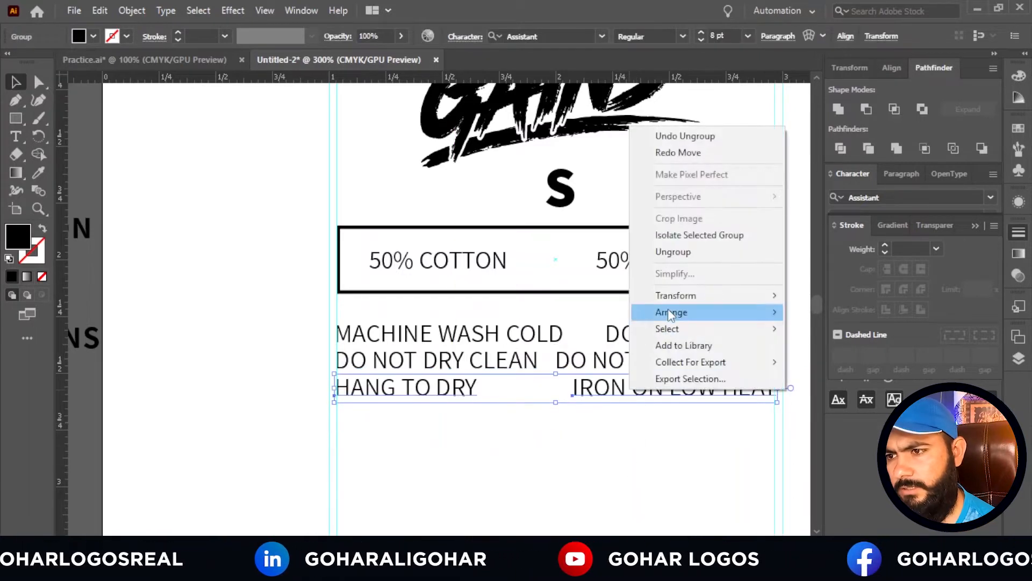
left_click(673, 251)
left_click(633, 427)
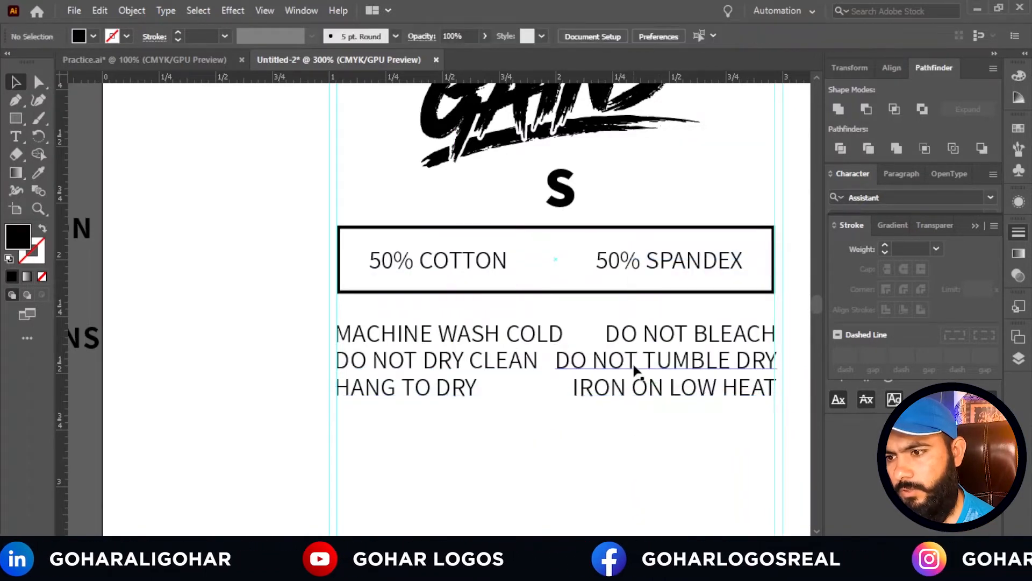
Swap the right-column lines, placing "IRON ON LOW HEAT" in the second row and "DO NOT TUMBLE DRY" in the third.
mouse_move(633, 378)
left_mouse_down()
mouse_move(633, 416)
mouse_move(635, 371)
left_mouse_up()
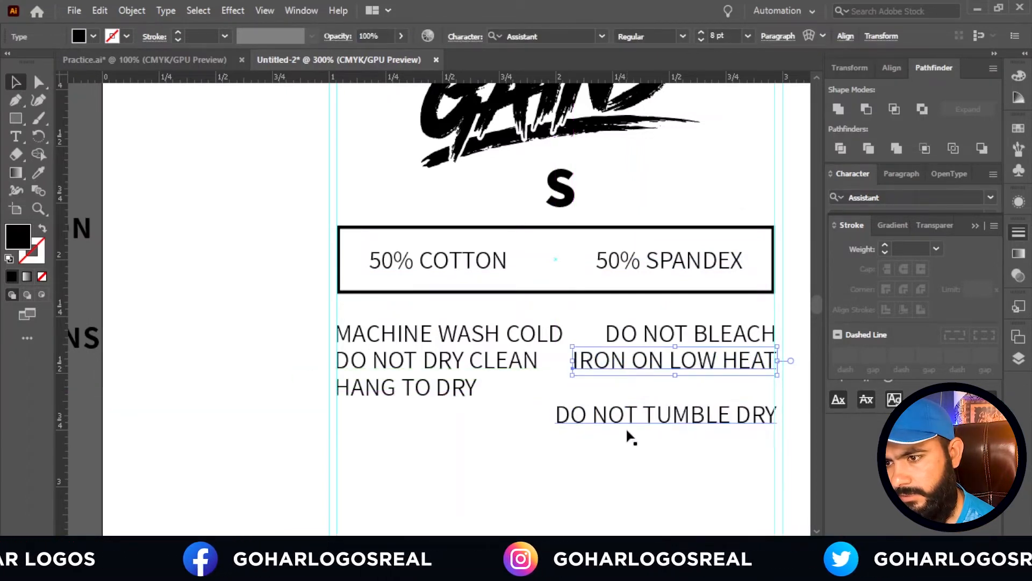
left_click(621, 431)
left_click_drag(621, 422, 614, 395)
left_click(617, 429)
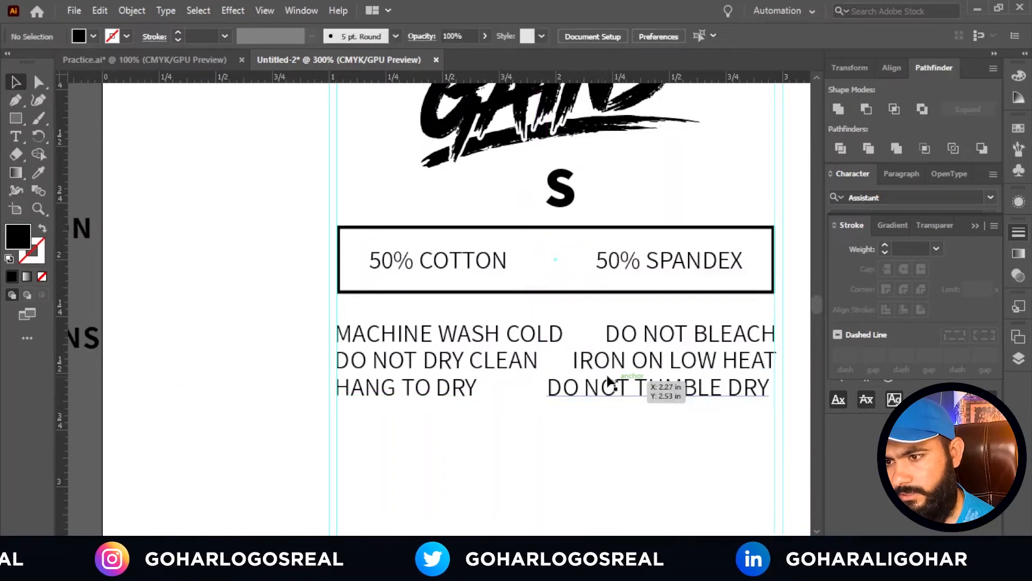
Shift "IRON ON LOW HEAT" slightly inside the right text guide and line up the right end of "DO NOT TUMBLE DRY" with it.
scroll(593, 361, "up", 4)
left_click_drag(563, 352, 520, 351)
scroll(520, 350, "down", 4)
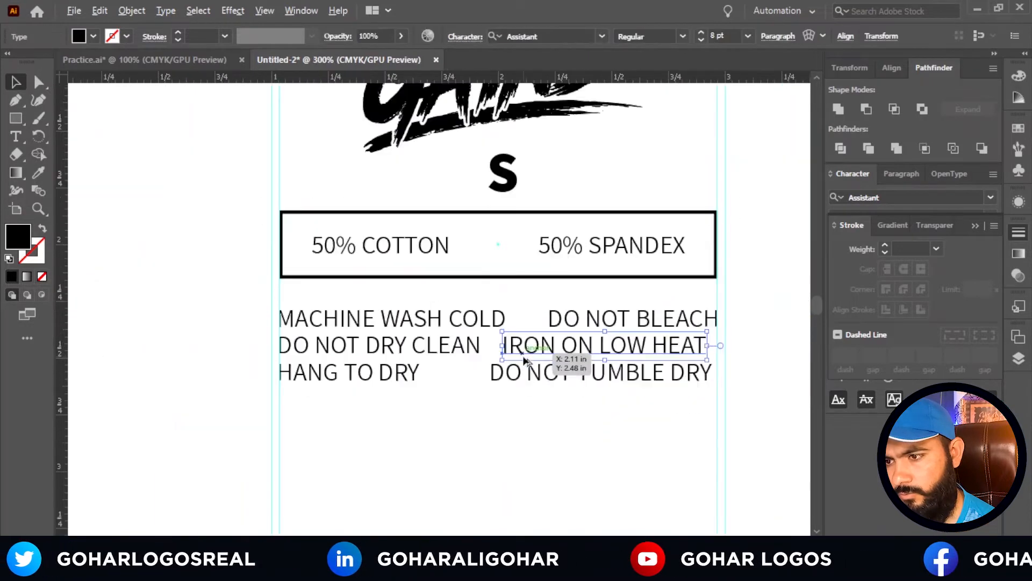
scroll(718, 350, "up", 3)
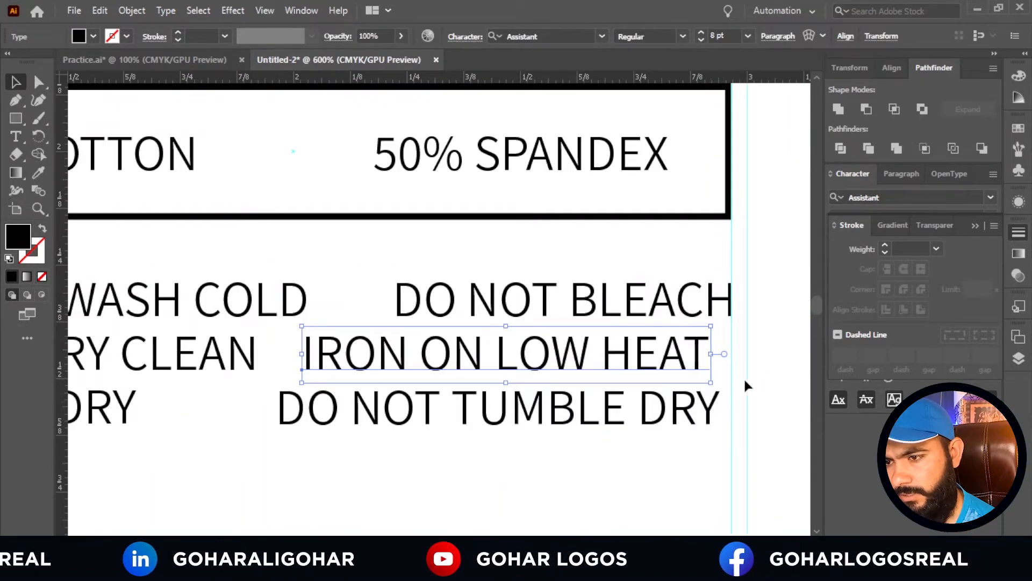
left_click(721, 444)
left_click_drag(712, 427, 703, 417)
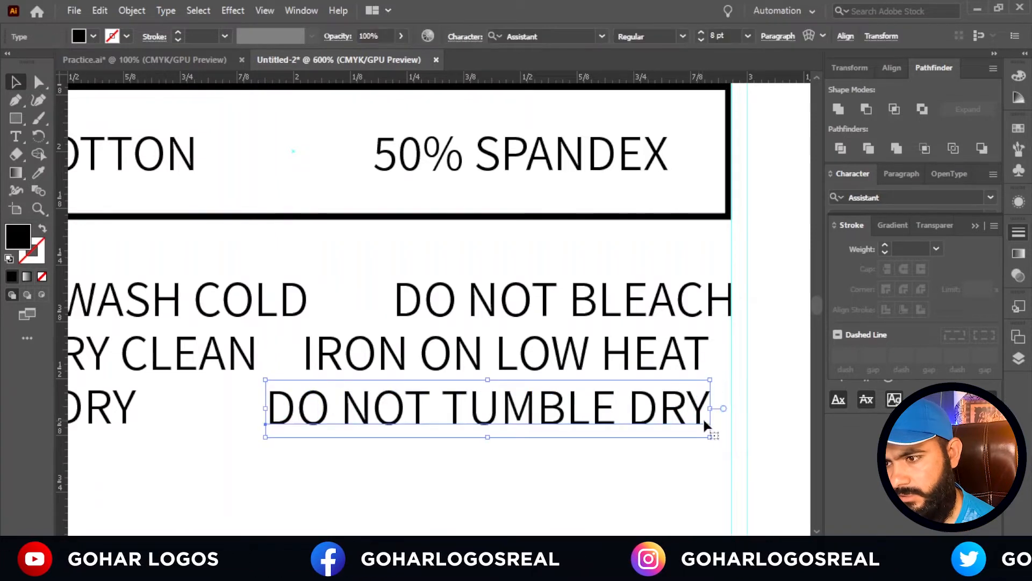
Ungroup the top row and move "DO NOT BLEACH" inward so its right end lines up with "IRON ON LOW HEAT" below.
left_click_drag(719, 329, 712, 319)
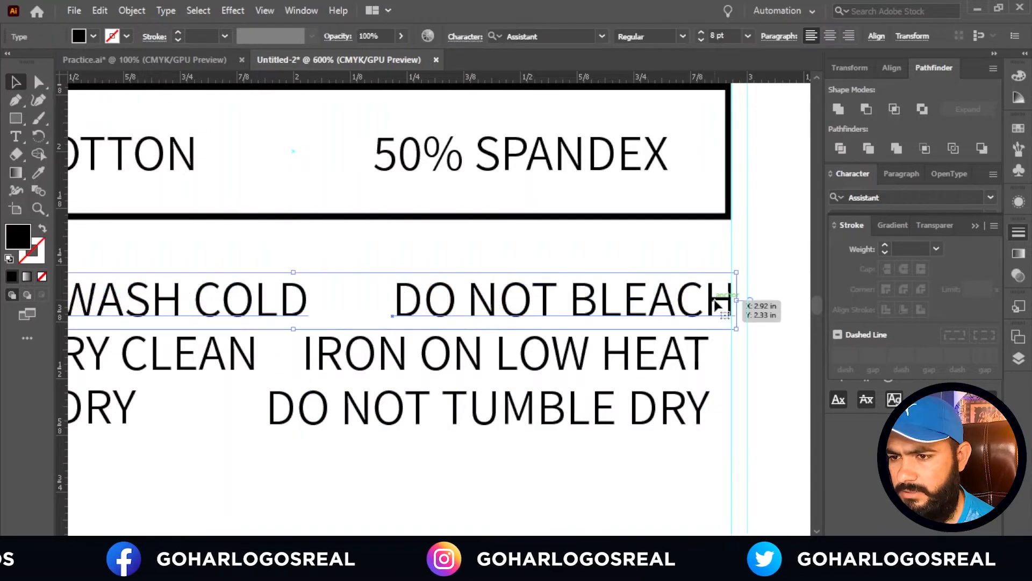
key("ctrl+shift+g")
key("ctrl+shift+a")
left_click(712, 301)
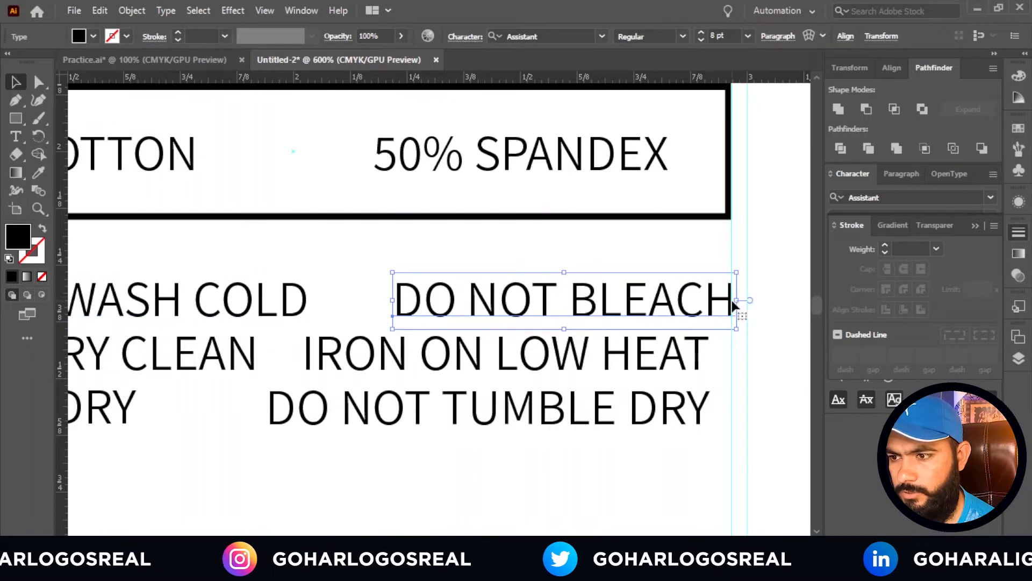
scroll(712, 301, "up", 5)
left_click_drag(751, 316, 643, 317)
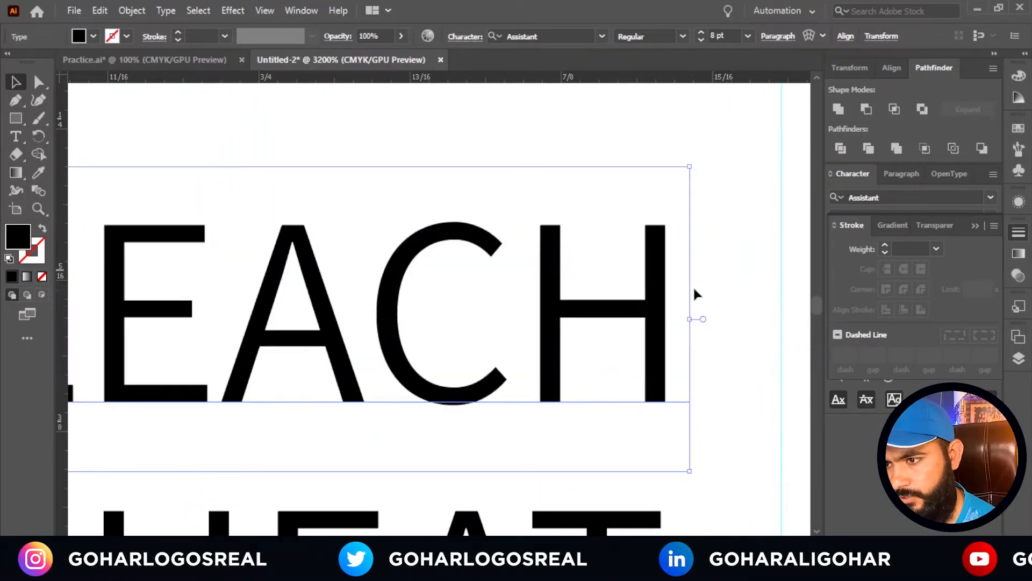
left_click(704, 274)
scroll(713, 282, "down", 7)
scroll(717, 287, "down", 1)
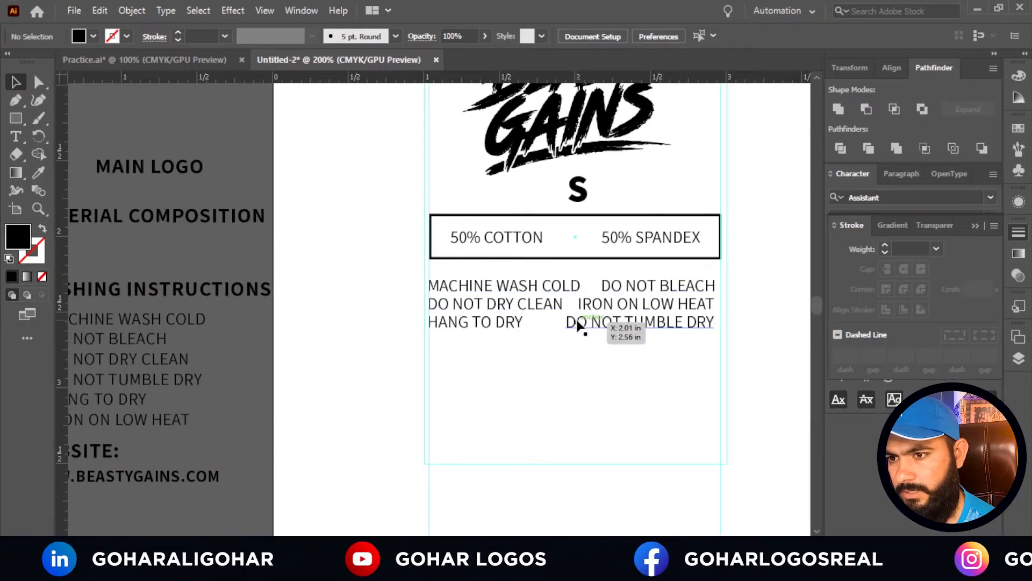
left_click_drag(733, 275, 491, 360)
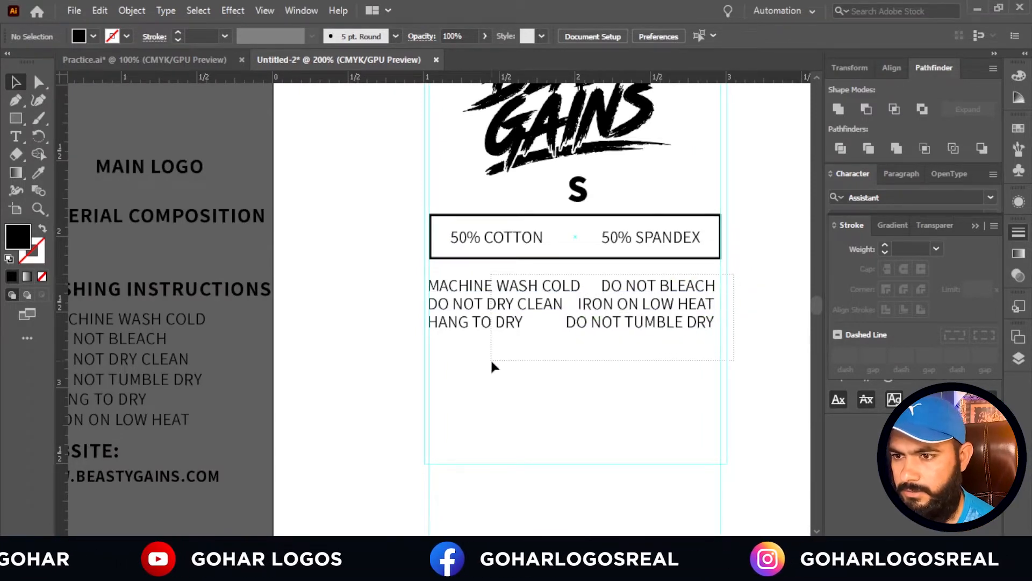
left_click_drag(387, 367, 386, 362)
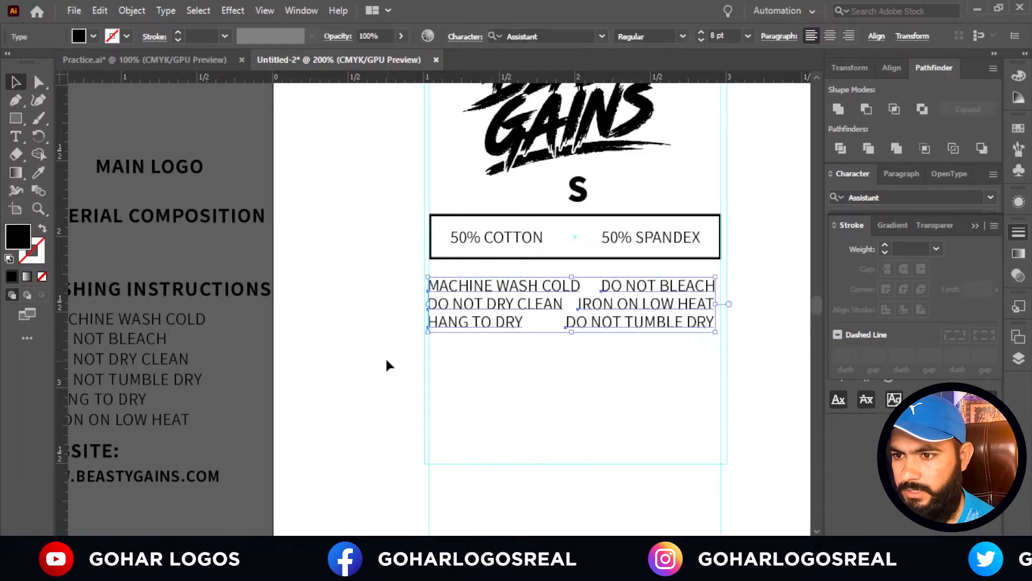
right_click(476, 300)
left_click(436, 353)
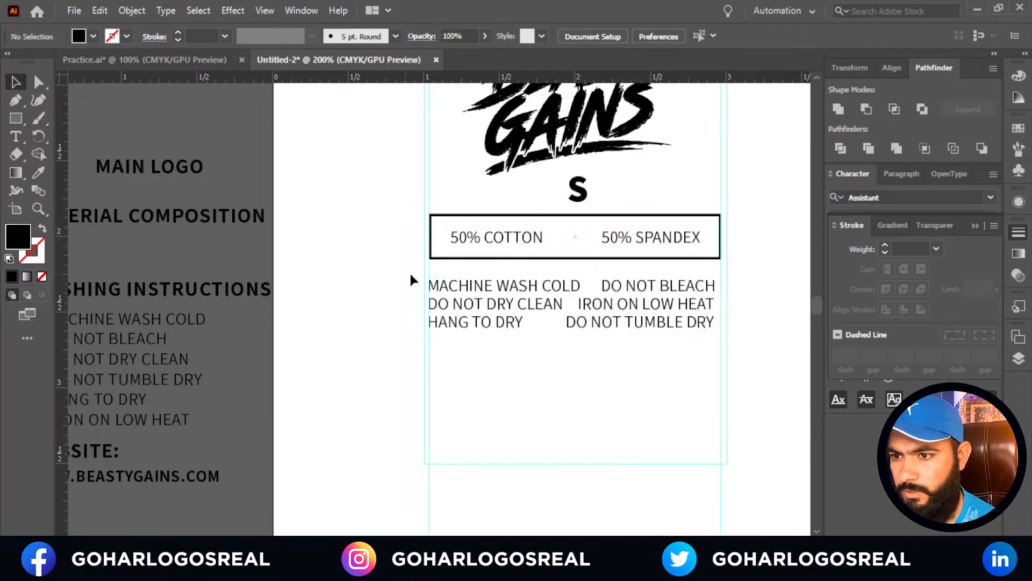
left_click_drag(410, 279, 755, 391)
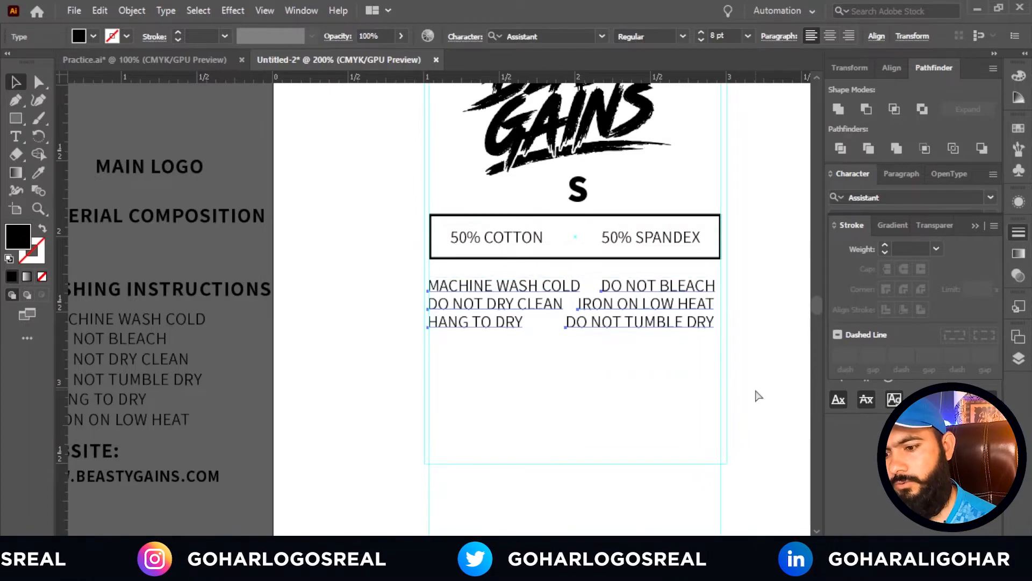
left_click(756, 395)
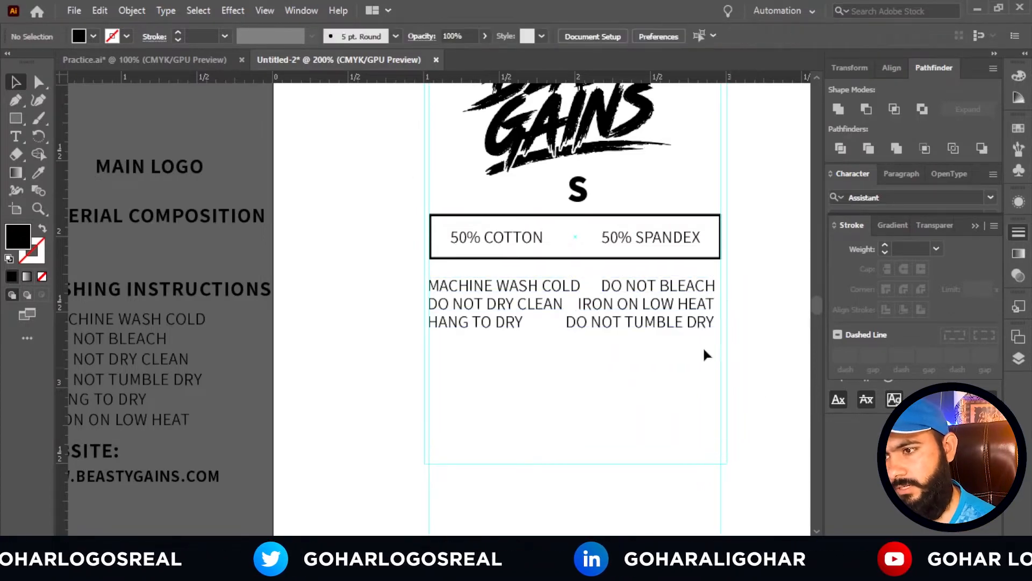
Group all the washing instruction lines and centre the group horizontally on the artboard.
scroll(704, 304, "up", 1)
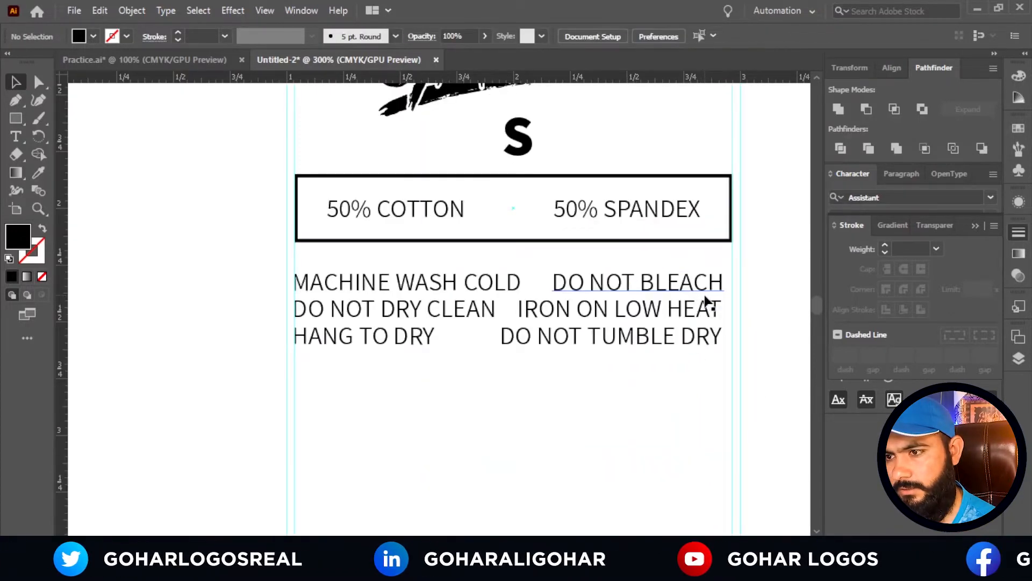
scroll(705, 295, "down", 1)
left_click_drag(743, 277, 405, 347)
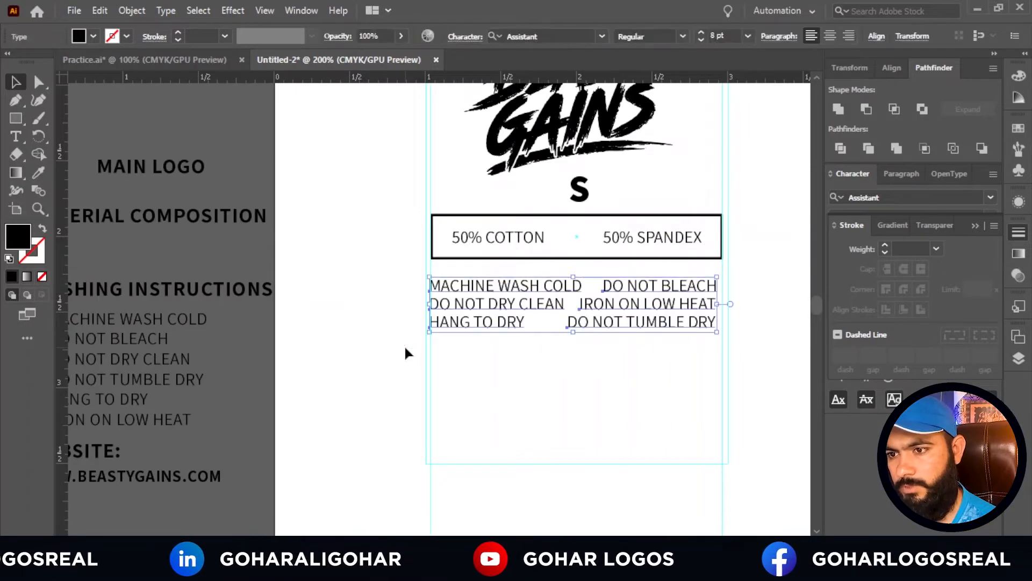
key("ctrl+g")
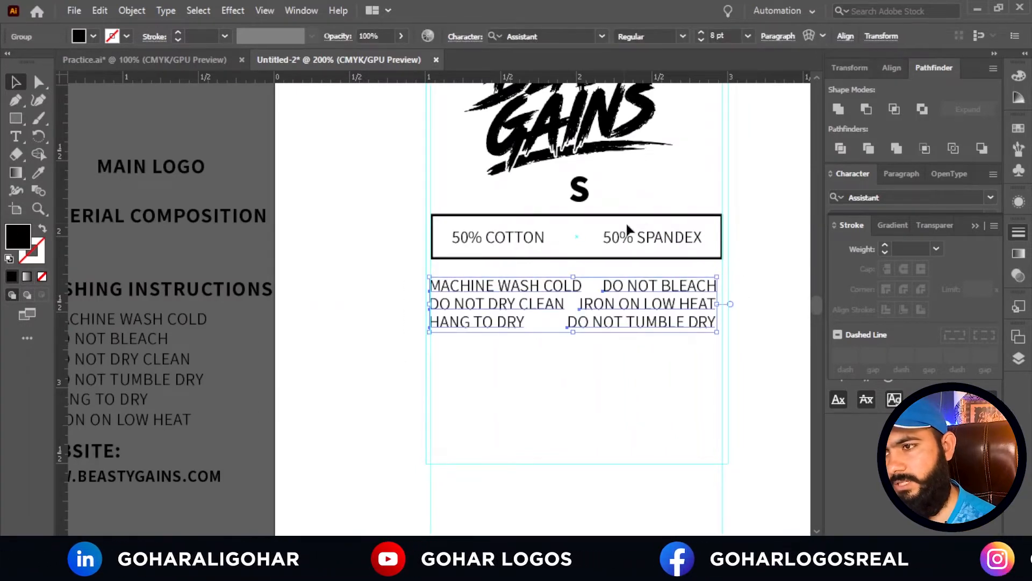
left_click(845, 36)
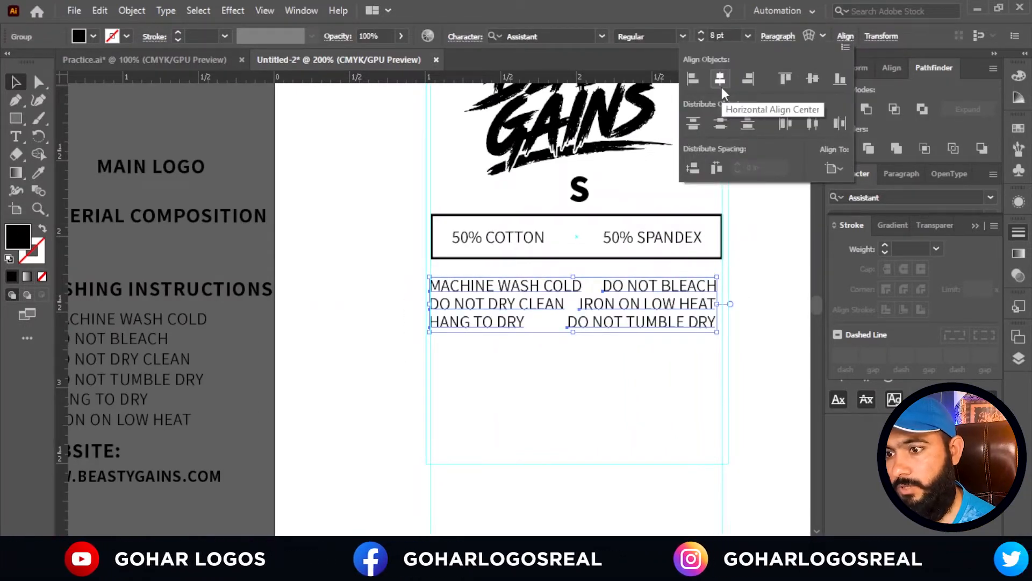
left_click(722, 87)
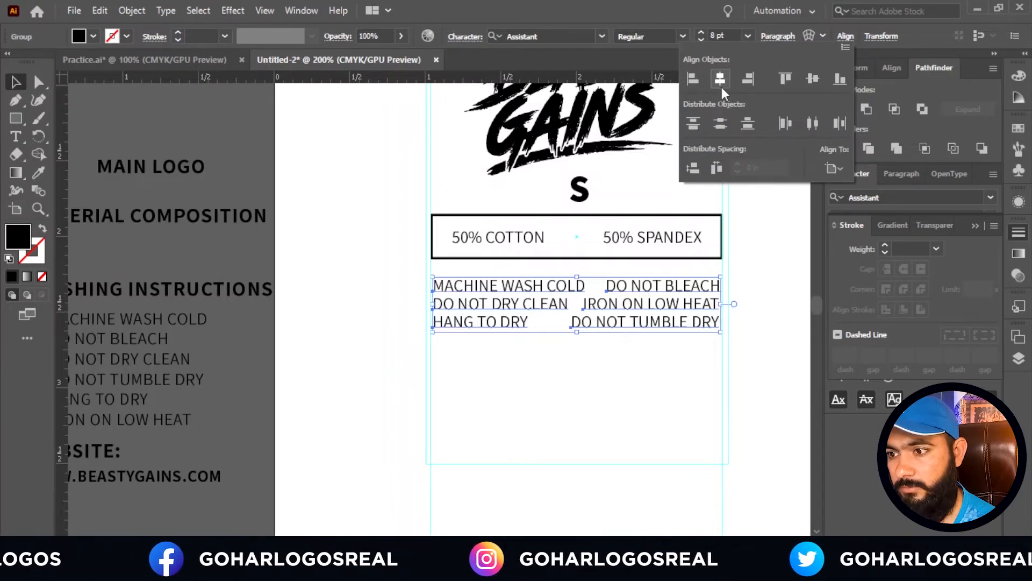
left_click(647, 344)
left_click(646, 330)
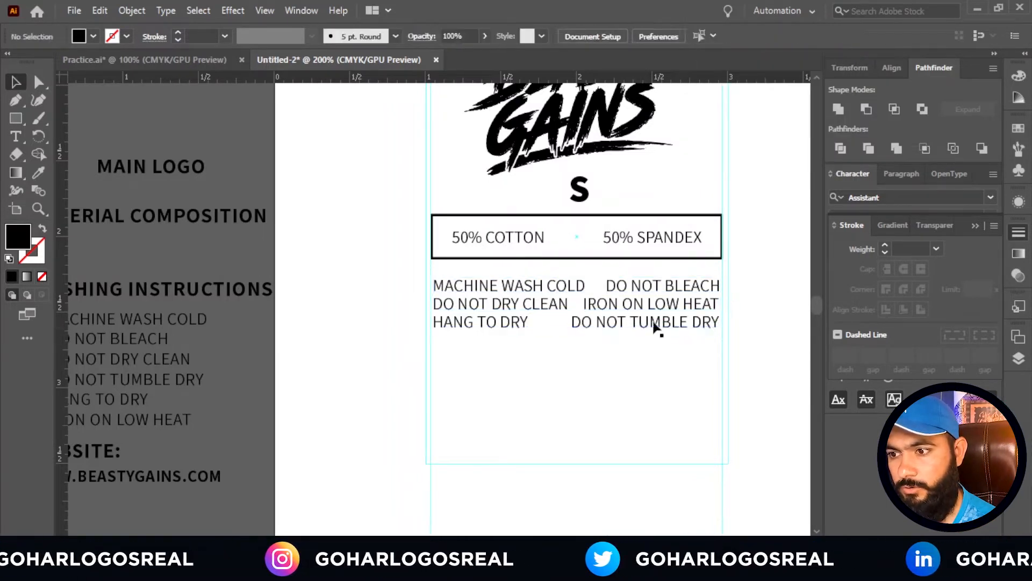
left_click(657, 317)
left_click(658, 345)
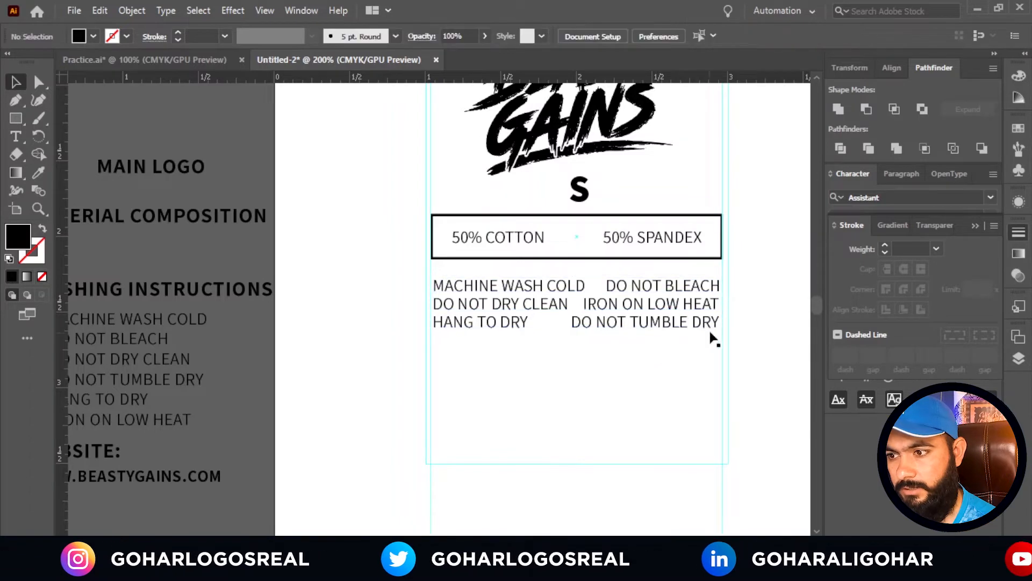
Unlock the guides and move the right text guide onto the right edge of the final H in "DO NOT BLEACH".
scroll(715, 325, "up", 2)
scroll(715, 330, "down", 2)
scroll(708, 330, "up", 4)
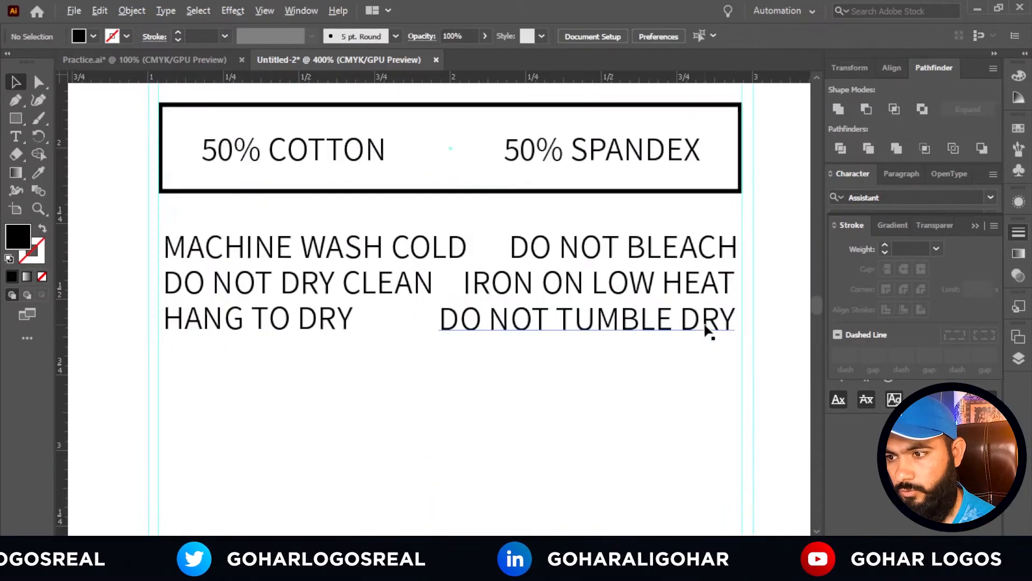
scroll(738, 246, "down", 2)
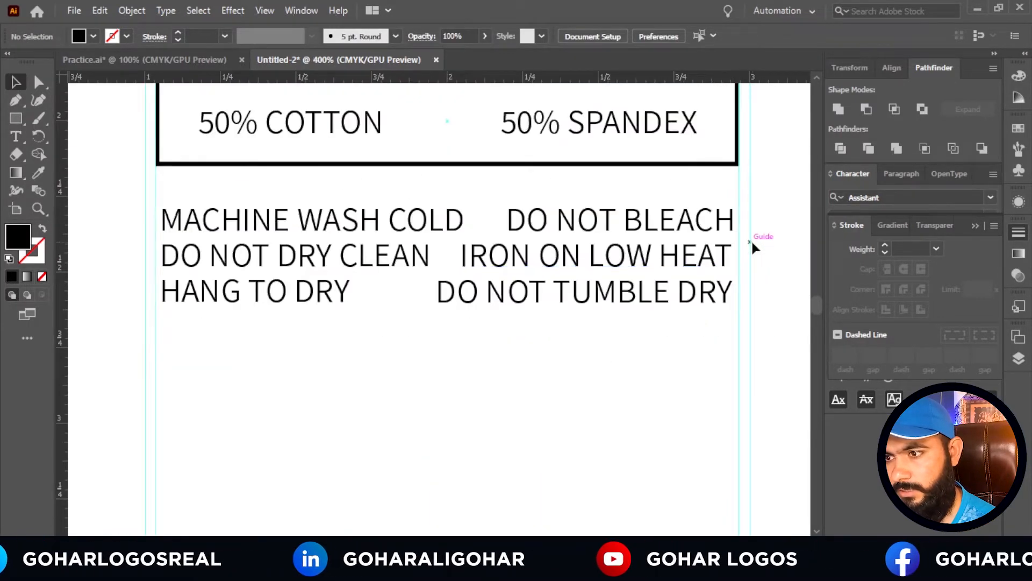
right_click(751, 241)
left_click(801, 402)
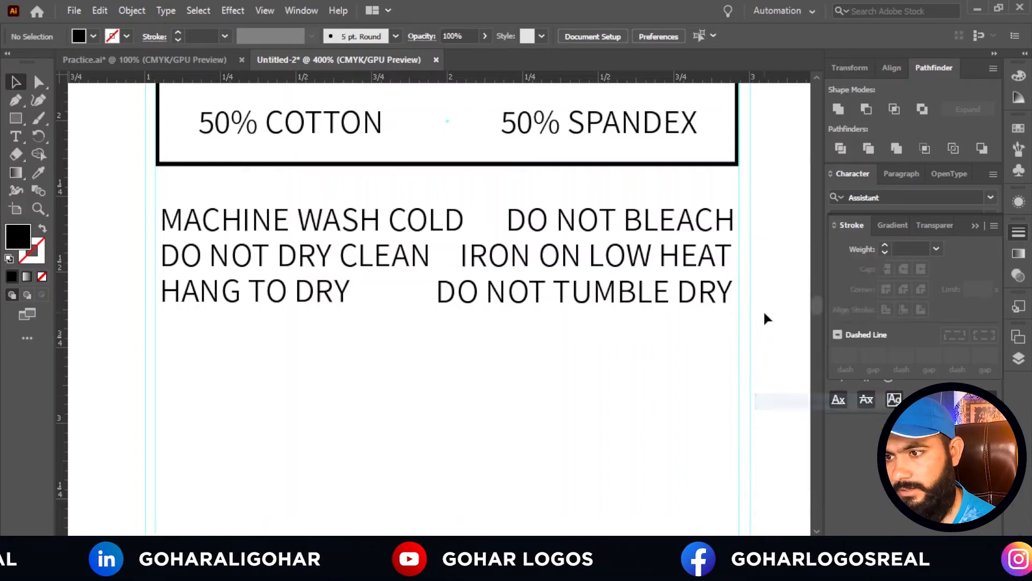
scroll(739, 199, "up", 5)
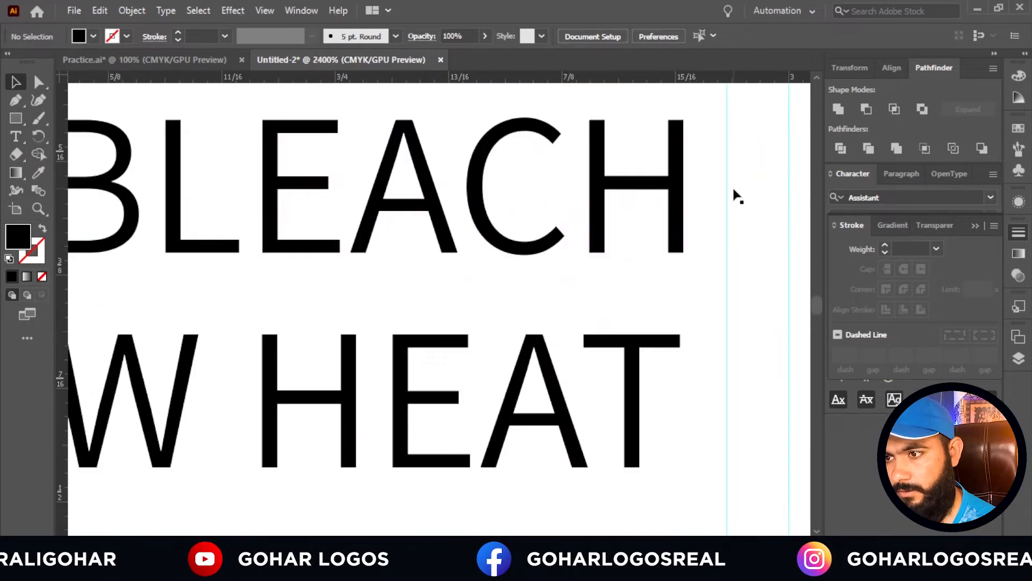
left_click_drag(726, 184, 686, 185)
scroll(688, 120, "up", 5)
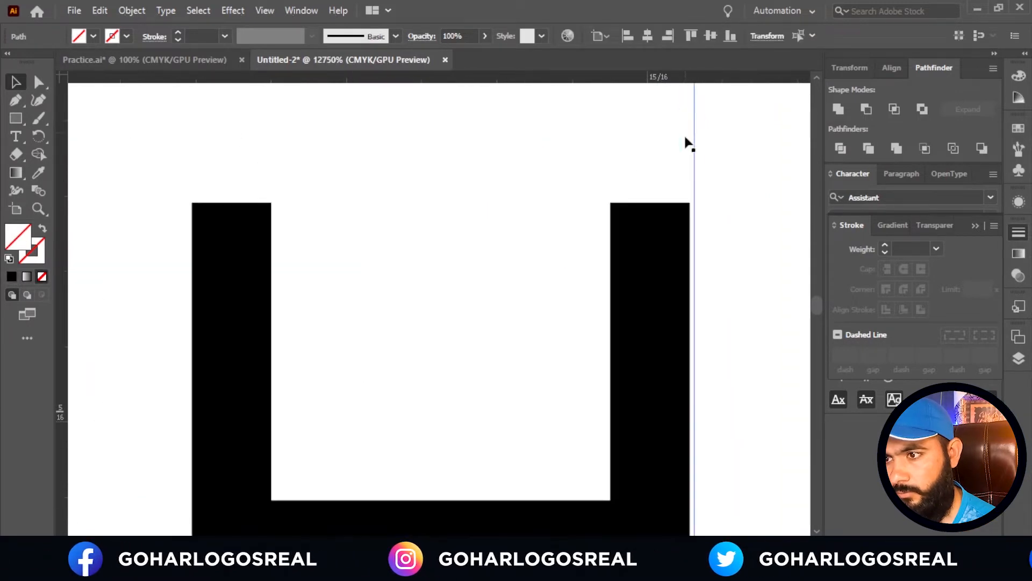
left_click_drag(695, 131, 693, 131)
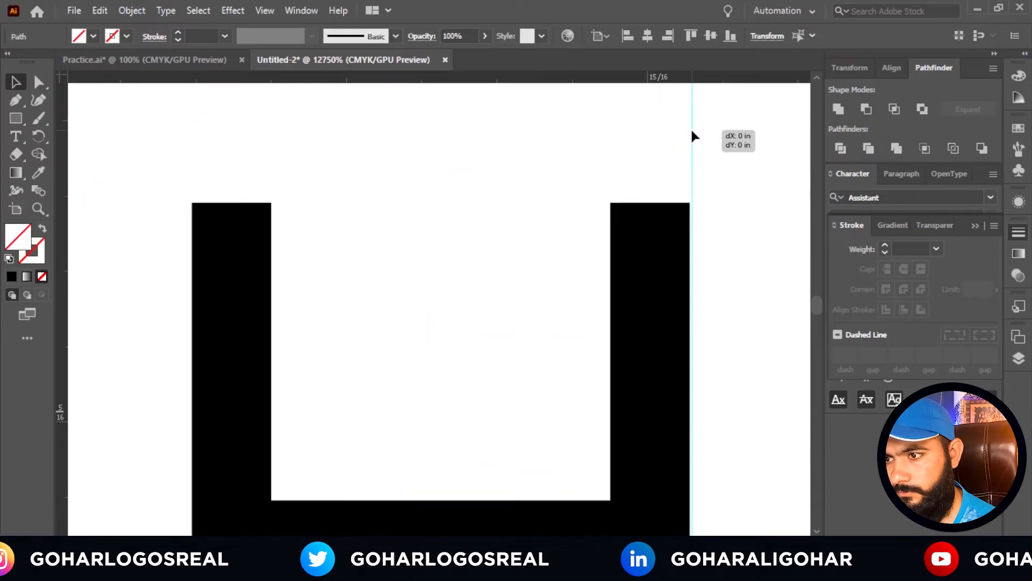
left_click_drag(692, 130, 690, 132)
Move the left text guide onto the left edge of the M in "MACHINE WASH COLD" and lock the guides.
scroll(725, 207, "down", 9)
scroll(134, 205, "up", 6)
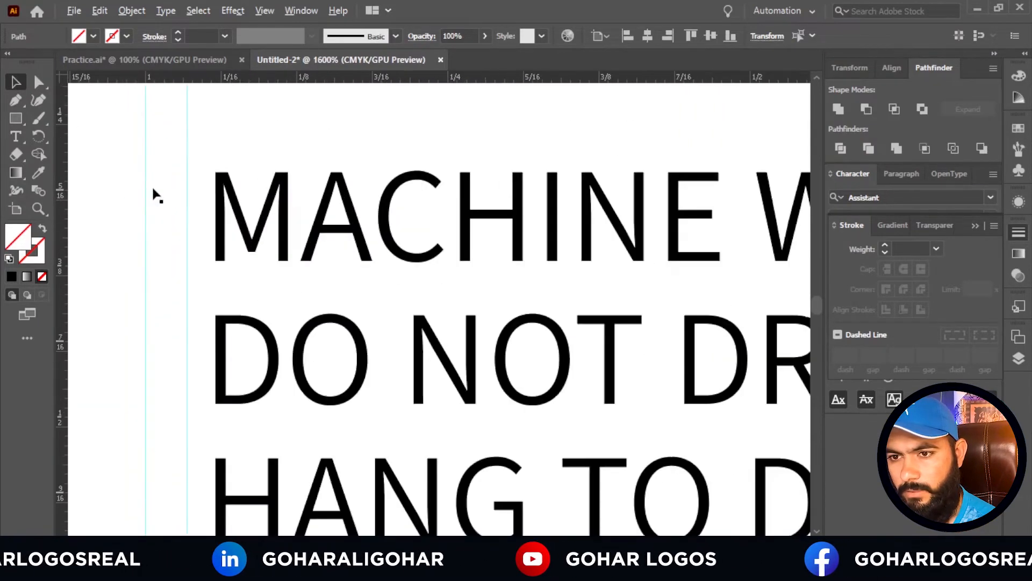
left_click_drag(242, 118, 328, 118)
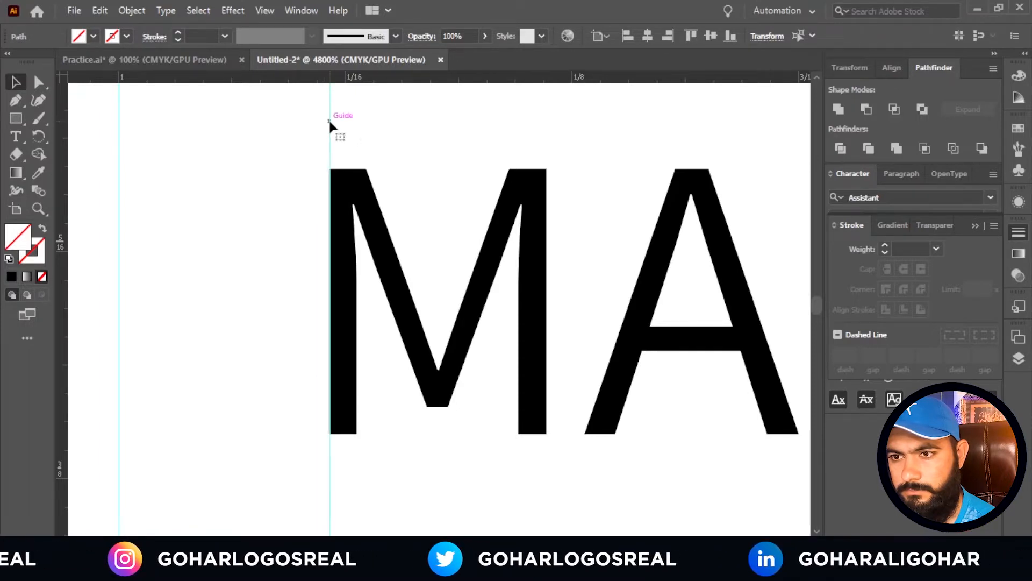
scroll(325, 161, "up", 3)
scroll(406, 244, "down", 8)
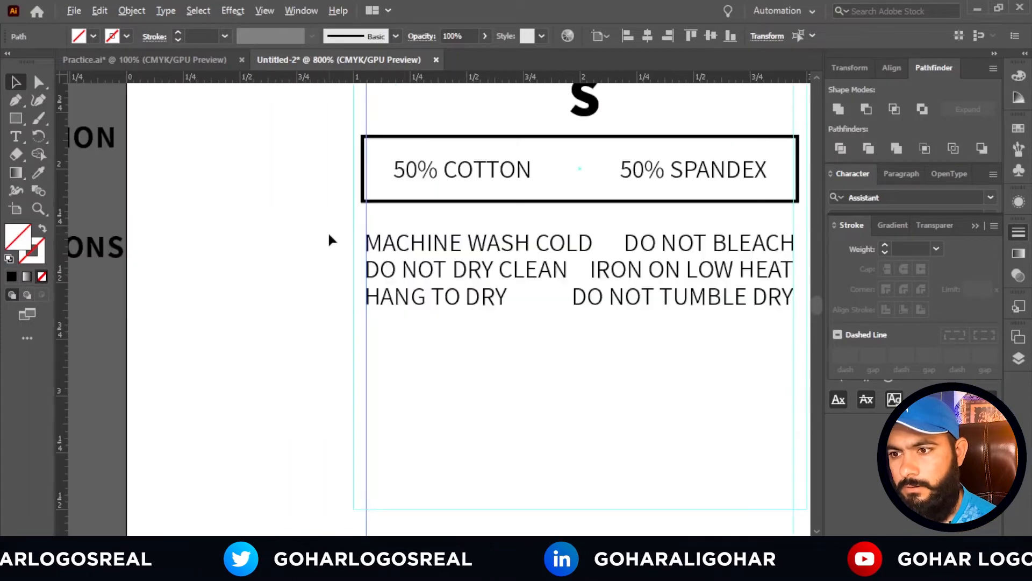
scroll(461, 356, "down", 2)
right_click(643, 310)
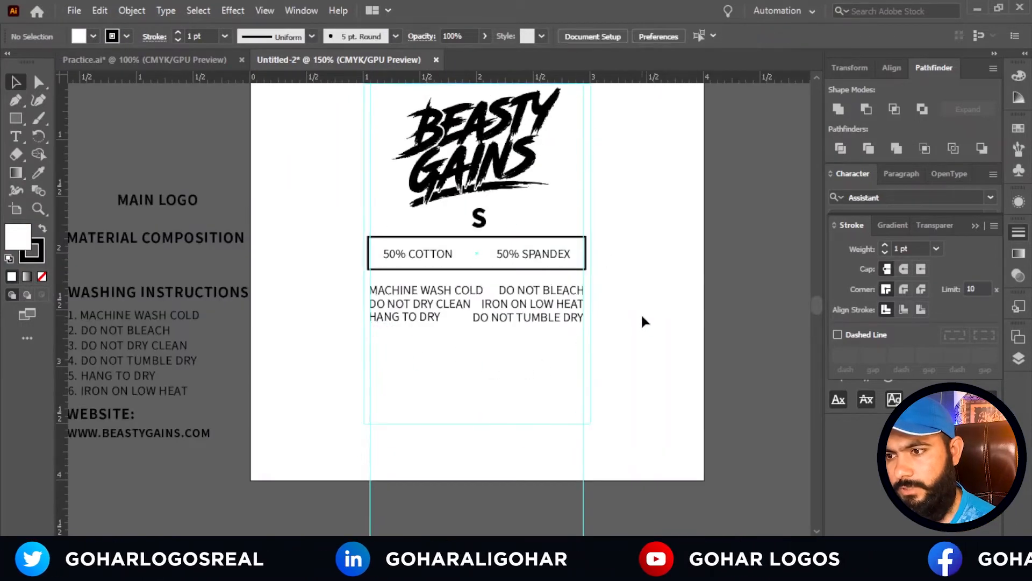
left_click(675, 197)
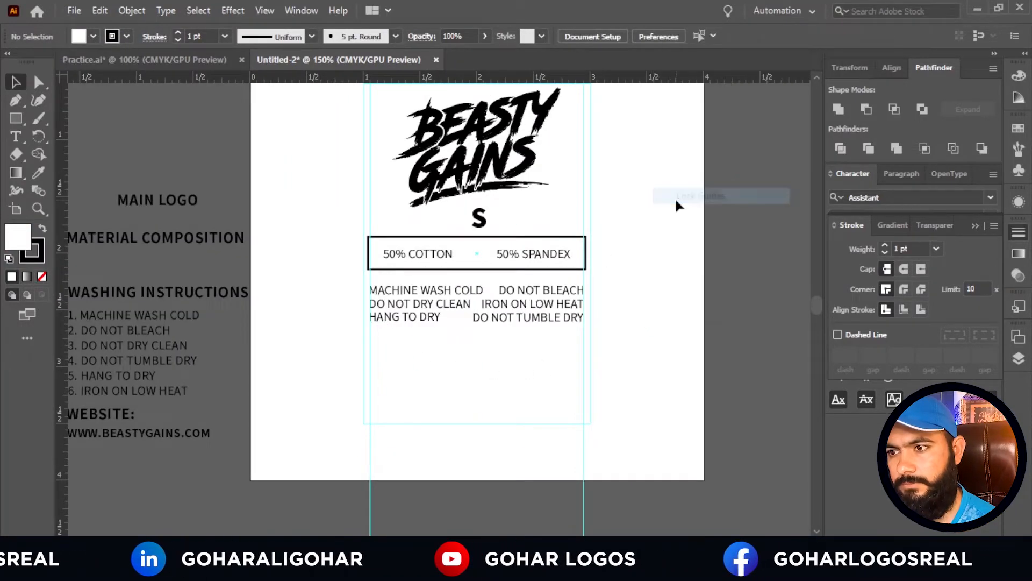
Narrow the material composition box so its left and right sides meet the two text guides.
scroll(625, 285, "up", 5)
scroll(625, 278, "down", 4)
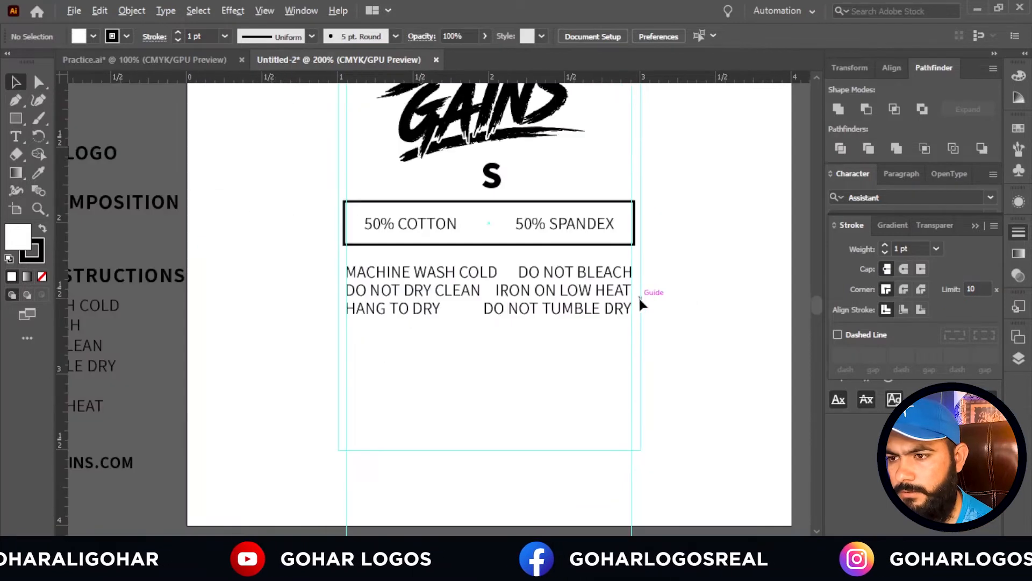
scroll(355, 249, "up", 3)
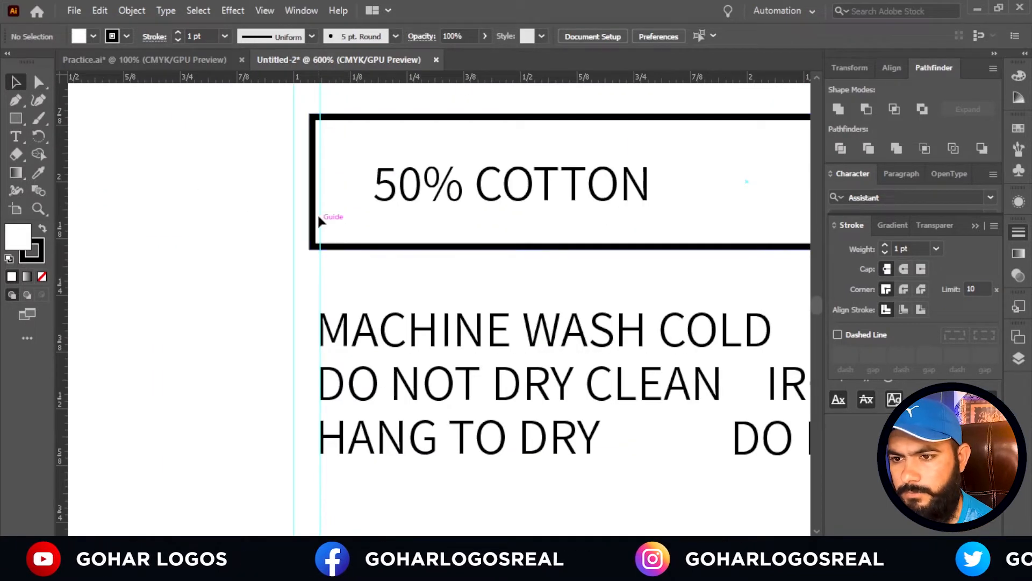
scroll(314, 207, "up", 2)
left_click(311, 181)
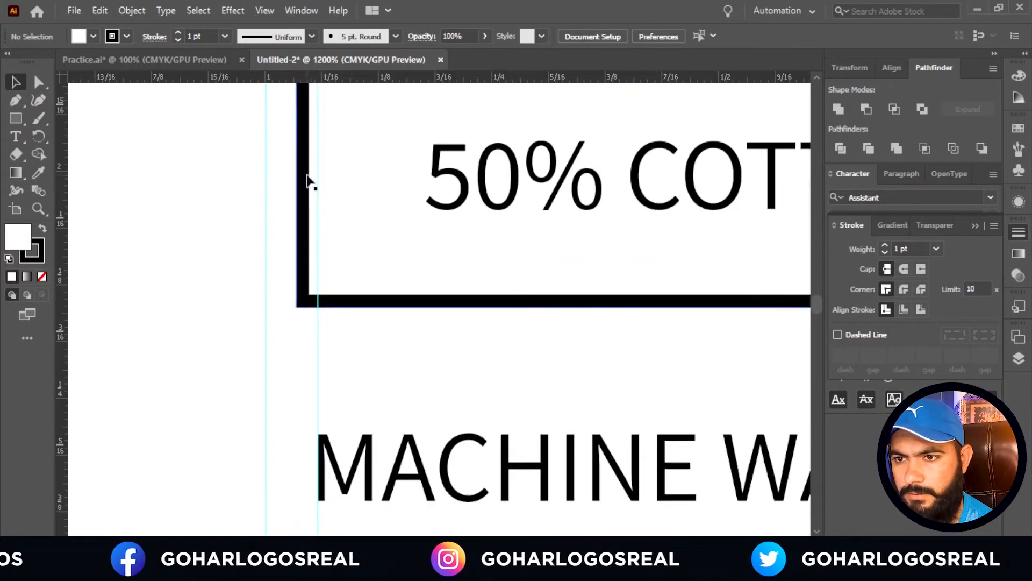
left_click_drag(299, 172, 318, 171)
scroll(320, 177, "down", 5)
scroll(564, 186, "up", 5)
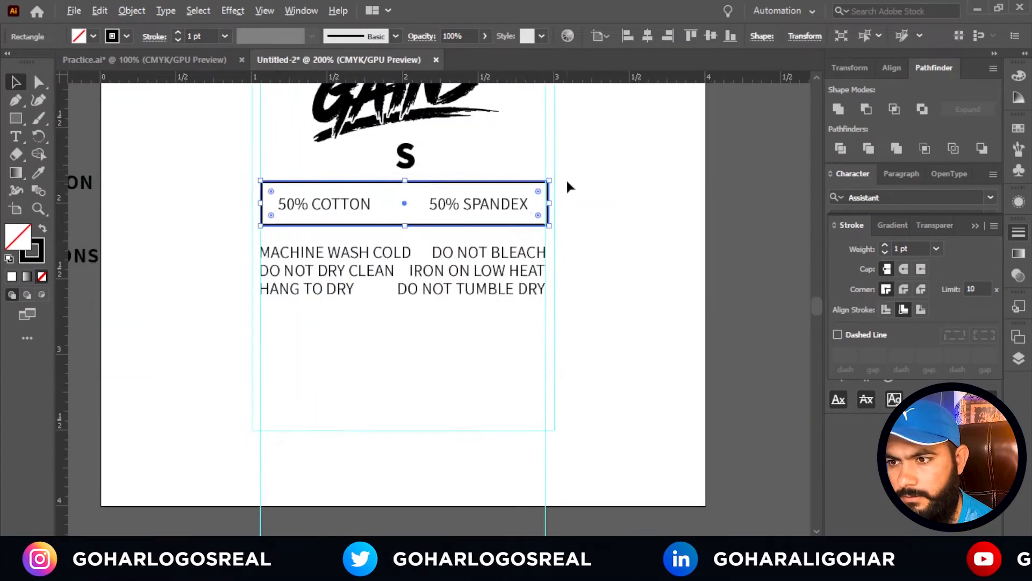
left_click_drag(558, 188, 544, 189)
left_click(633, 213)
Enlarge the cotton and spandex text to 10 pt and shift it left to fit inside its box.
scroll(632, 249, "down", 4)
left_click(564, 242)
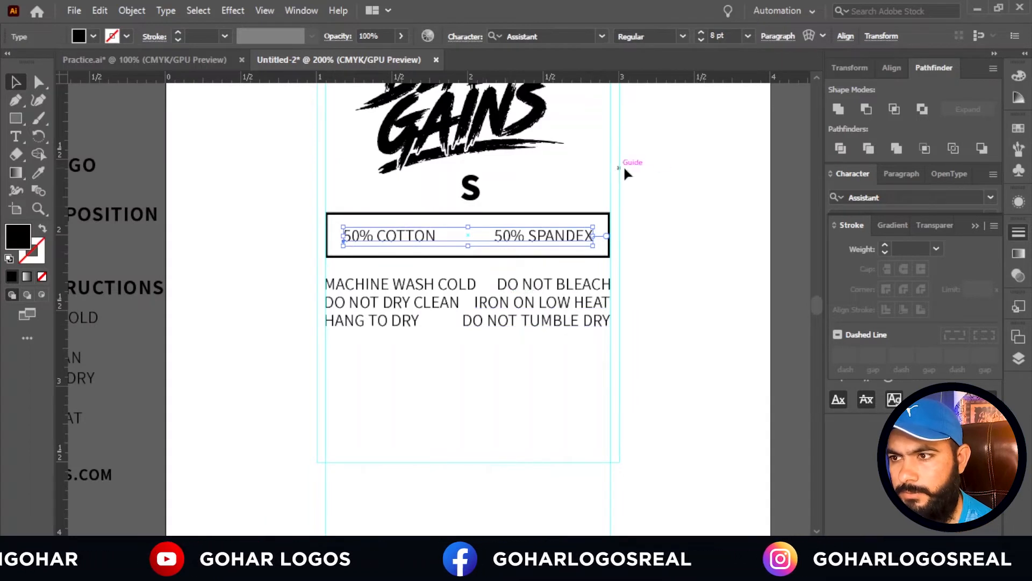
left_click(699, 34)
left_click(699, 34)
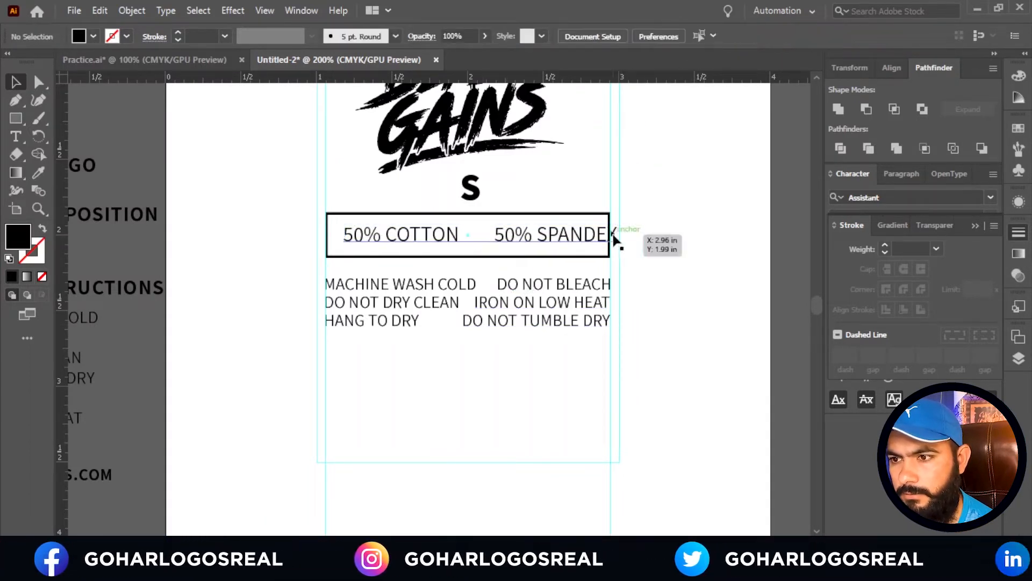
left_click_drag(610, 237, 581, 245)
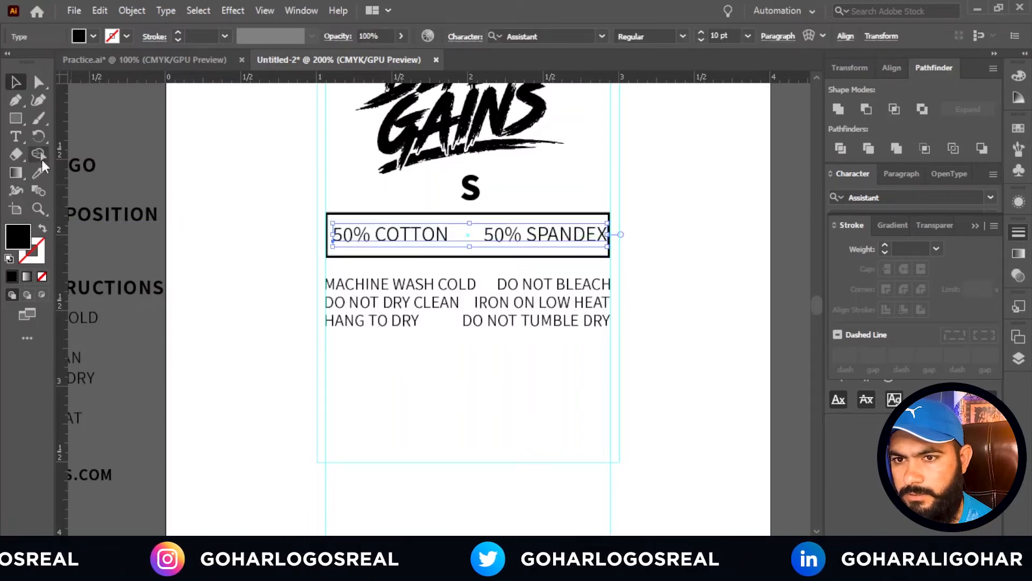
Reduce the spacing before "50% SPANDEX" and set the material composition text to SemiBold.
left_click(22, 140)
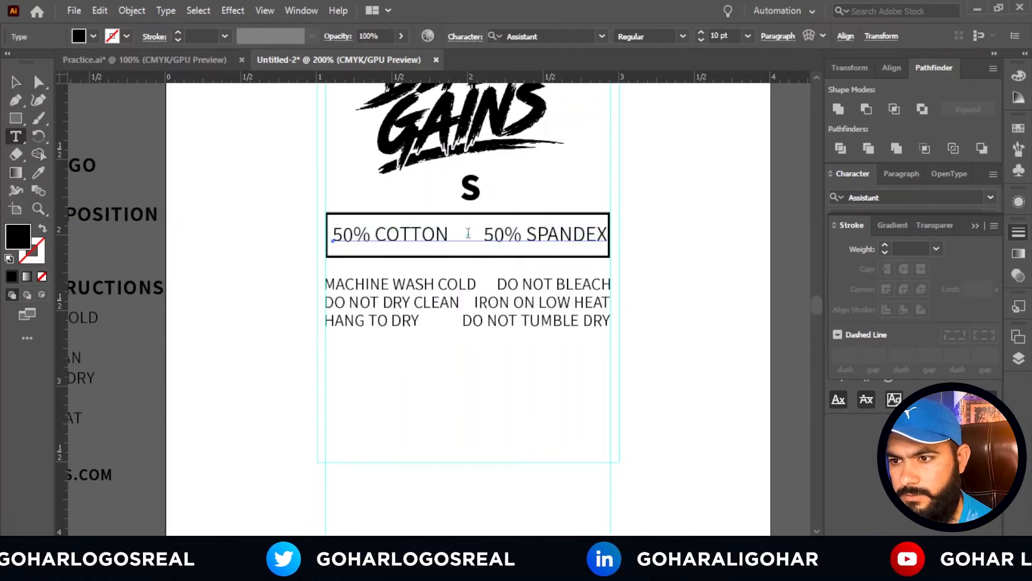
left_click(487, 234)
key("BackSpace")
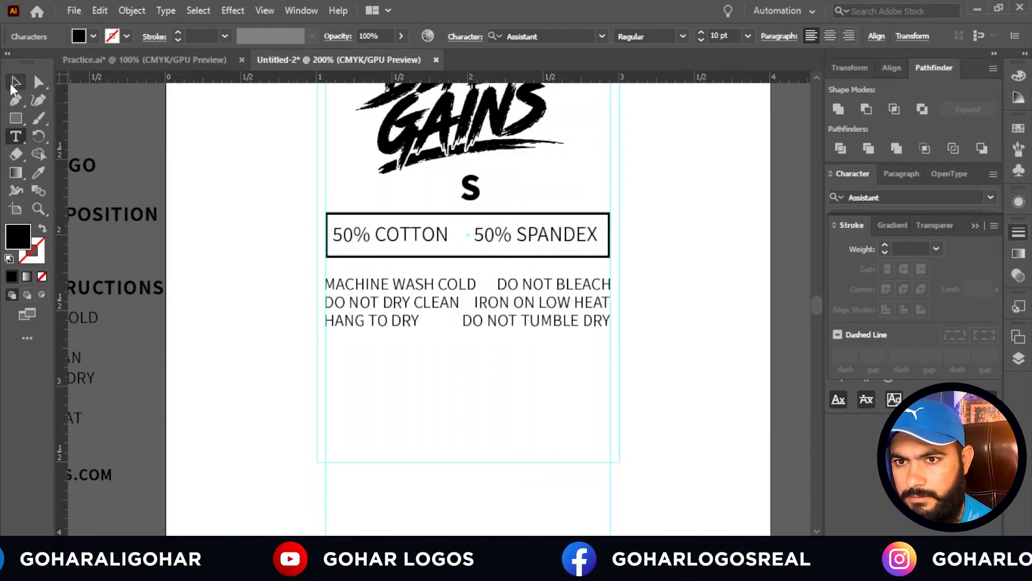
left_click(13, 86)
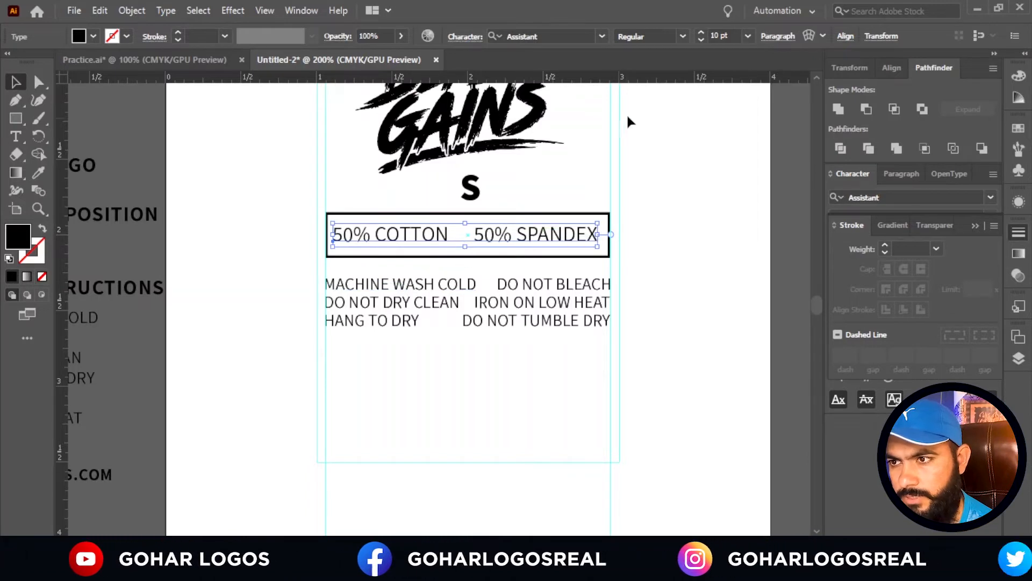
left_click(677, 37)
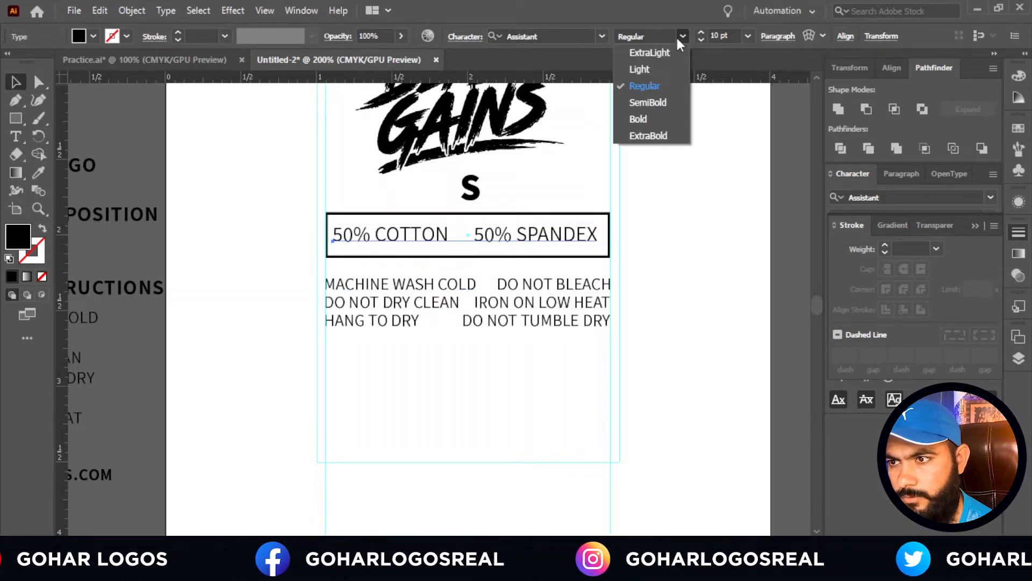
left_click(654, 102)
left_click(685, 312)
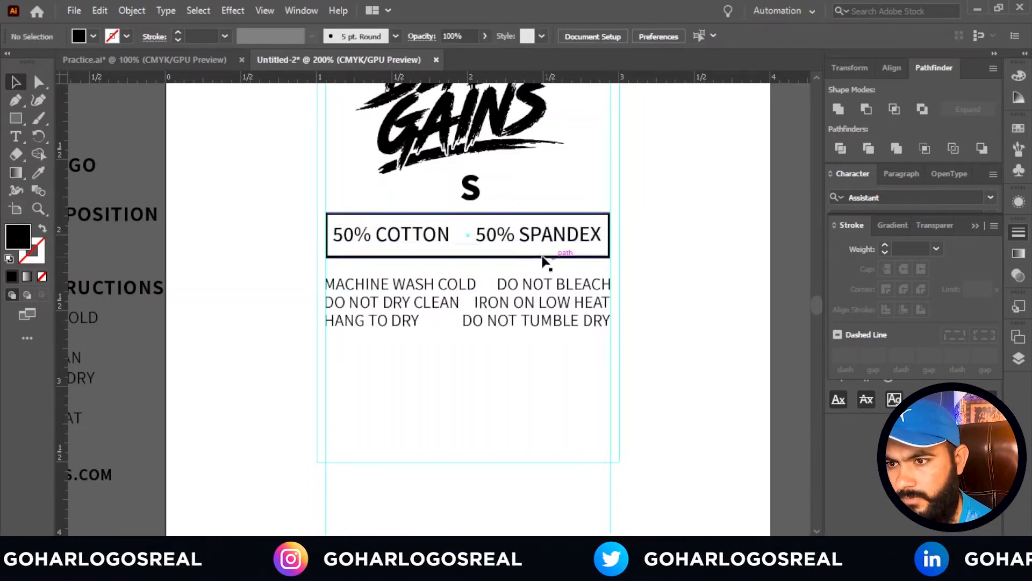
Move the composition text up towards the top of its box and raise the box's bottom edge to fit closely around it.
scroll(519, 246, "up", 2)
scroll(518, 246, "up", 1)
left_click_drag(519, 245, 516, 221)
left_click(429, 300)
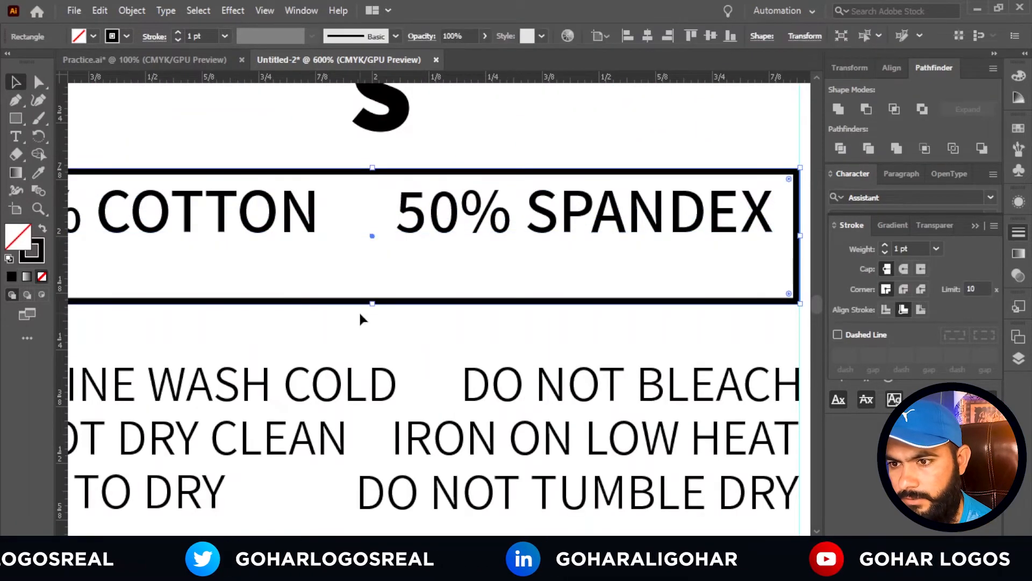
left_click_drag(375, 304, 375, 252)
left_click(466, 301)
scroll(508, 277, "down", 3)
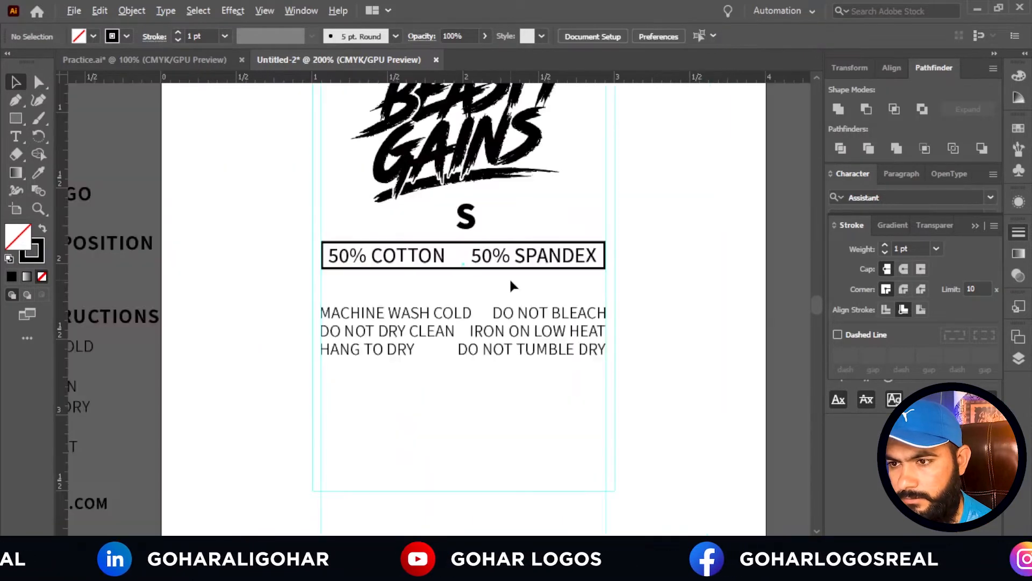
Move the washing instructions group straight up about 0.19 in, close beneath the composition box.
left_click_drag(308, 293, 621, 399)
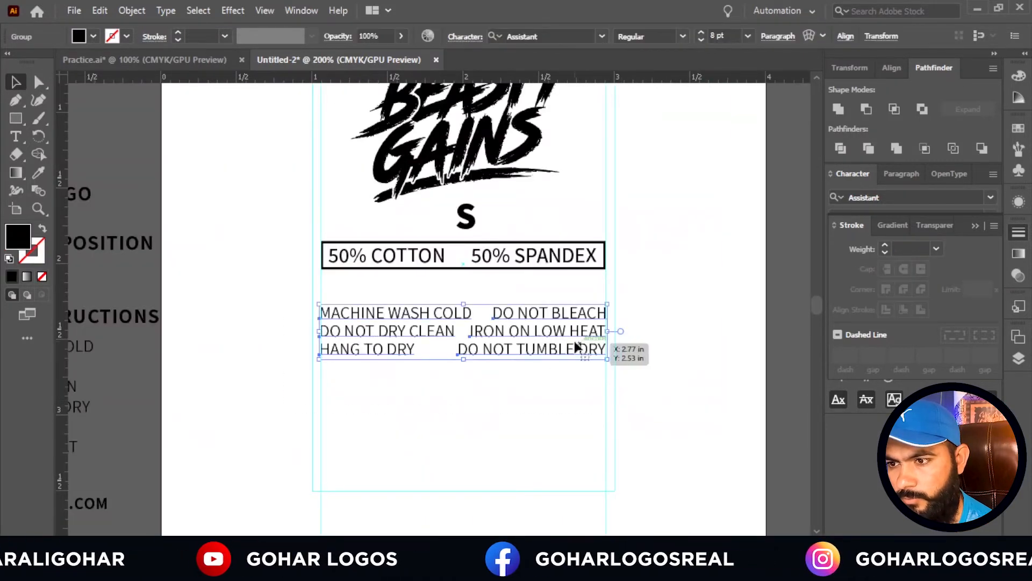
left_click_drag(562, 322, 559, 288)
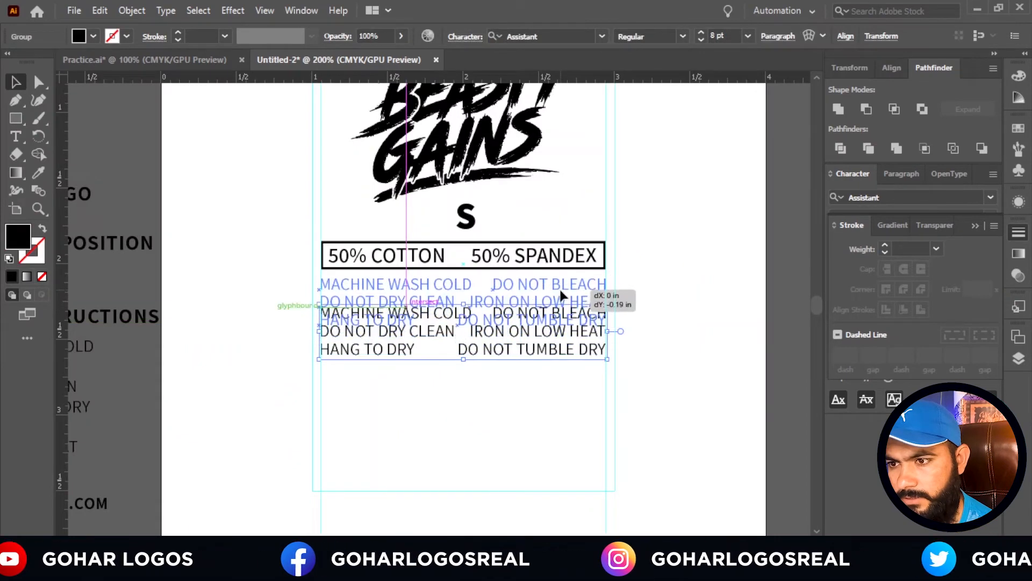
left_click(637, 295)
scroll(641, 302, "down", 2)
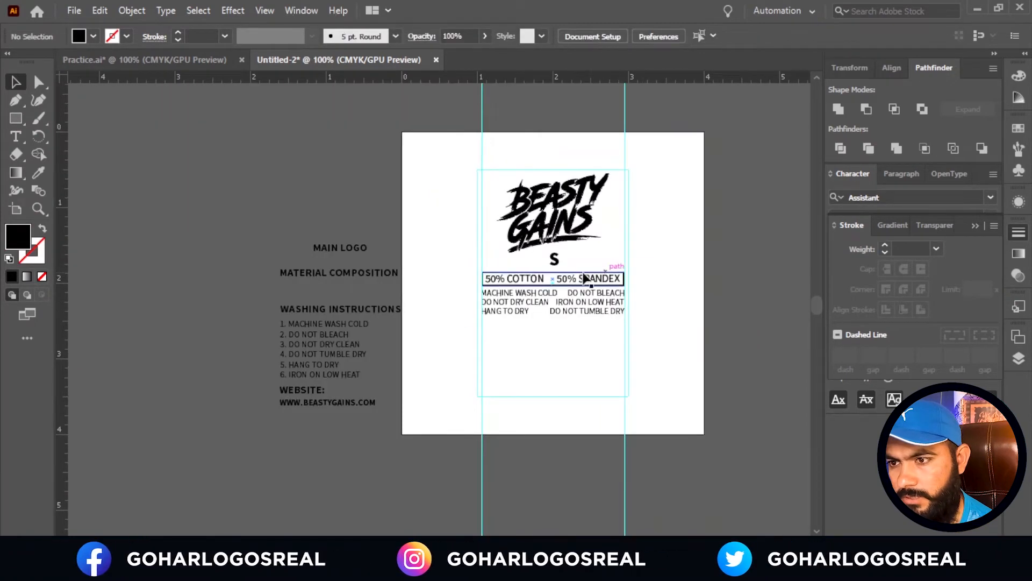
scroll(552, 323, "up", 1)
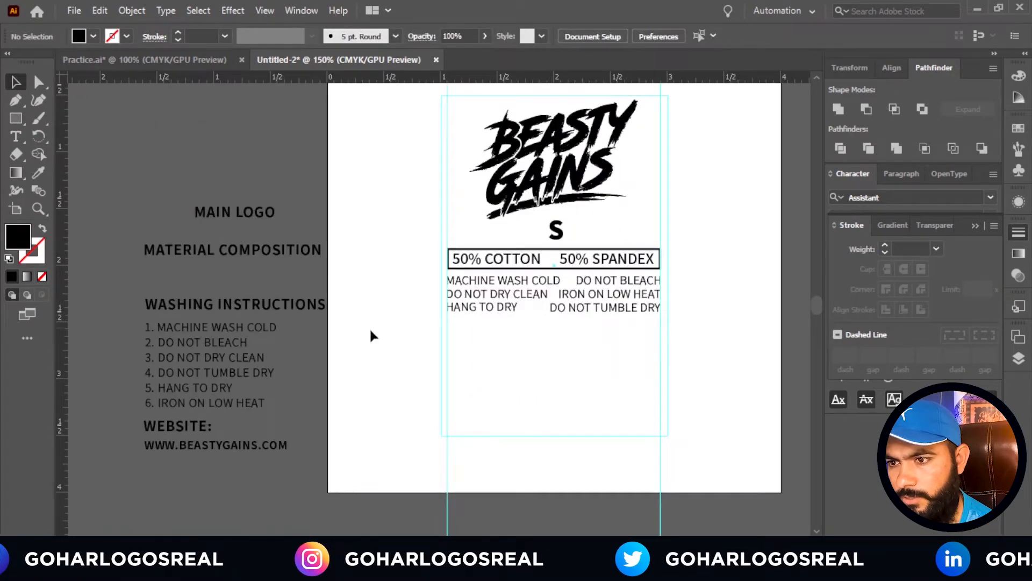
left_click(210, 450)
left_click(214, 472)
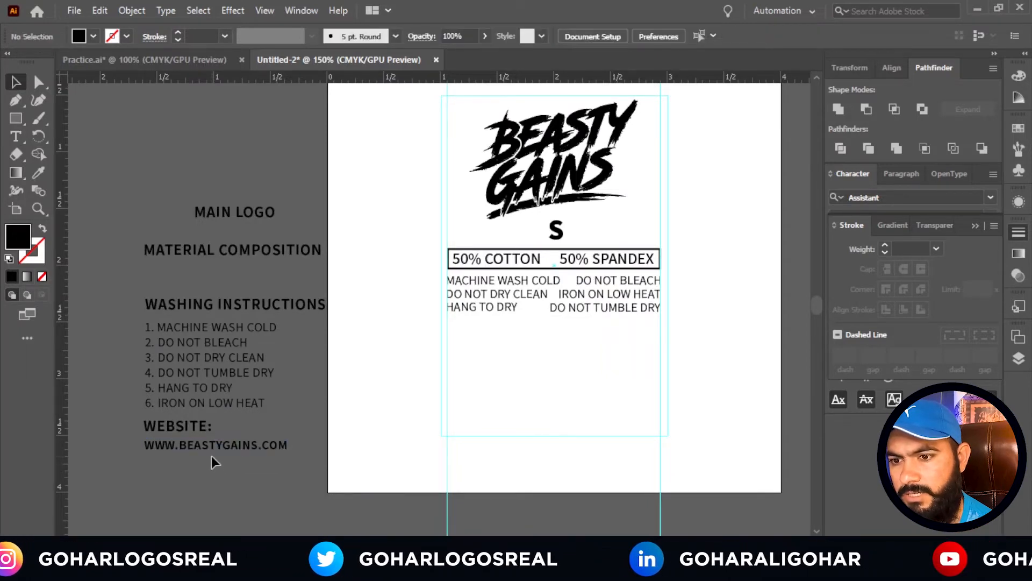
left_click_drag(211, 450, 558, 342)
left_click_drag(554, 335, 555, 335)
scroll(599, 360, "up", 2)
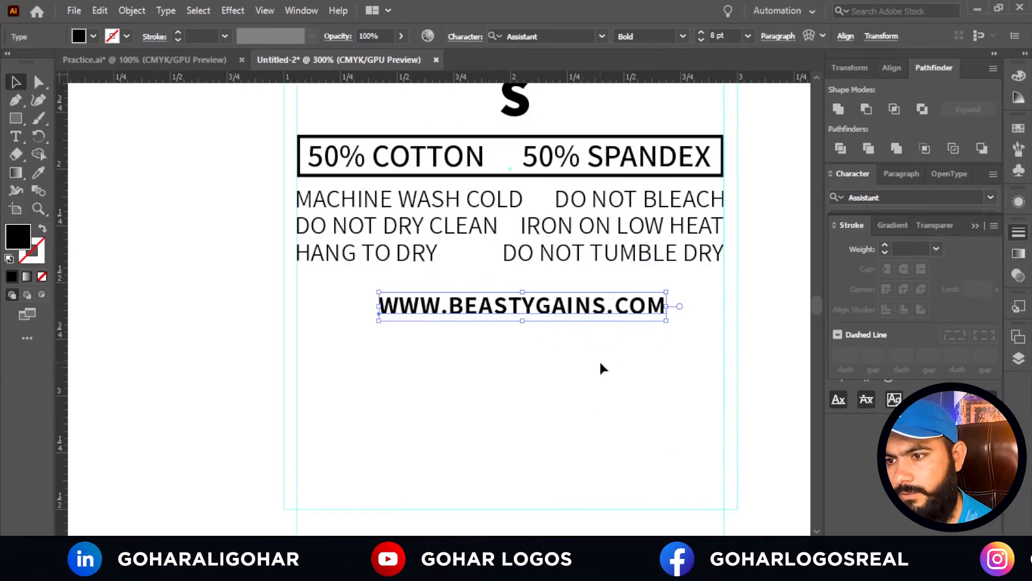
left_click(571, 389)
left_click_drag(556, 314, 552, 305)
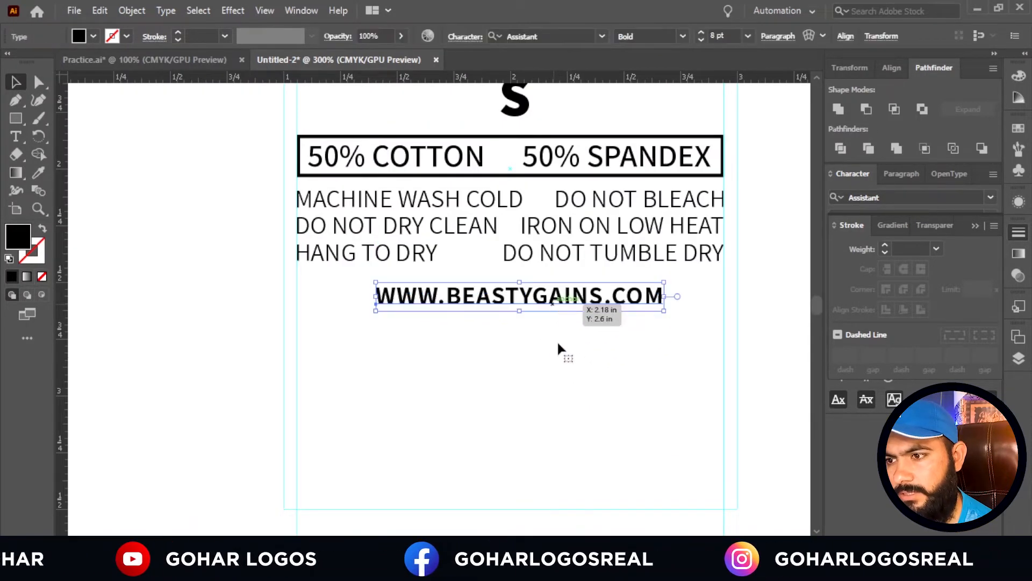
Set the website text's tracking to 200 and shift it left and up, centred close beneath the washing instructions.
left_click(973, 227)
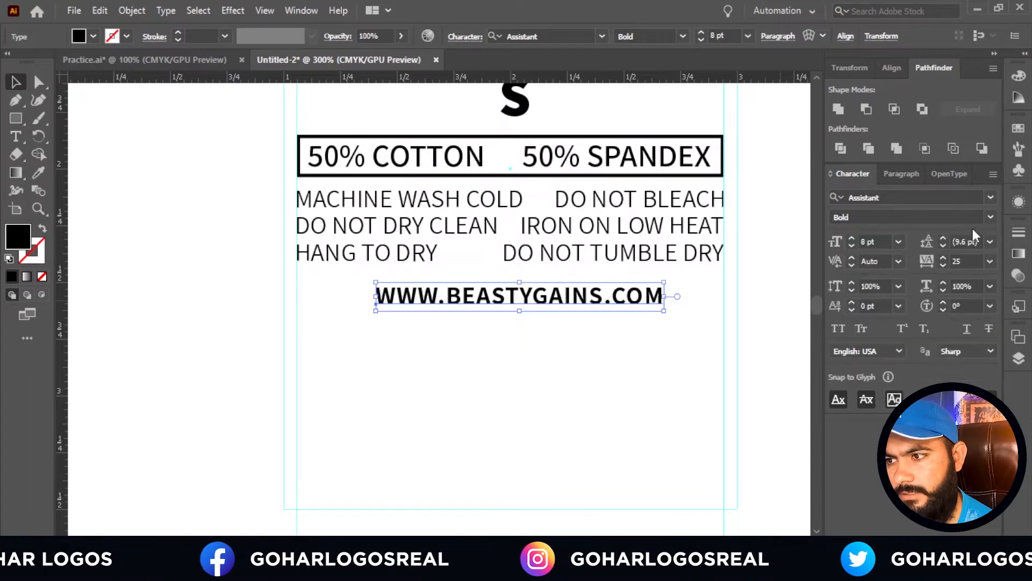
left_click(990, 262)
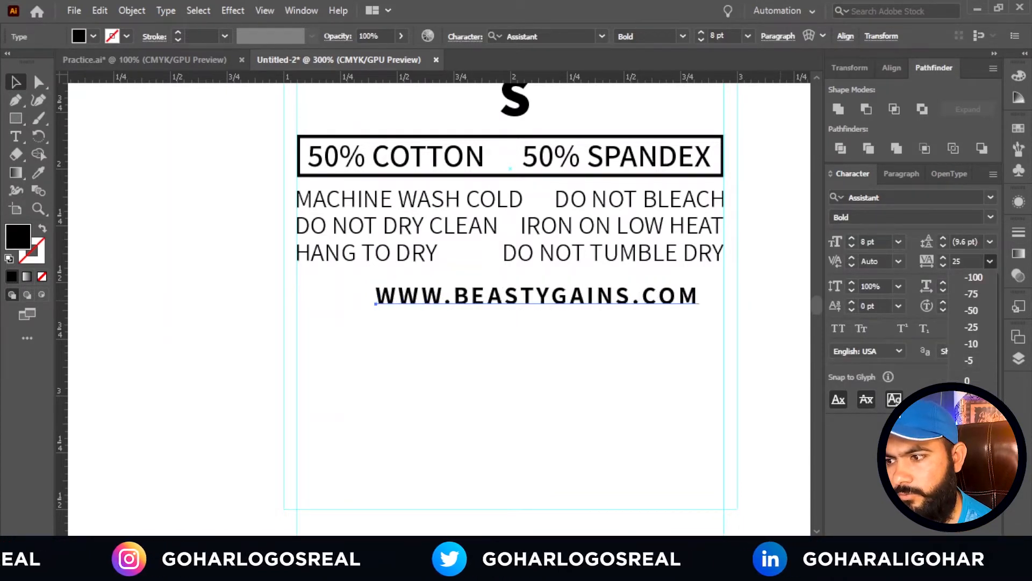
left_click(972, 500)
left_click(586, 349)
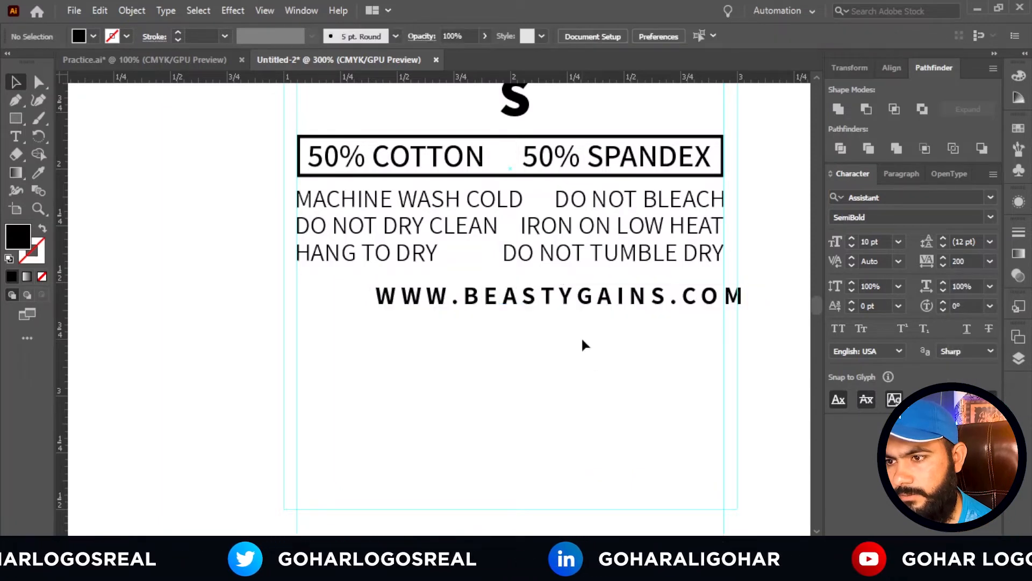
left_click_drag(560, 305, 512, 293)
left_click(507, 333)
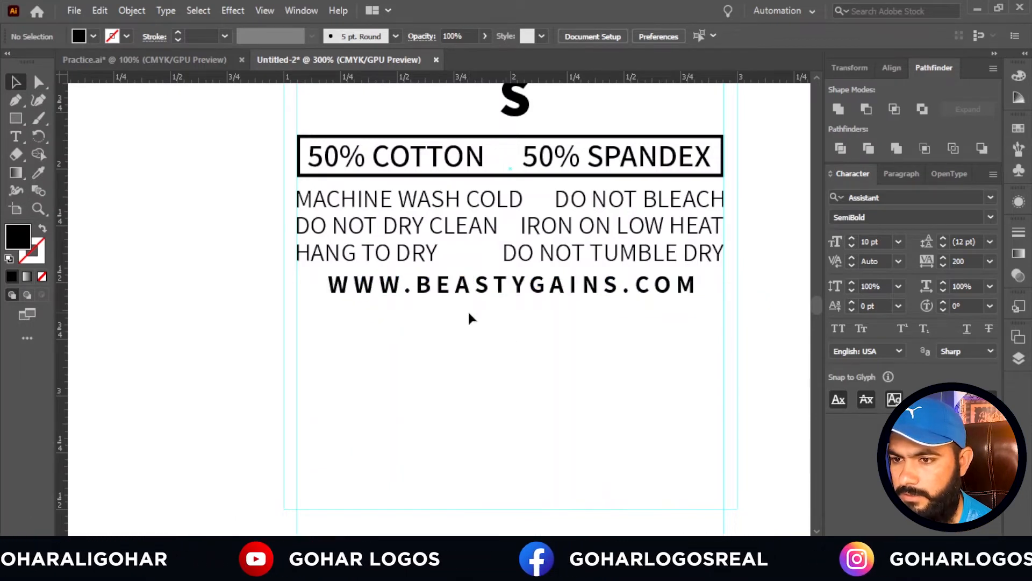
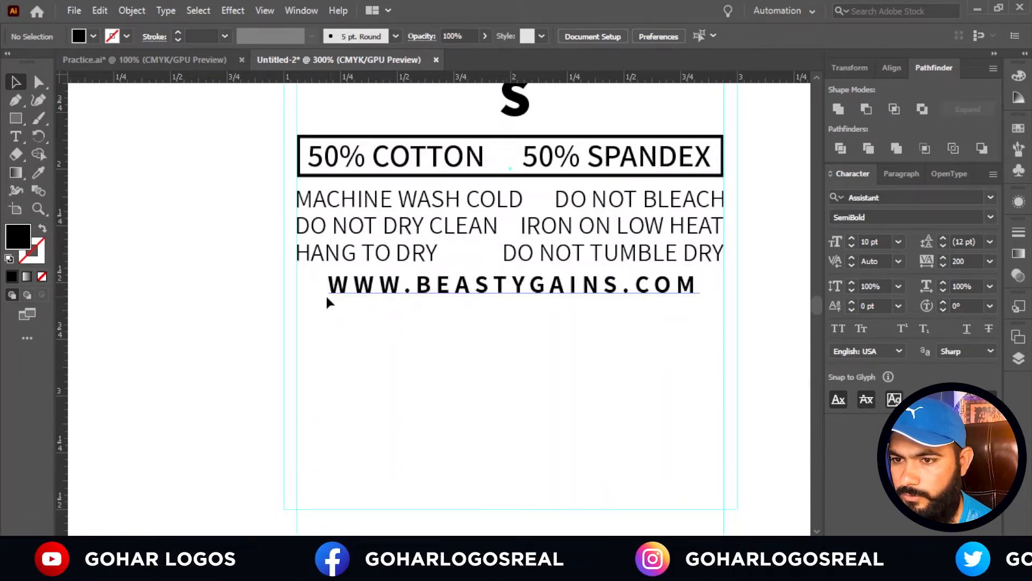
Draw a horizontal line about 0.11 in long from the left guide towards the website text and give it a black 1 pt stroke.
left_click(16, 119)
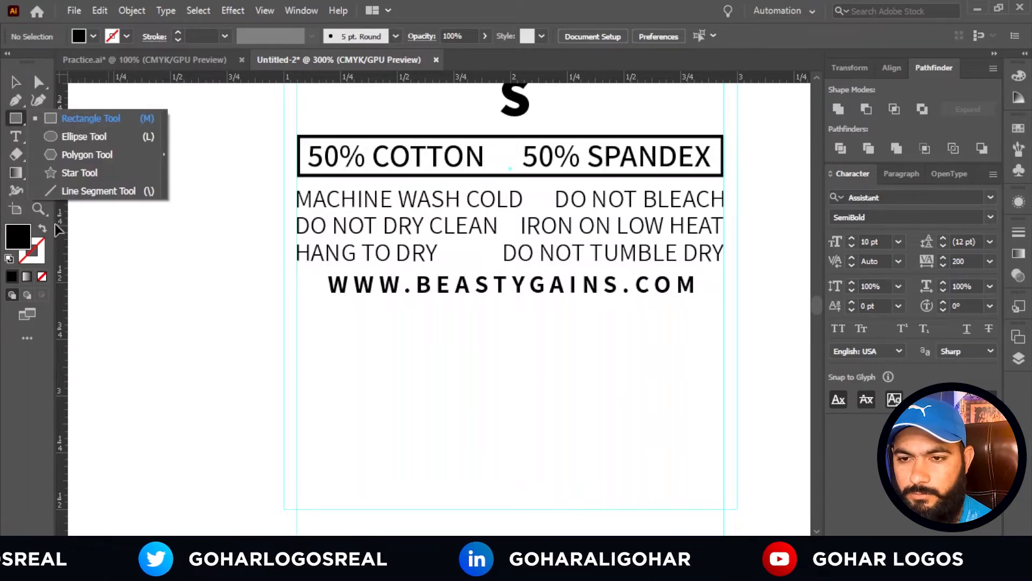
left_click(99, 191)
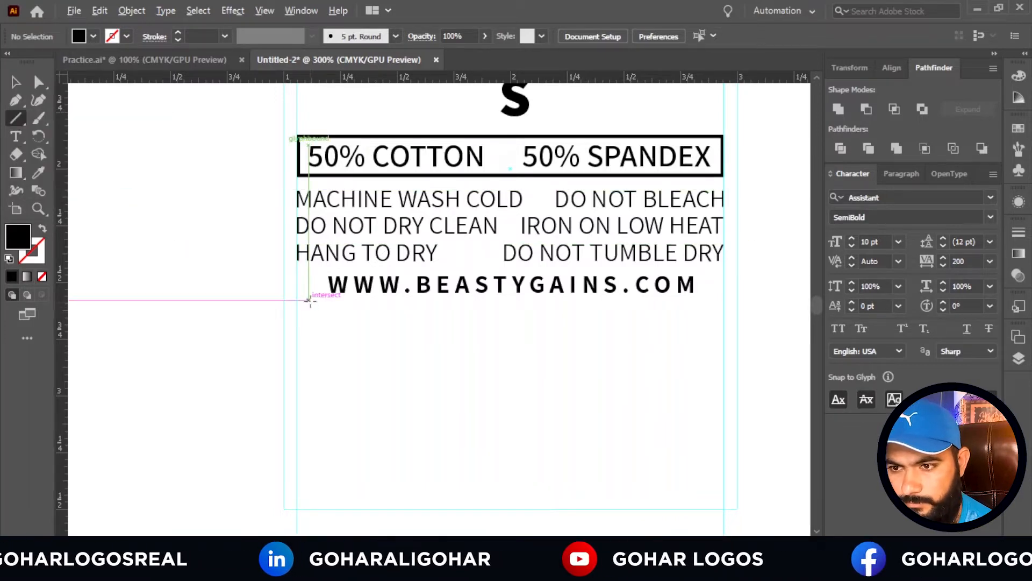
scroll(311, 299, "up", 5)
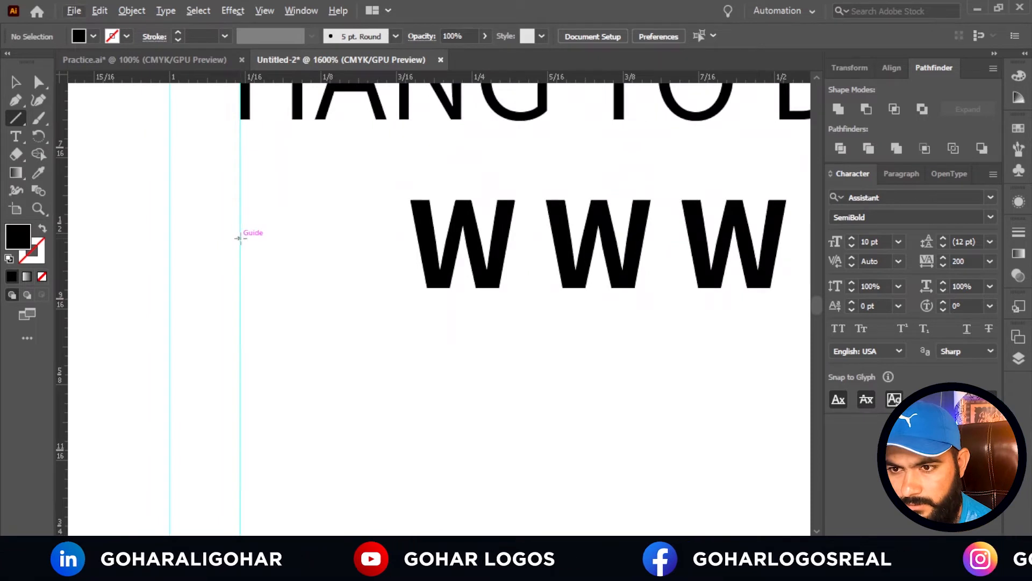
left_click_drag(239, 238, 376, 238)
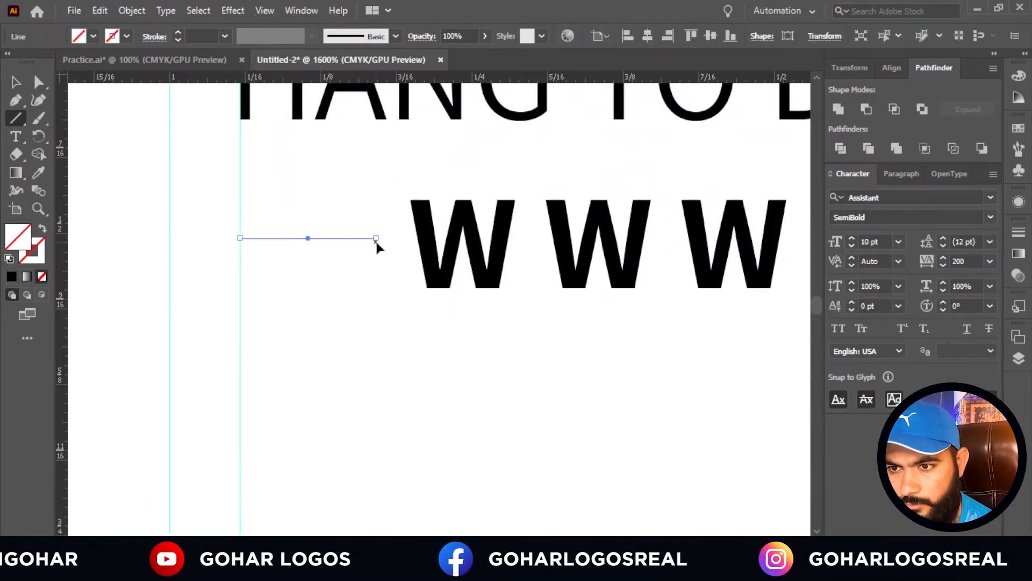
left_click(15, 82)
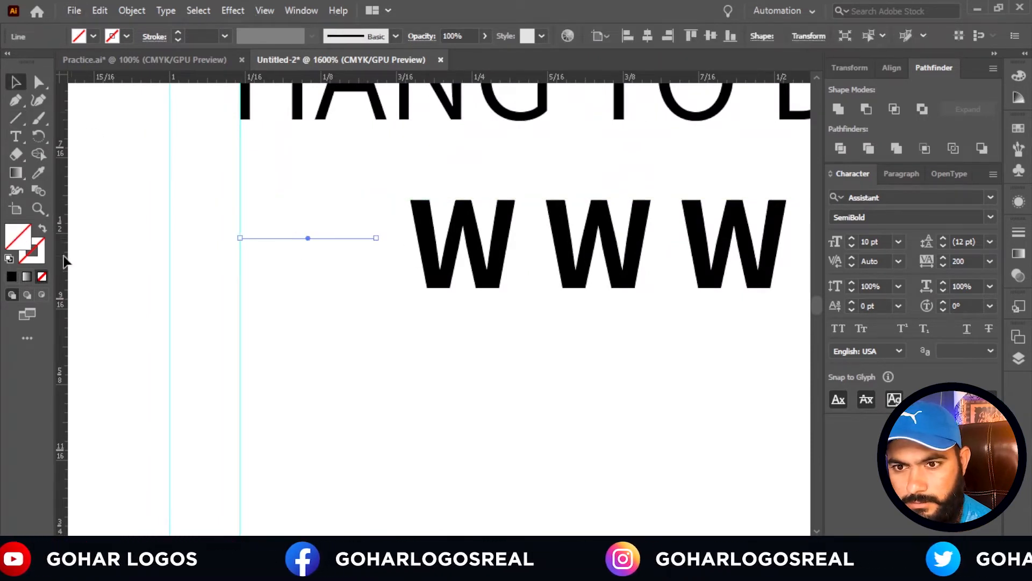
left_click(12, 276)
left_click(43, 228)
left_click(243, 276)
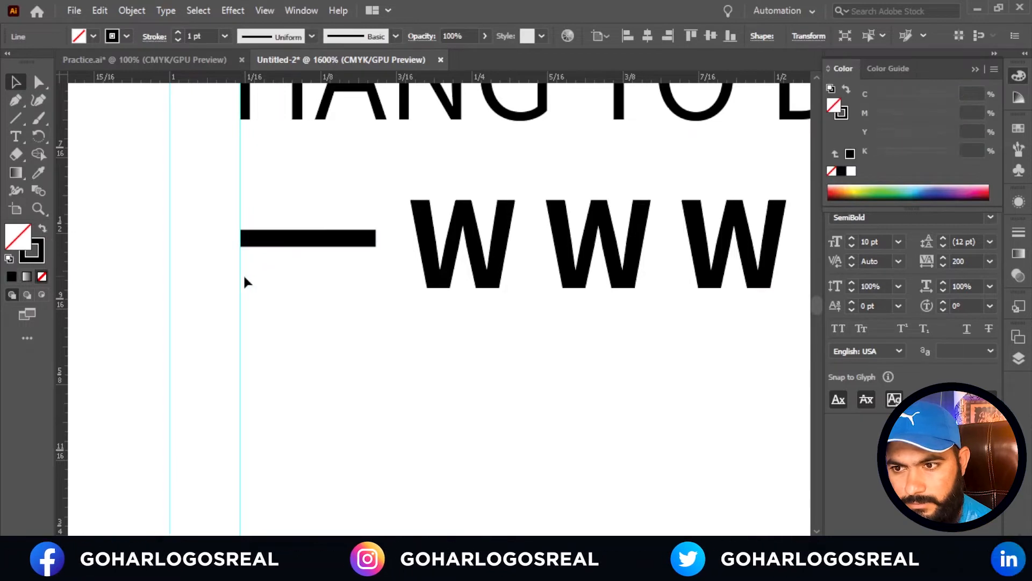
Copy the short dash to the other side of the website text, ending at the right guide.
scroll(215, 298, "down", 4)
scroll(195, 315, "down", 1)
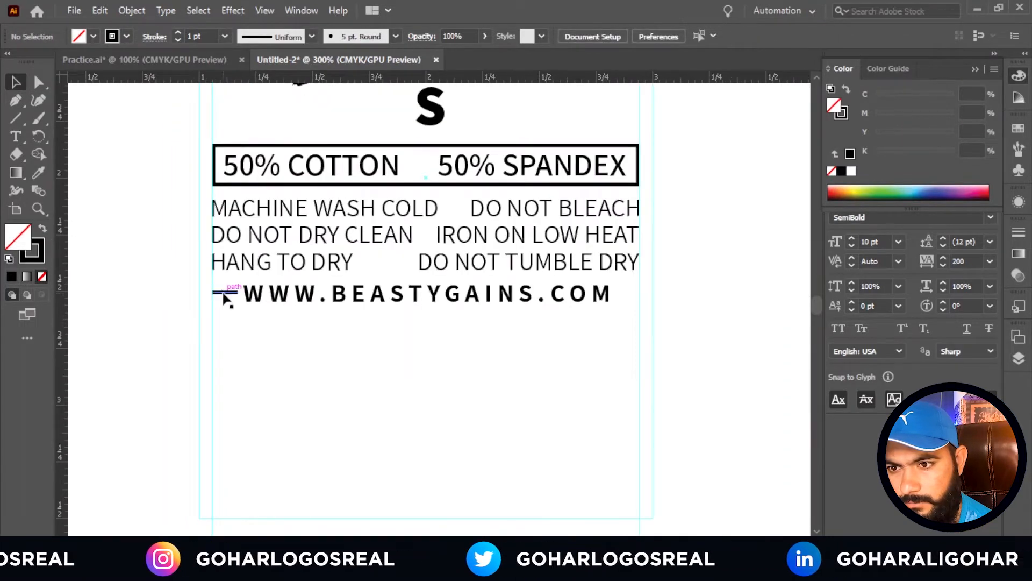
left_click_drag(223, 293, 624, 322)
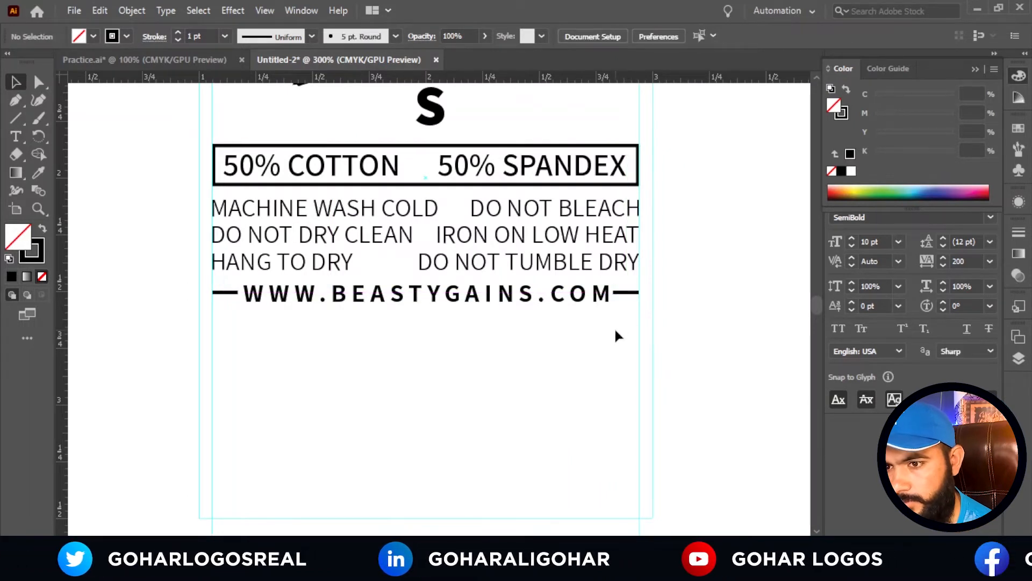
Set the website text's tracking to 180 and shift it slightly right between the two dashes.
left_click(569, 297)
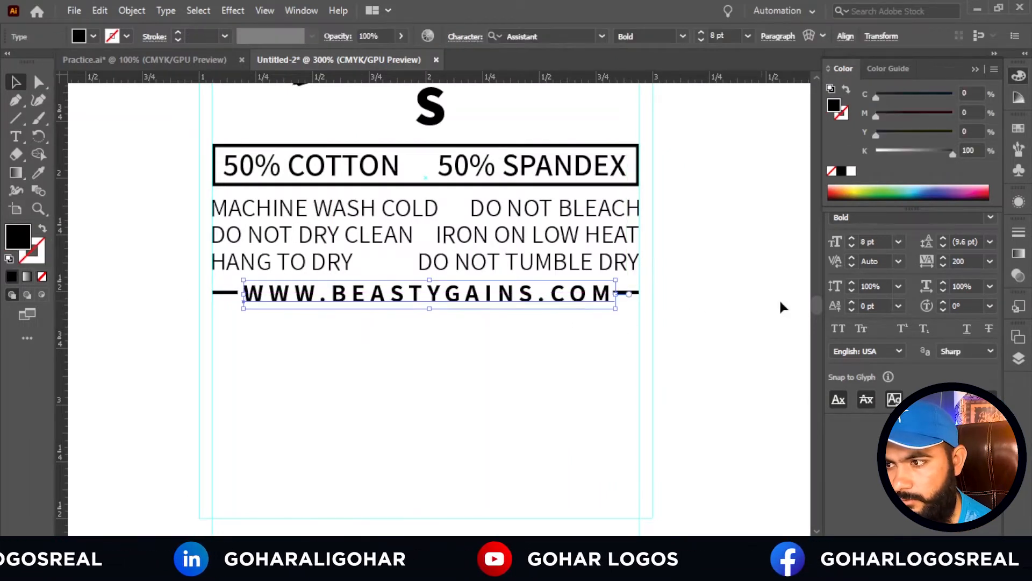
left_click(978, 261)
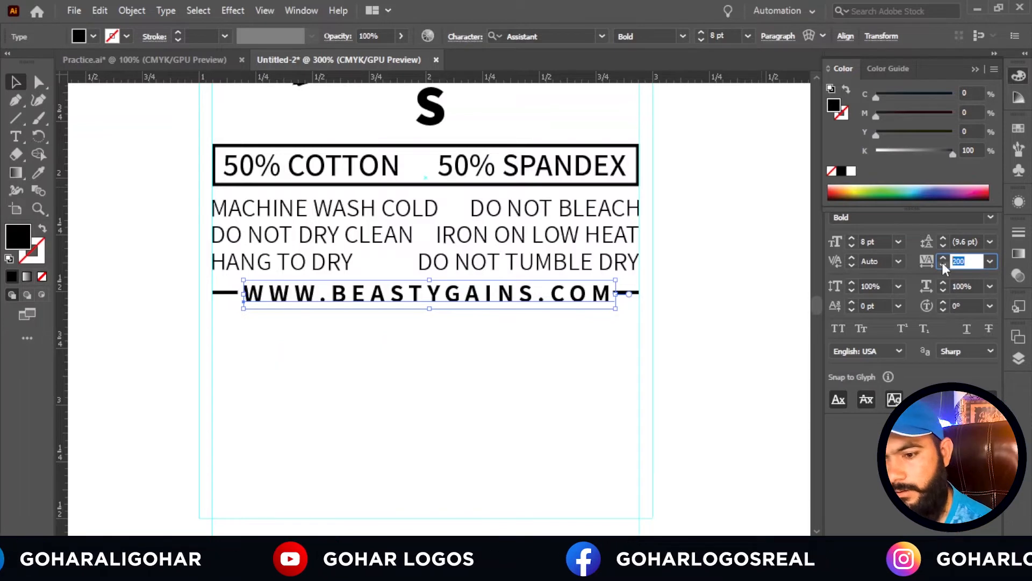
type("180")
key("Return")
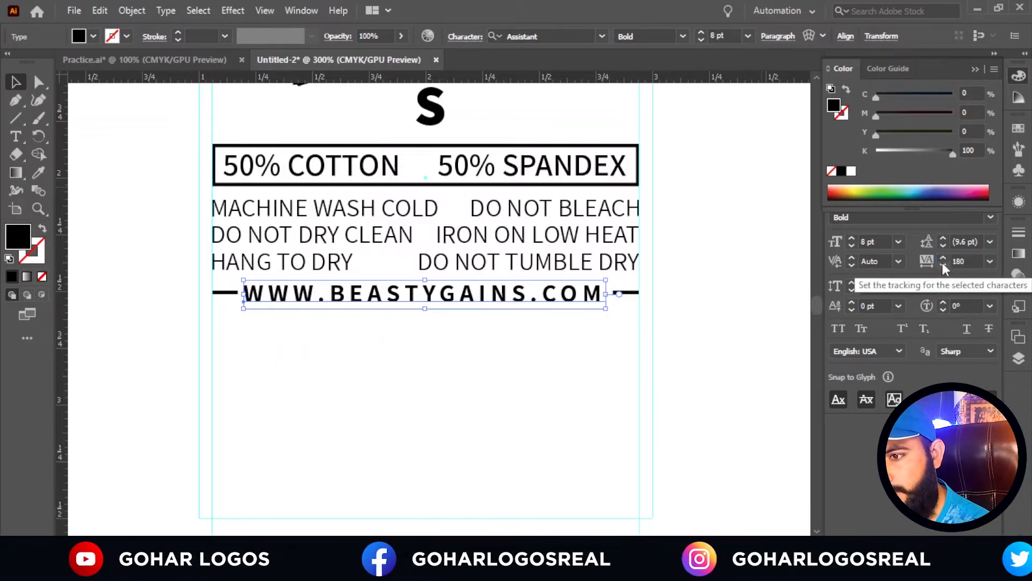
left_click(612, 352)
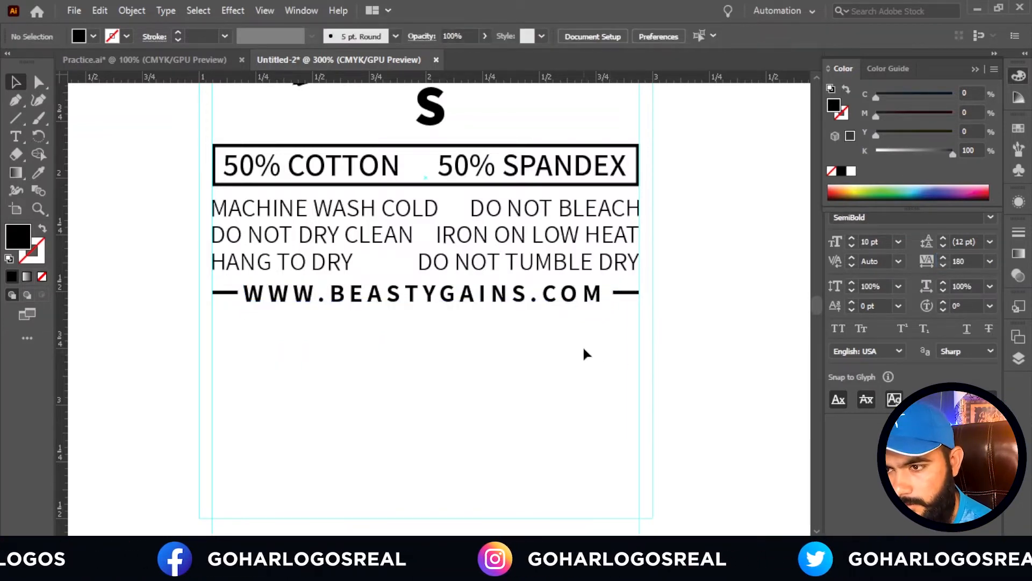
left_click(579, 303)
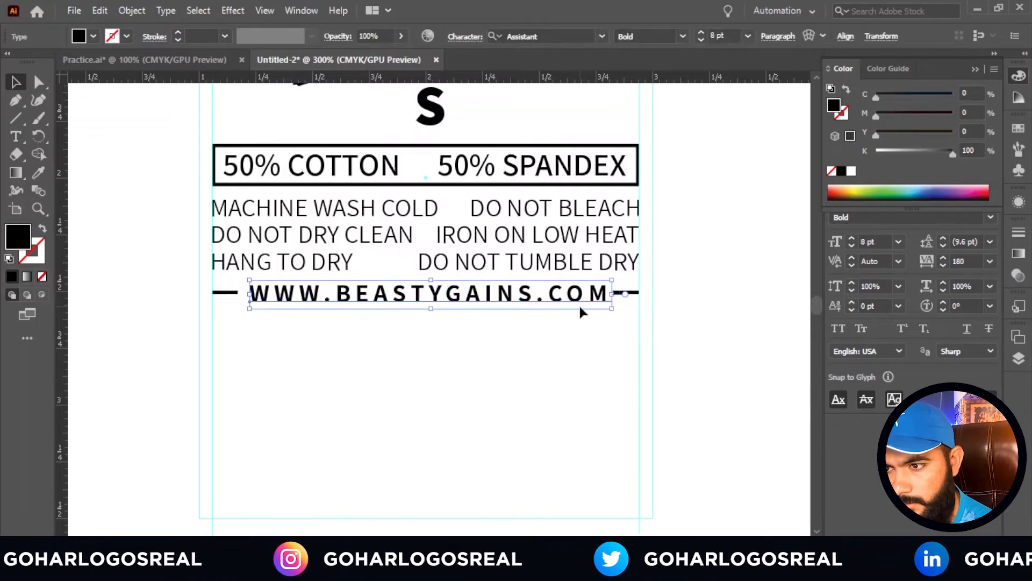
left_click(574, 356)
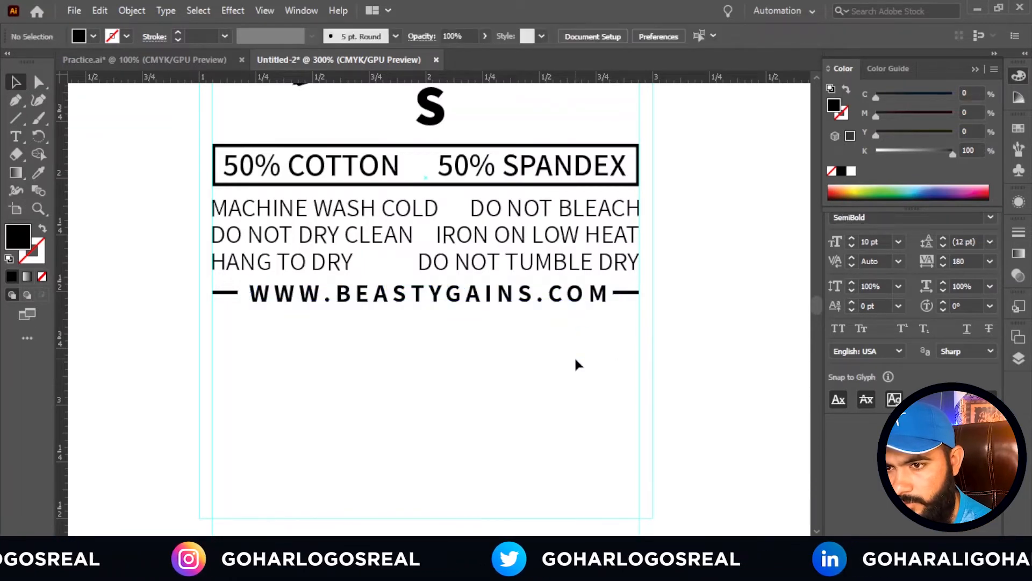
Tighten the website text's tracking to 150.
left_click(527, 302)
left_click(916, 268)
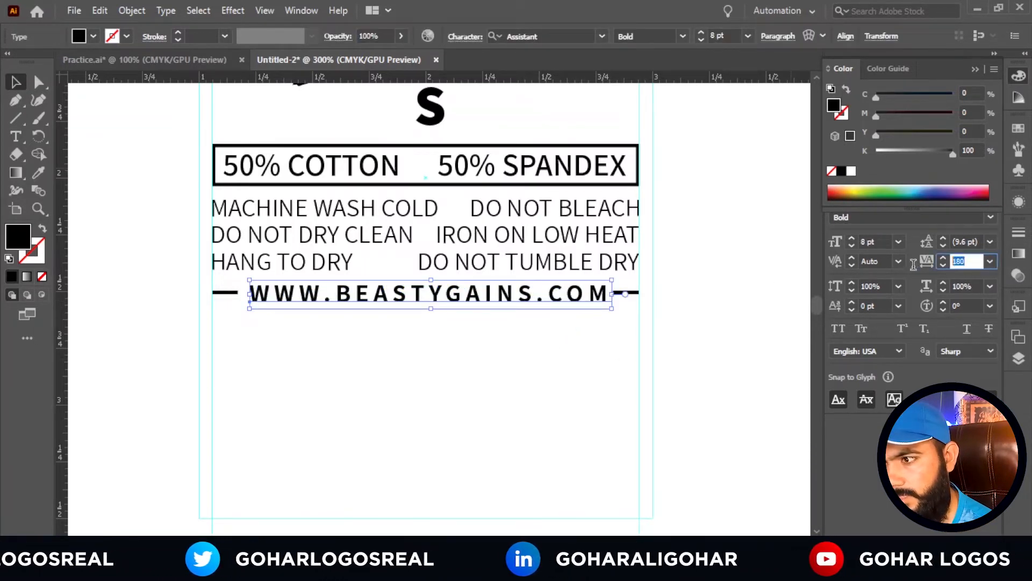
type("15")
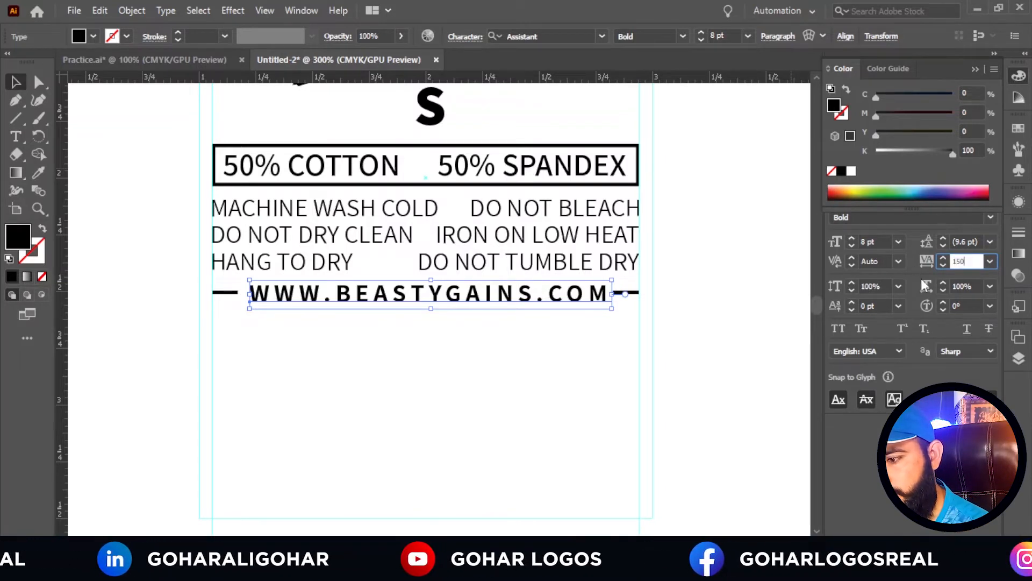
type("0")
key("Return")
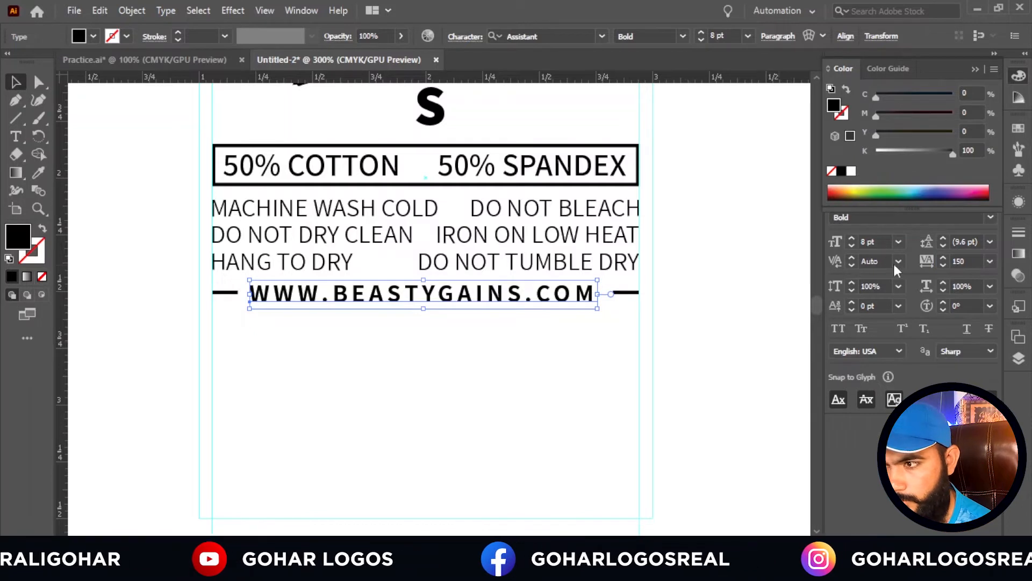
Set the website text's tracking to 100 and move it right to centre it between the two dashes.
left_click(988, 261)
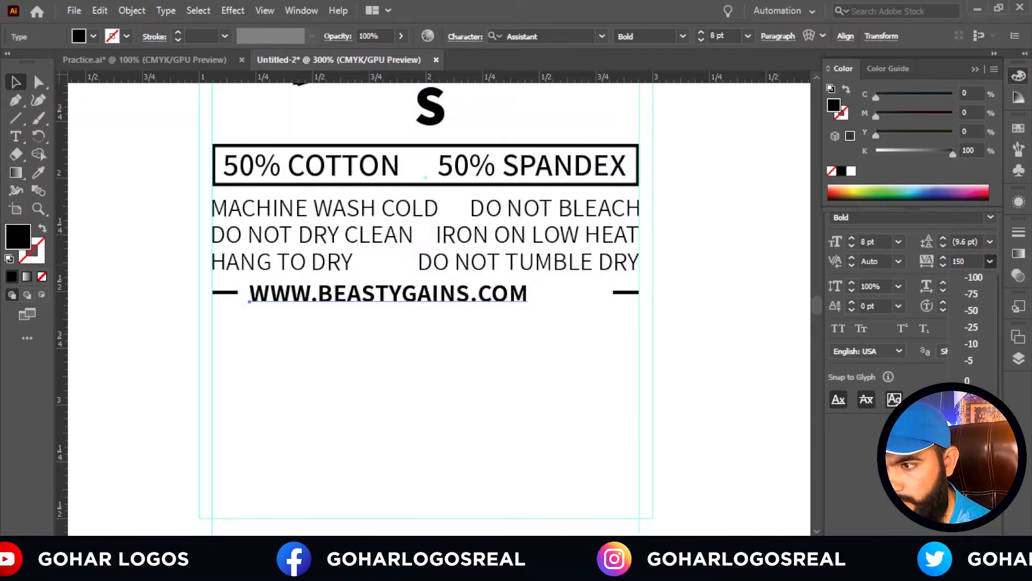
left_click(972, 484)
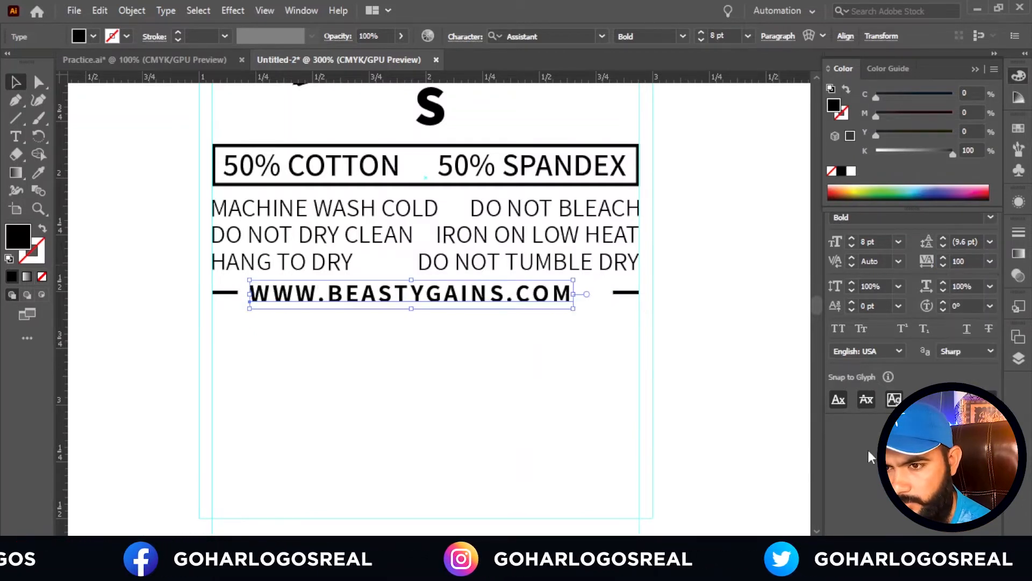
left_click(430, 372)
scroll(479, 313, "up", 1)
scroll(467, 326, "up", 1)
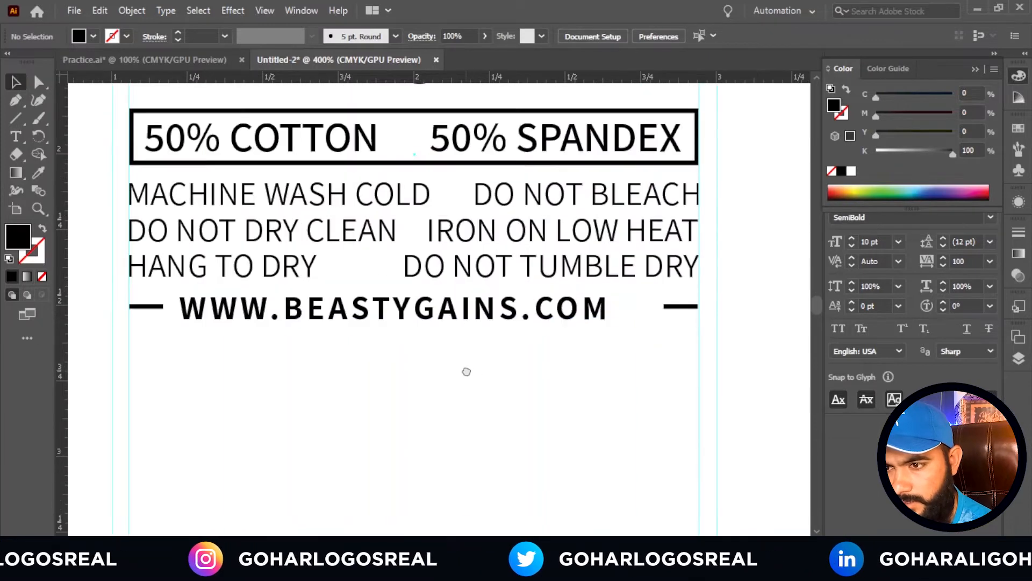
left_click_drag(519, 314, 543, 313)
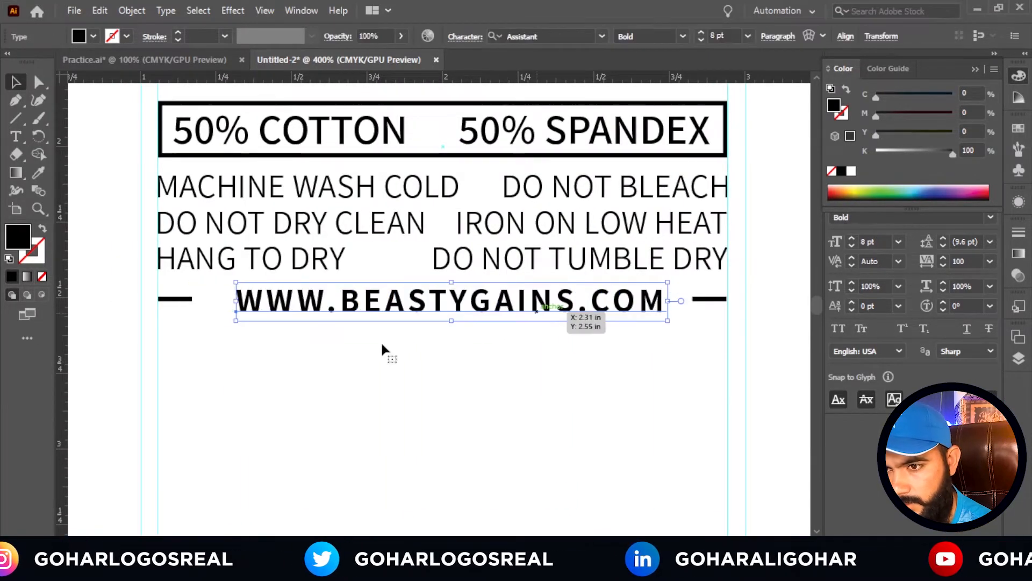
left_click(382, 349)
Lengthen the left dash to about 0.21 in towards the website text and copy it straight across to the ".COM" end.
scroll(183, 364, "up", 2)
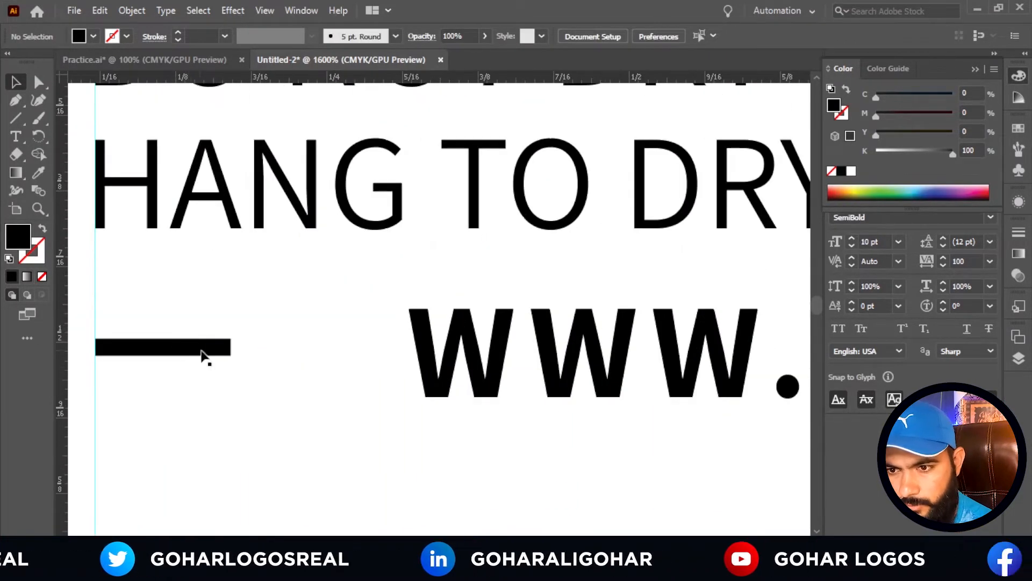
left_click(201, 350)
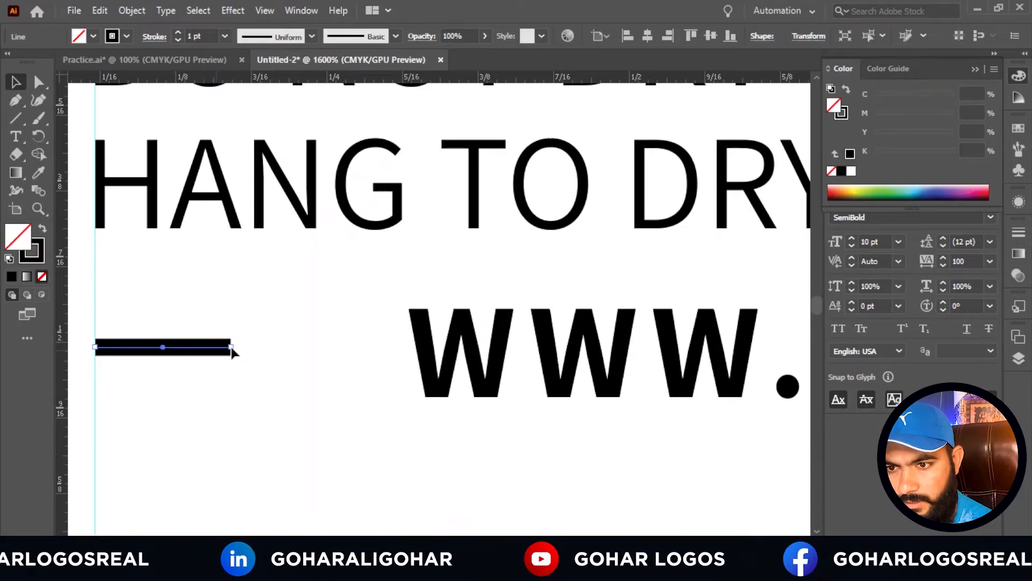
left_click_drag(231, 349, 610, 379)
left_click(342, 364)
scroll(344, 365, "down", 6)
scroll(643, 383, "up", 3)
scroll(631, 377, "up", 3)
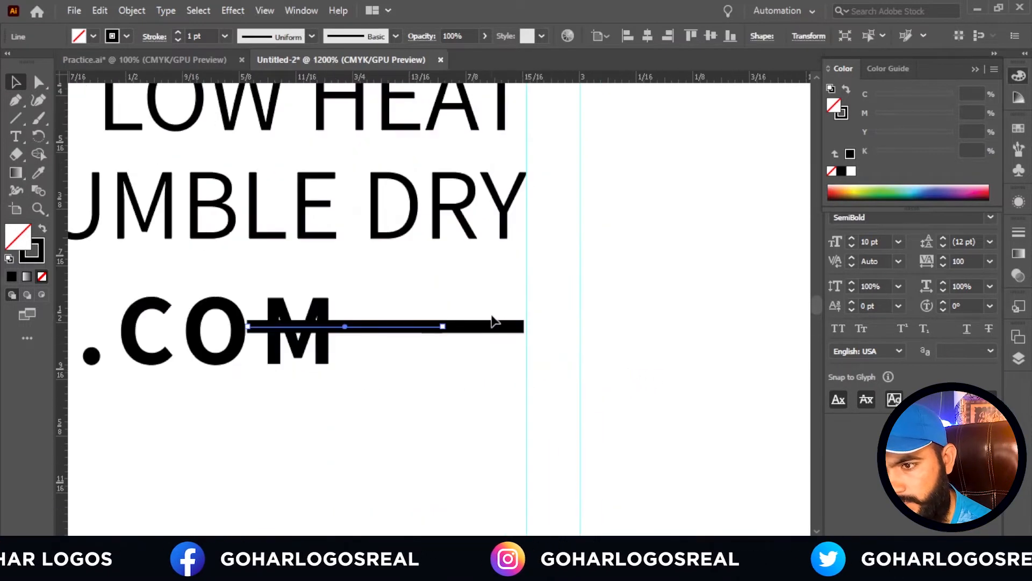
Delete the old short dash after ".COM" and move the longer copy right until it ends at the right guide.
left_click(493, 327)
key("Delete")
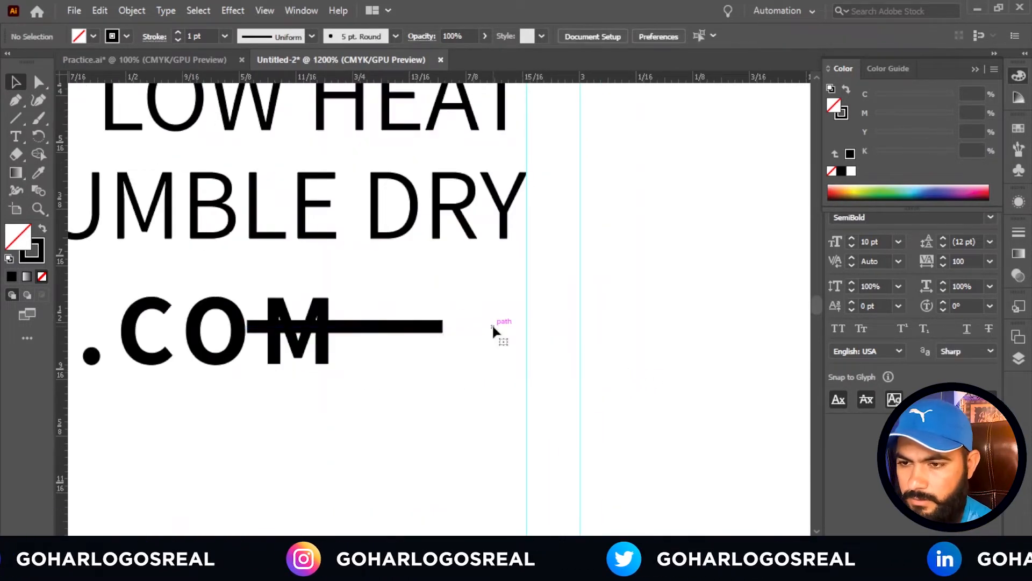
left_click_drag(408, 330, 476, 356)
scroll(511, 328, "up", 3)
left_click(650, 350)
scroll(618, 384, "down", 6)
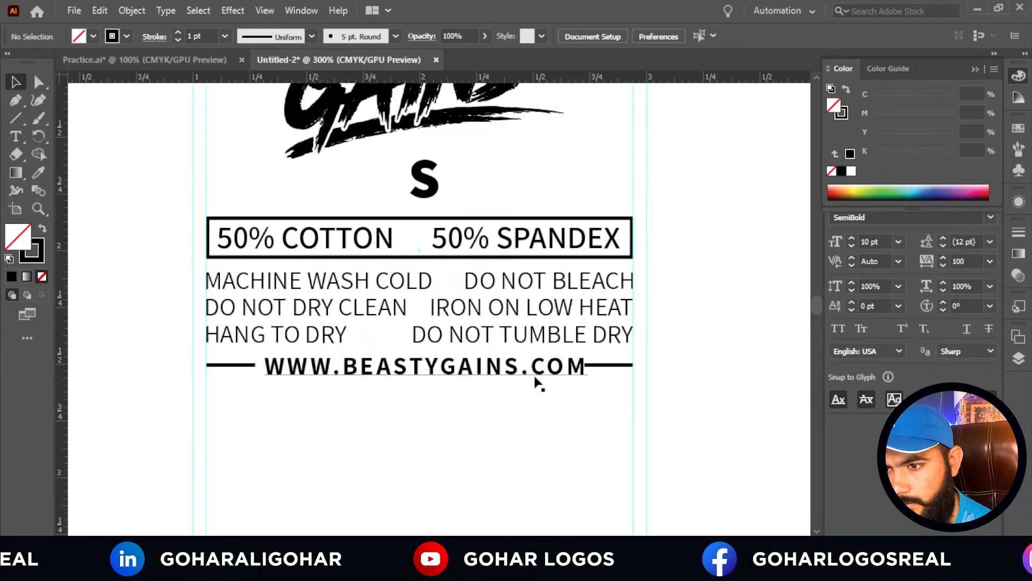
Nudge the website text slightly left and shorten the left dash to about 0.16 in by pulling back its end nearest the text.
left_click_drag(533, 374, 528, 372)
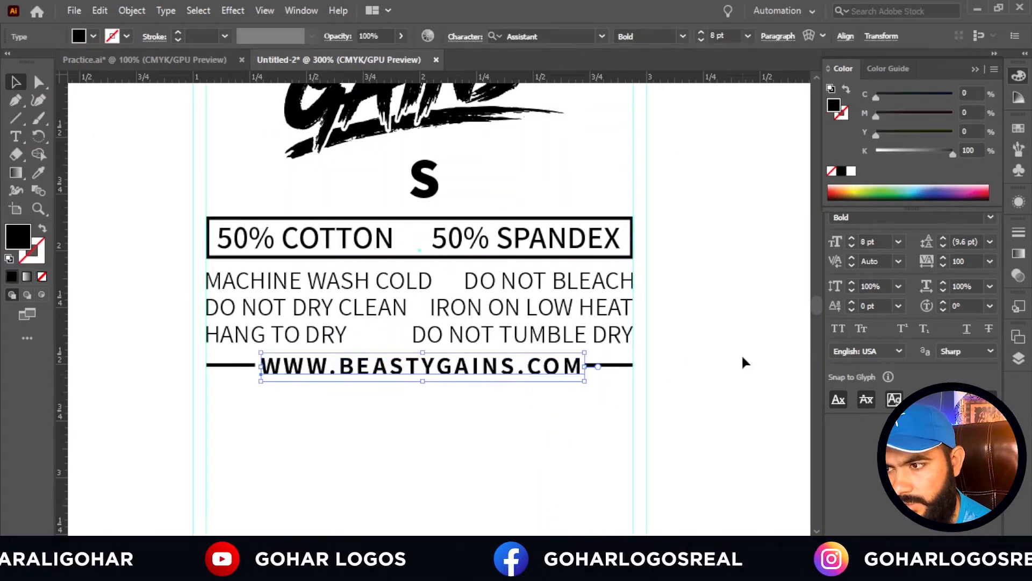
left_click(575, 425)
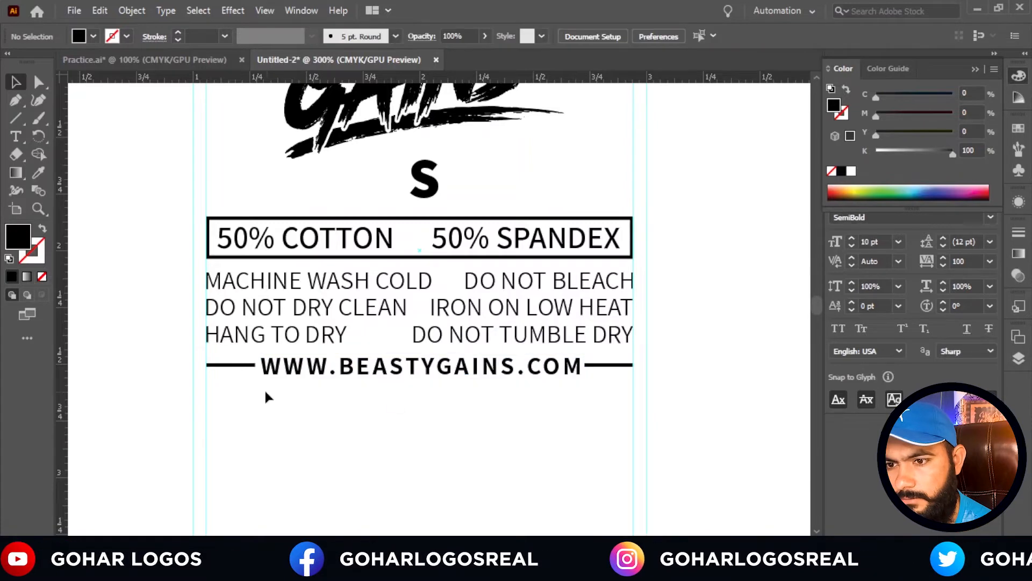
scroll(250, 357, "up", 4)
left_click(255, 343)
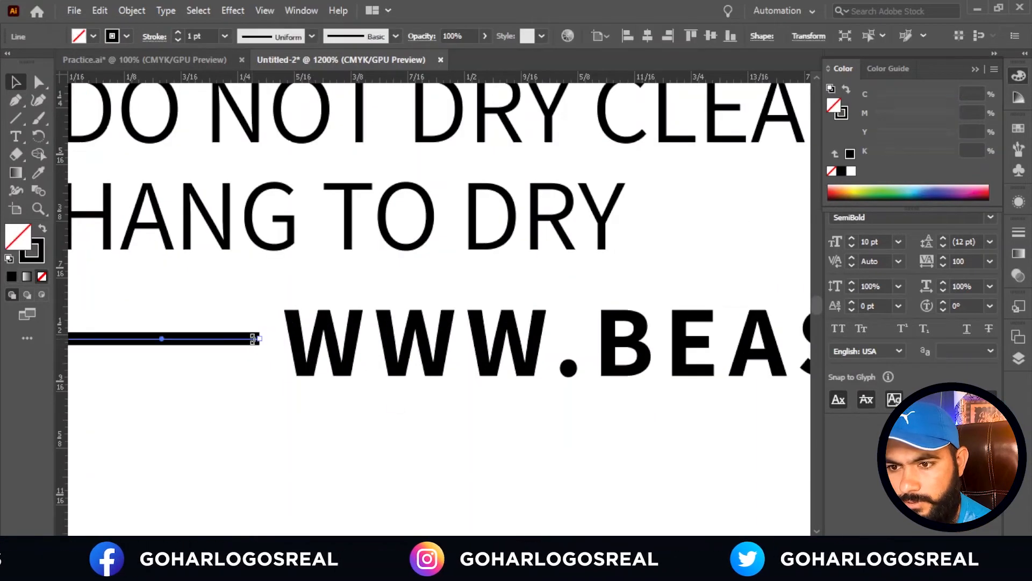
left_click_drag(260, 342, 202, 352)
left_click(201, 352)
scroll(201, 352, "down", 5)
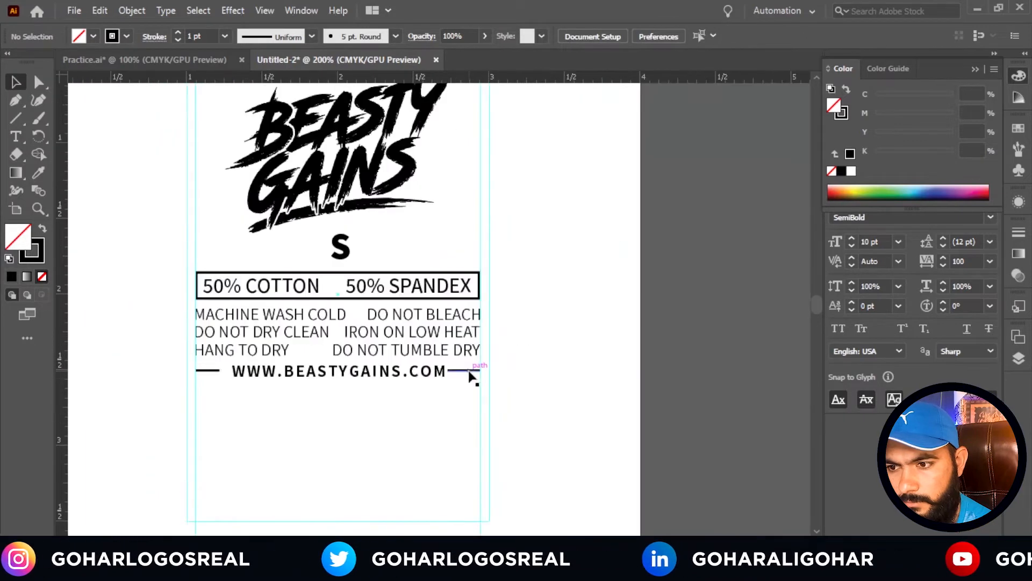
Replace the long dash after ".COM" with a straight-across copy of the shortened left dash, ending at the right guide.
left_click(469, 371)
key("Delete")
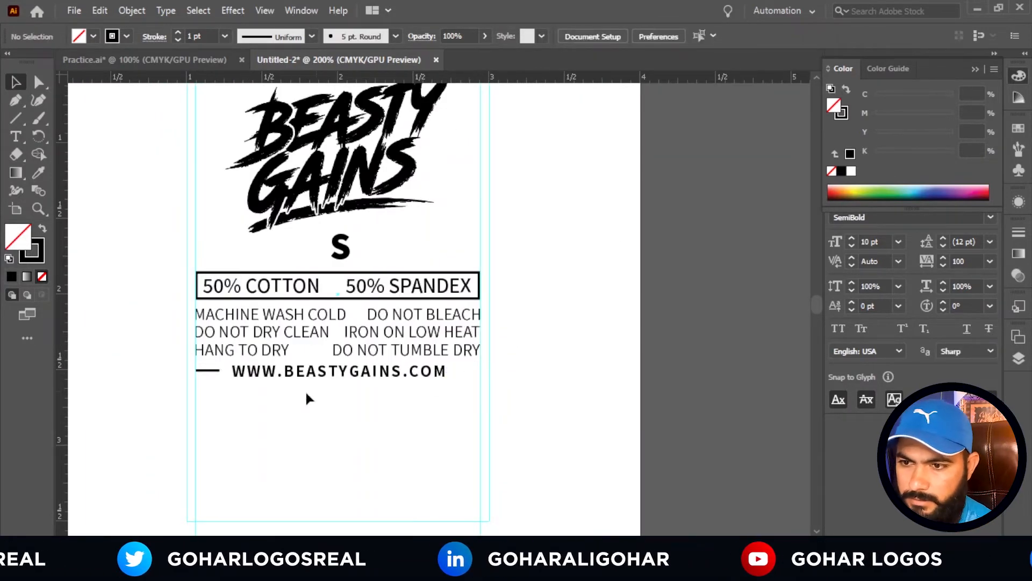
left_click_drag(209, 373, 468, 376)
scroll(468, 375, "up", 10)
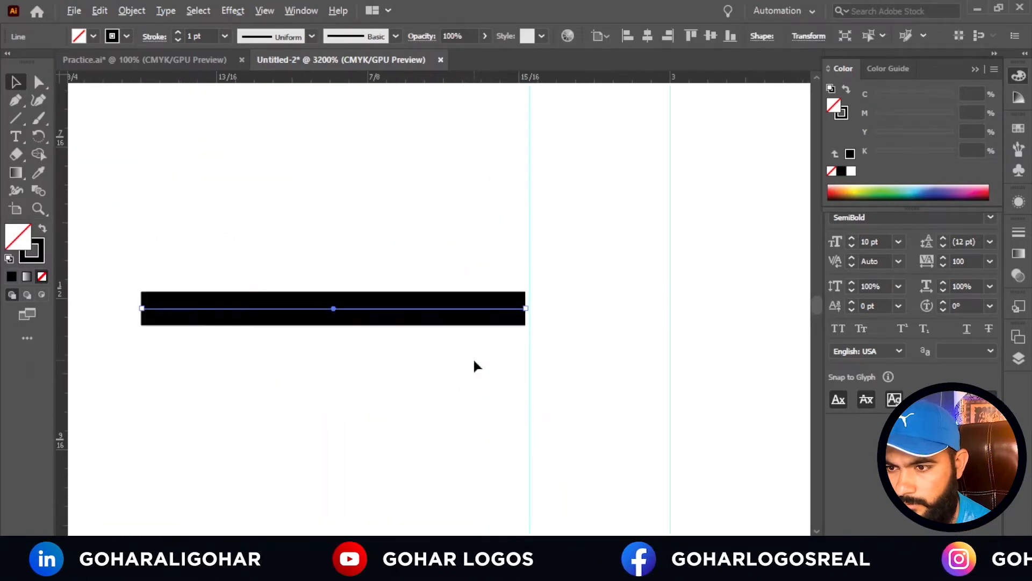
left_click_drag(469, 271, 507, 275)
left_click(605, 318)
scroll(605, 317, "down", 8)
scroll(605, 334, "down", 3)
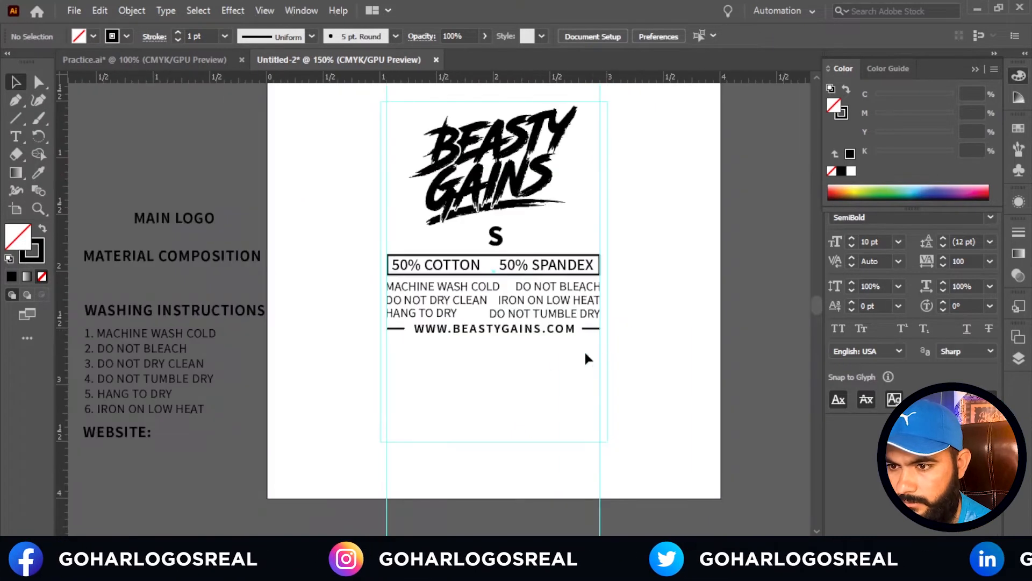
scroll(487, 395, "down", 2)
left_click(543, 273)
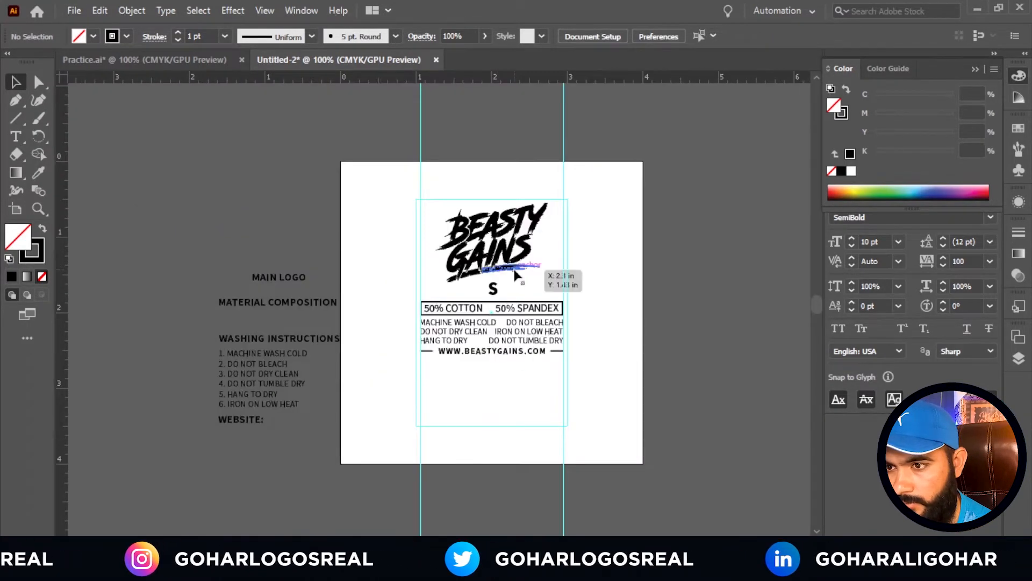
Draw a black ellipse over the size letter S, between the BEASTY GAINS logo and the material composition box.
scroll(543, 272, "up", 2)
left_click(625, 306)
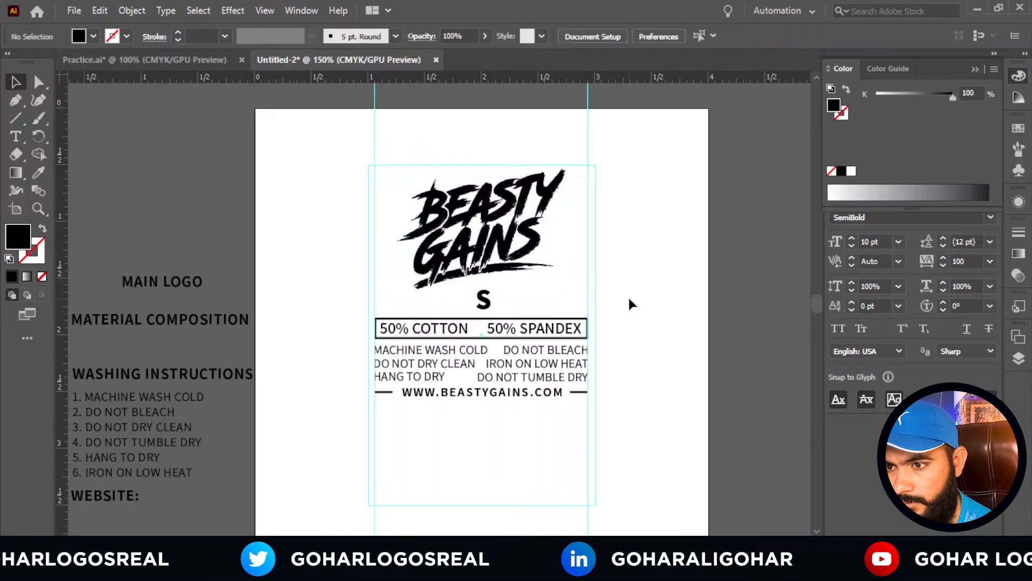
scroll(489, 308, "up", 4)
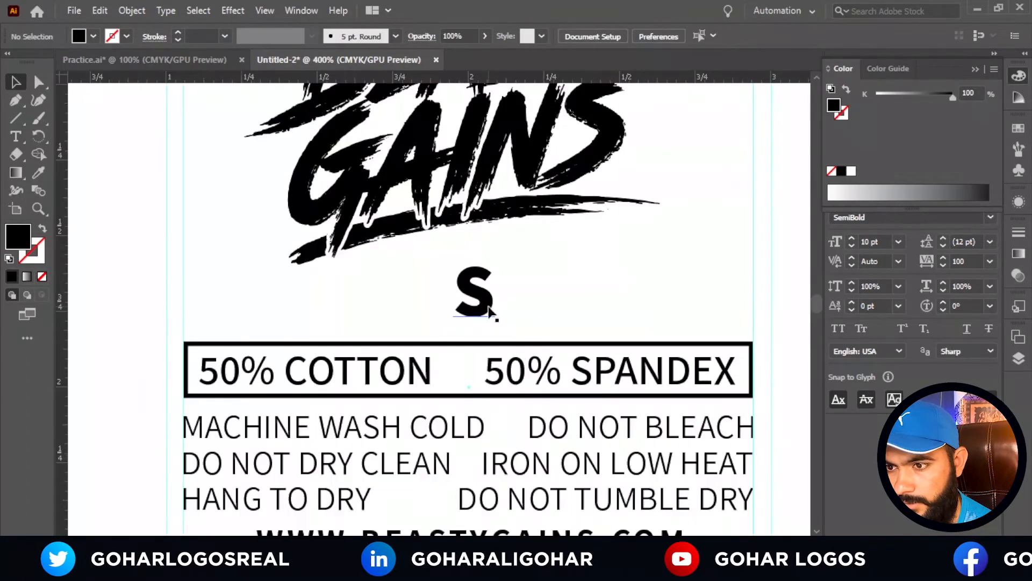
left_click(16, 118)
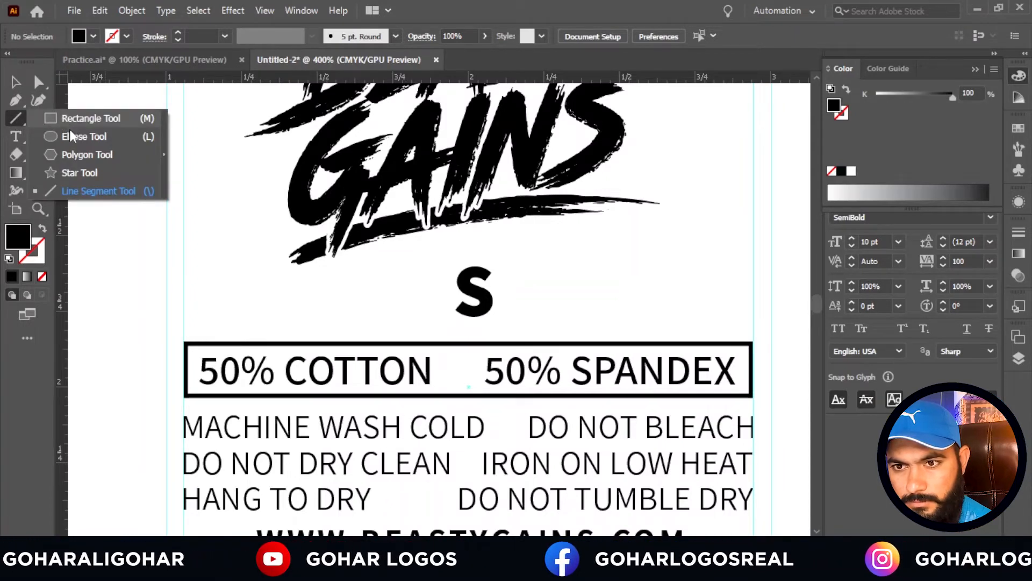
left_click(73, 136)
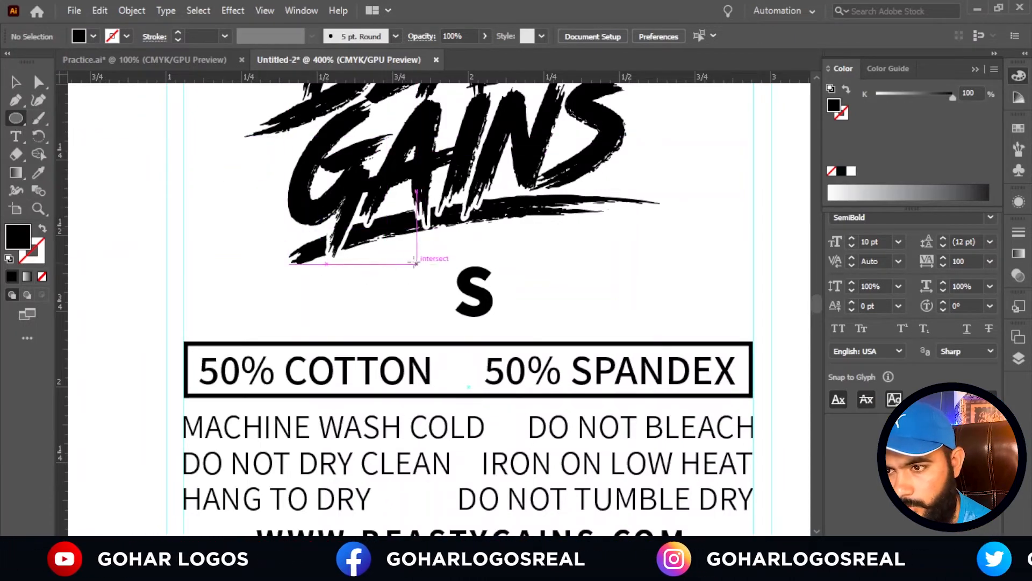
left_click_drag(413, 250, 534, 326)
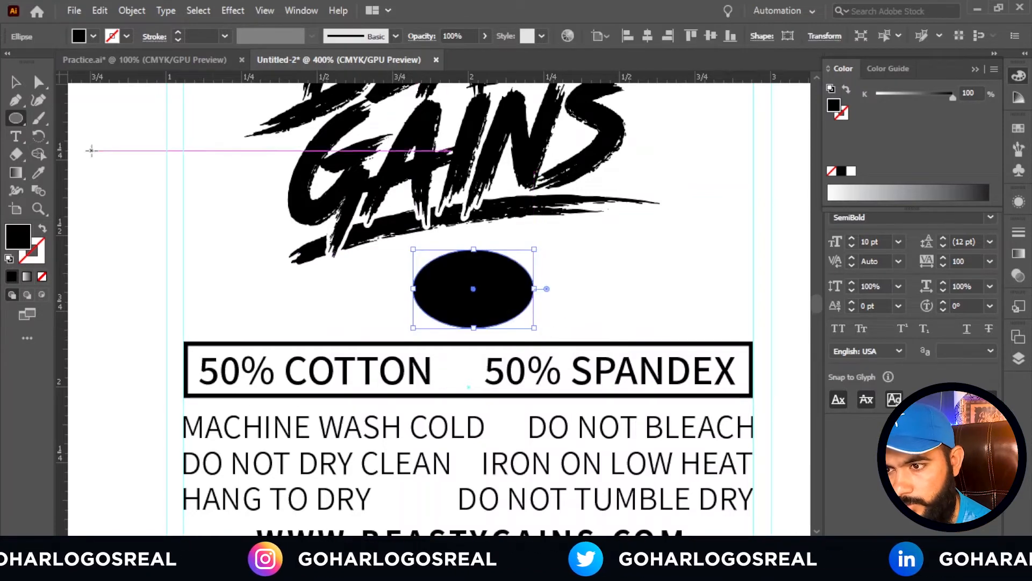
left_click(16, 82)
left_click(239, 251)
scroll(281, 262, "down", 3)
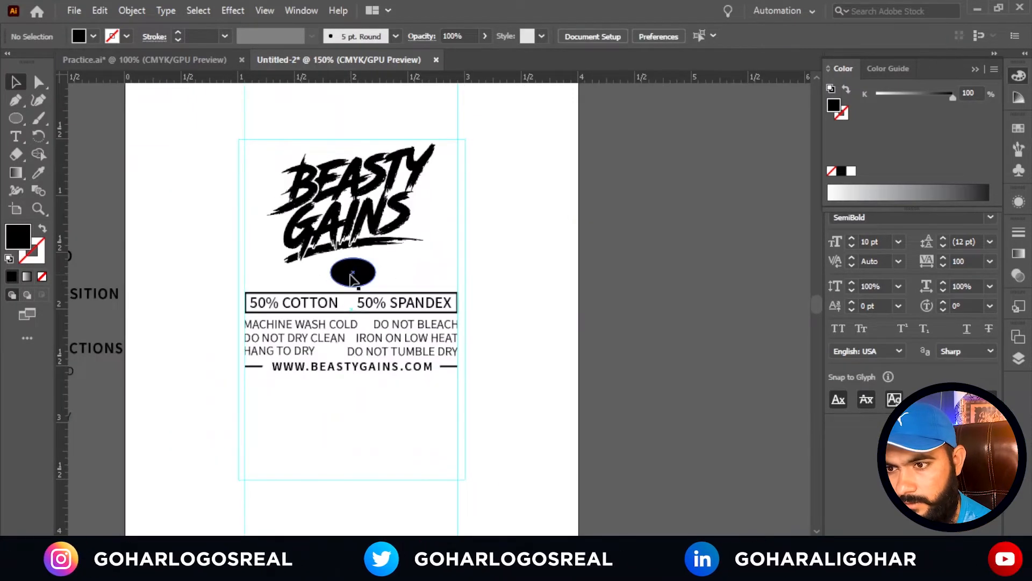
Send the black ellipse to the back of the stacking order.
left_click(352, 274)
scroll(352, 276, "up", 2)
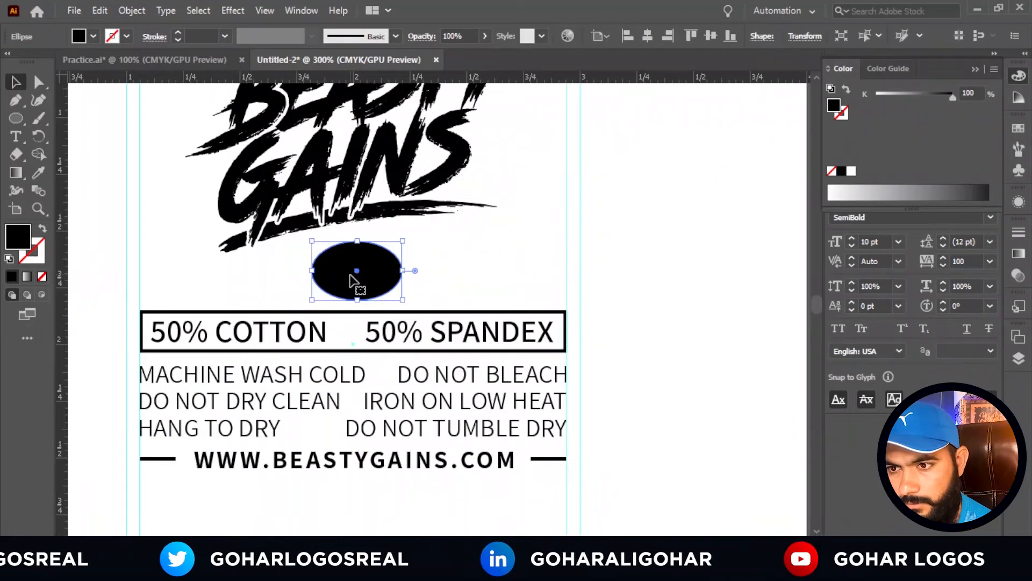
right_click(351, 280)
mouse_move(428, 473)
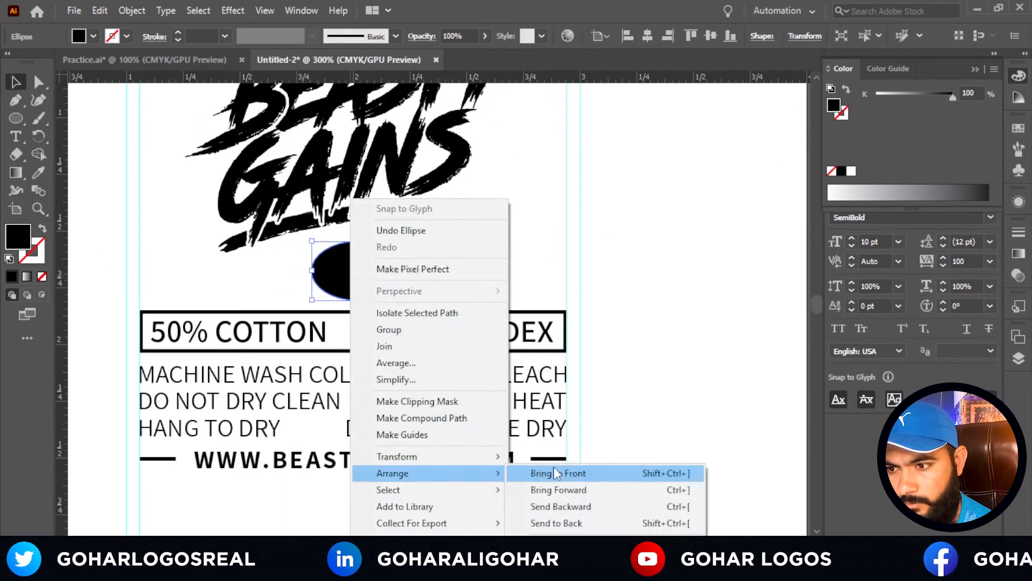
left_click(556, 523)
left_click(509, 231)
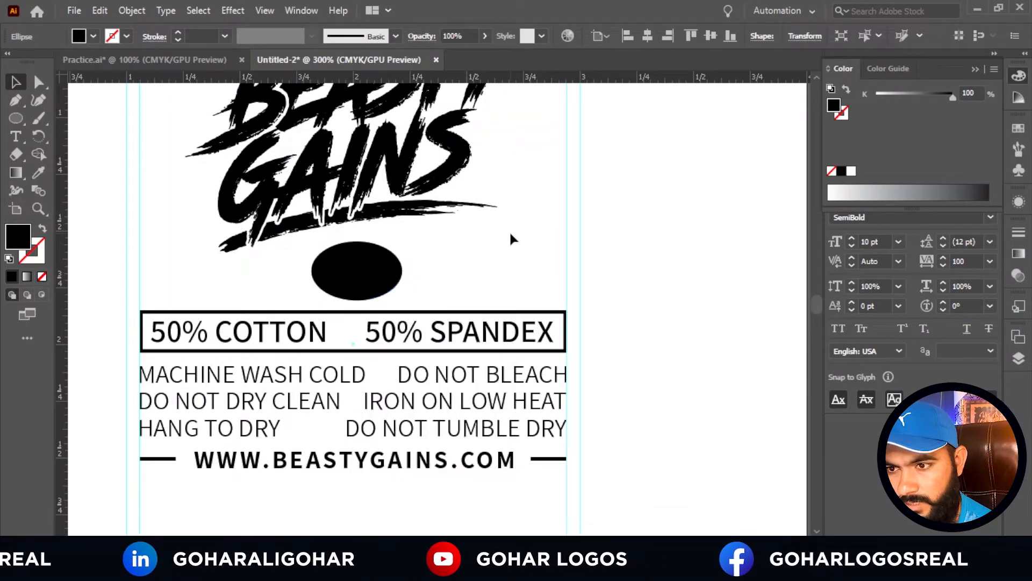
Recolor the size letter S white by sampling the white label background with the Eyedropper.
left_click(365, 274)
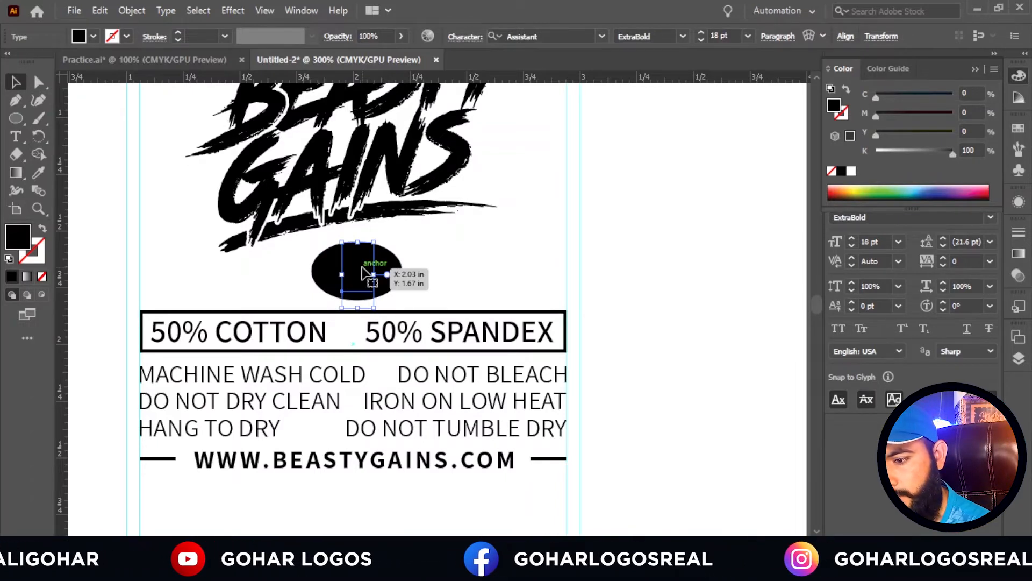
key("i")
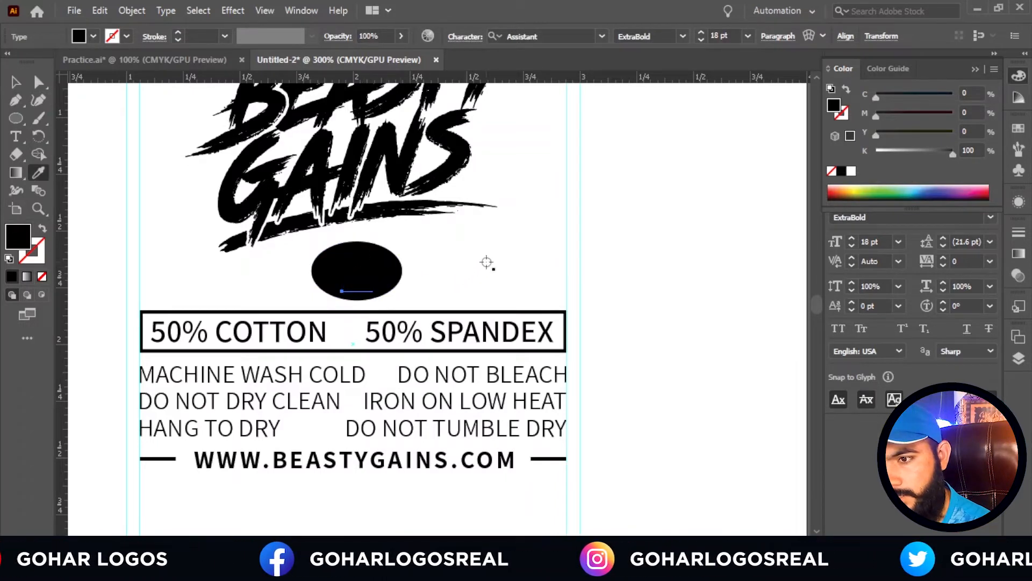
left_click(486, 262)
key("v")
left_click(486, 260)
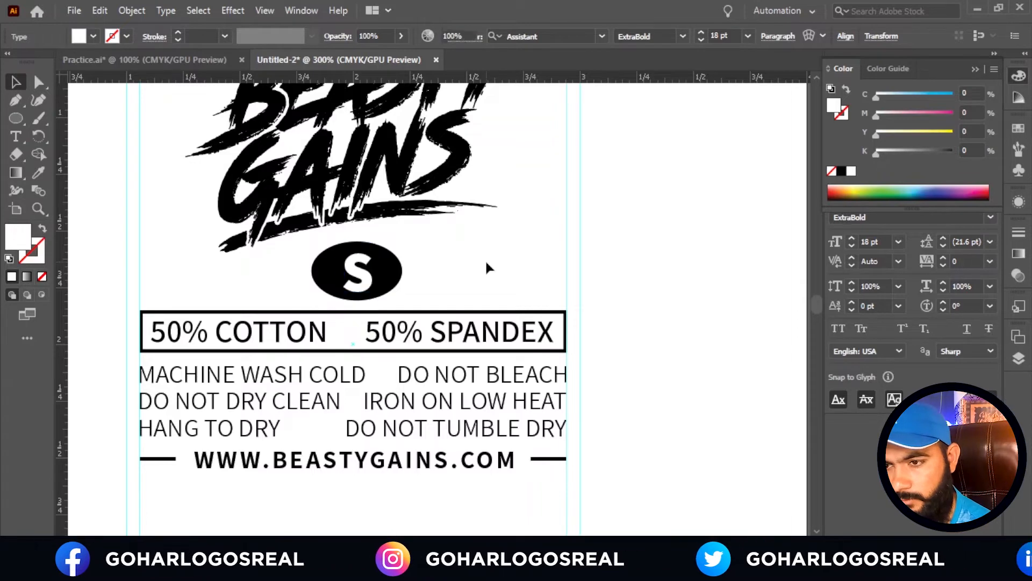
Inspect the white S on its black ellipse up close and against the whole label layout.
scroll(359, 300, "up", 3)
left_click(368, 283)
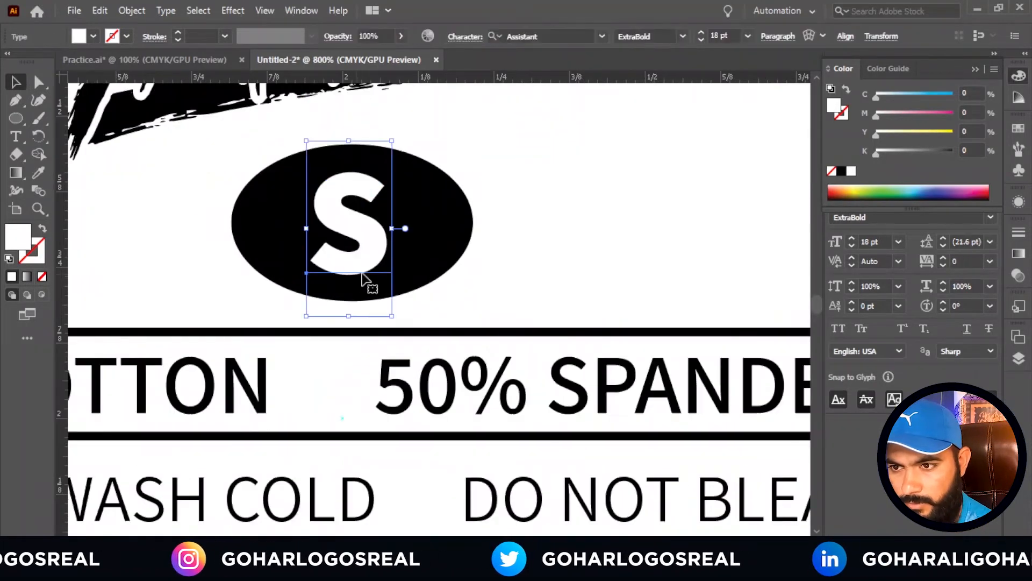
left_click(497, 256)
key("ctrl+0")
scroll(508, 297, "down", 1)
scroll(598, 298, "up", 1)
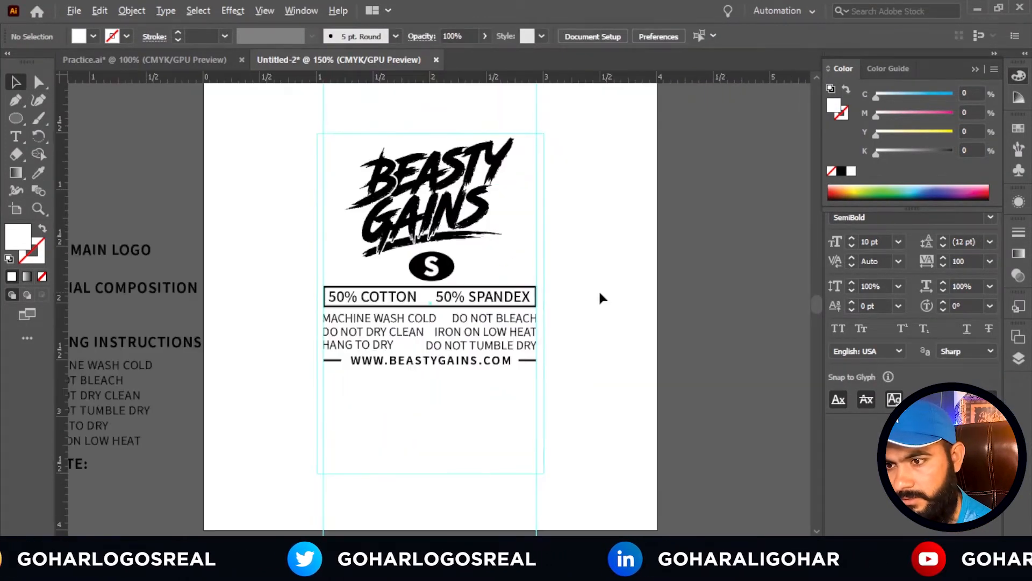
scroll(457, 274, "up", 3)
scroll(466, 273, "up", 1)
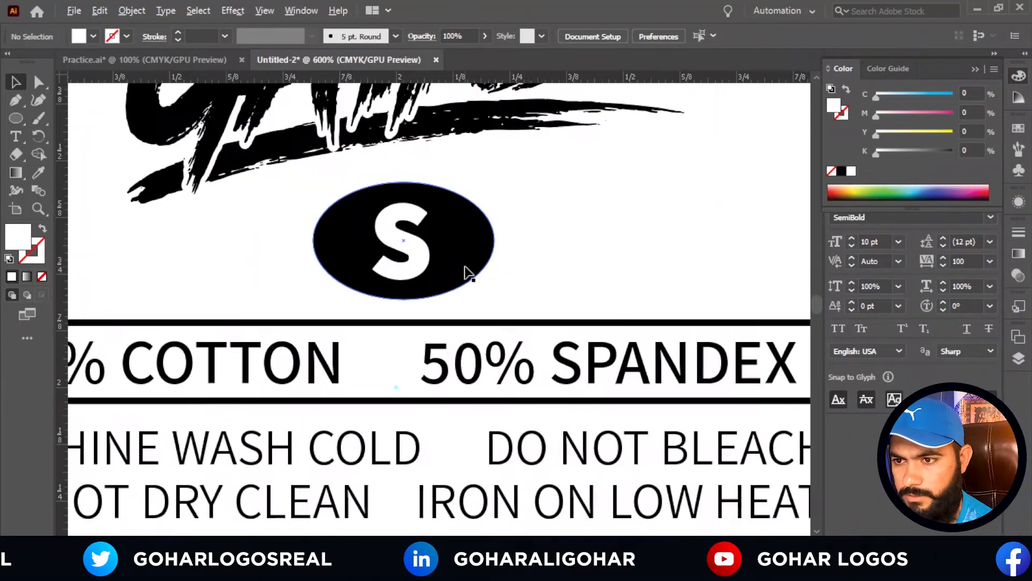
Replace the ellipse behind the size letter with a freehand-sized black circle and delete the ellipse.
left_click_drag(466, 264, 663, 265)
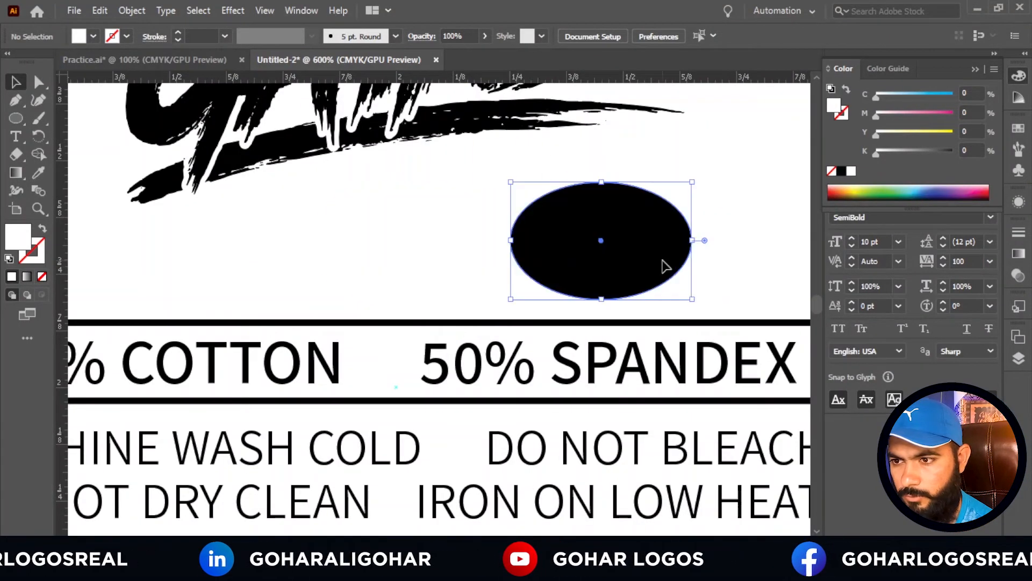
left_click(12, 121)
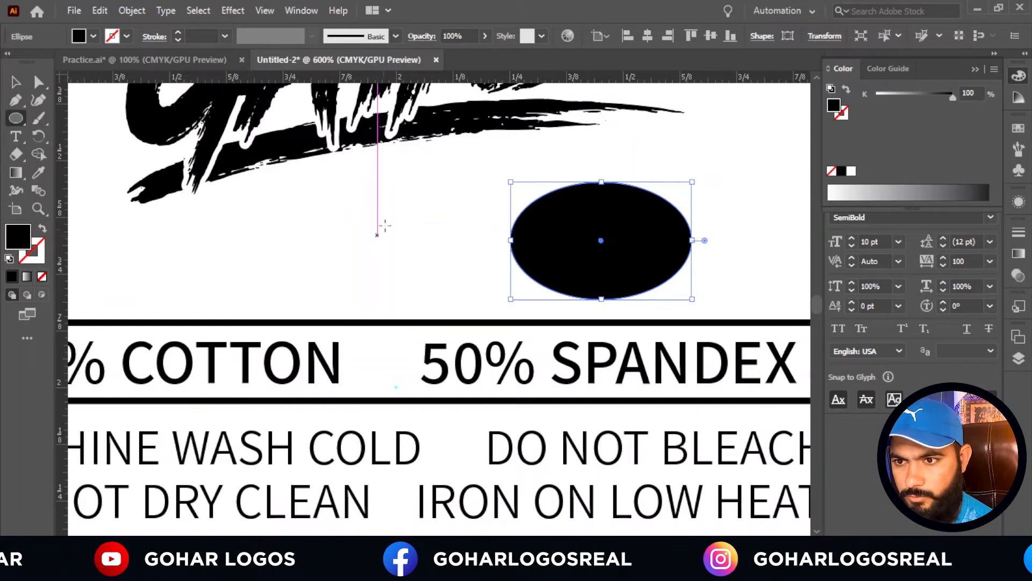
left_click_drag(340, 211, 436, 250)
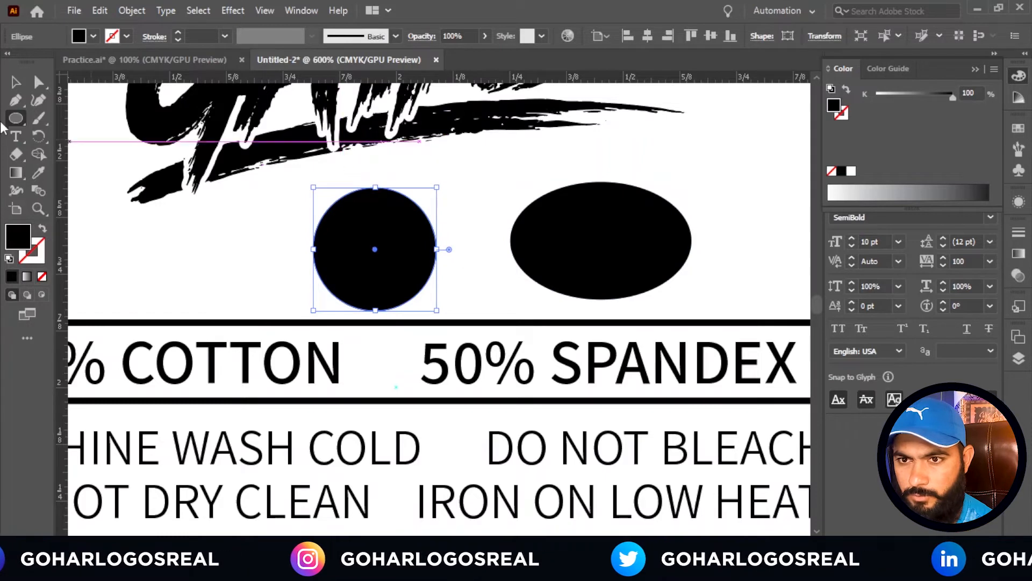
left_click(16, 82)
left_click(651, 244)
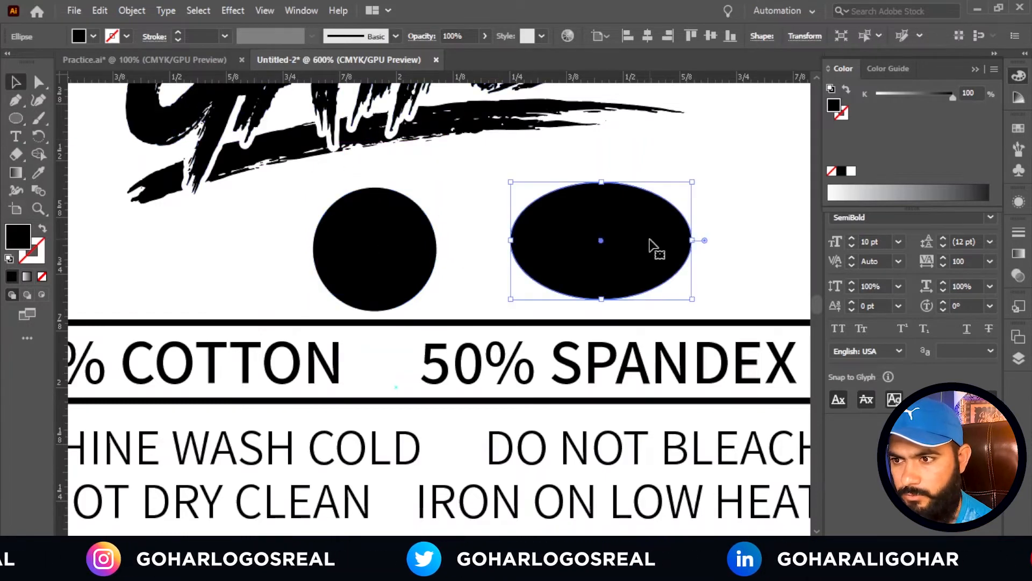
key("Delete")
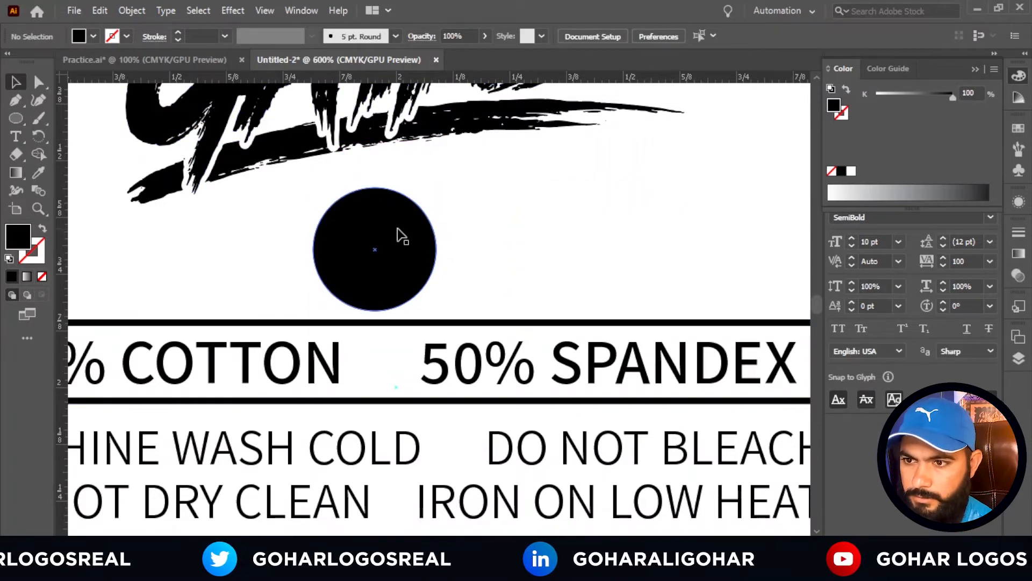
Position the black circle around the size letter S and send it to the back.
left_click_drag(397, 232, 440, 231)
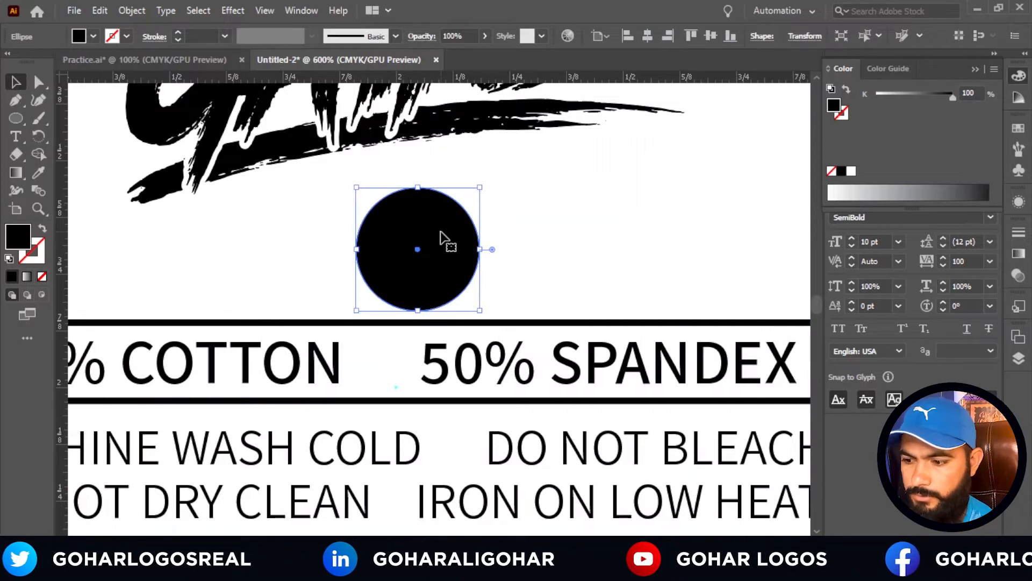
key("ctrl+shift+bracketleft")
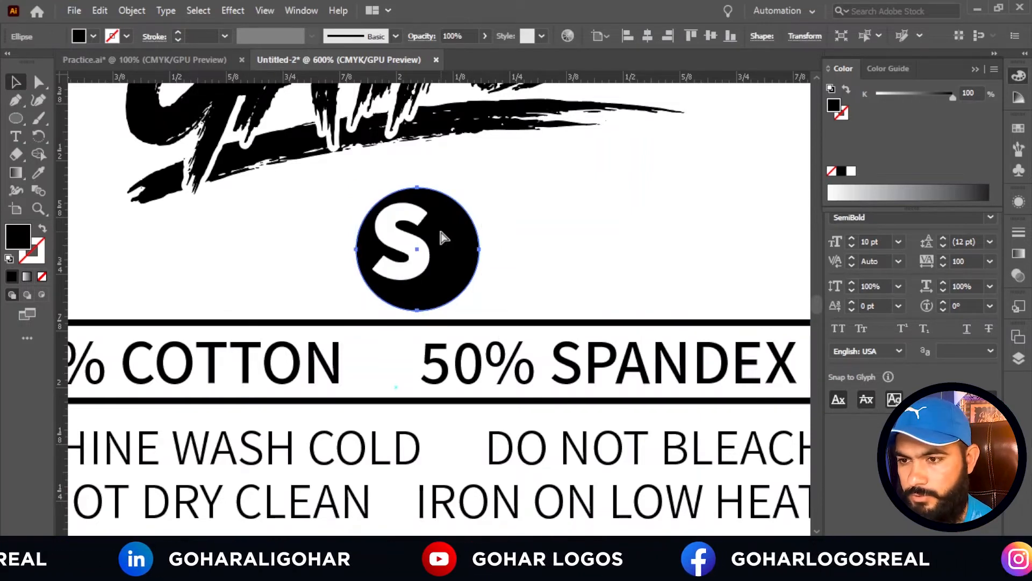
left_click(498, 240)
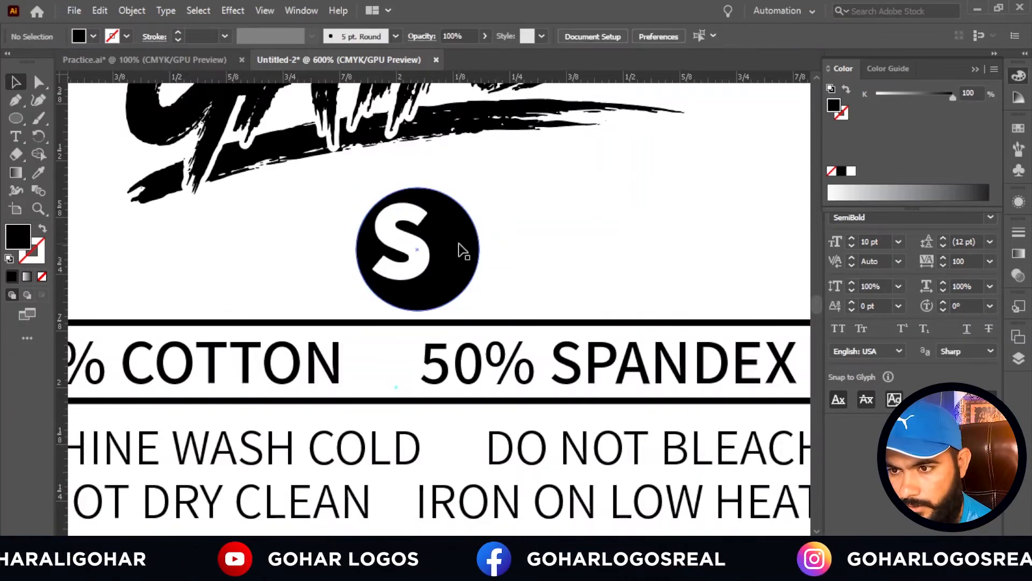
mouse_move(457, 246)
left_mouse_down()
mouse_move(451, 285)
mouse_move(469, 263)
mouse_move(451, 233)
left_mouse_up()
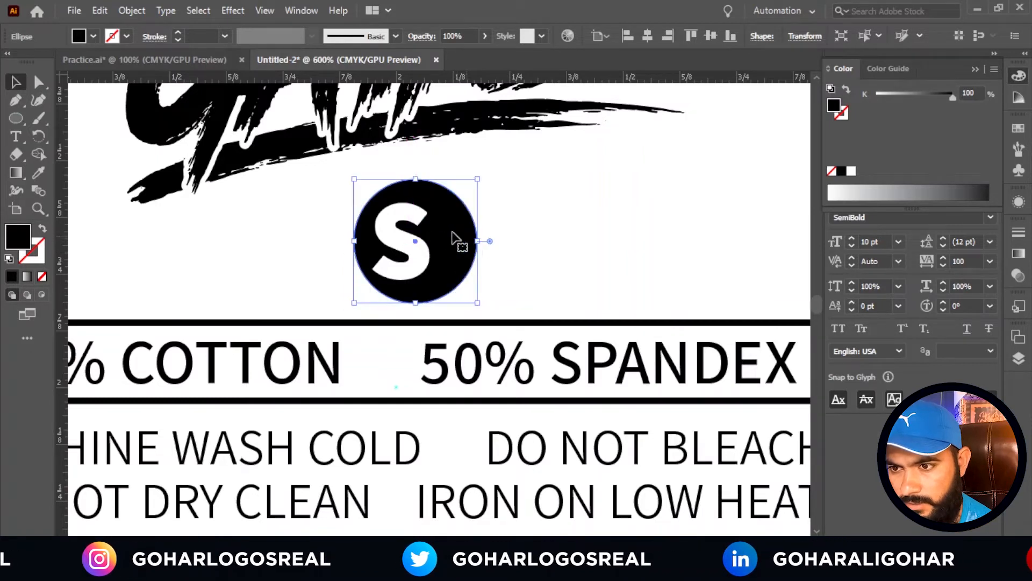
Cut the circle to its upper half by deleting its bottom anchor point.
left_click(38, 82)
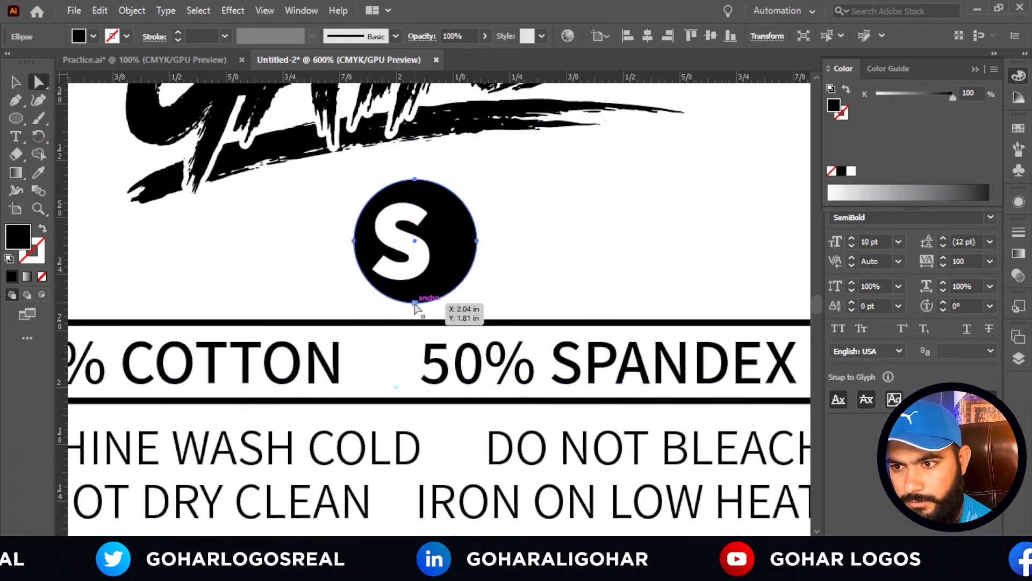
left_click(415, 303)
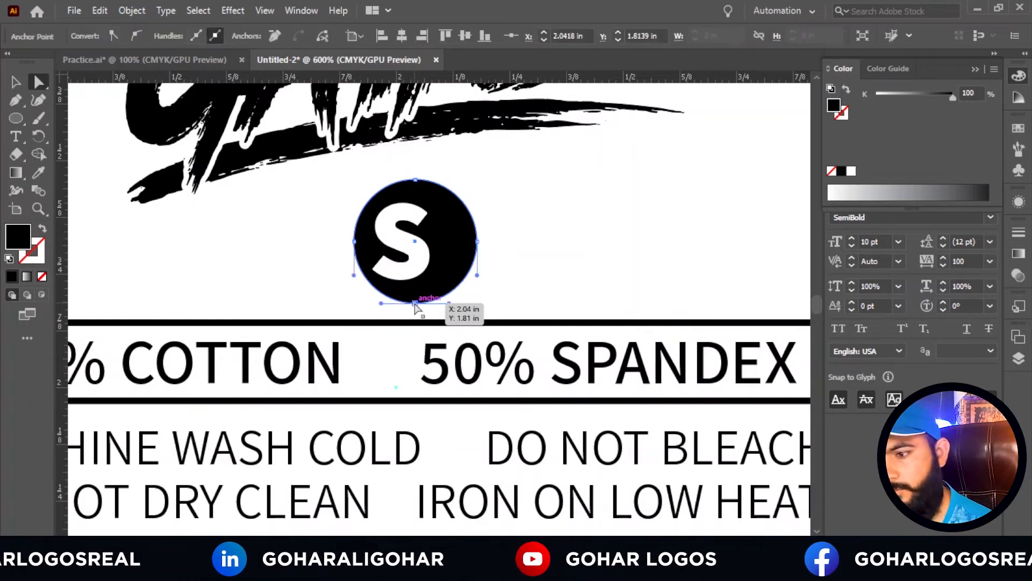
key("Delete")
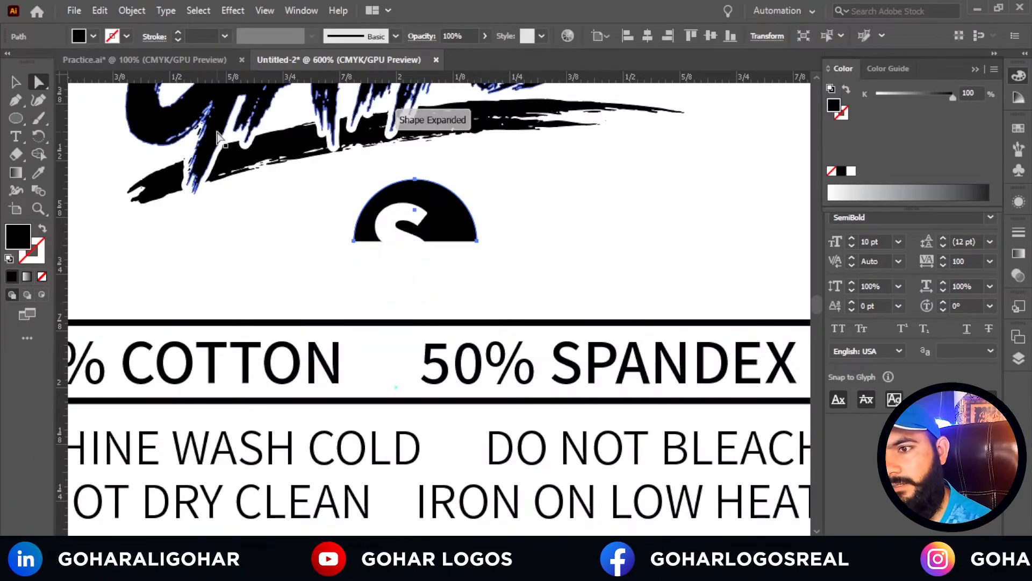
left_click(14, 82)
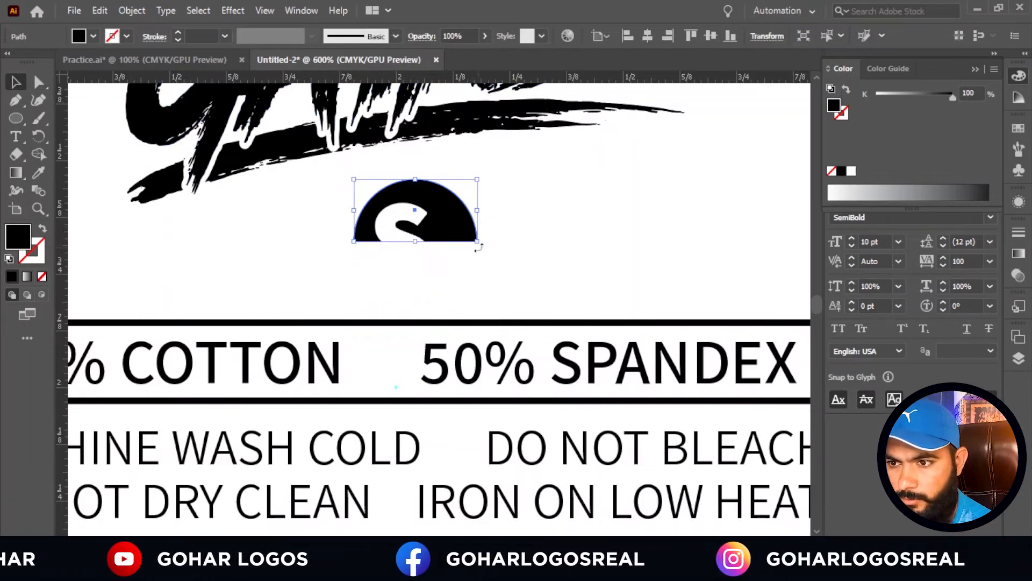
Enlarge the black half circle proportionally and seat its flat edge on the top border of the material composition box.
left_click_drag(476, 242, 513, 260)
left_click_drag(465, 235, 477, 268)
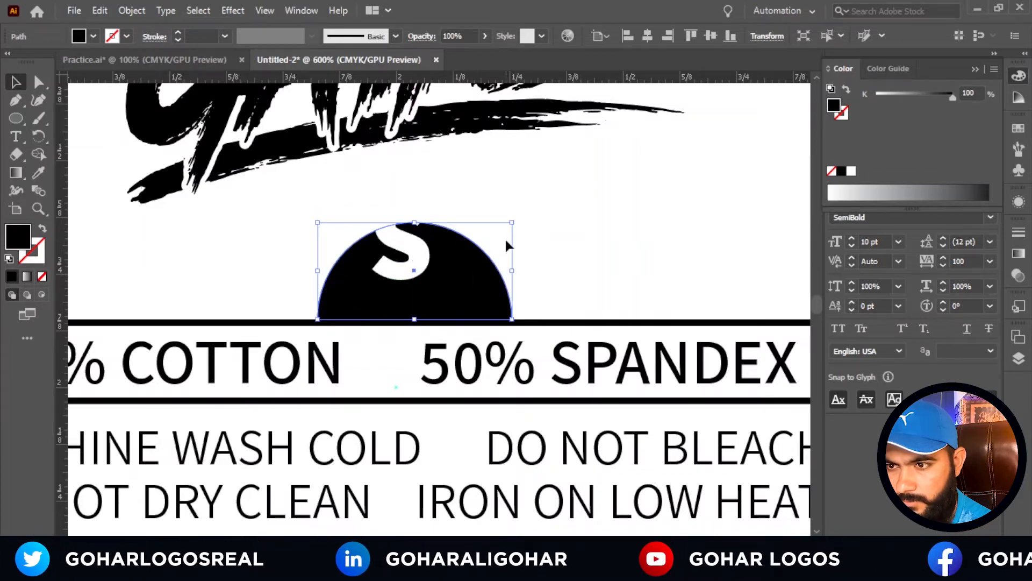
left_click_drag(512, 222, 534, 209)
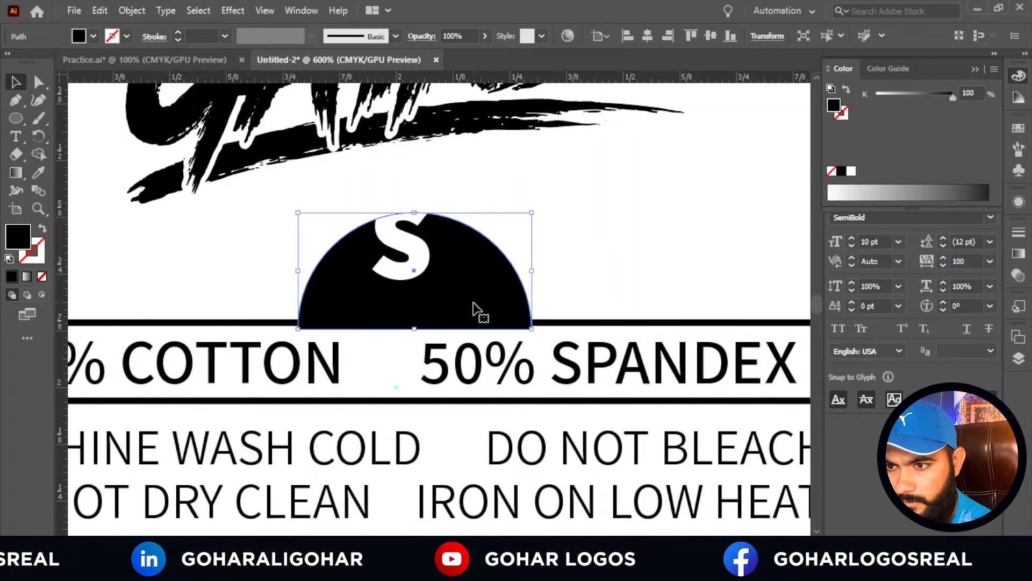
left_click_drag(477, 308, 475, 294)
scroll(458, 318, "up", 2)
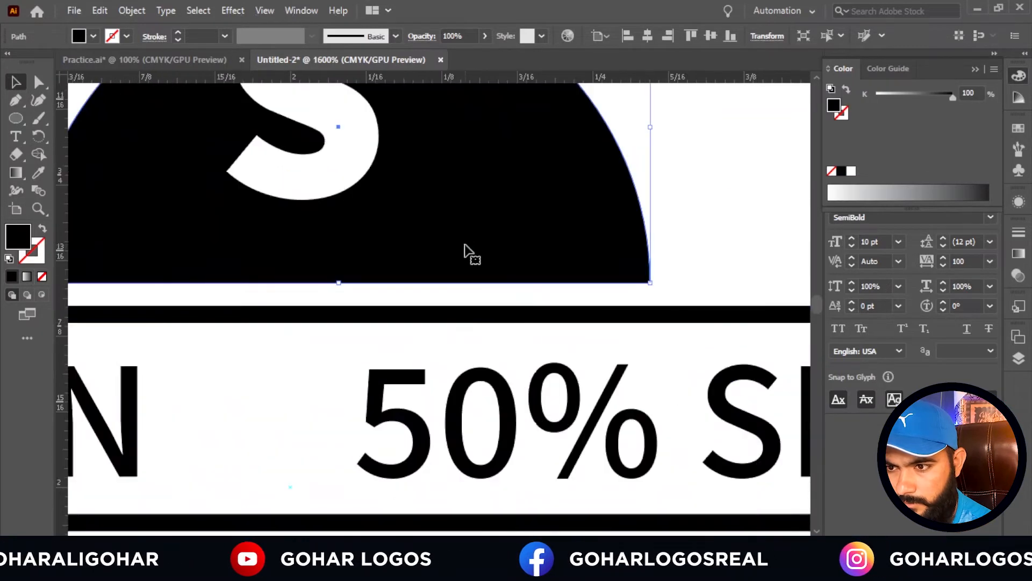
left_click_drag(464, 245, 467, 268)
scroll(478, 269, "down", 2)
Center the white S inside the black half circle above the material composition box.
left_click_drag(421, 229, 436, 252)
left_click(631, 190)
scroll(553, 243, "down", 4)
scroll(513, 256, "up", 2)
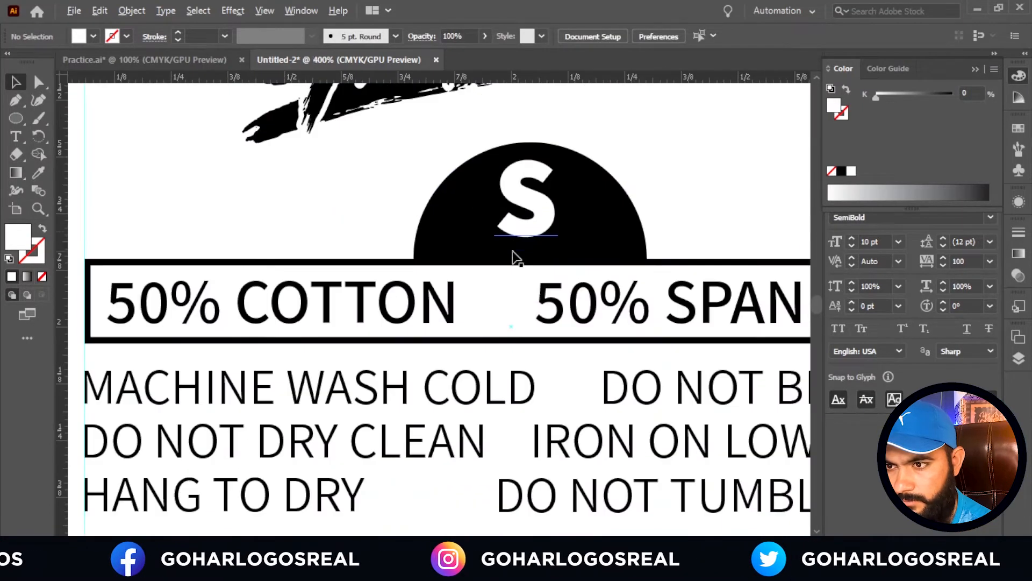
left_click_drag(524, 228, 540, 236)
scroll(559, 229, "down", 3)
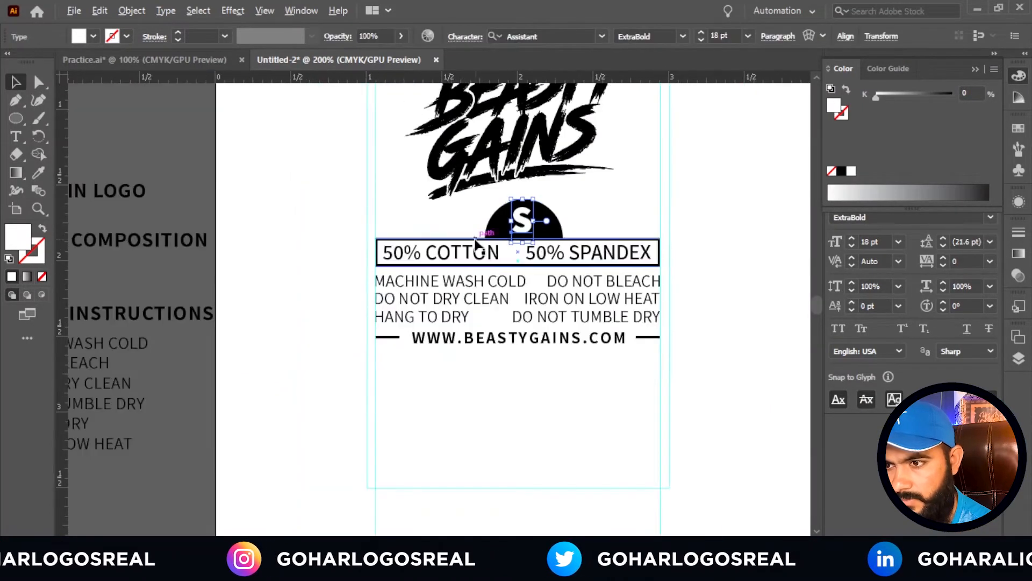
left_click(617, 204)
scroll(492, 285, "down", 2)
scroll(509, 274, "up", 2)
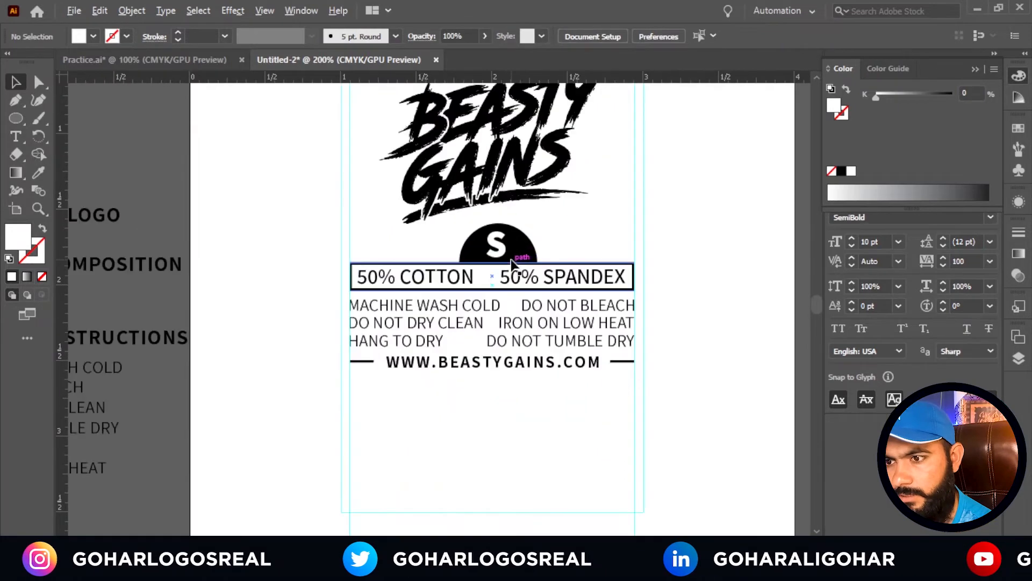
scroll(516, 266, "up", 2)
scroll(468, 263, "down", 1)
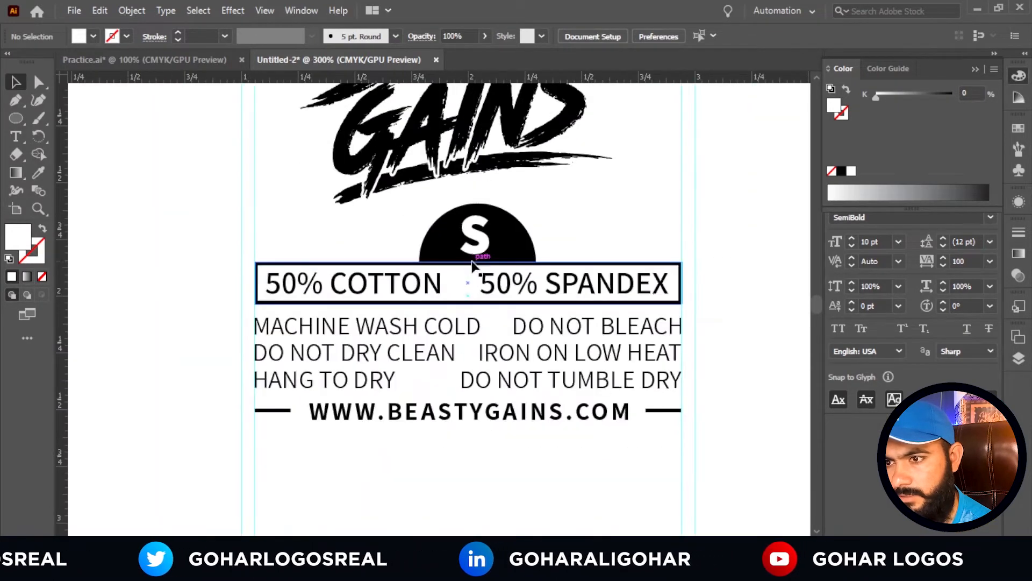
Shrink the black half circle slightly and proportionally, keeping its flat edge seated on the composition box's top border.
scroll(472, 264, "down", 1)
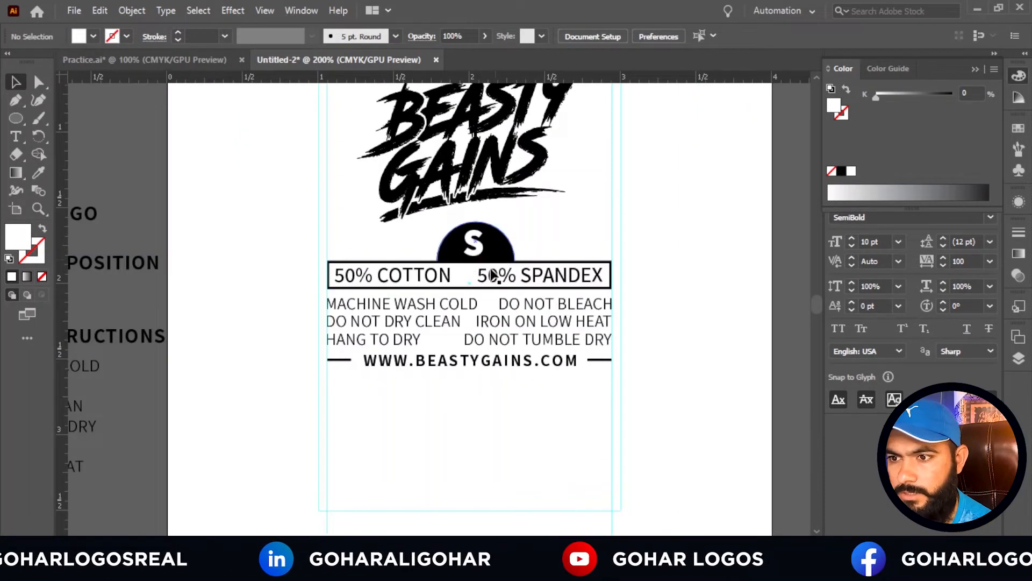
scroll(504, 260, "up", 5)
left_click(504, 263)
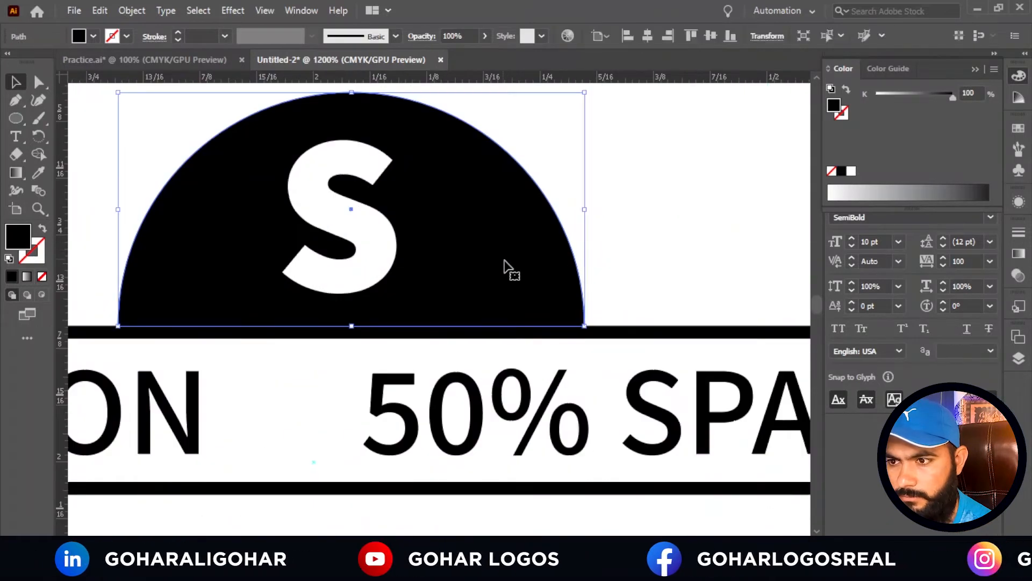
left_click_drag(583, 208, 565, 209)
scroll(495, 250, "up", 2)
left_click_drag(483, 239, 486, 263)
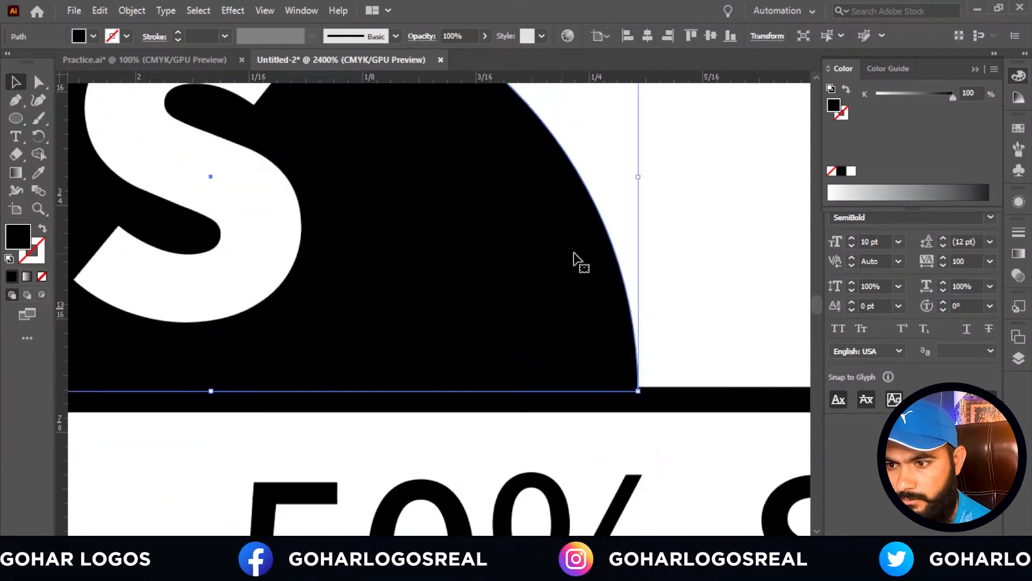
scroll(587, 264, "down", 2)
Move the white S slightly down so it sits centered inside the smaller black half circle.
left_click(666, 236)
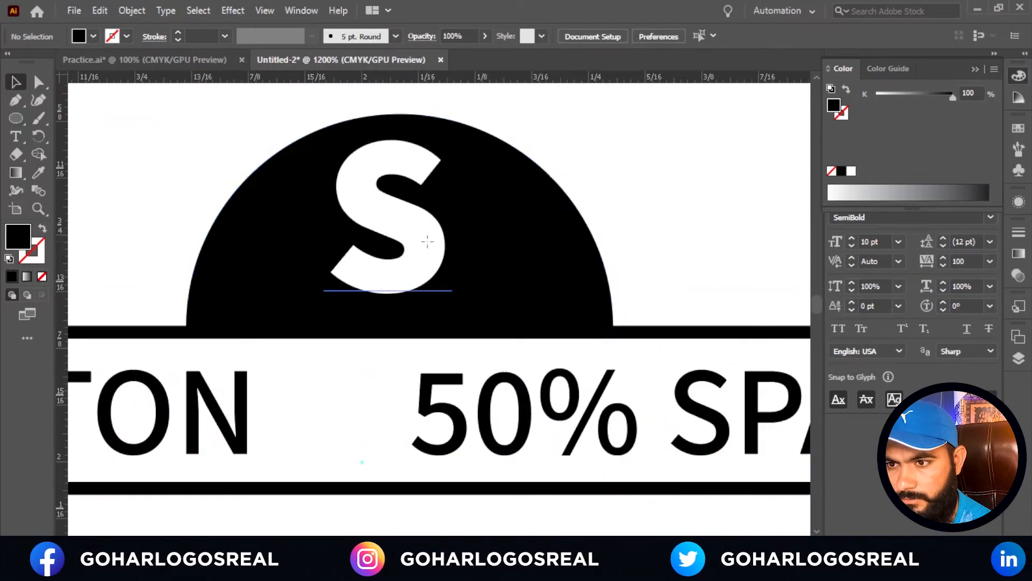
left_click_drag(421, 242, 427, 262)
scroll(479, 248, "down", 6)
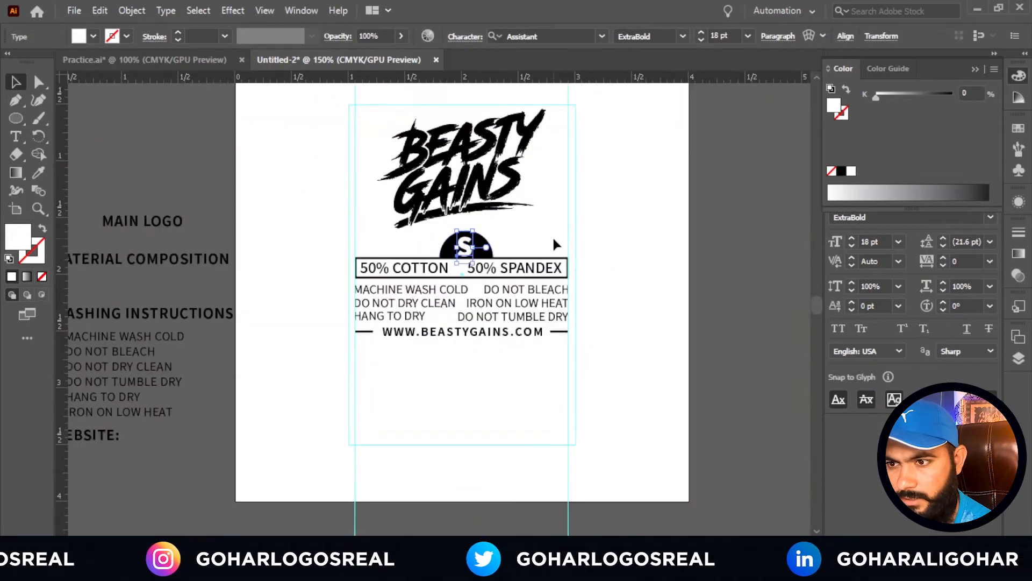
left_click(552, 235)
scroll(521, 202, "down", 2)
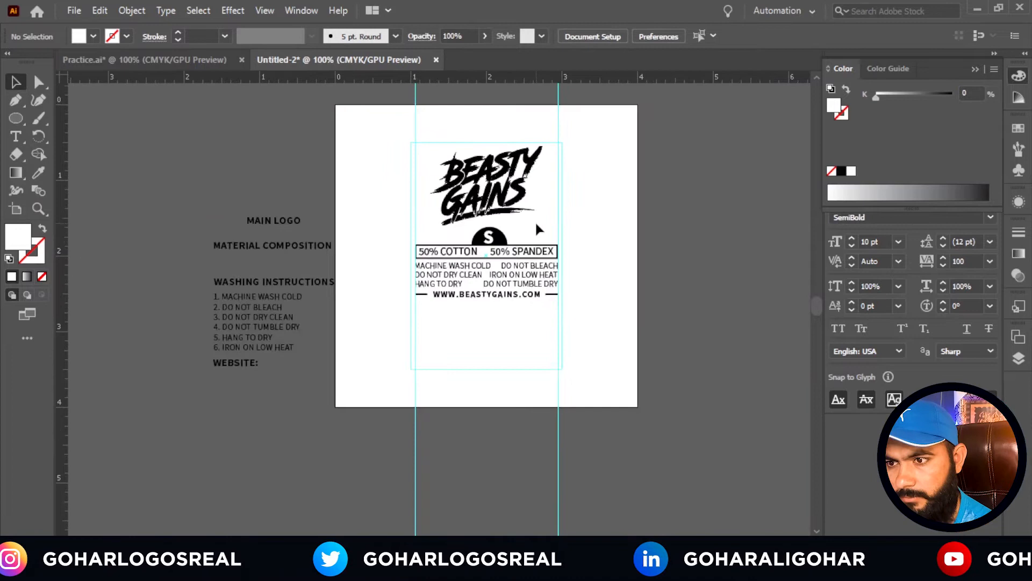
Move the BEASTY GAINS logo slightly down, closer to the half-circle size badge.
left_click(507, 212)
left_click_drag(507, 212, 508, 217)
left_click(588, 193)
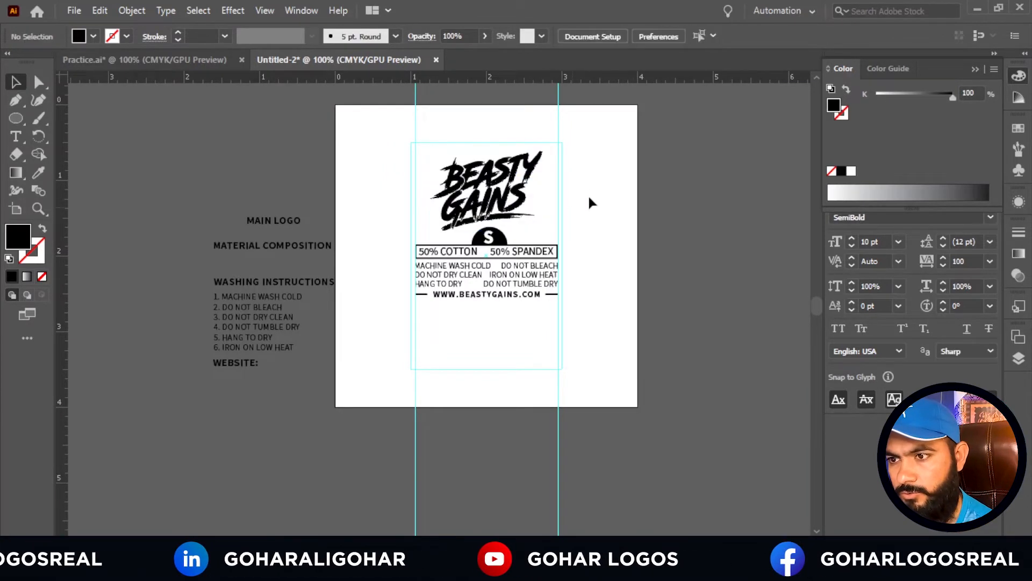
Hide the guides and delete the reference text block beside the artboard.
right_click(589, 181)
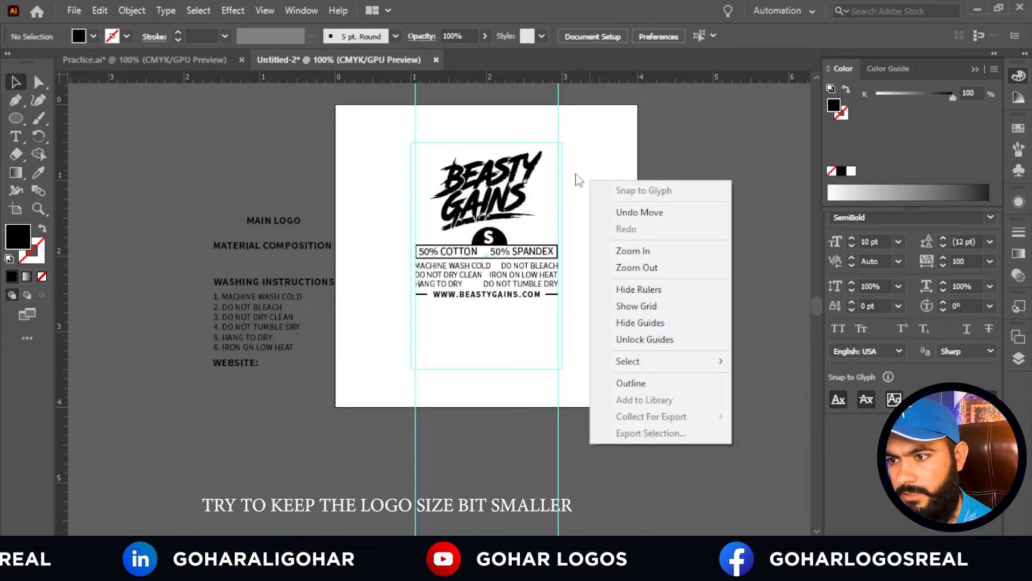
left_click(644, 323)
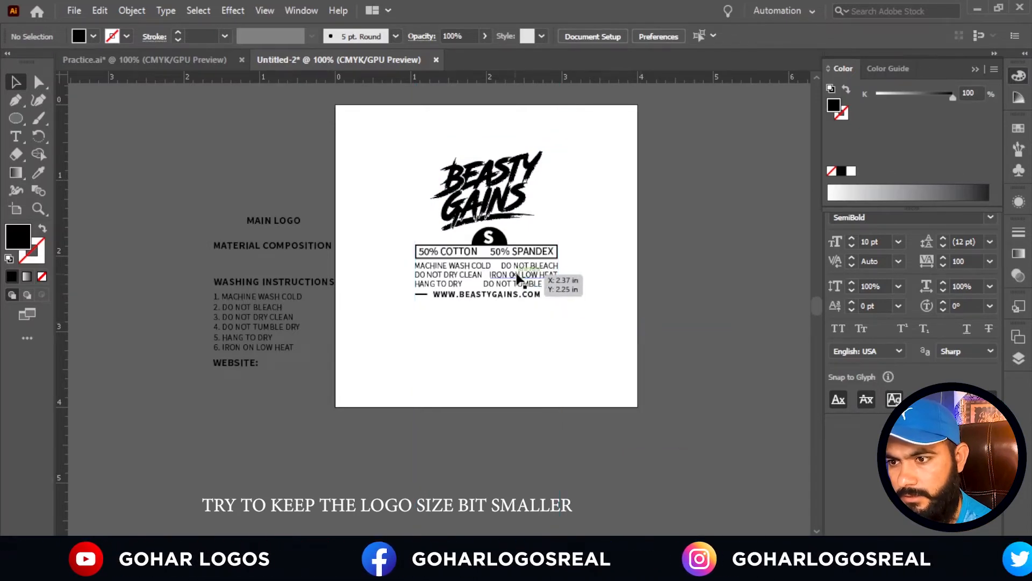
scroll(524, 253, "up", 1)
scroll(531, 353, "down", 1)
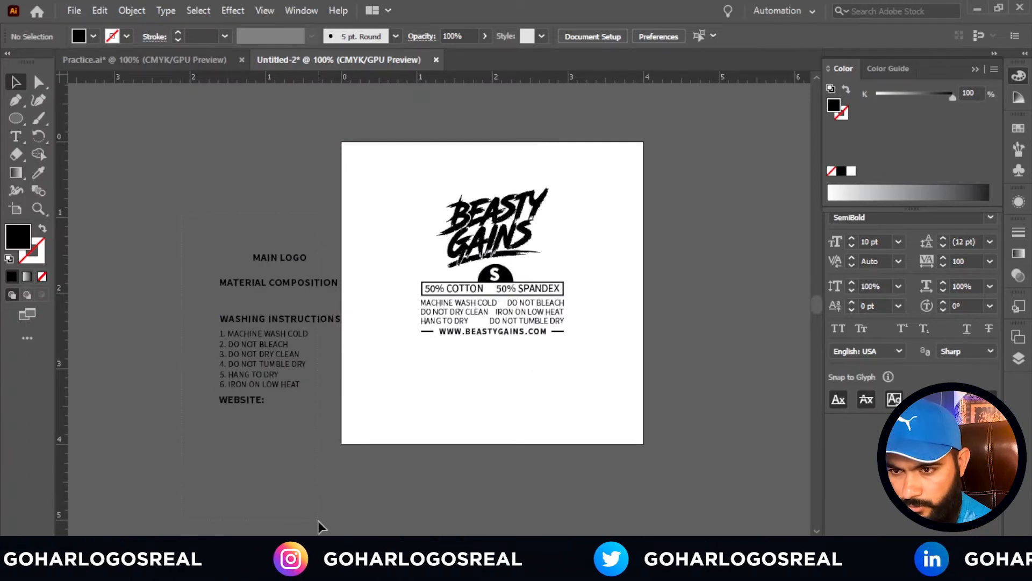
left_click_drag(182, 213, 317, 524)
key("Delete")
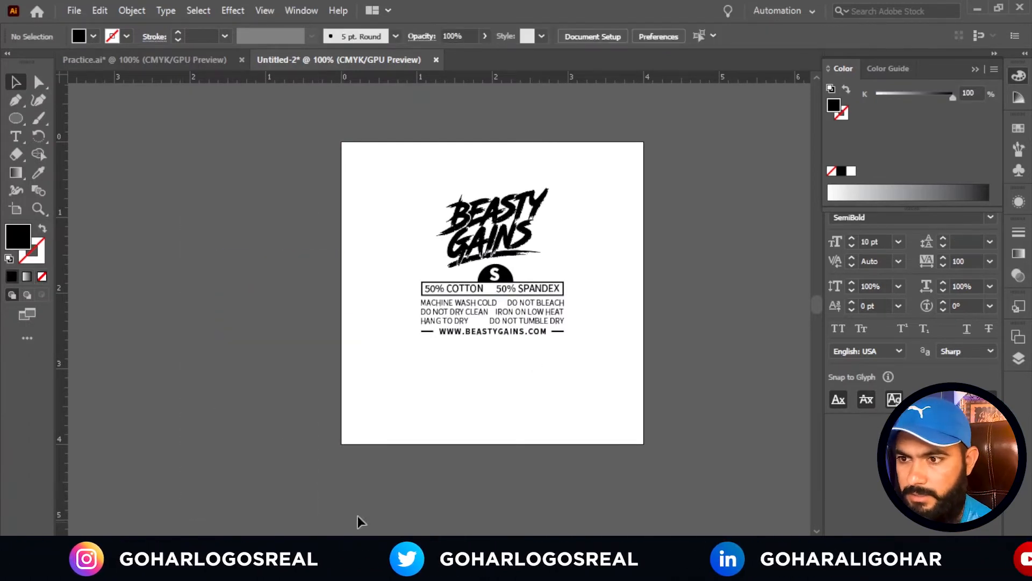
Duplicate the complete label design to the empty canvas left of the artboard and group the copy.
scroll(497, 290, "up", 1)
scroll(497, 290, "down", 1)
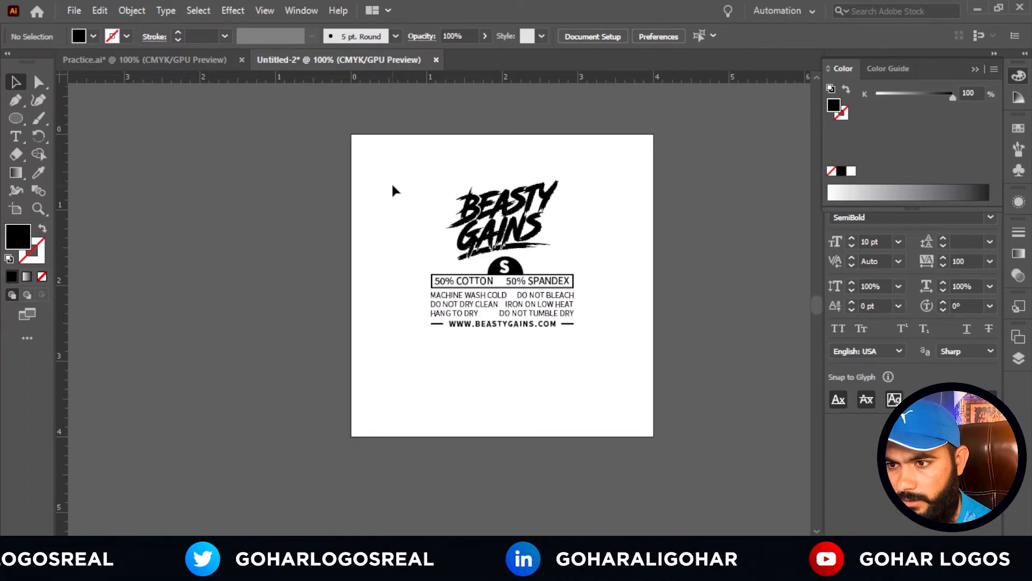
left_click_drag(391, 180, 616, 370)
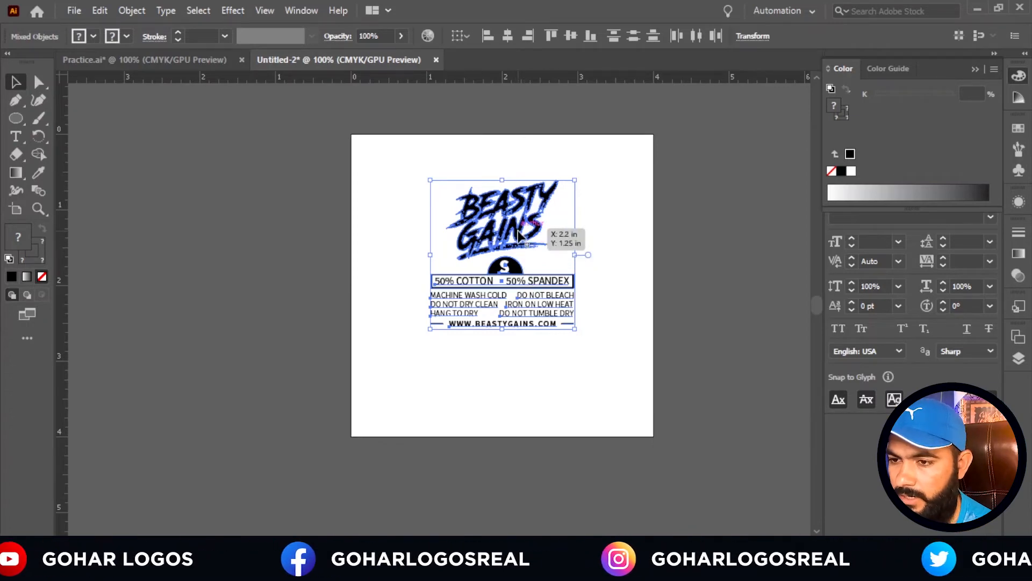
left_click_drag(516, 234, 228, 237)
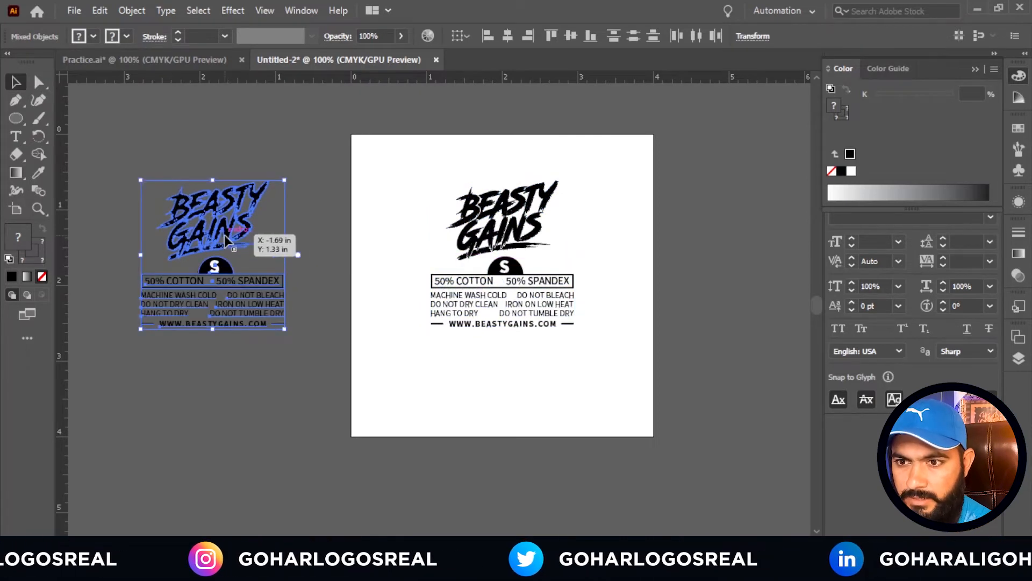
right_click(225, 235)
left_click(264, 352)
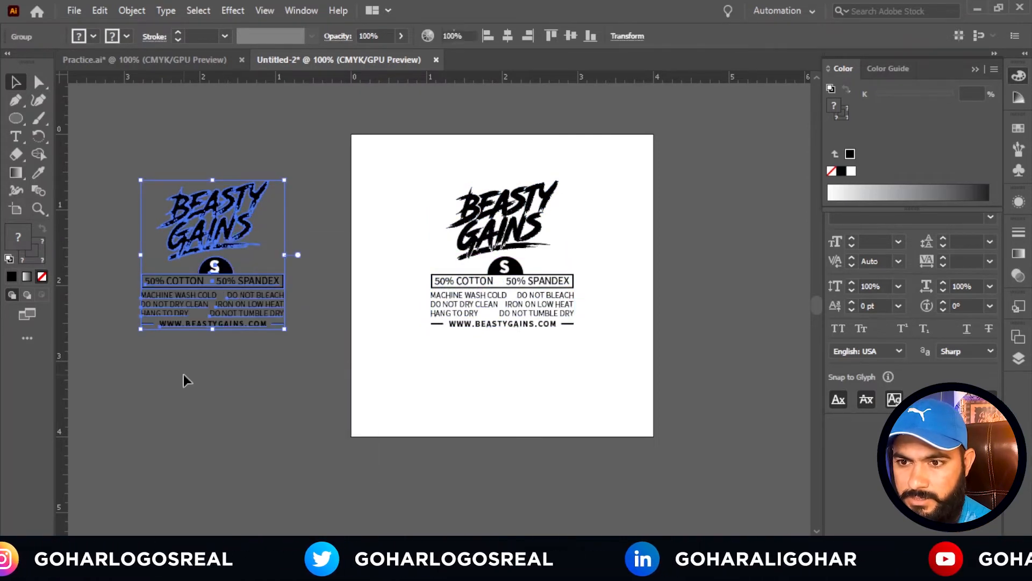
left_click(183, 374)
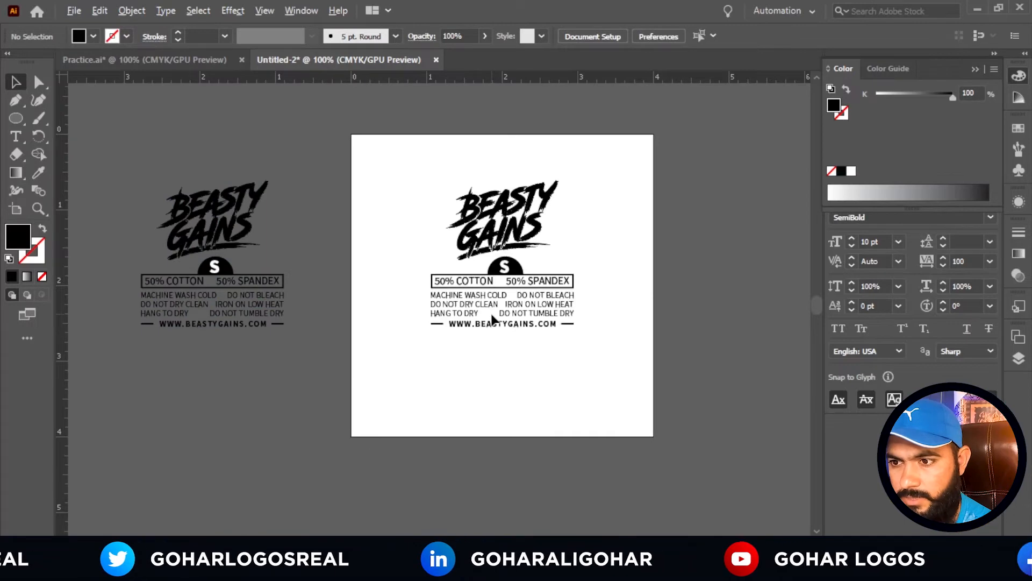
Expand the appearance, text and strokes of all artboard label elements below the logo into outlines.
scroll(489, 320, "up", 1)
left_click_drag(655, 404, 653, 404)
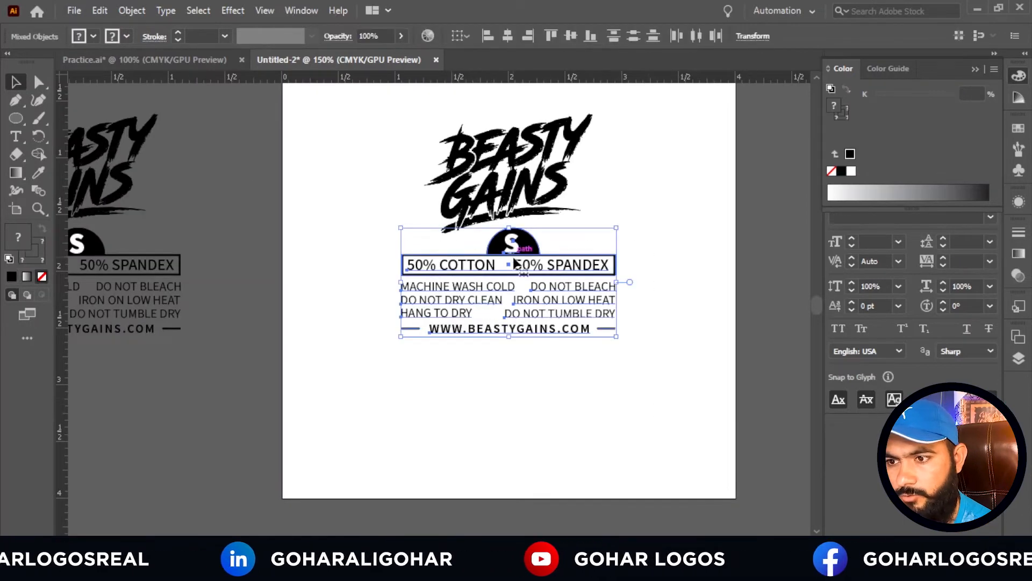
left_click(125, 11)
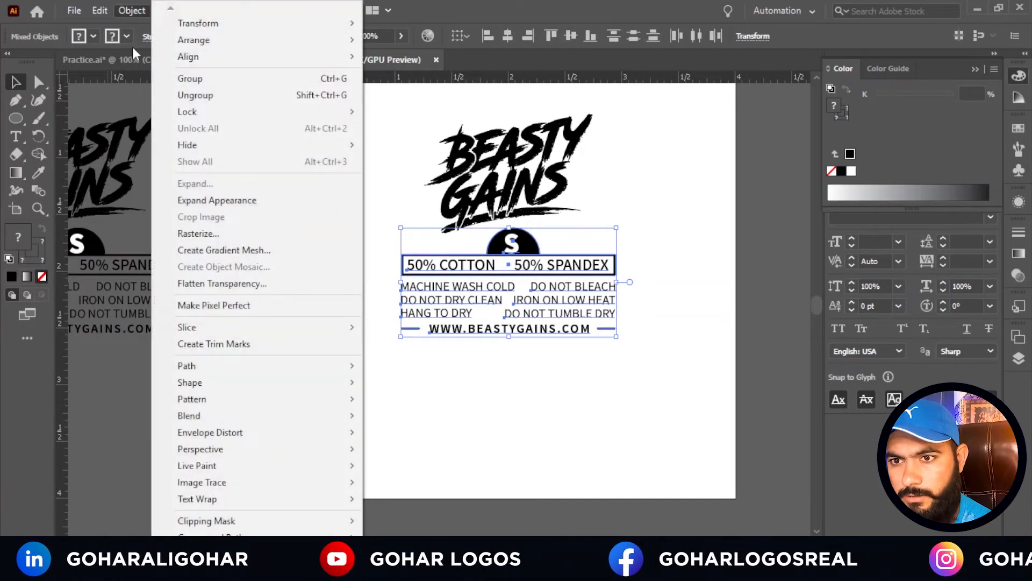
left_click(191, 199)
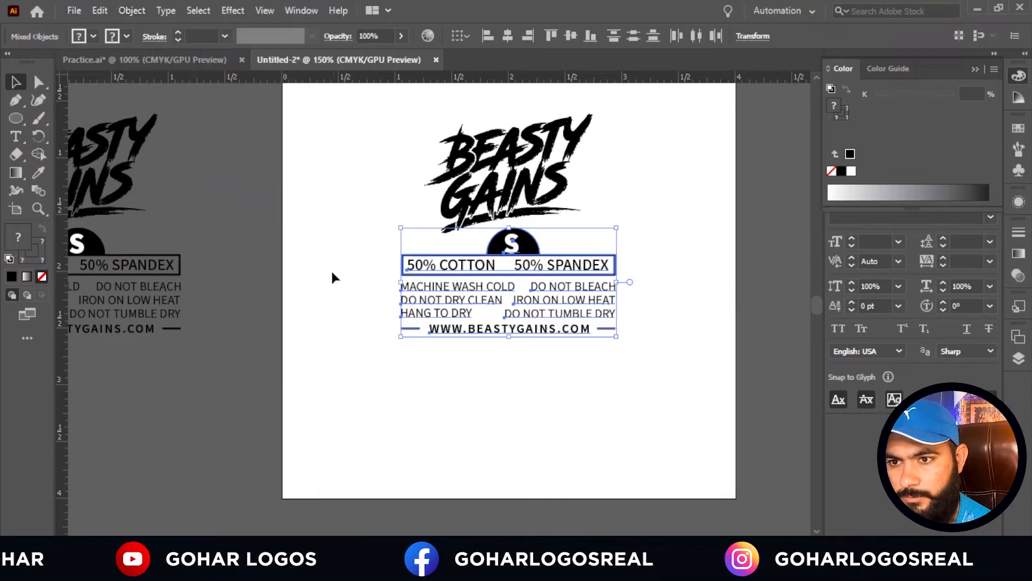
left_click(131, 11)
left_click(218, 187)
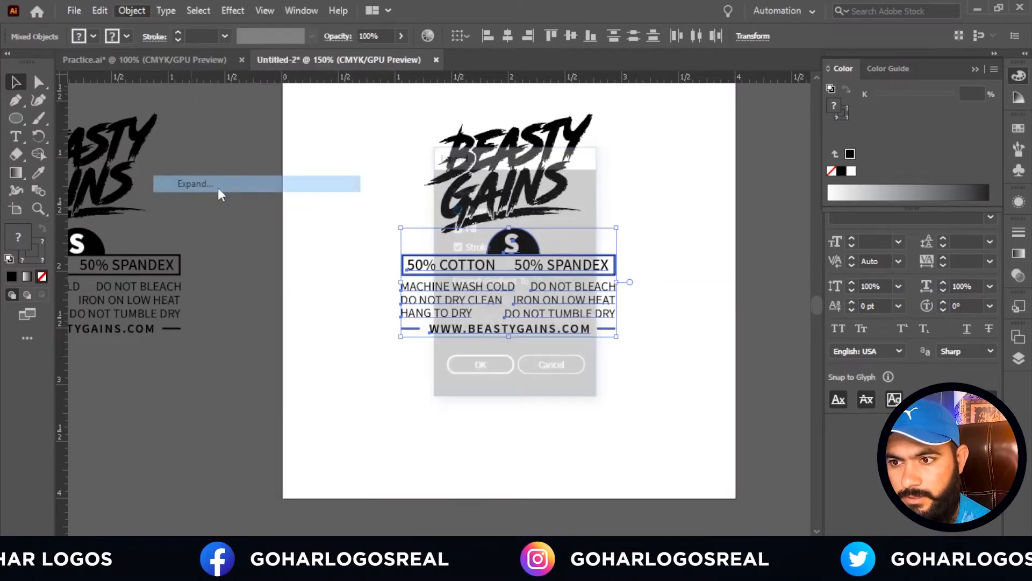
left_click(480, 370)
left_click(468, 412)
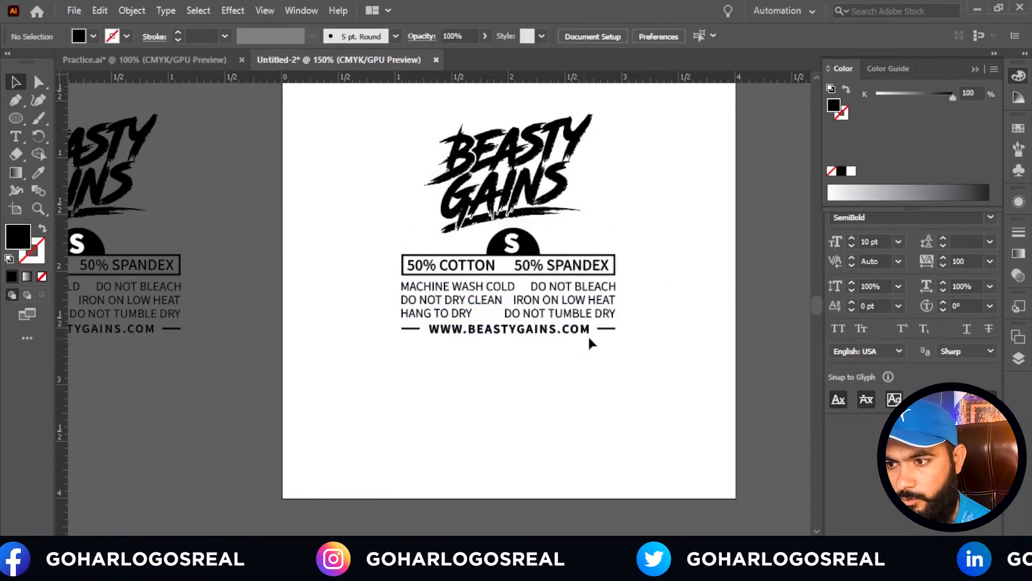
Ungroup the expanded washing instructions block into separate lines.
scroll(590, 344, "up", 2, "alt")
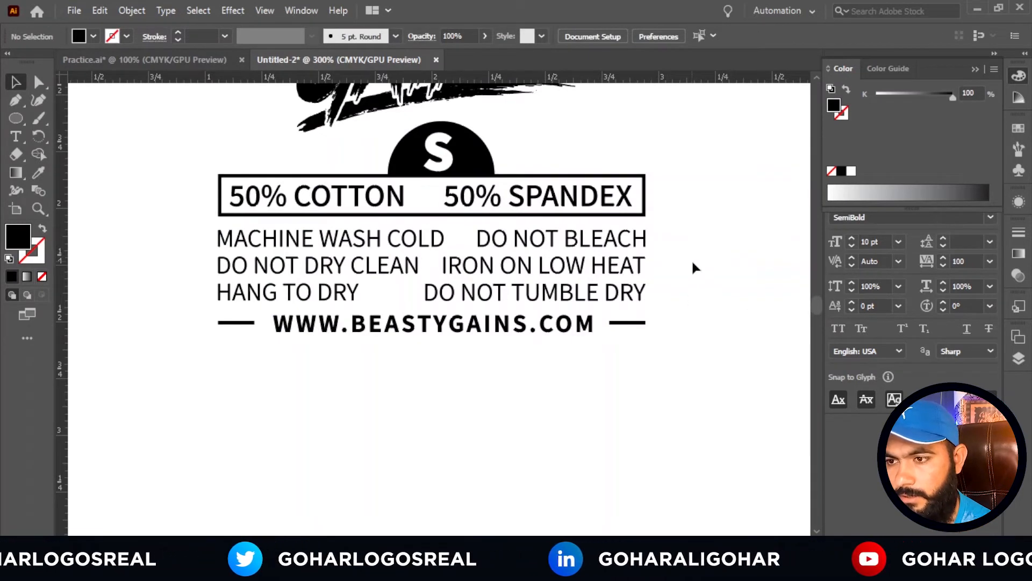
left_click(625, 247)
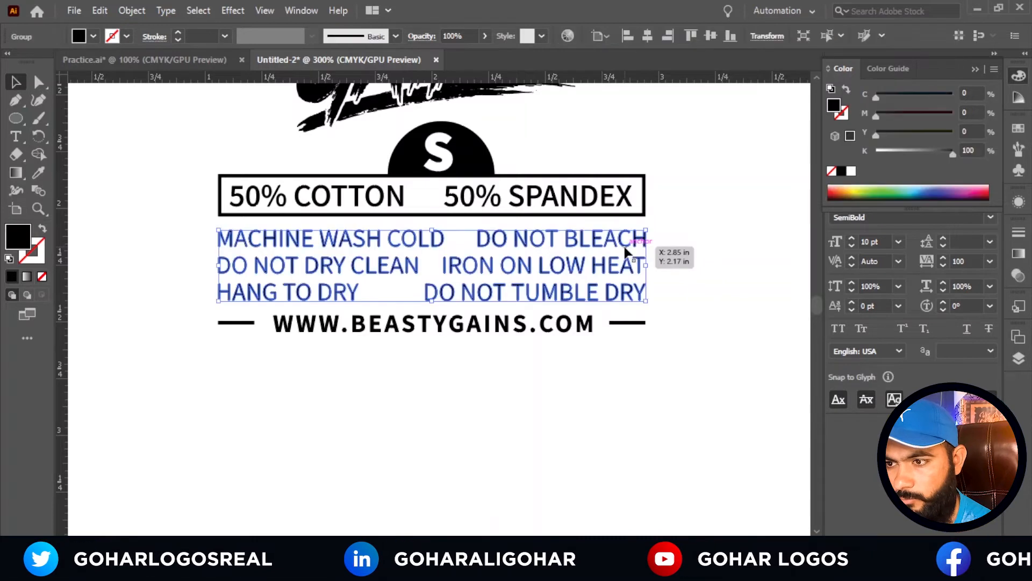
right_click(626, 252)
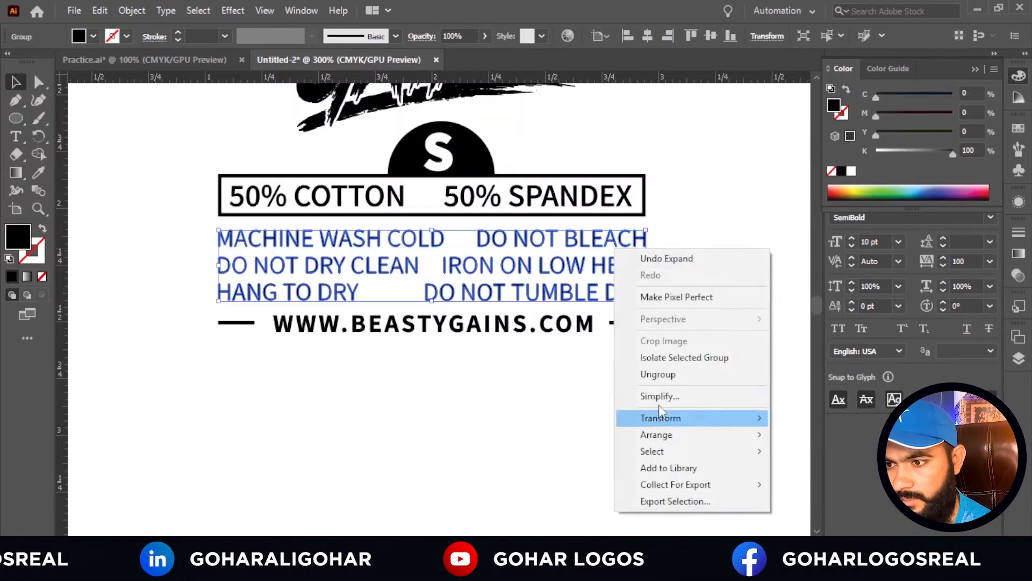
left_click(658, 375)
left_click(702, 266)
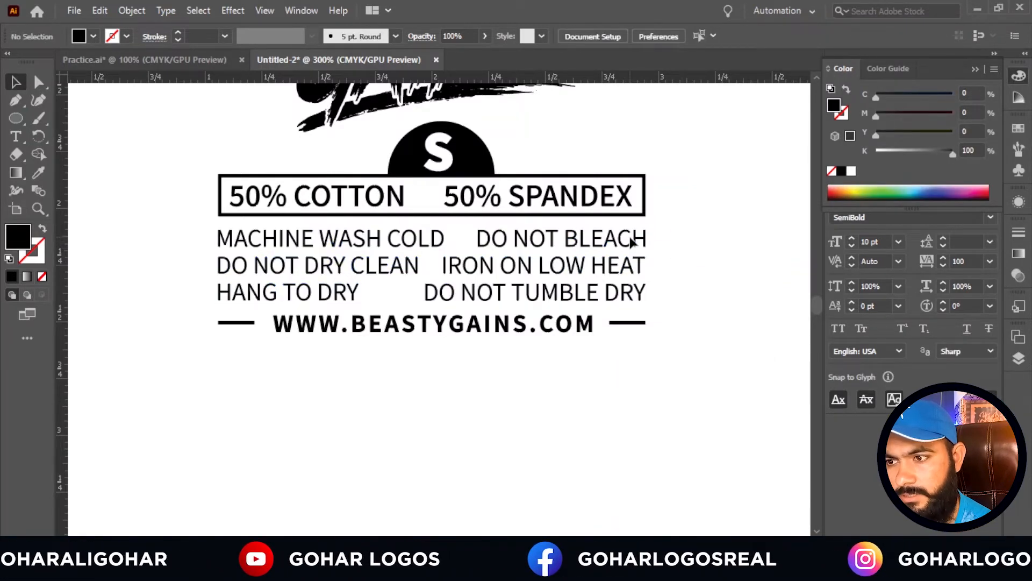
Select the MACHINE WASH COLD and DO NOT BLEACH lines together as the first instruction row.
left_click(640, 240)
left_click(691, 238)
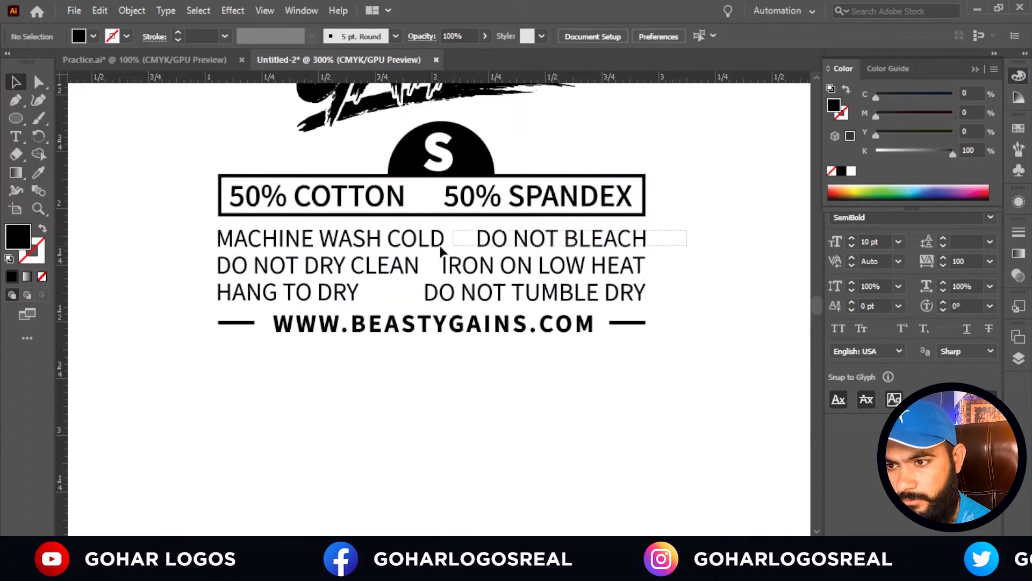
left_click(363, 243)
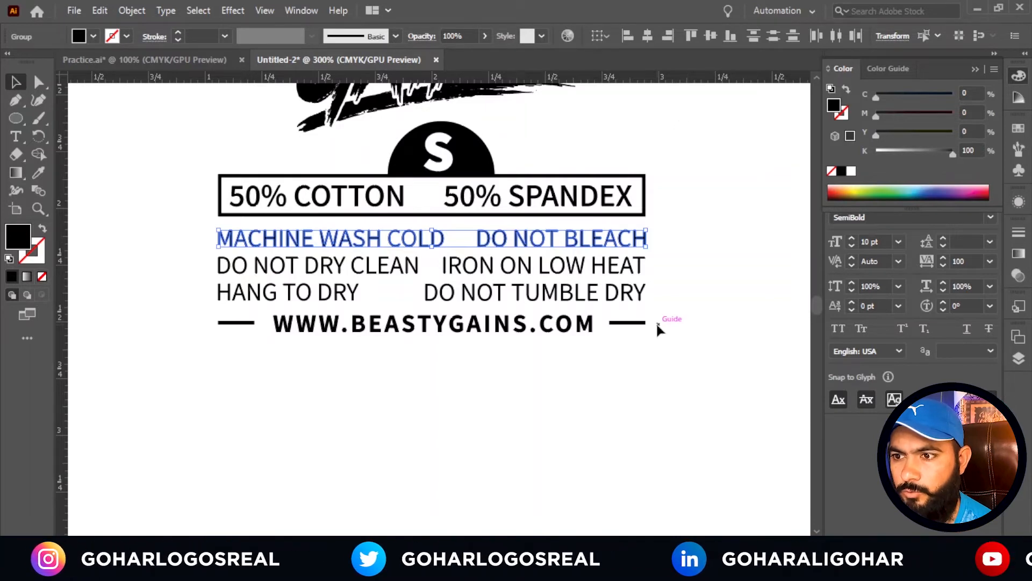
left_click(686, 283)
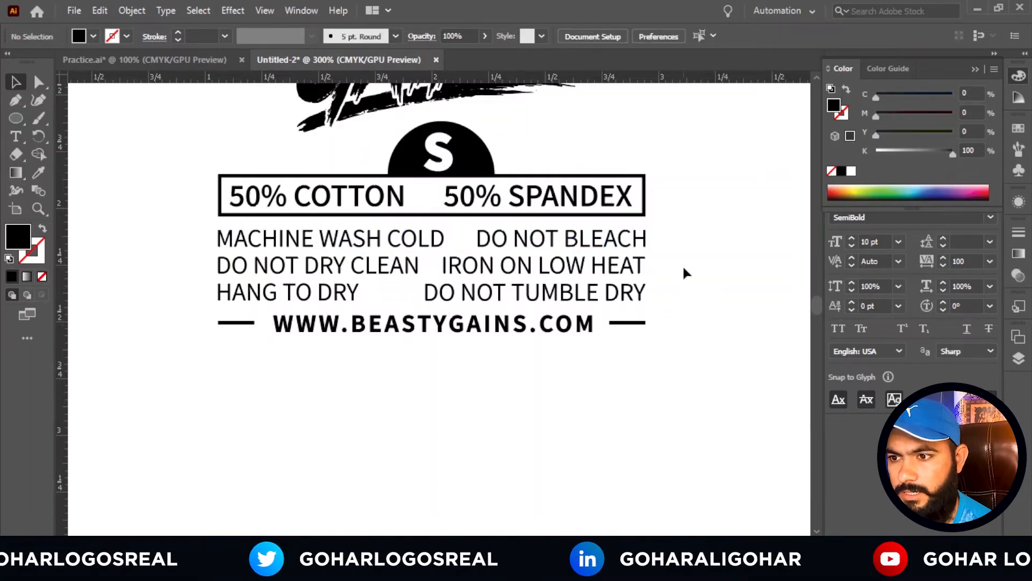
Select the DO NOT DRY CLEAN and IRON ON LOW HEAT lines together and set their alignment reference to Align to Selection.
left_click(362, 278)
left_click(597, 36)
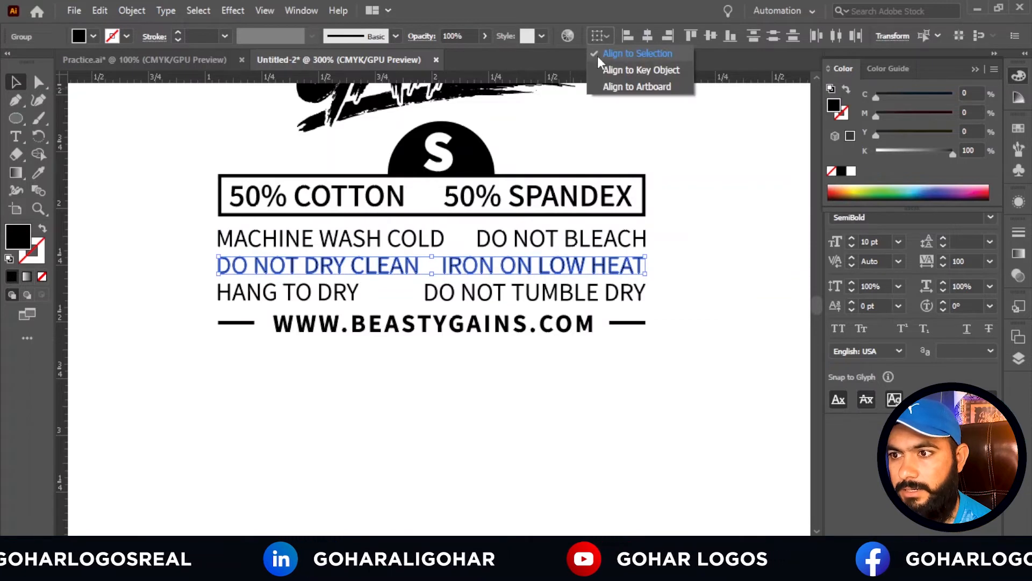
left_click(601, 53)
left_click(602, 37)
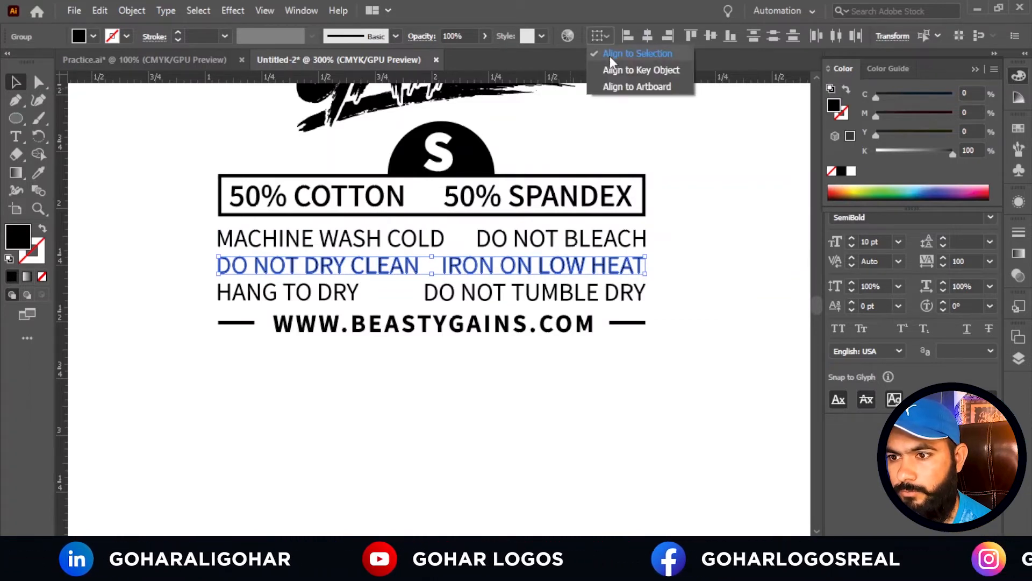
left_click(616, 70)
left_click(688, 278)
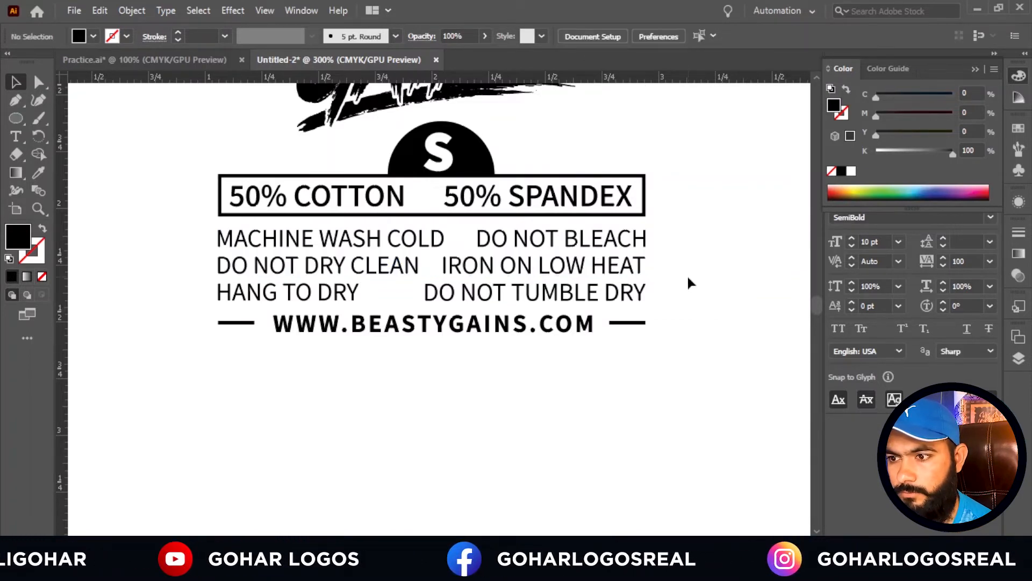
Select the HANG TO DRY and DO NOT TUMBLE DRY lines together and set their alignment reference to Align to Selection.
left_click_drag(533, 310, 534, 309)
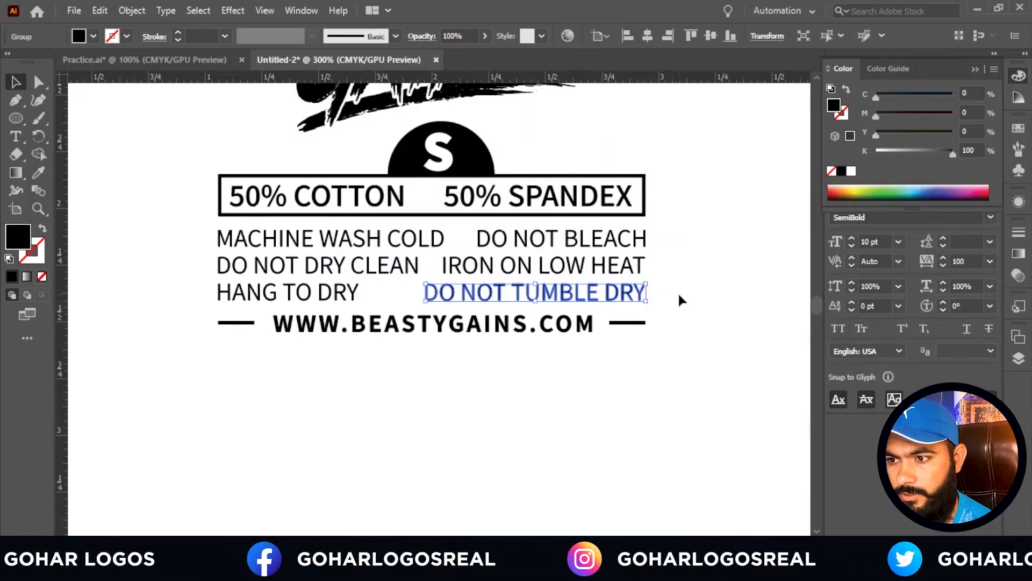
left_click(677, 293)
left_click(321, 308)
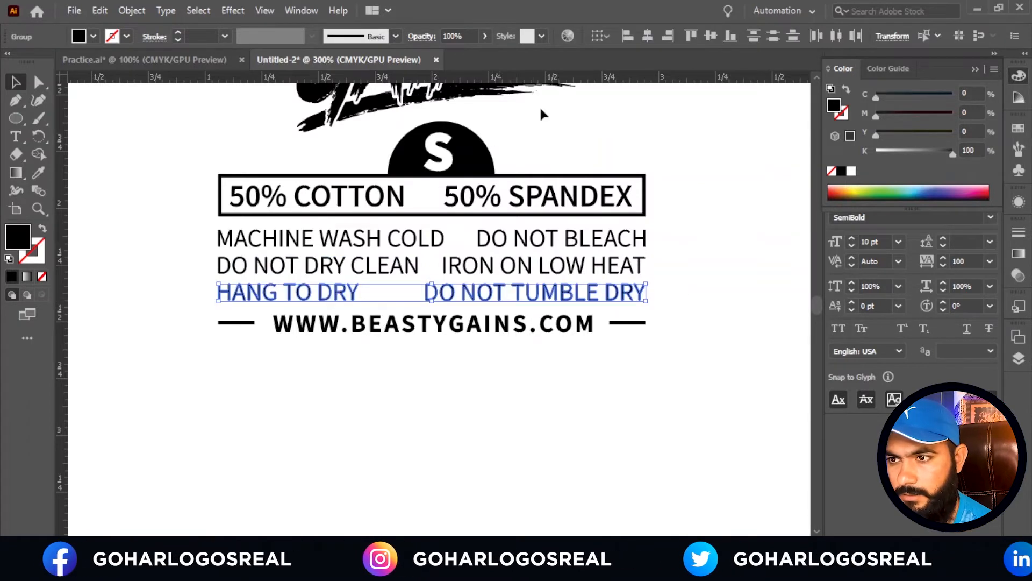
left_click(595, 33)
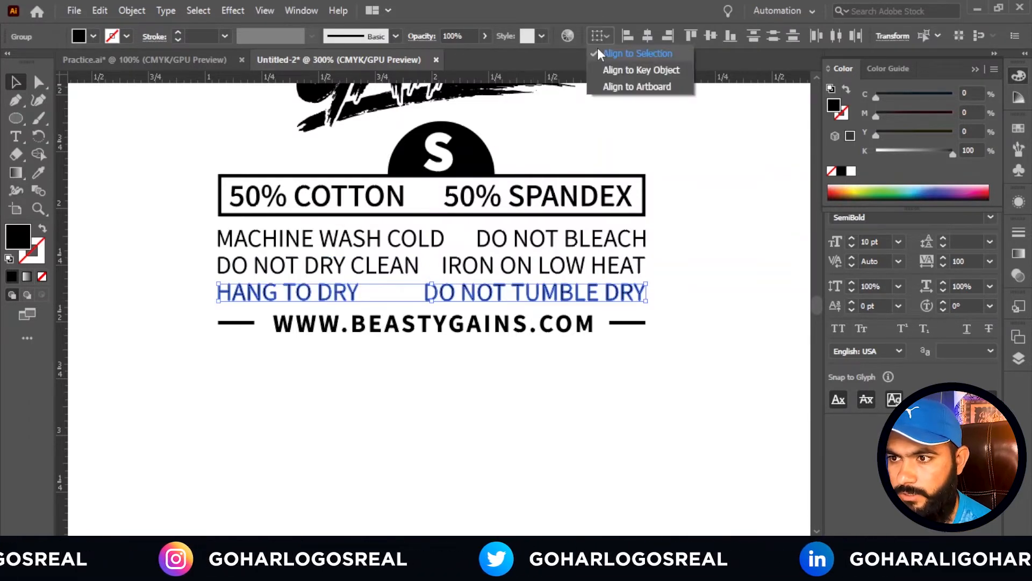
left_click(597, 48)
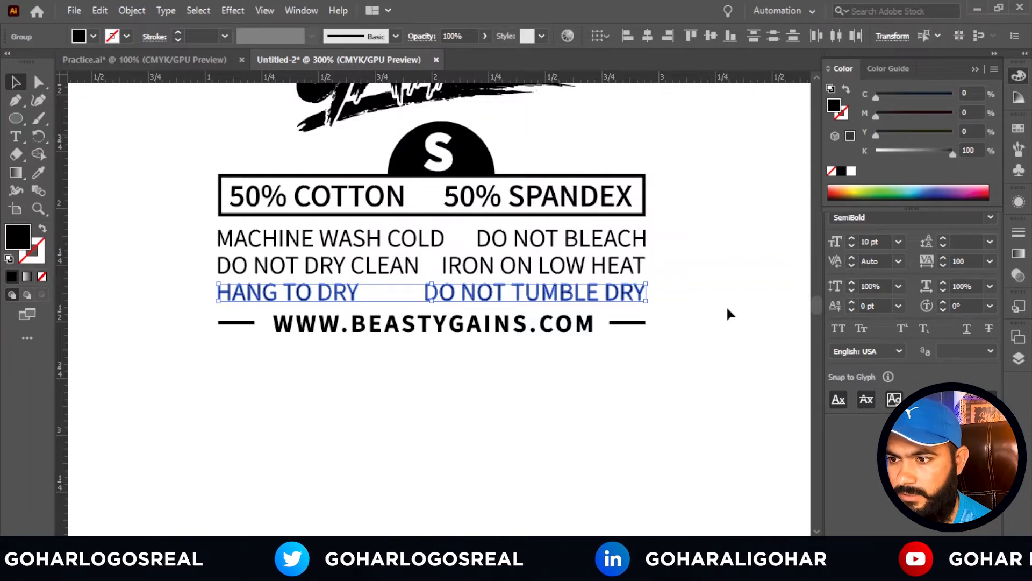
Align the DO NOT BLEACH column's three lines to their right edge and the MACHINE WASH COLD column's three lines to their left edge.
left_click(684, 243)
left_click_drag(617, 305, 614, 306)
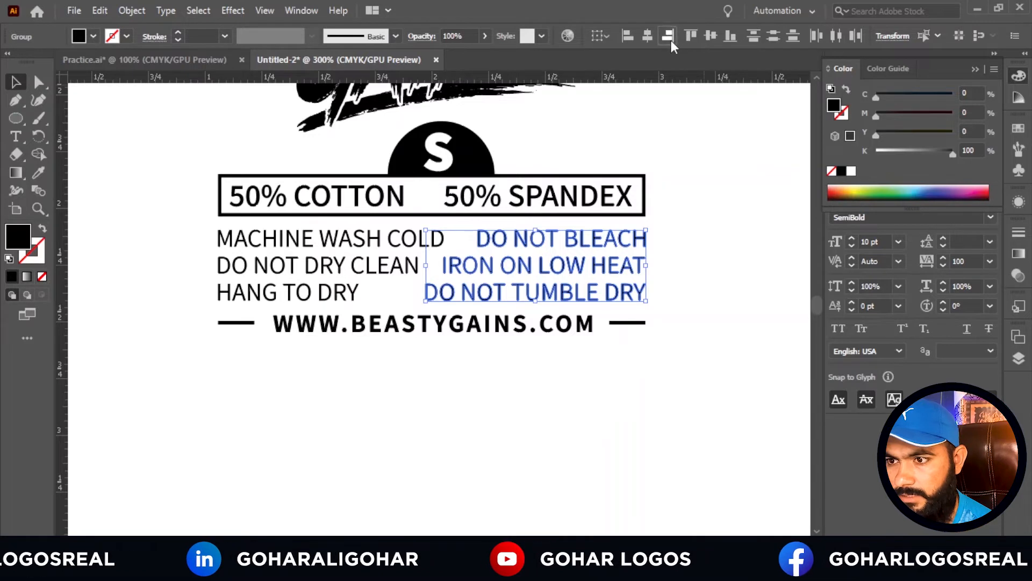
left_click(204, 233)
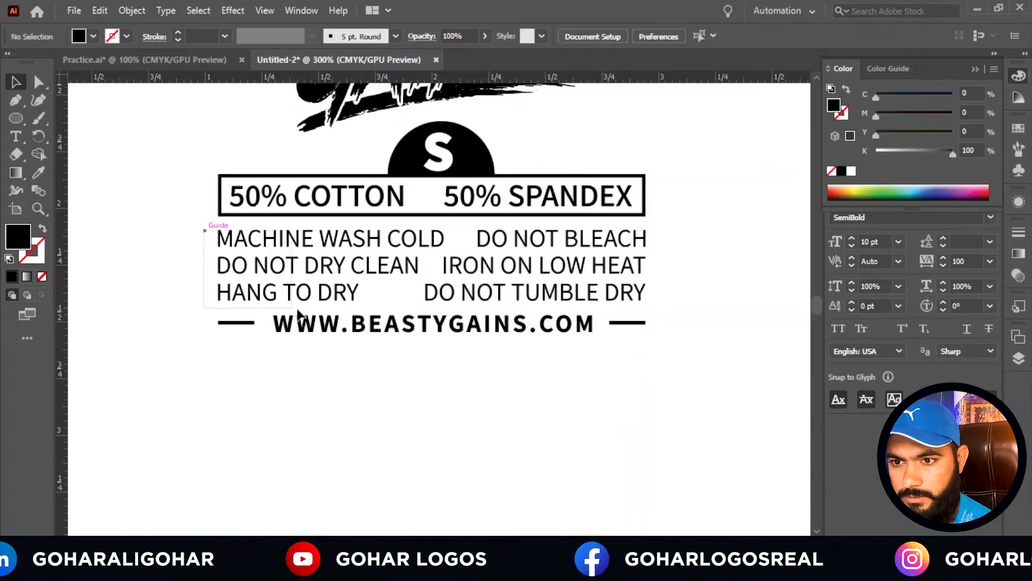
left_click_drag(298, 314, 316, 308)
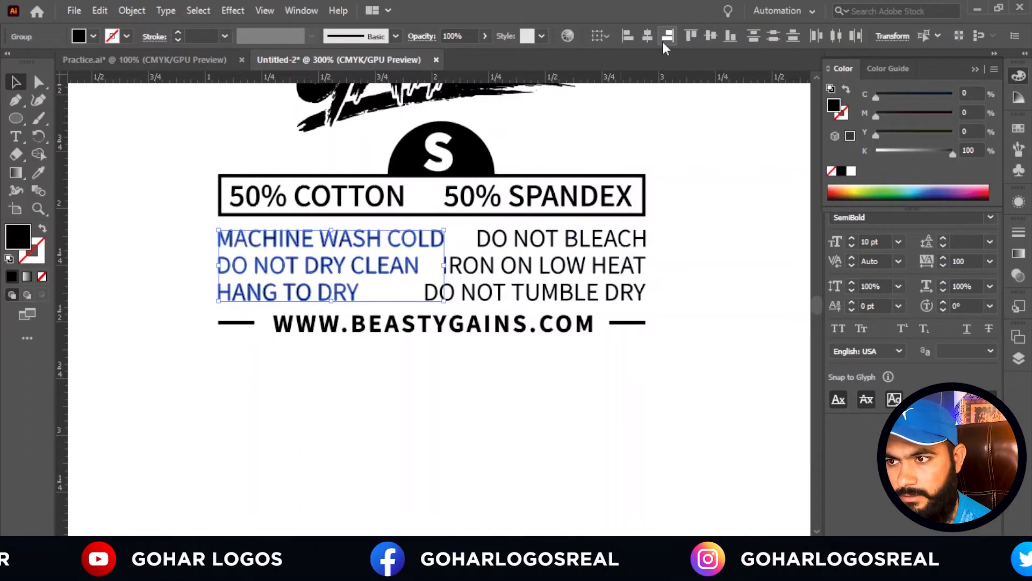
left_click(746, 310)
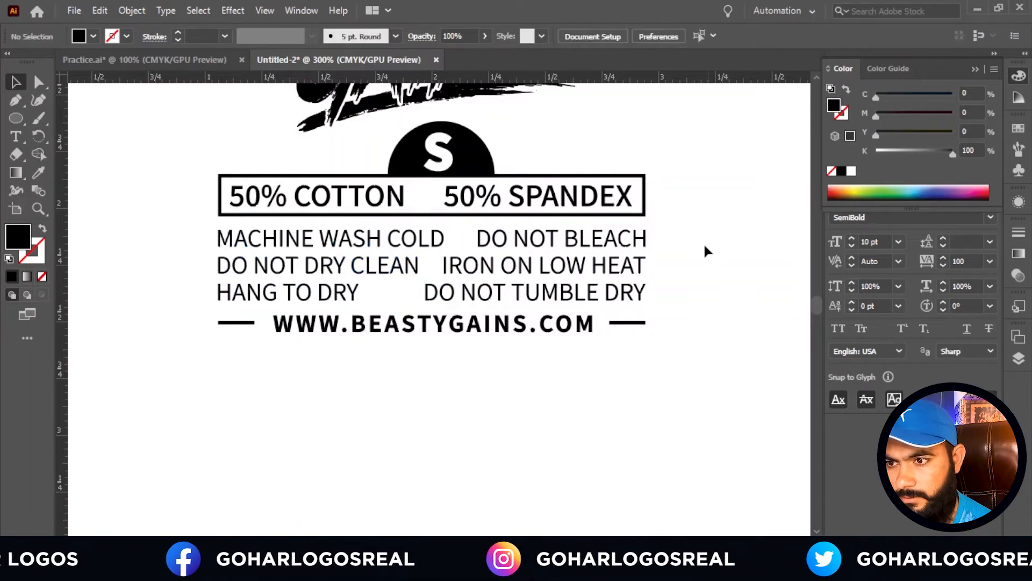
Vertically center the MACHINE WASH COLD and DO NOT BLEACH lines with each other and group them as one row.
left_click_drag(685, 230, 570, 298)
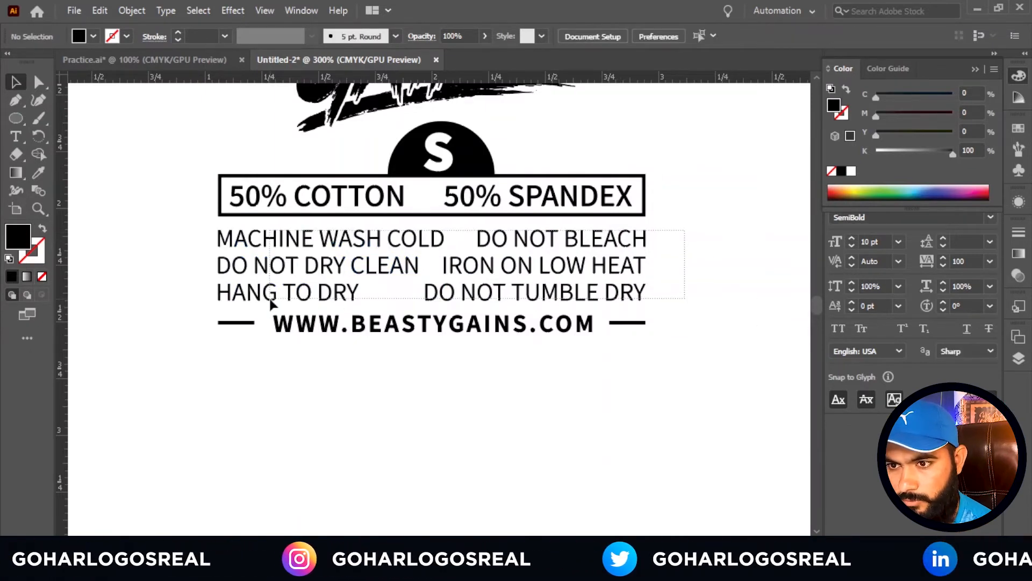
left_click_drag(270, 302, 311, 292)
left_click(182, 246)
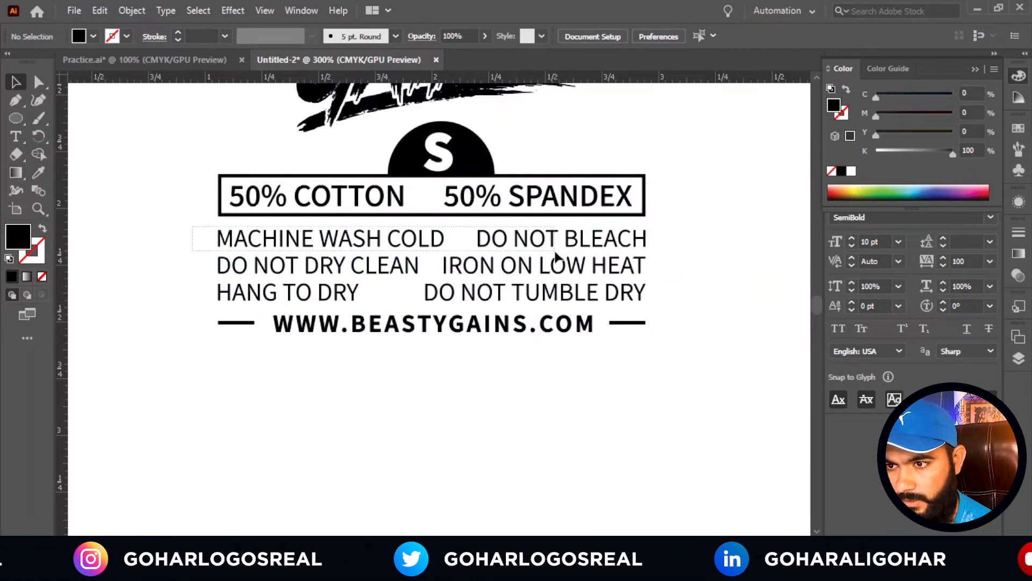
left_click_drag(645, 254, 663, 247)
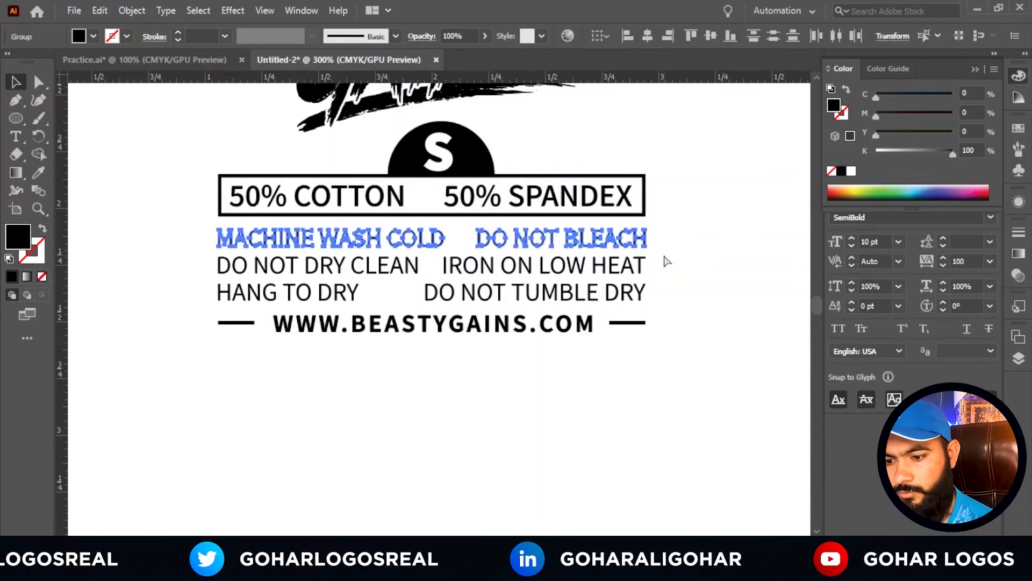
key("ctrl+g")
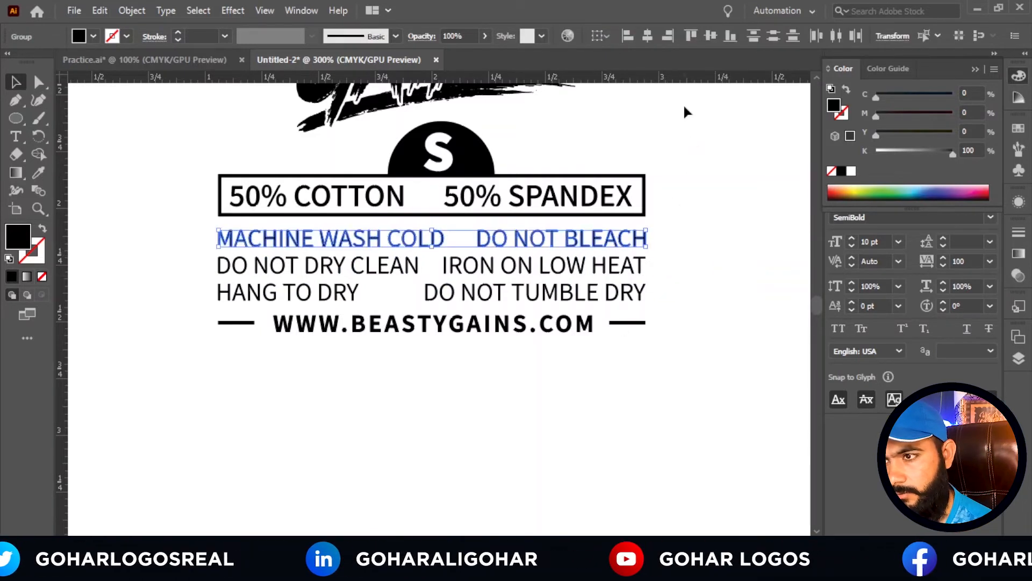
left_click(712, 39)
left_click(681, 274)
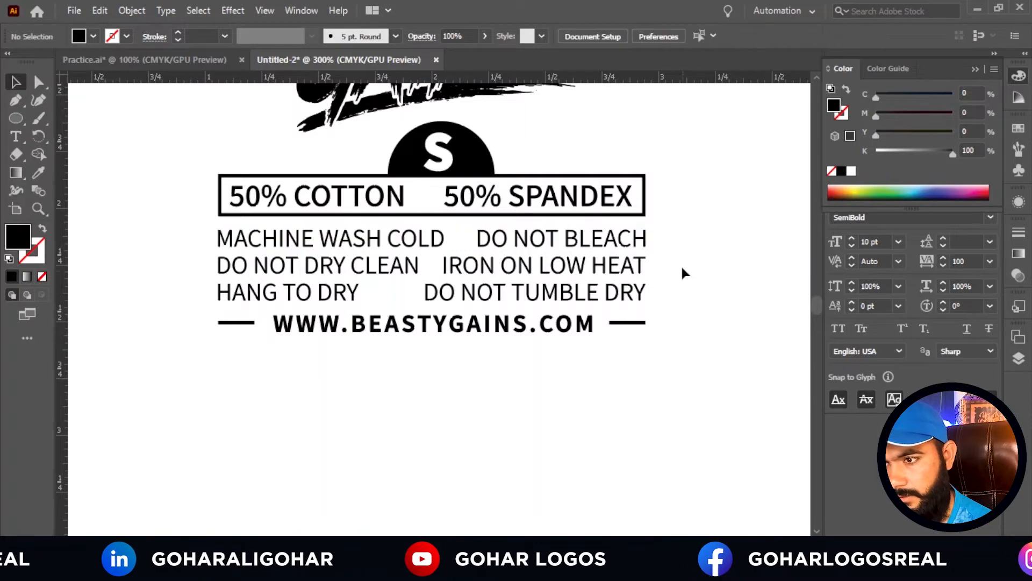
Group the DO NOT DRY CLEAN and IRON ON LOW HEAT lines, and group the HANG TO DRY and DO NOT TUMBLE DRY lines.
left_click_drag(400, 261, 303, 267)
key("ctrl+g")
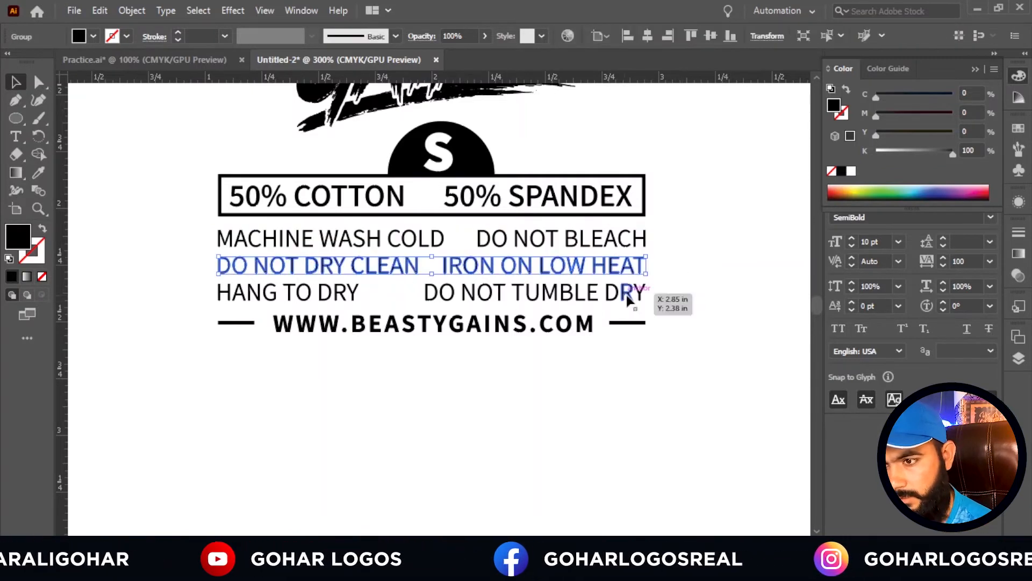
left_click(701, 286)
left_click_drag(700, 286, 296, 302)
key("ctrl+g")
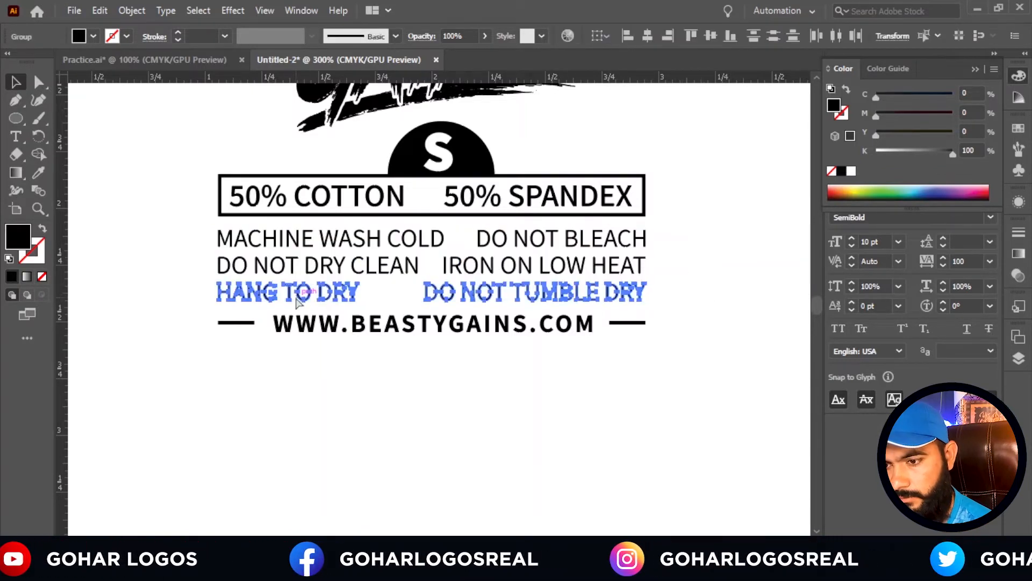
left_click(633, 128)
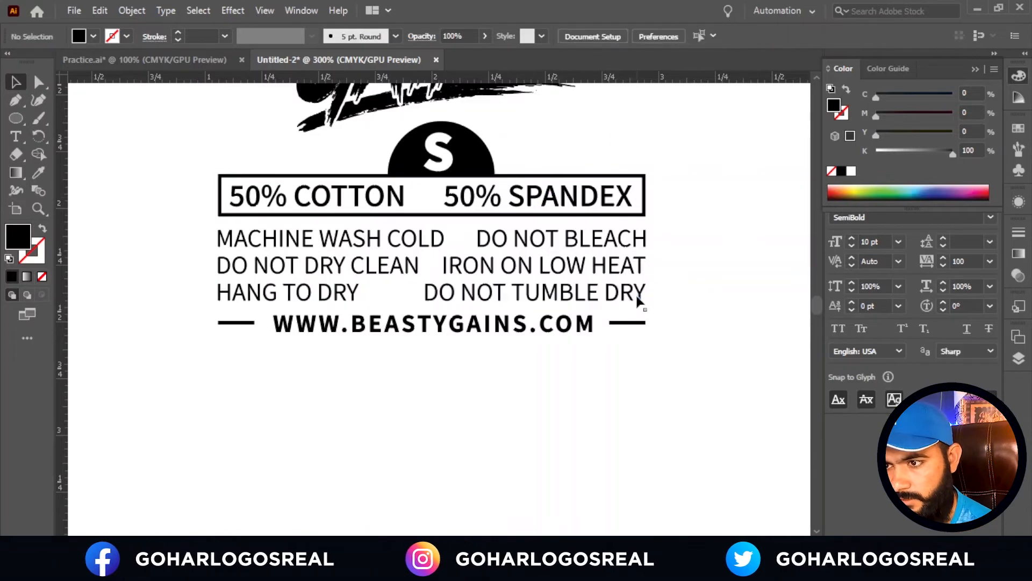
Distribute the three washing instruction rows evenly by their vertical centers, relative to the selection.
left_click_drag(660, 231, 591, 296)
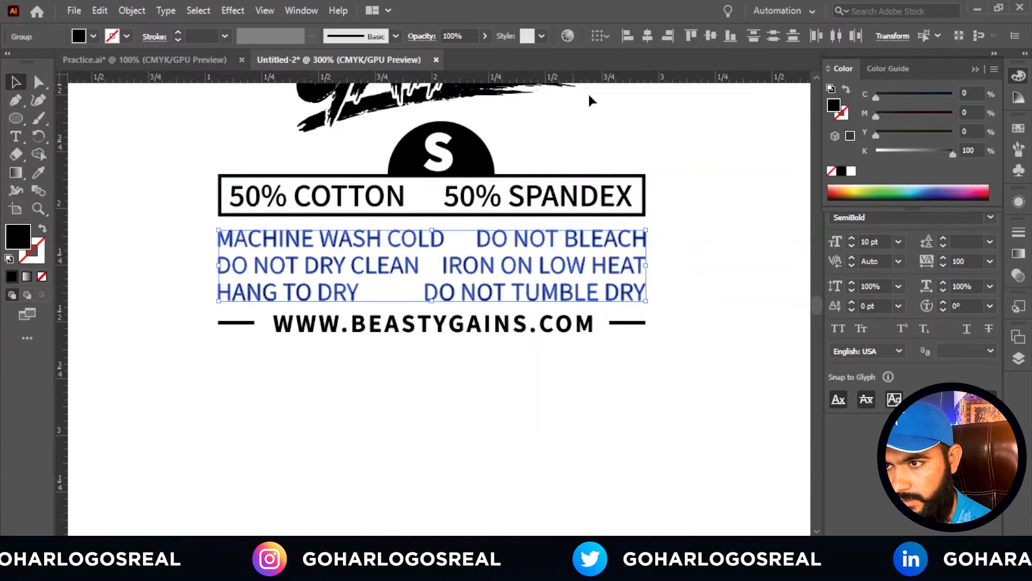
left_click(602, 34)
left_click(602, 54)
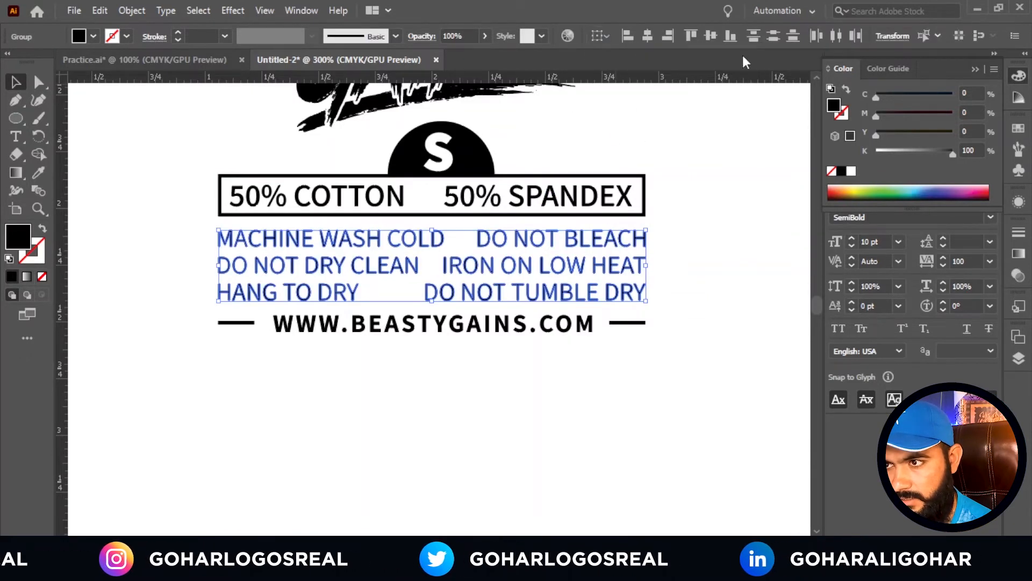
left_click(774, 40)
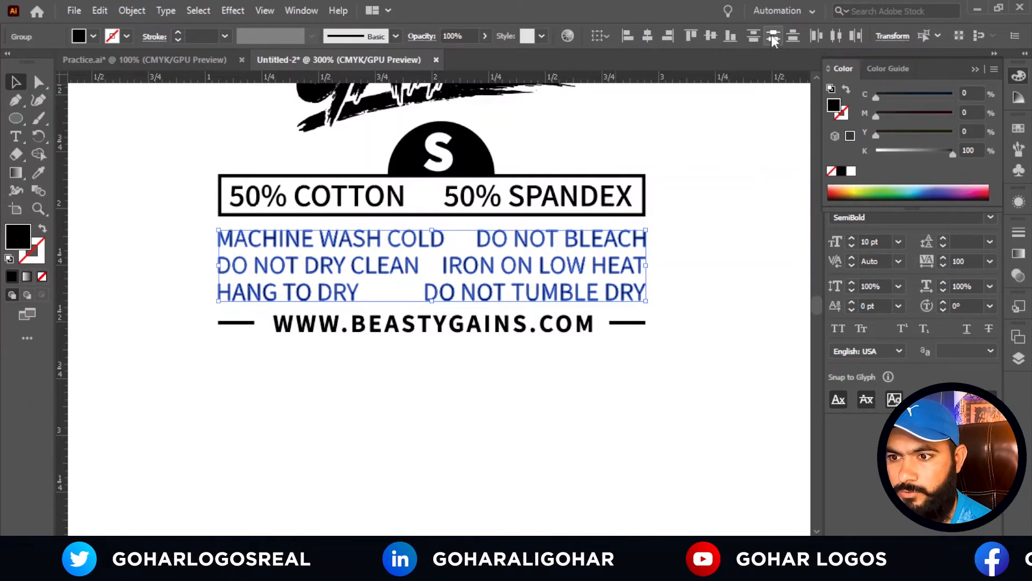
left_click(656, 268)
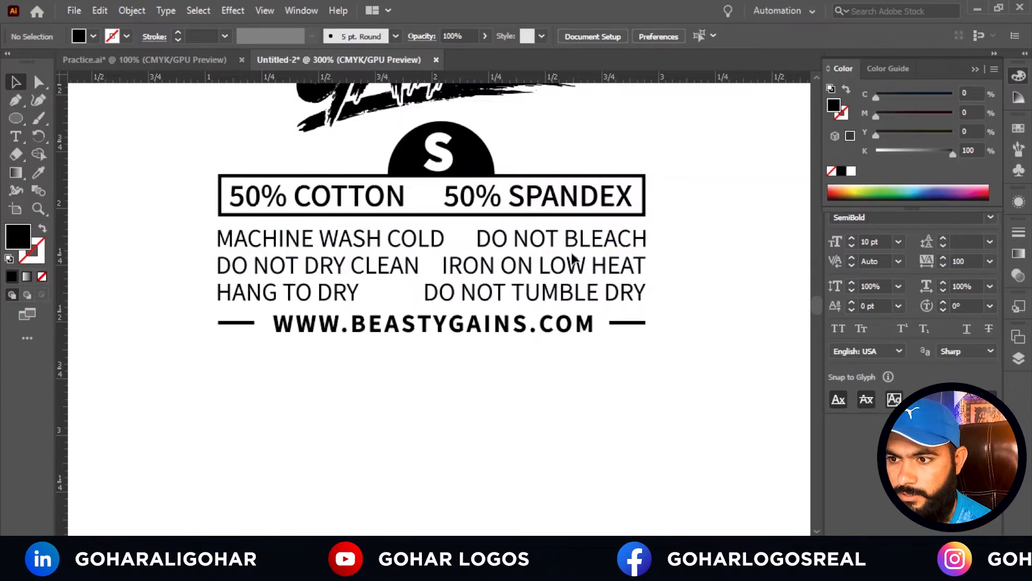
scroll(280, 282, "up", 2)
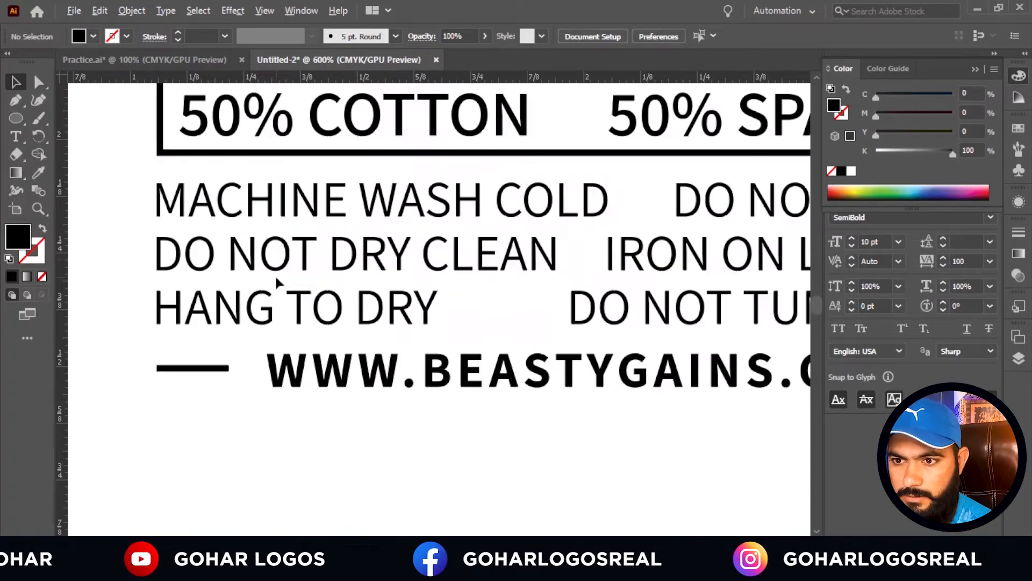
scroll(279, 263, "down", 2)
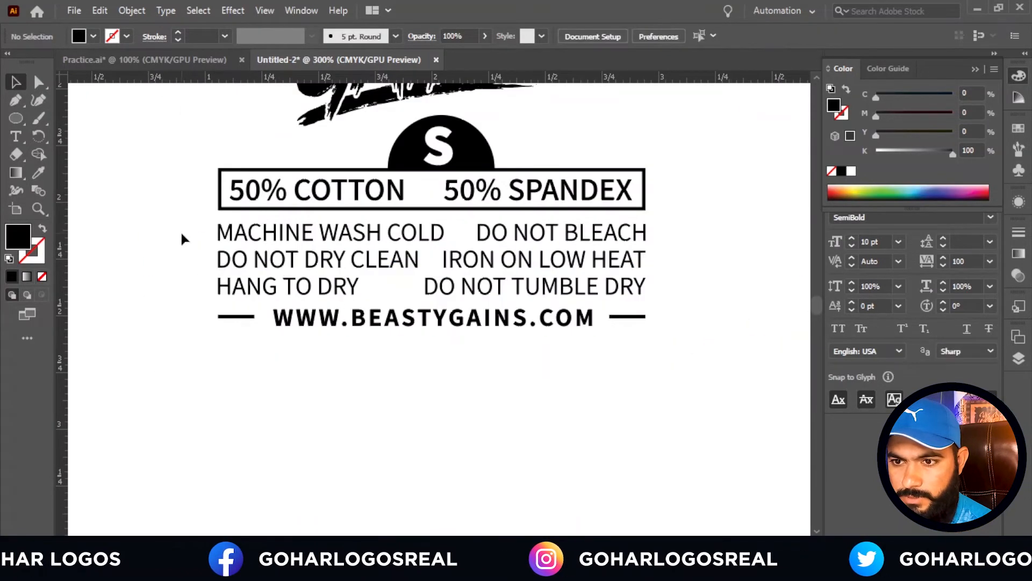
left_click_drag(720, 298, 720, 299)
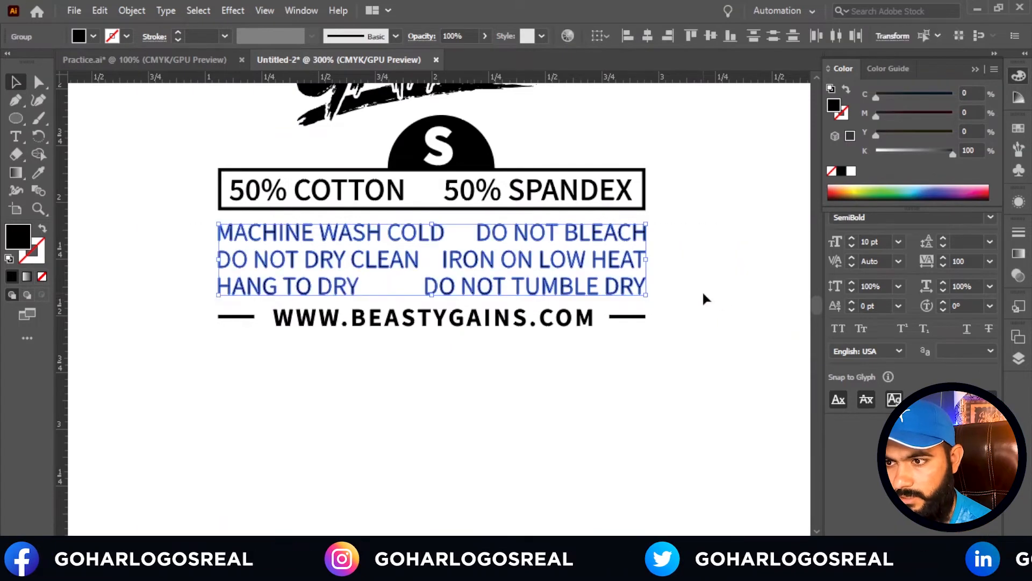
left_click(705, 295)
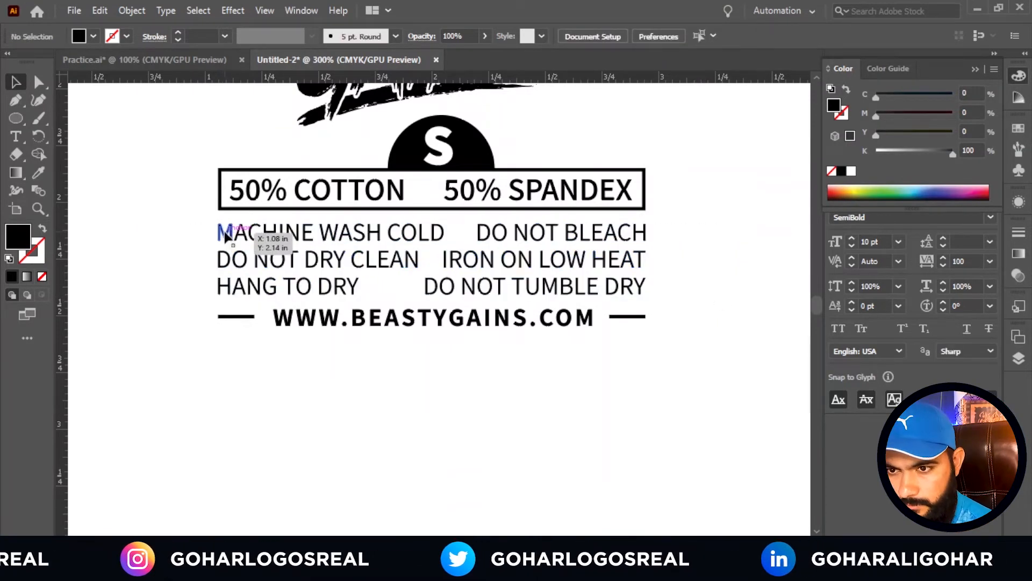
Draw a spacer rectangle filling the gap between the MACHINE WASH COLD and DO NOT DRY CLEAN rows, and fill it with red.
scroll(252, 233, "up", 5)
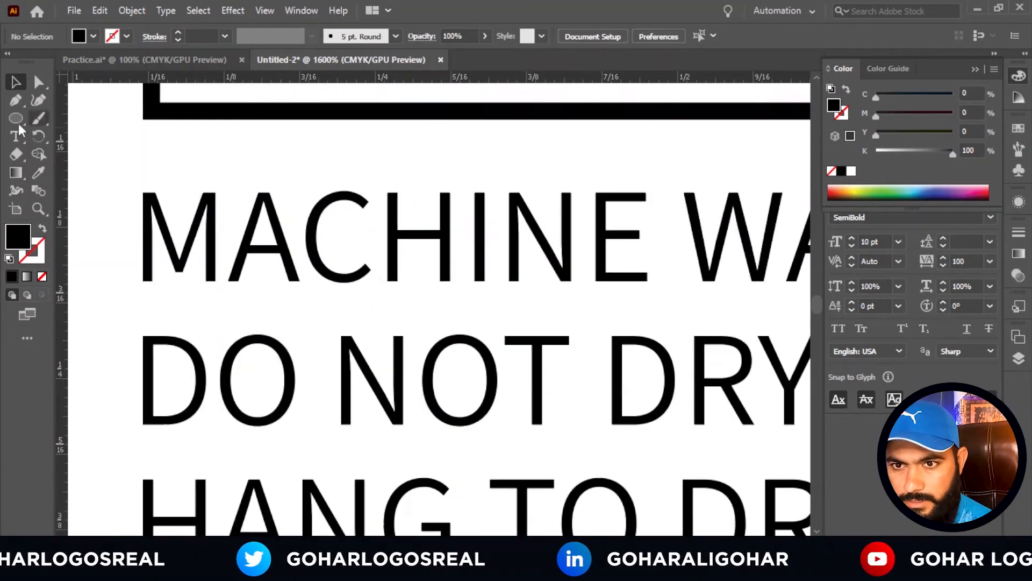
left_click_drag(18, 124, 80, 110)
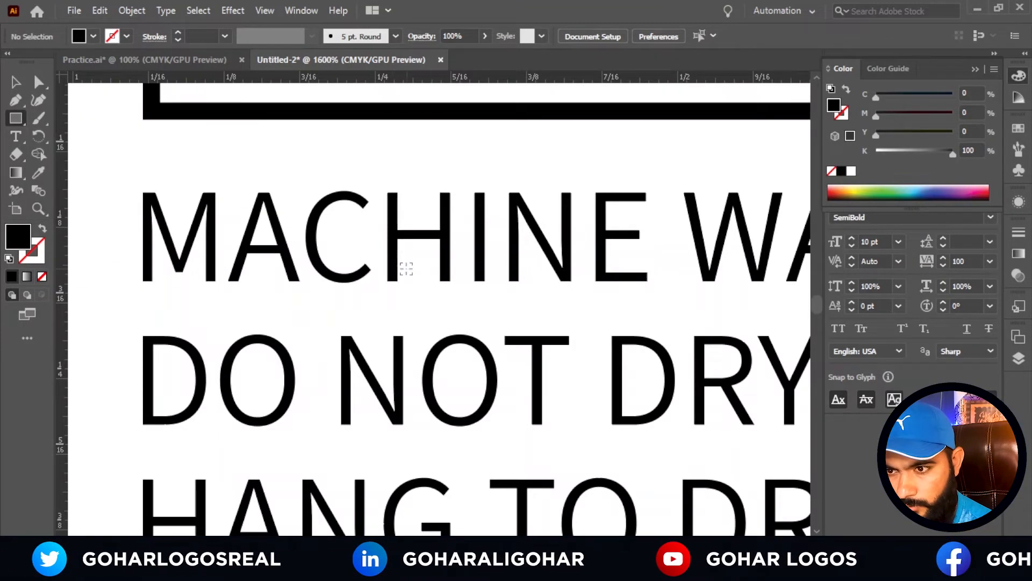
scroll(401, 307, "up", 1)
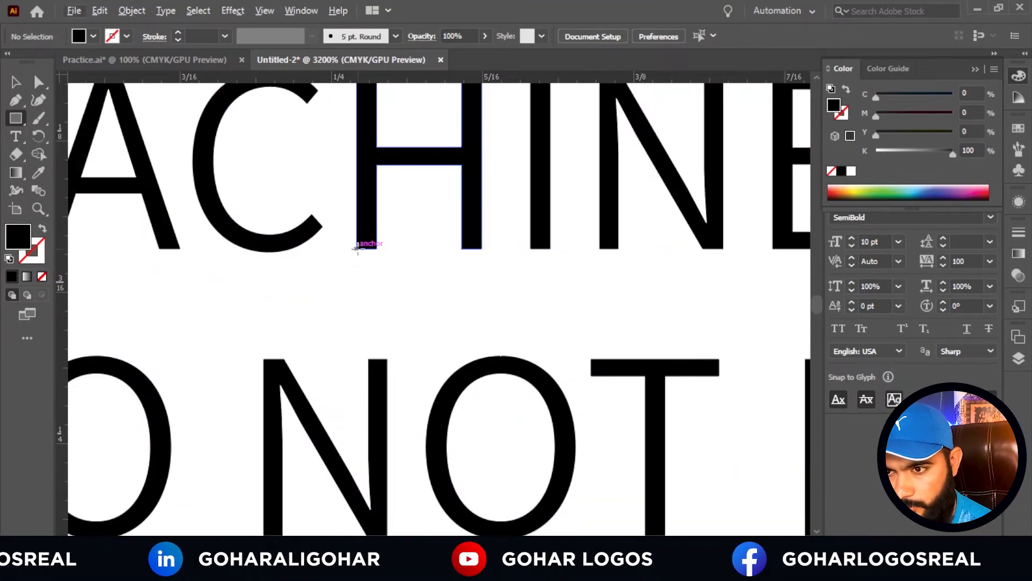
left_click_drag(356, 249, 768, 358)
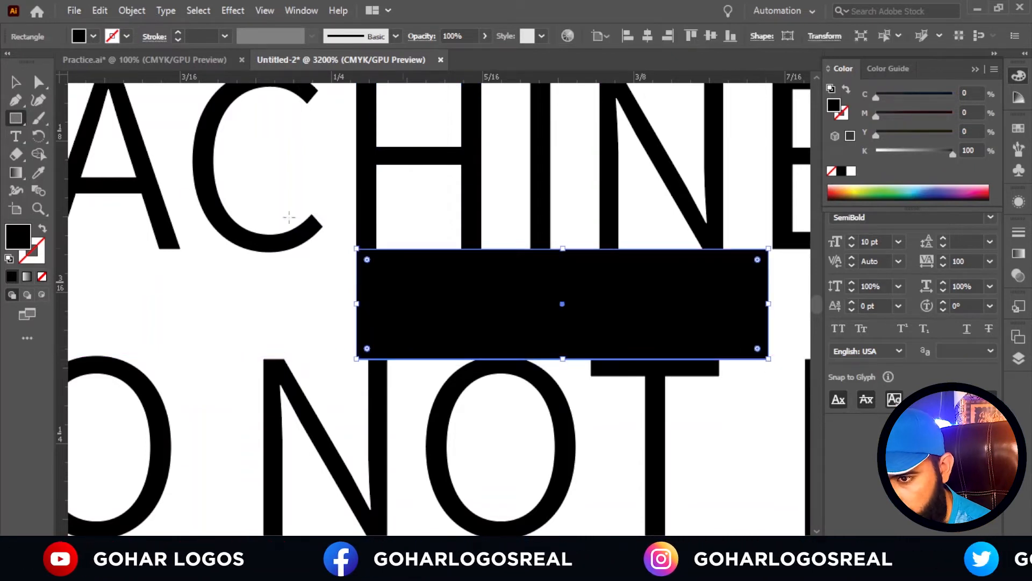
left_click(93, 37)
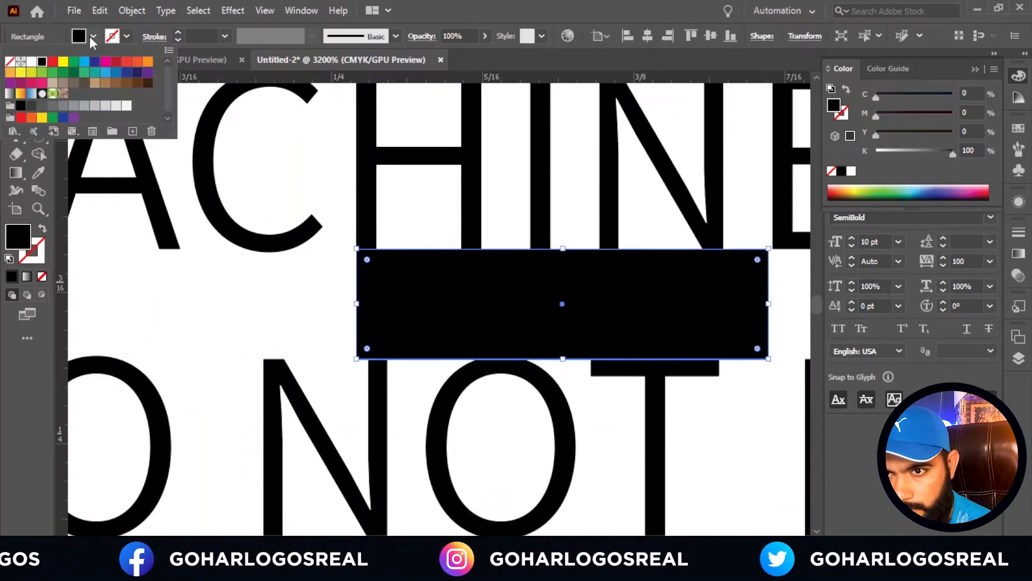
left_click(52, 61)
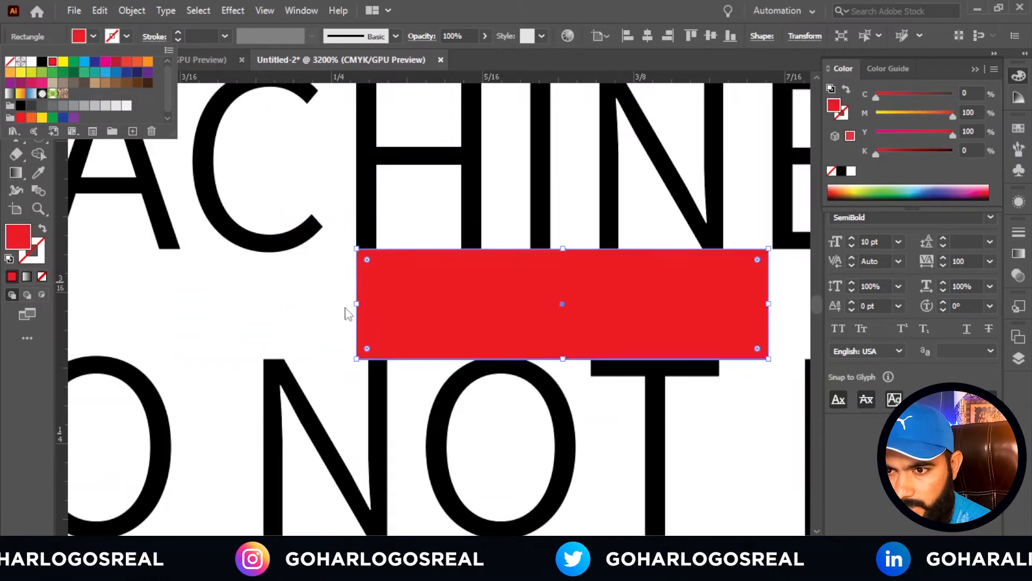
left_click(307, 305)
Move the red spacer below the HANG TO DRY row so its top edge meets that row's baseline.
scroll(368, 304, "down", 3)
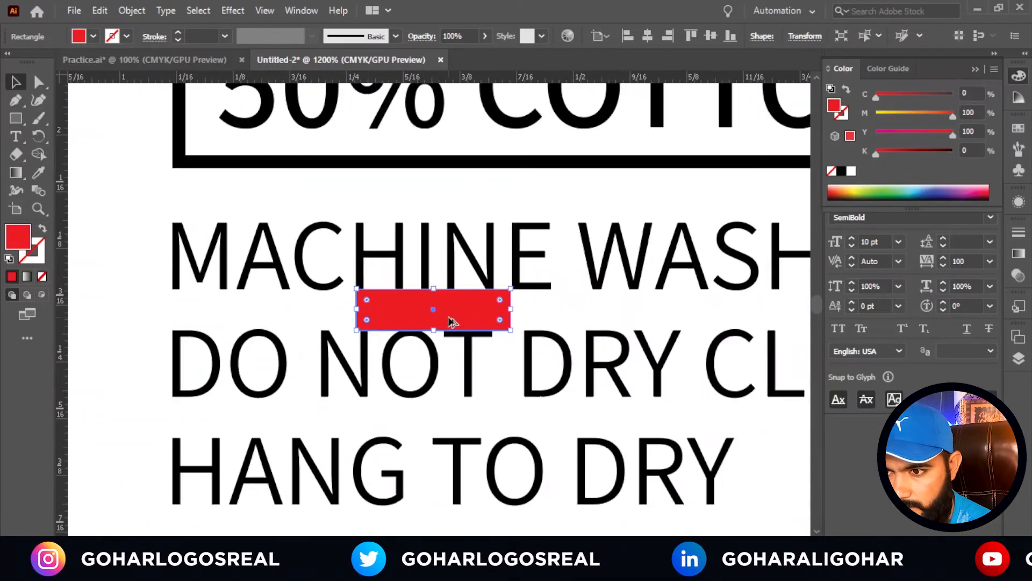
scroll(450, 321, "down", 2)
left_click_drag(460, 316, 522, 442)
scroll(532, 446, "up", 1)
scroll(541, 452, "up", 3)
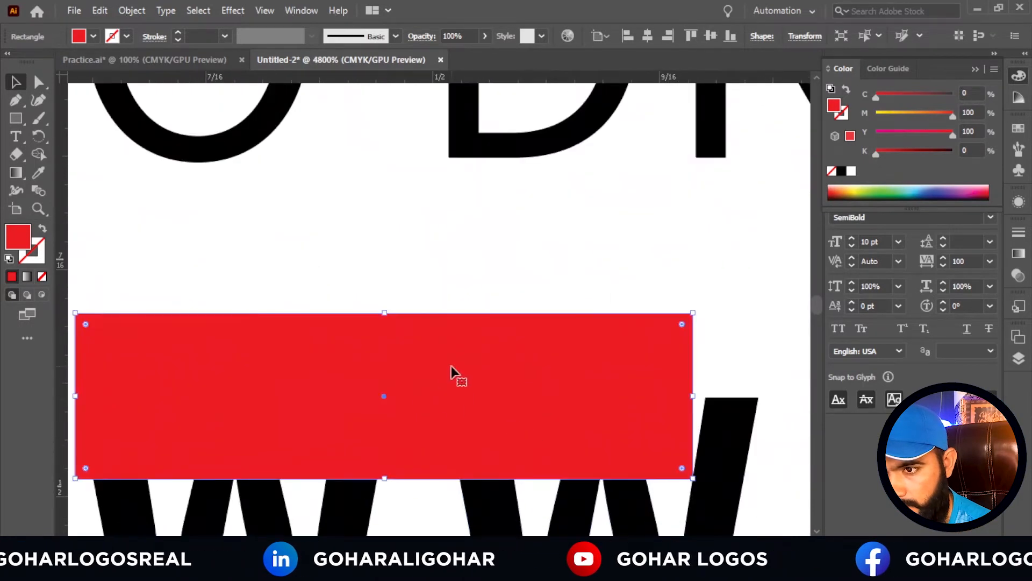
left_click_drag(451, 371, 569, 207)
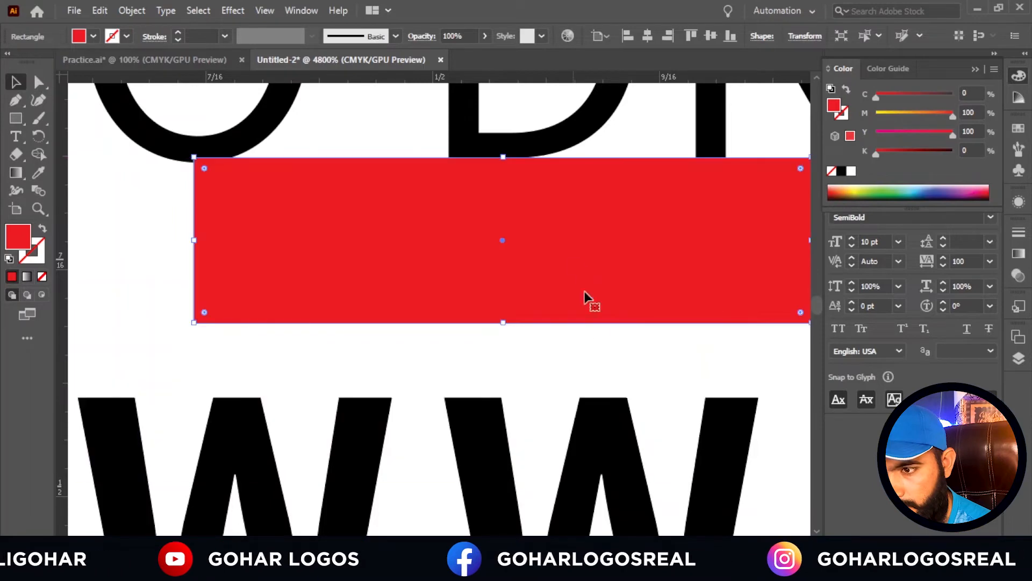
left_click_drag(601, 417, 601, 337)
left_click(548, 338)
scroll(548, 341, "down", 6)
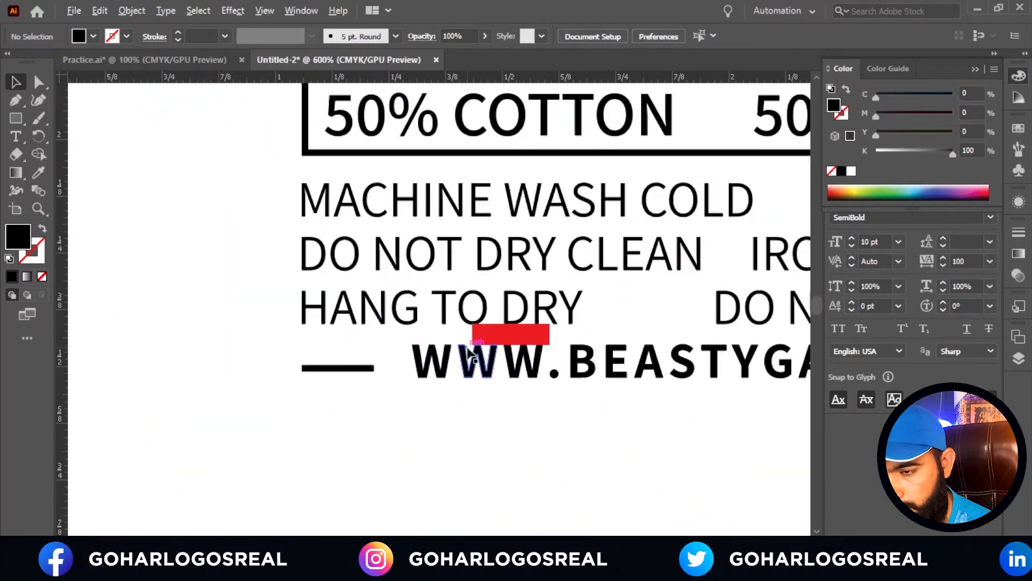
scroll(467, 346, "down", 2)
left_click_drag(486, 353, 241, 305)
scroll(334, 341, "down", 2)
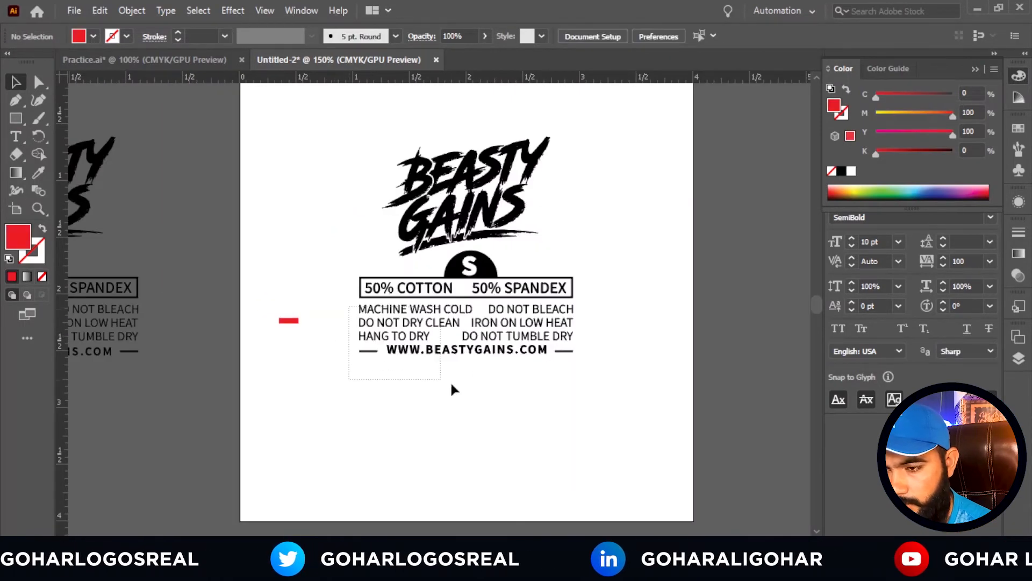
Try to align the washing instruction rows and the website line on their horizontal centers, relative to the selection.
left_click_drag(537, 394, 600, 392)
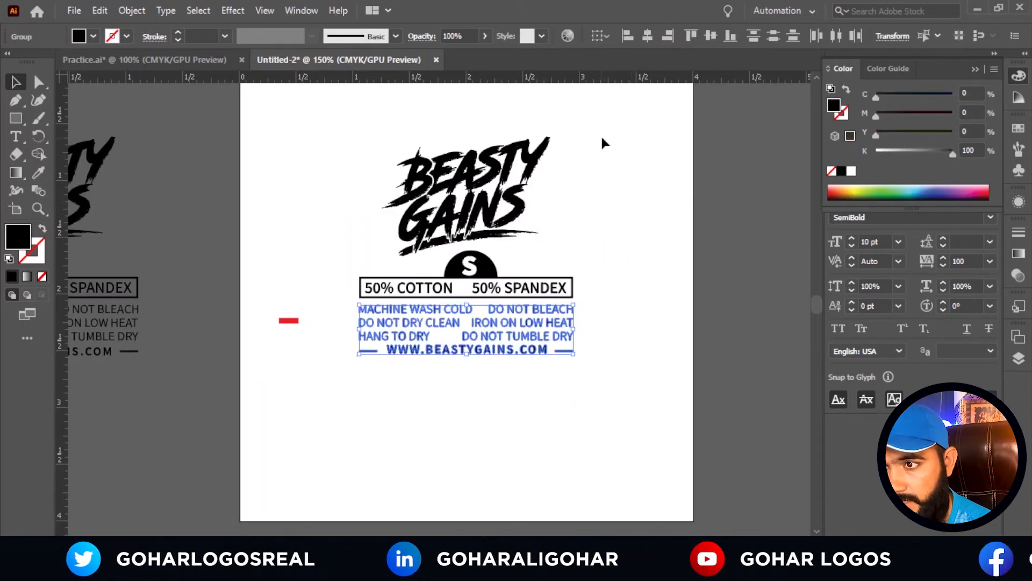
left_click(599, 37)
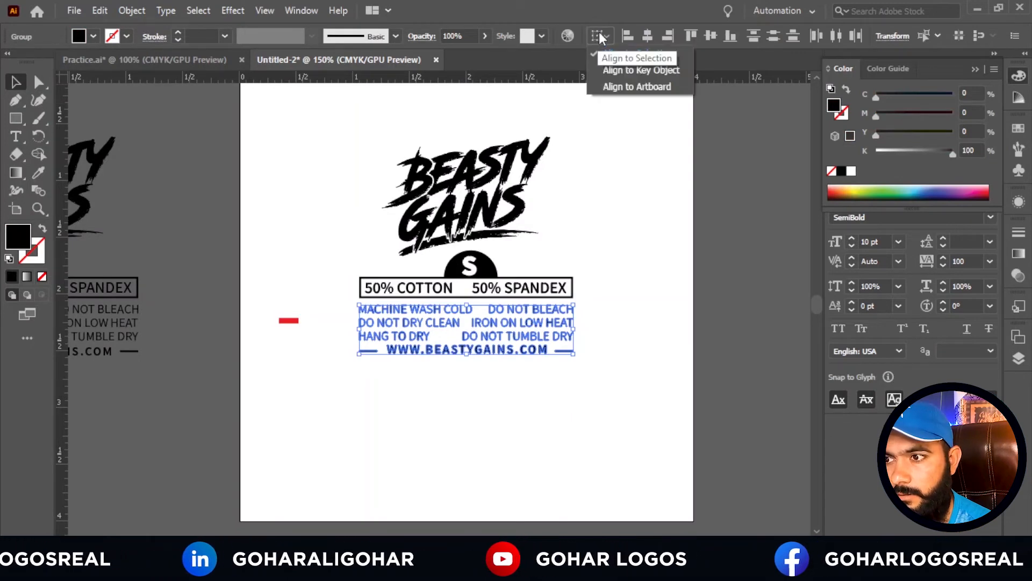
left_click(618, 69)
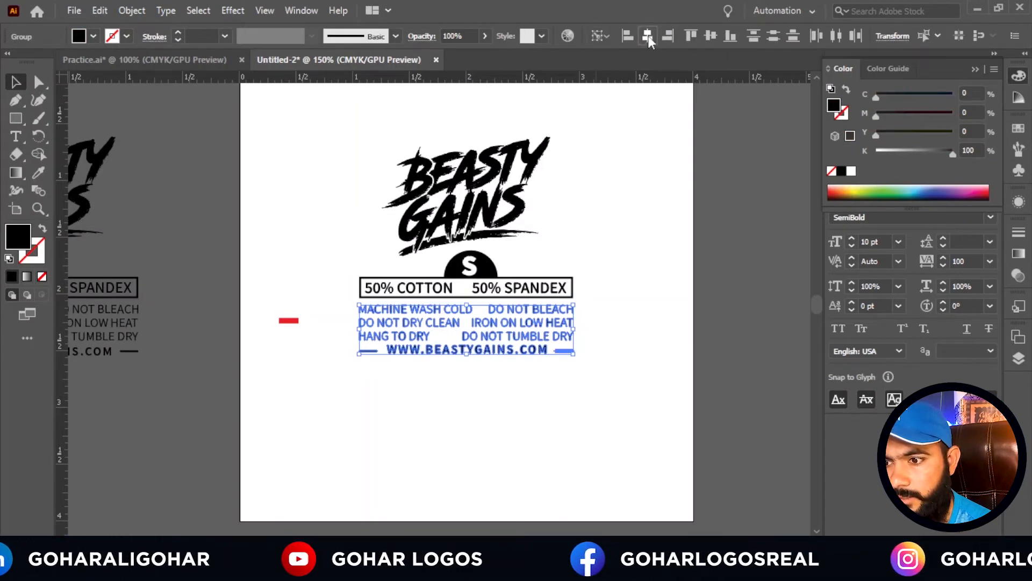
left_click(647, 36)
key("ctrl+z")
left_click(600, 36)
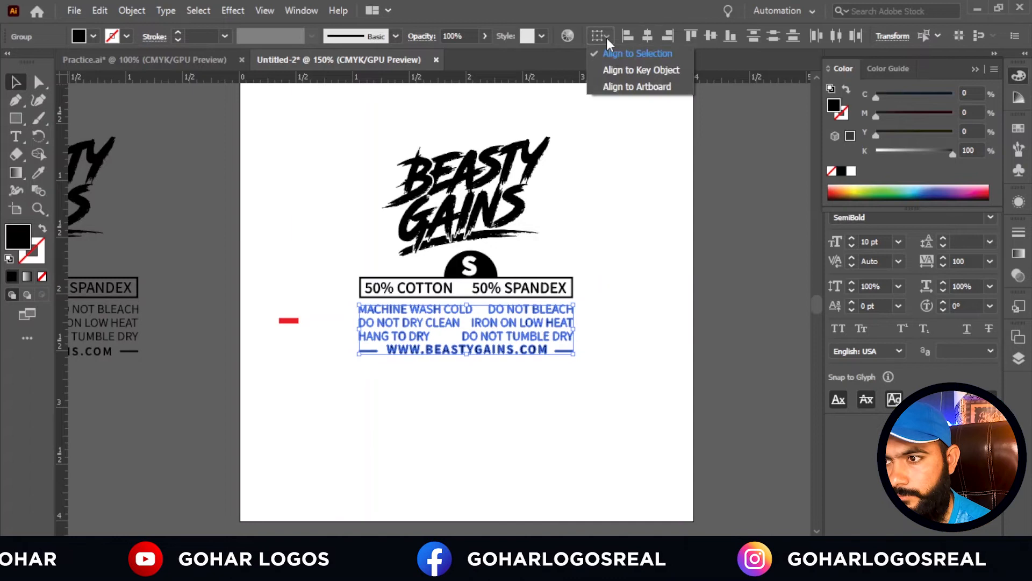
left_click(607, 75)
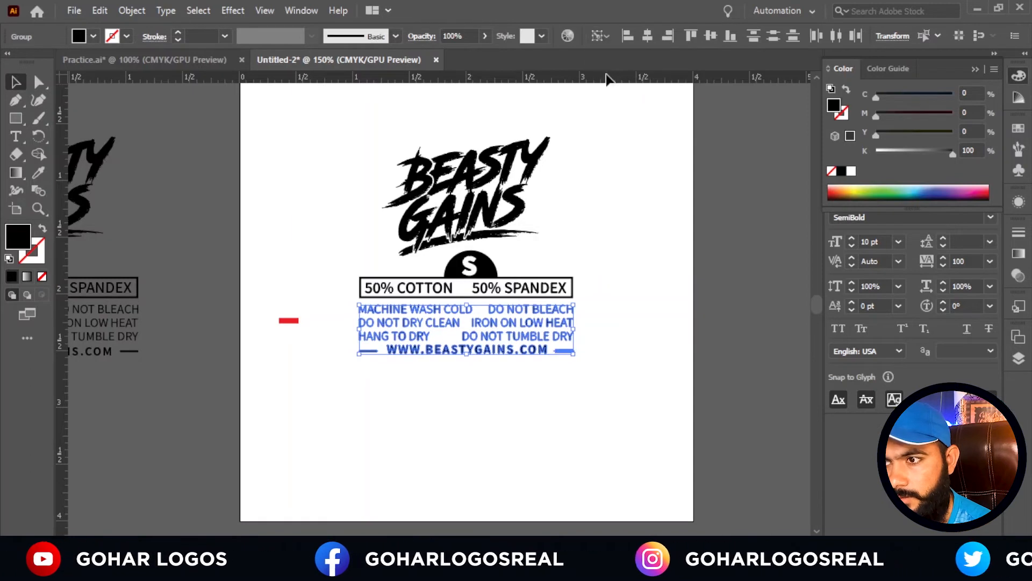
left_click(647, 35)
key("ctrl+z")
left_click(664, 389)
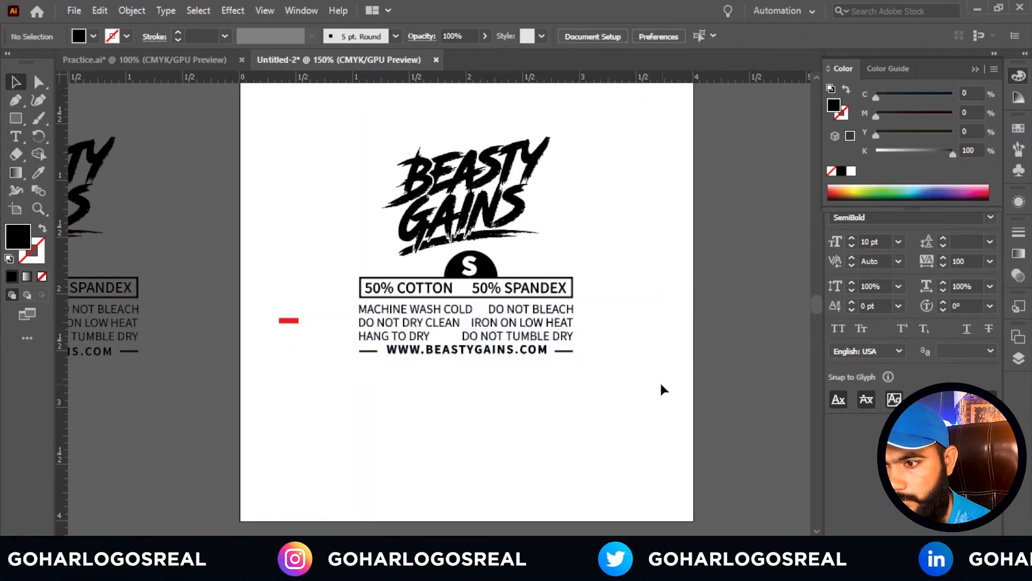
Show the guides around the label on the artboard.
key("ctrl+minus")
right_click(601, 340)
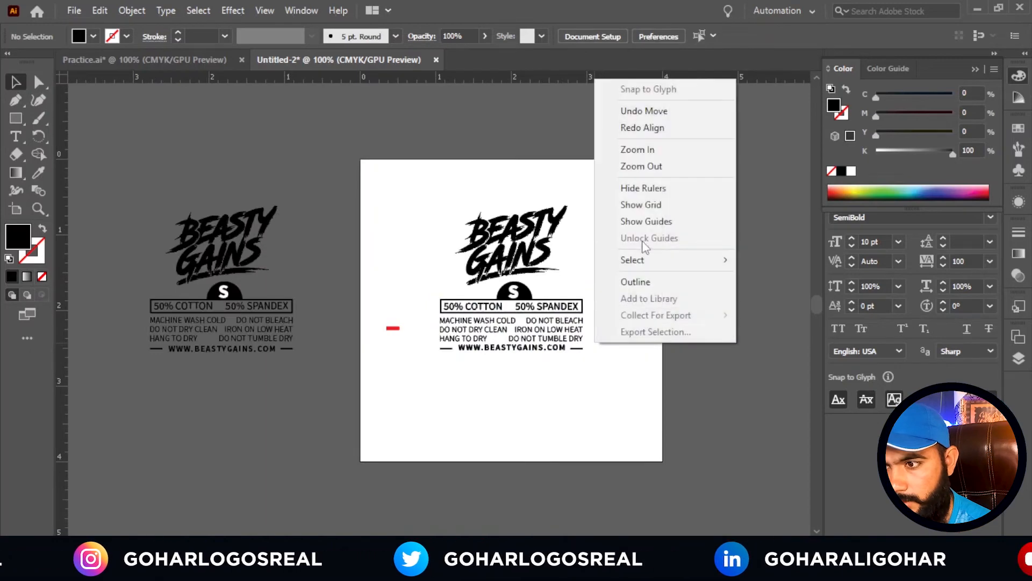
left_click(641, 223)
key("ctrl+plus")
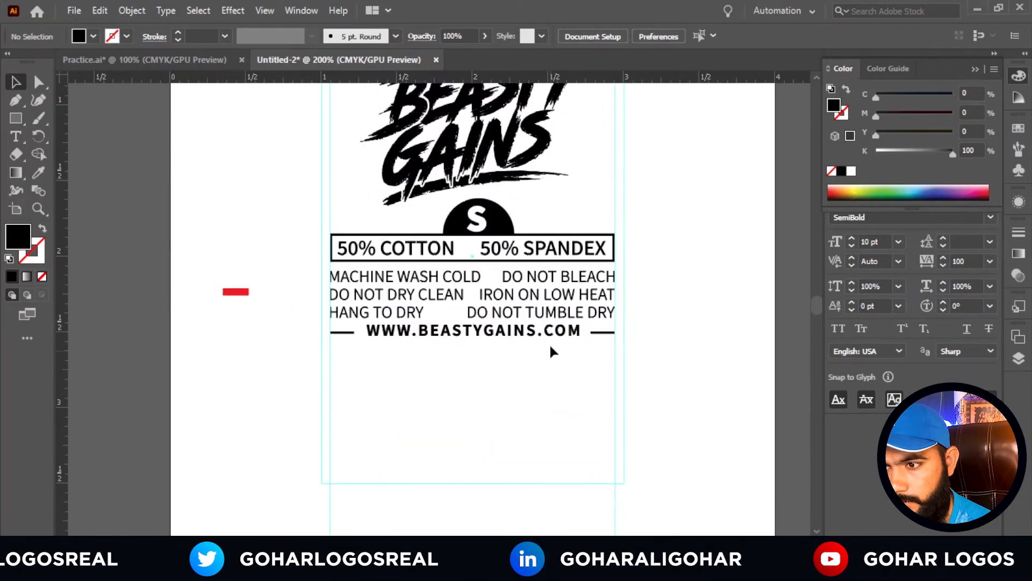
left_click(550, 337)
left_click(695, 285)
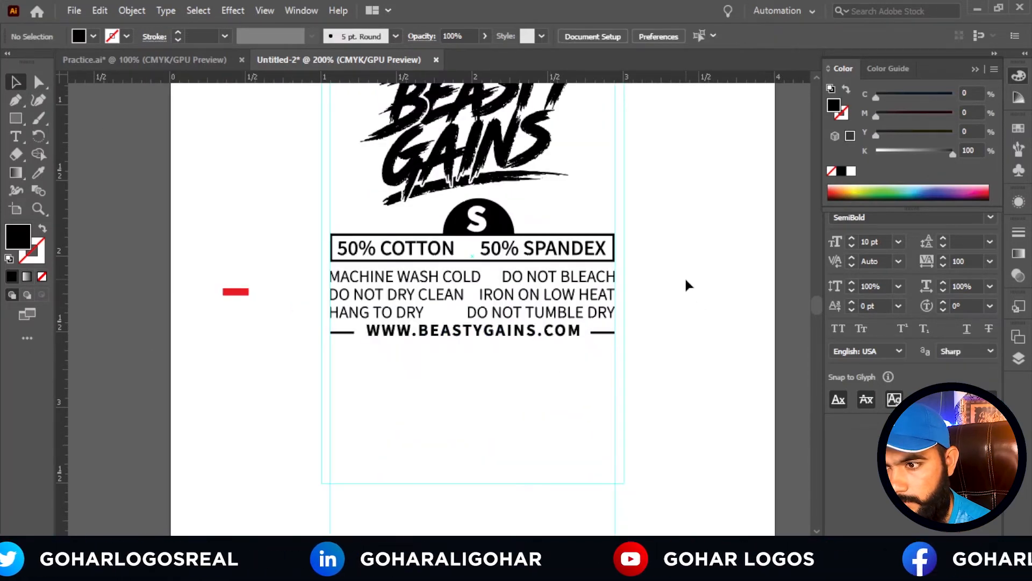
Distribute the website text and its two side lines evenly by horizontal centers and align their vertical centers, relative to the selection.
left_click_drag(685, 277, 316, 348)
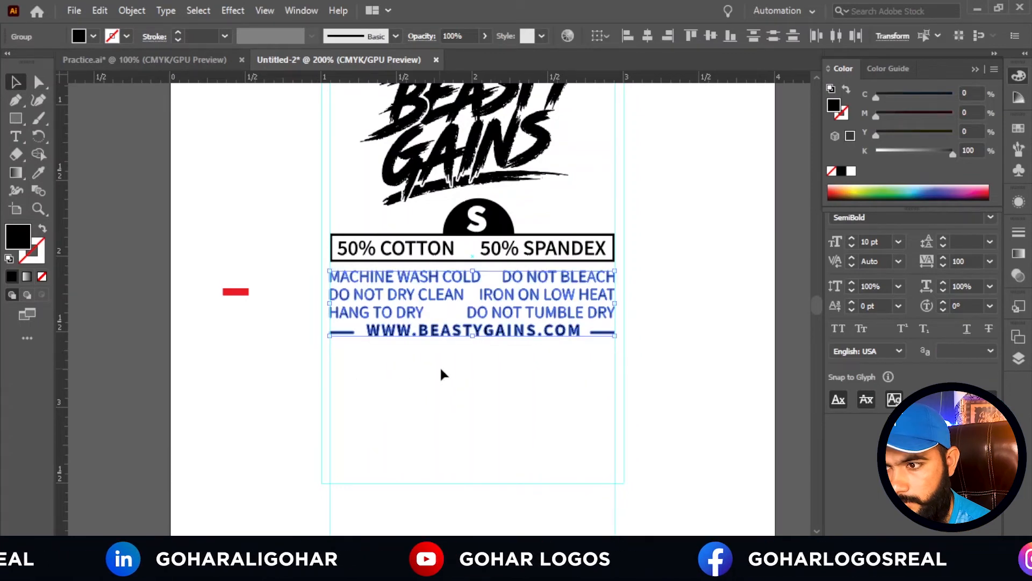
scroll(486, 352, "up", 1)
left_click(492, 344)
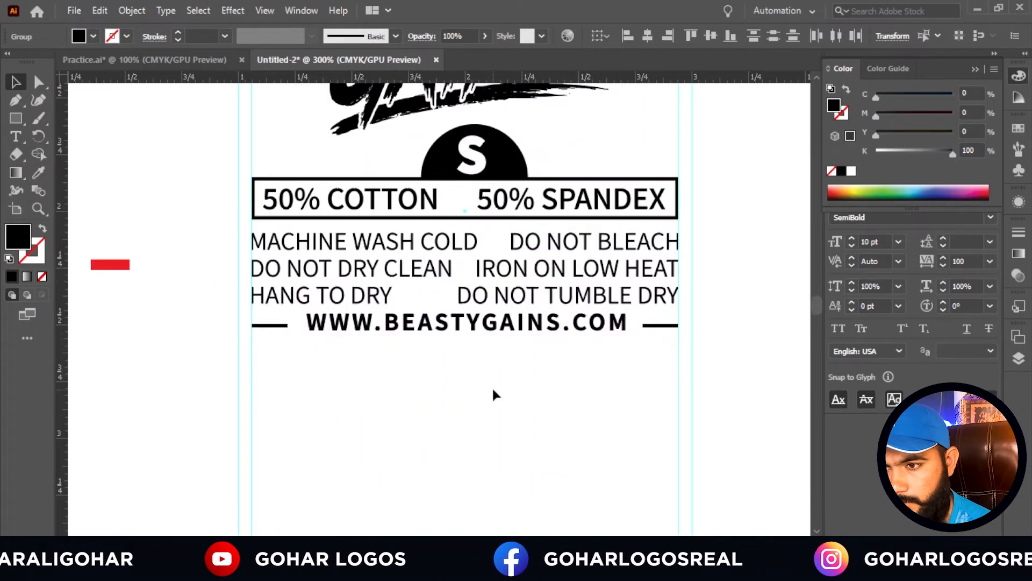
left_click(505, 329)
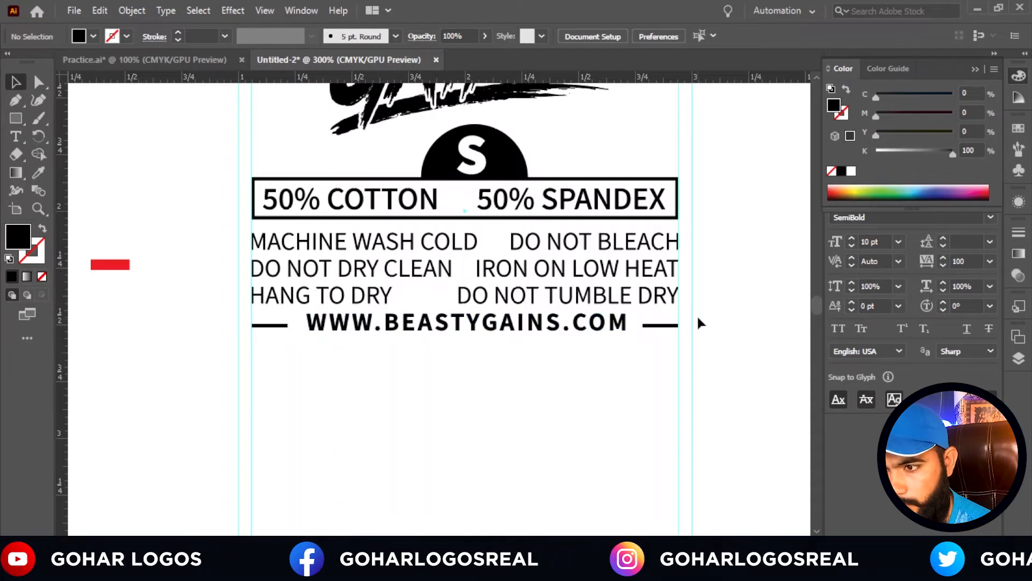
left_click_drag(657, 329, 227, 363)
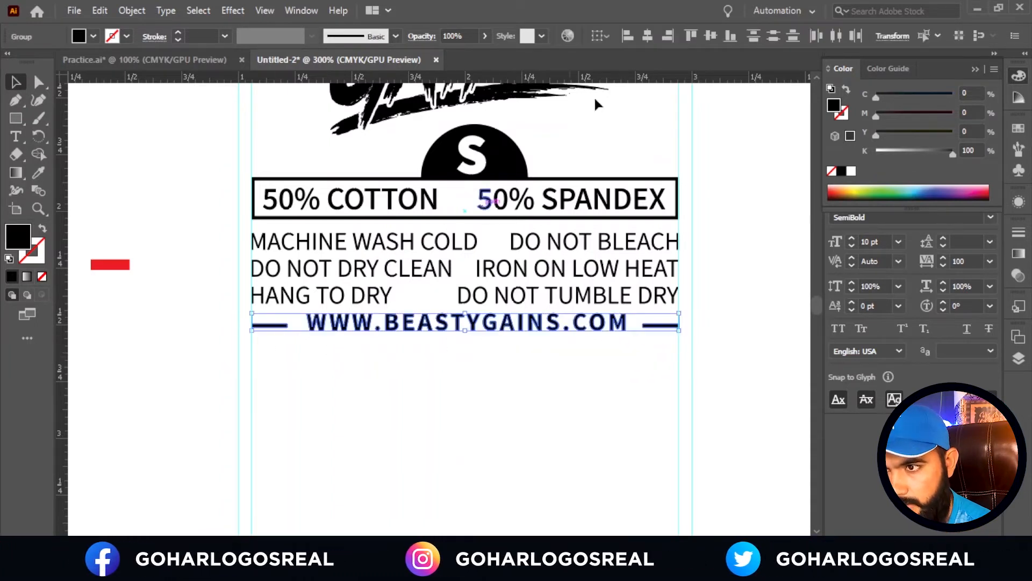
left_click(602, 37)
left_click(603, 47)
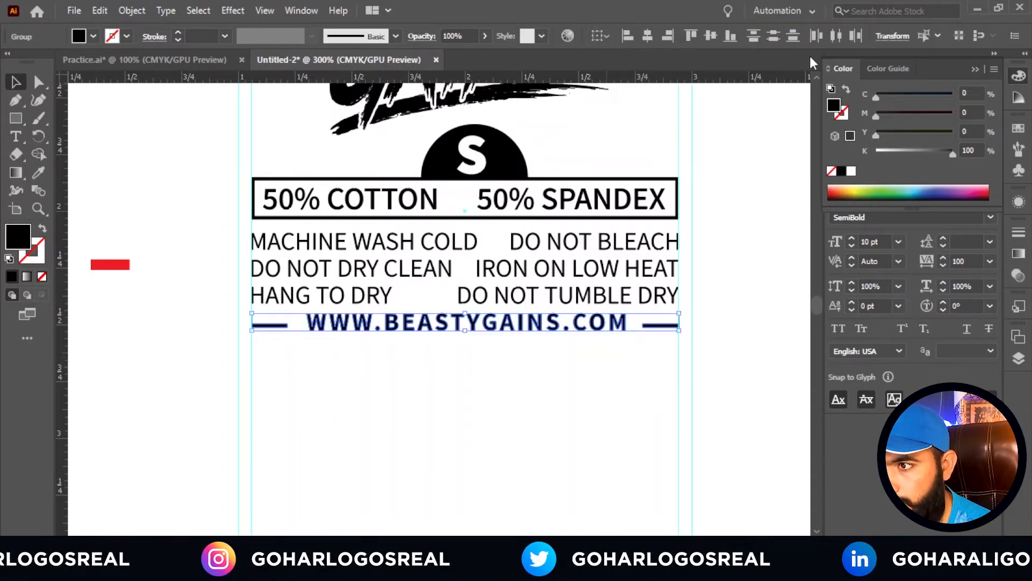
left_click(840, 37)
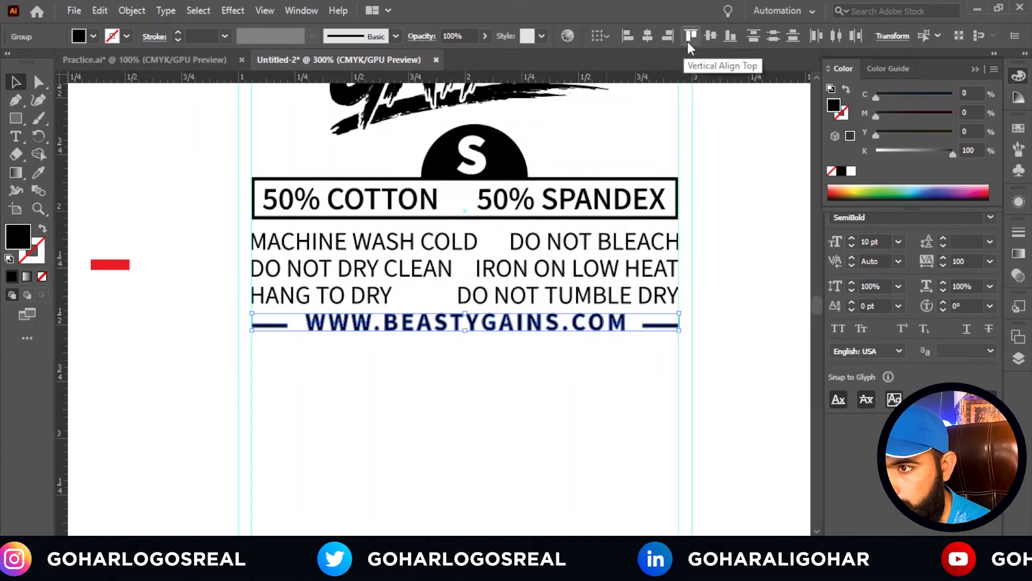
left_click(711, 35)
left_click(499, 364)
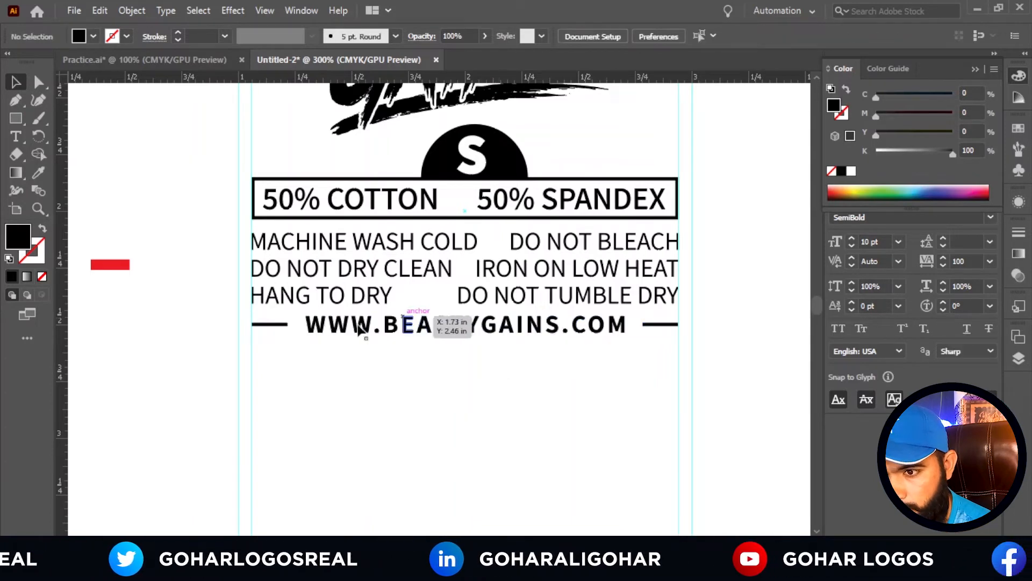
scroll(250, 324, "up", 7)
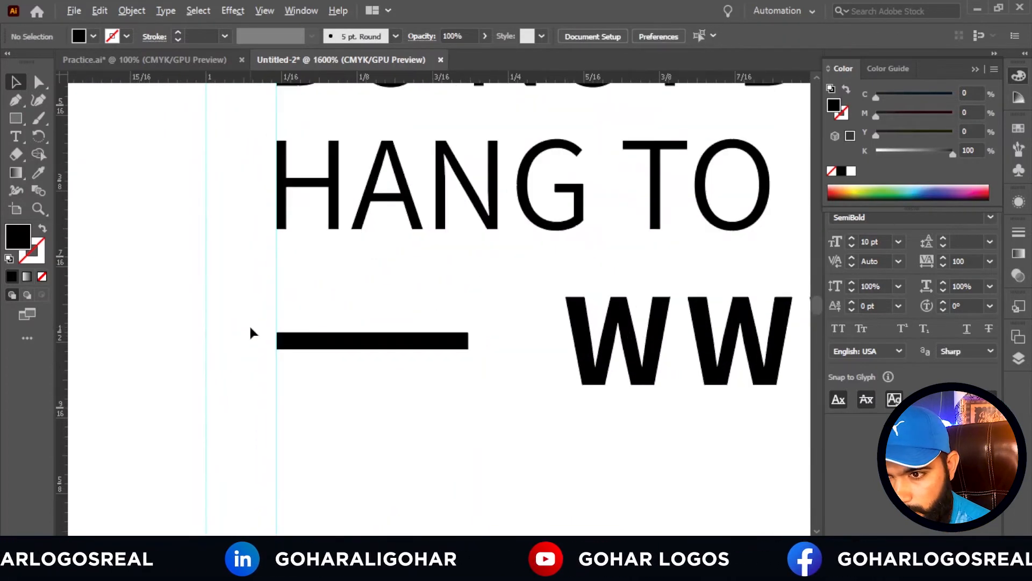
scroll(250, 325, "down", 8)
scroll(369, 331, "down", 2)
scroll(454, 328, "up", 7)
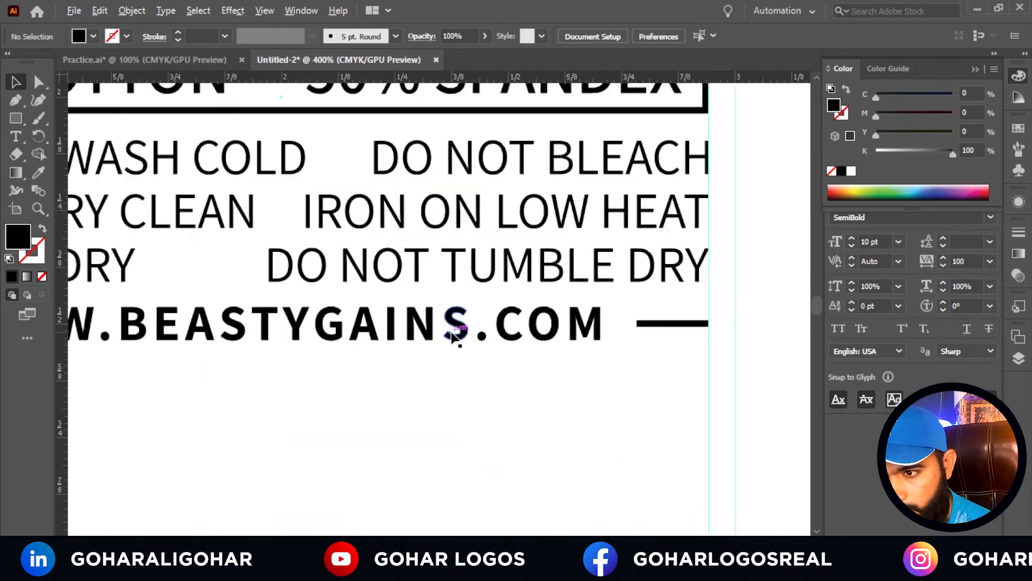
scroll(662, 342, "down", 7)
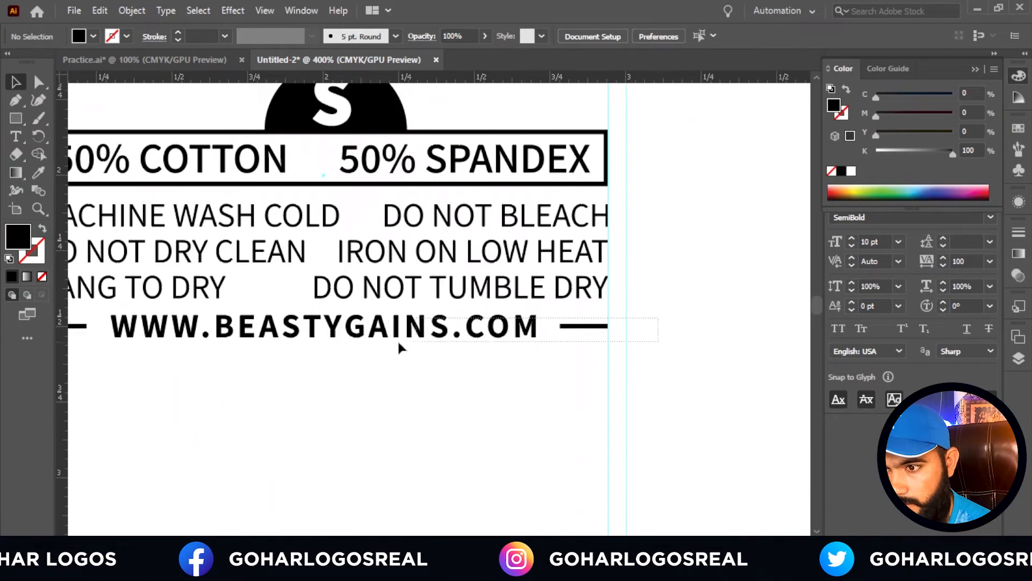
left_click_drag(398, 343, 159, 359)
left_click_drag(70, 358, 70, 358)
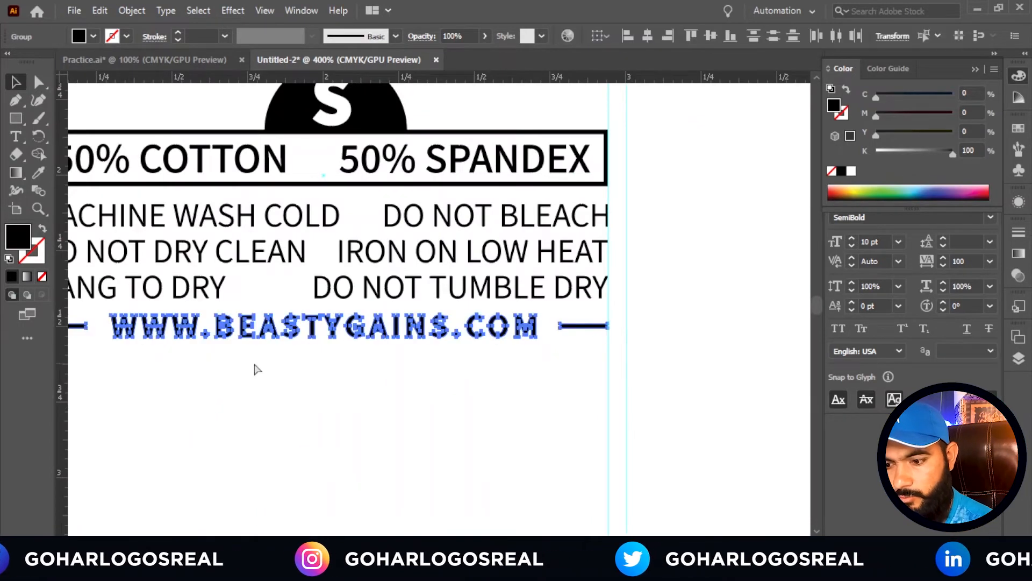
key("ctrl+g")
left_click(349, 359)
Align the washing instruction rows and the website group on their horizontal centers, relative to the selection, and group them together.
scroll(561, 335, "down", 2)
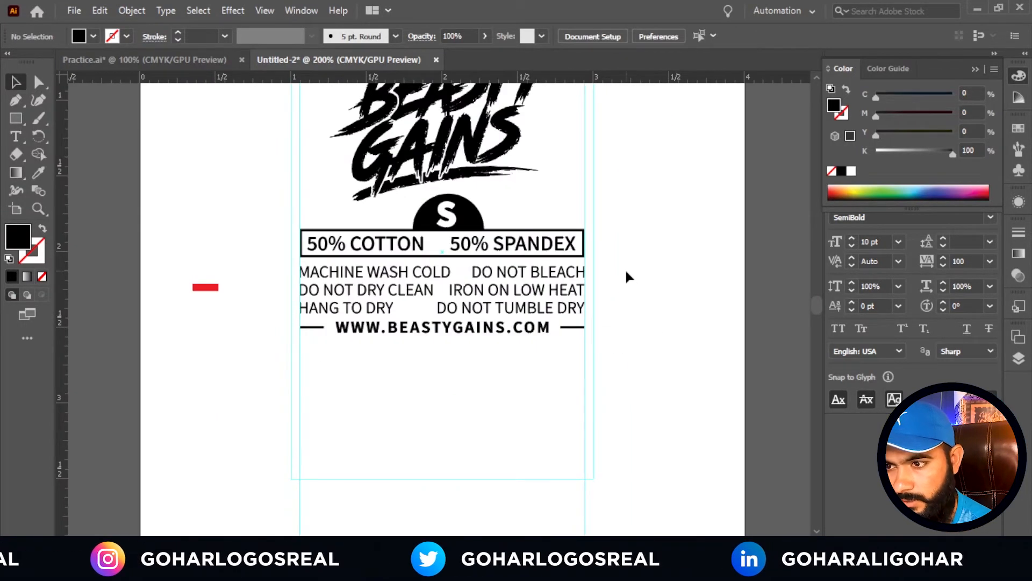
left_click_drag(408, 364, 242, 359)
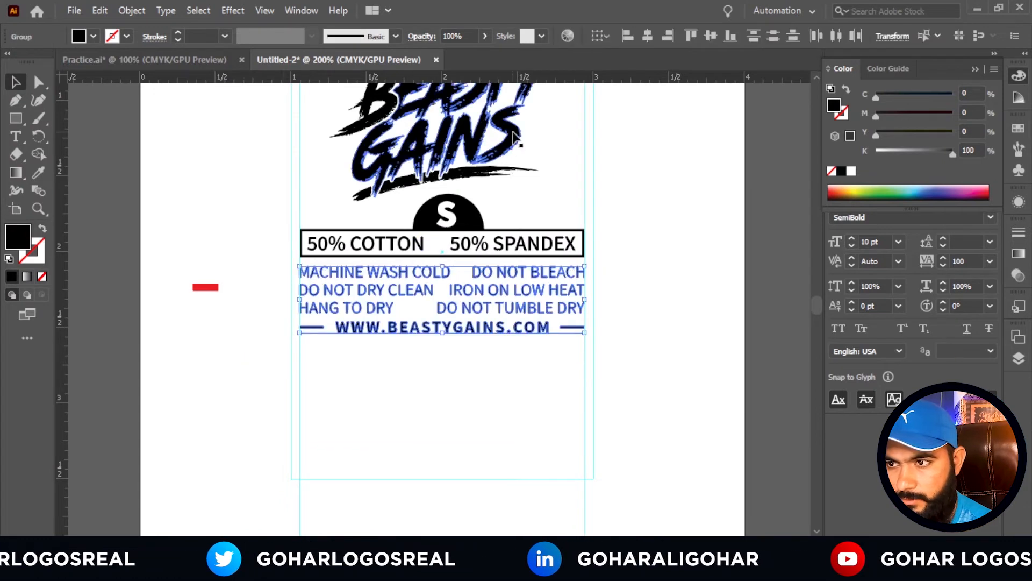
left_click(604, 36)
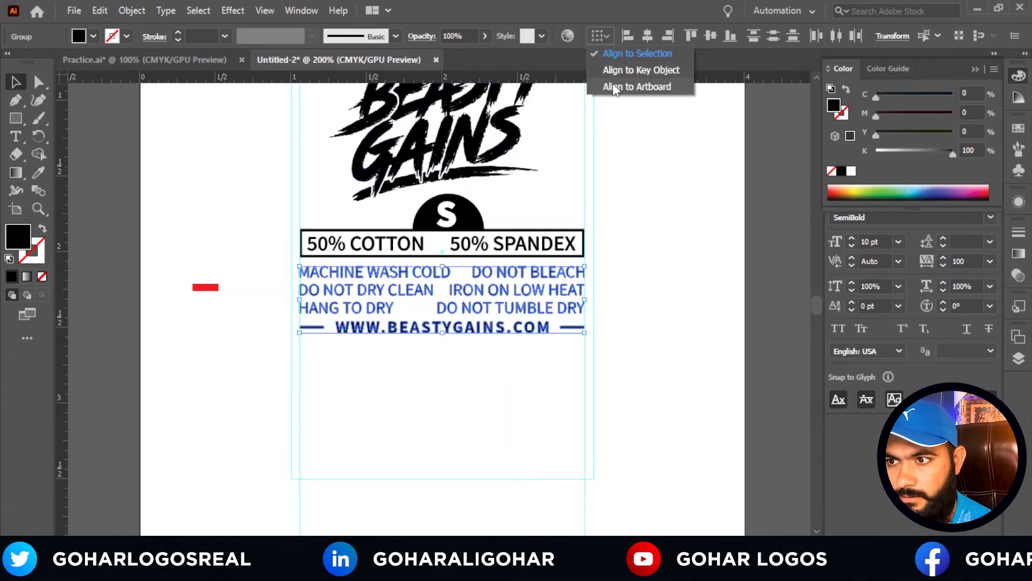
left_click(612, 68)
left_click(649, 35)
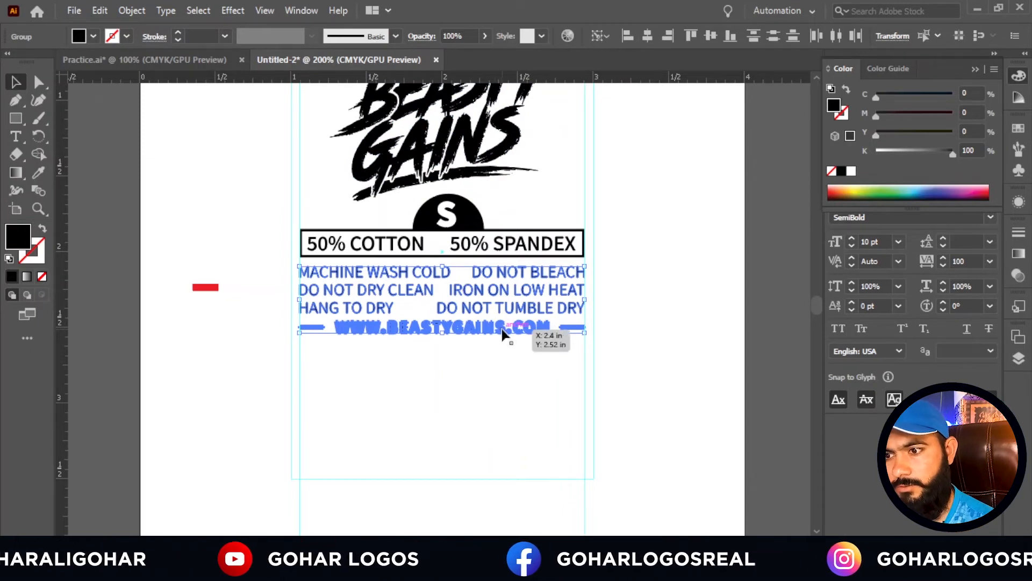
key("ctrl+shift+o")
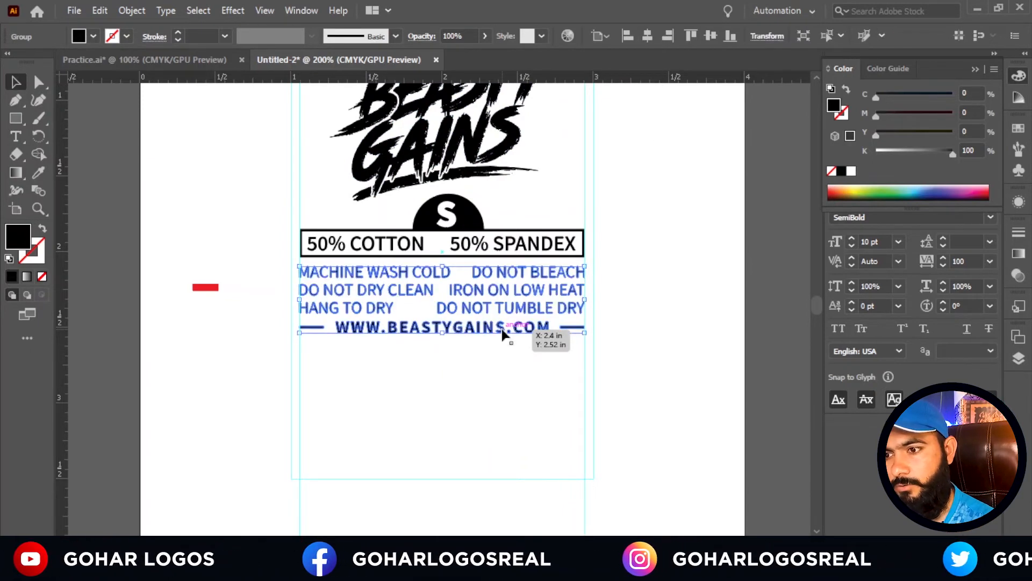
left_click(521, 391)
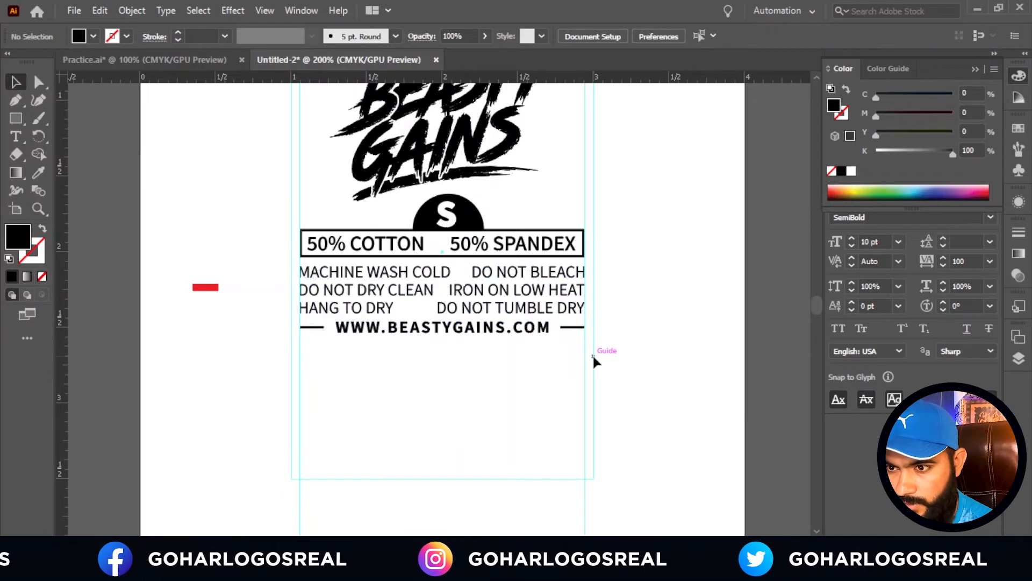
Center the 50% COTTON 50% SPANDEX text horizontally and vertically with its frame, relative to the selection.
key("ctrl+equal")
key("ctrl+equal")
left_click(511, 260)
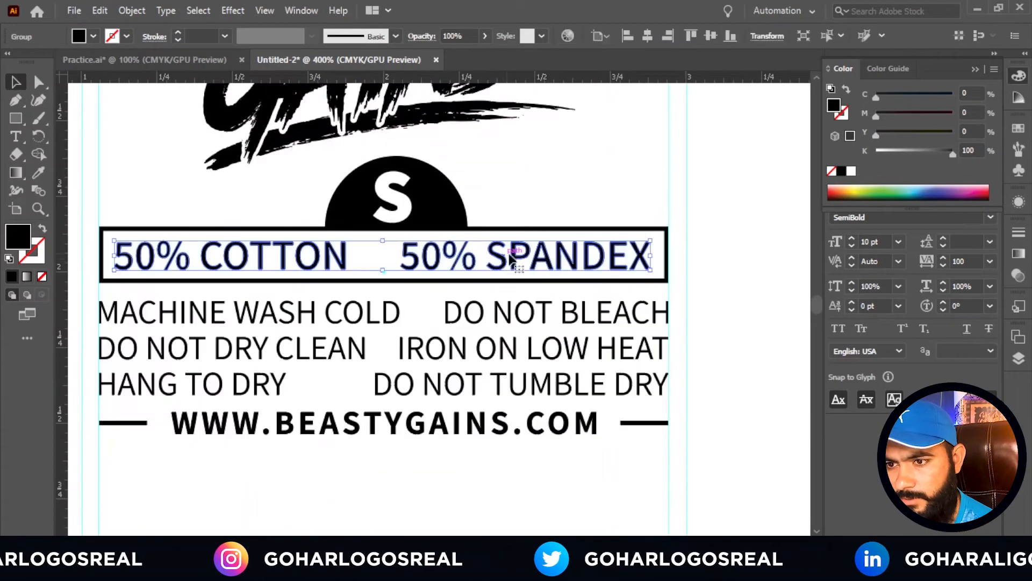
left_click(740, 246)
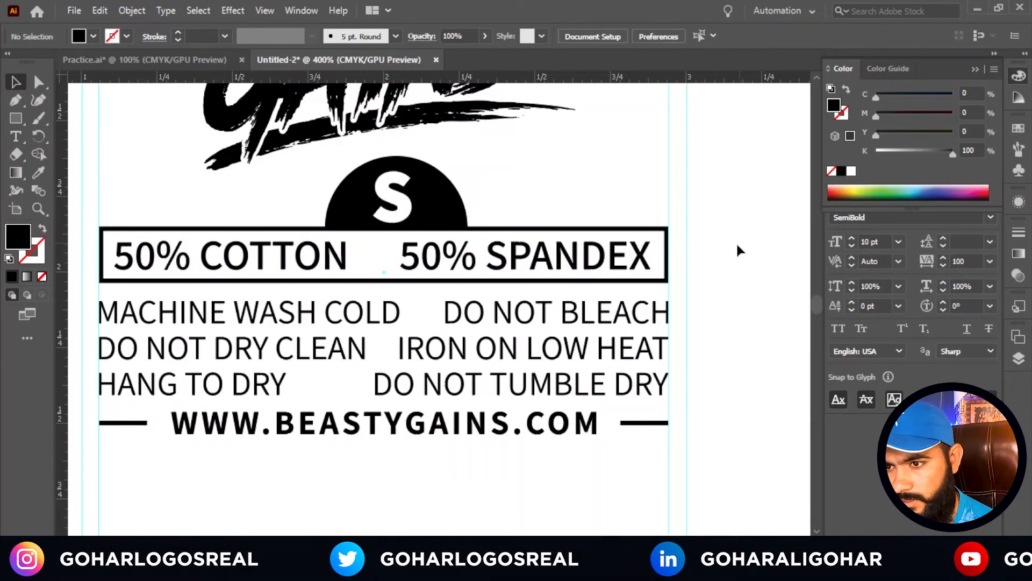
scroll(738, 246, "down", 1)
scroll(670, 255, "up", 1)
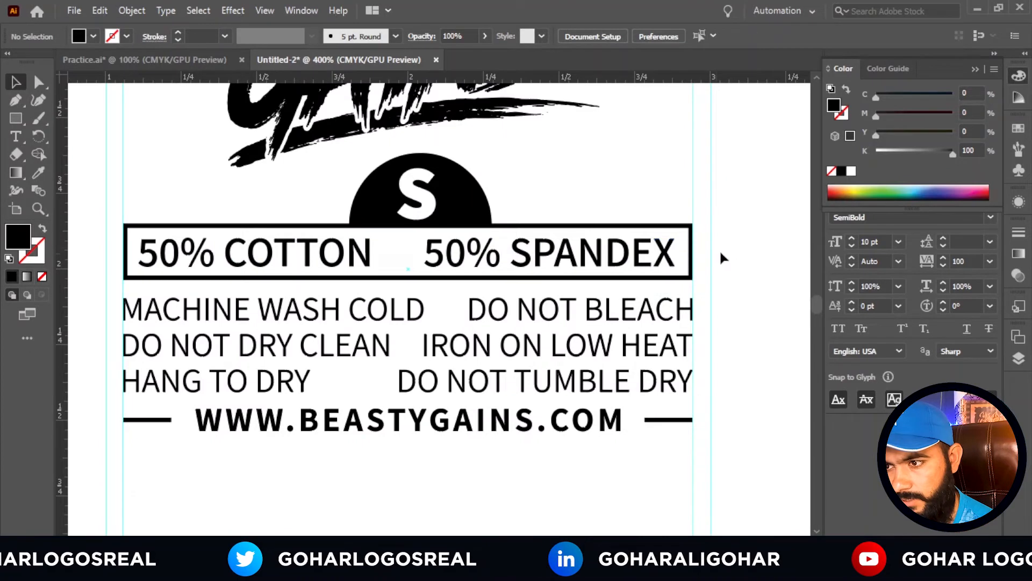
left_click(557, 279)
left_click(604, 41)
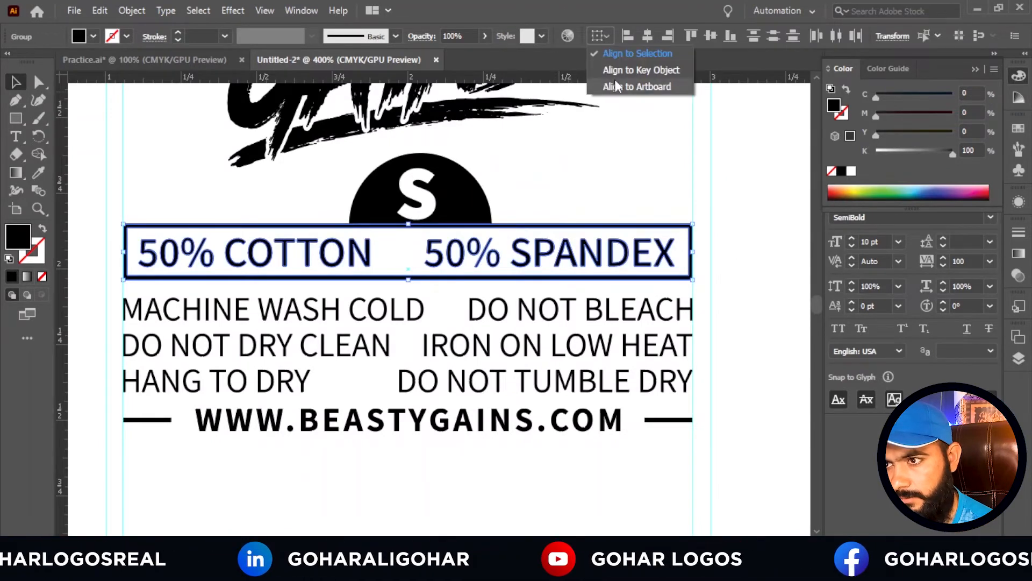
left_click(615, 70)
left_click(645, 37)
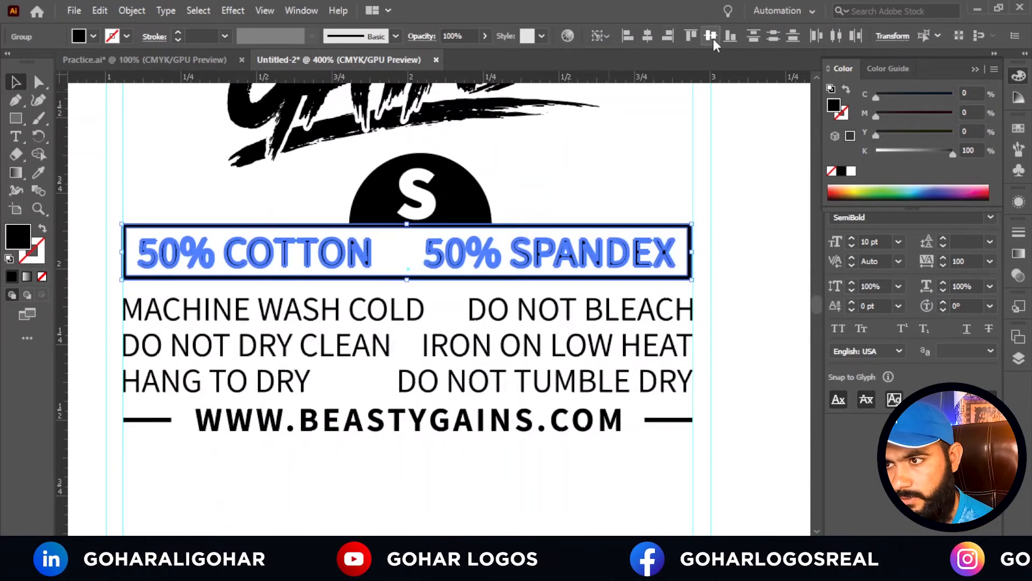
left_click(713, 39)
Group the fabric composition text with its frame.
right_click(632, 228)
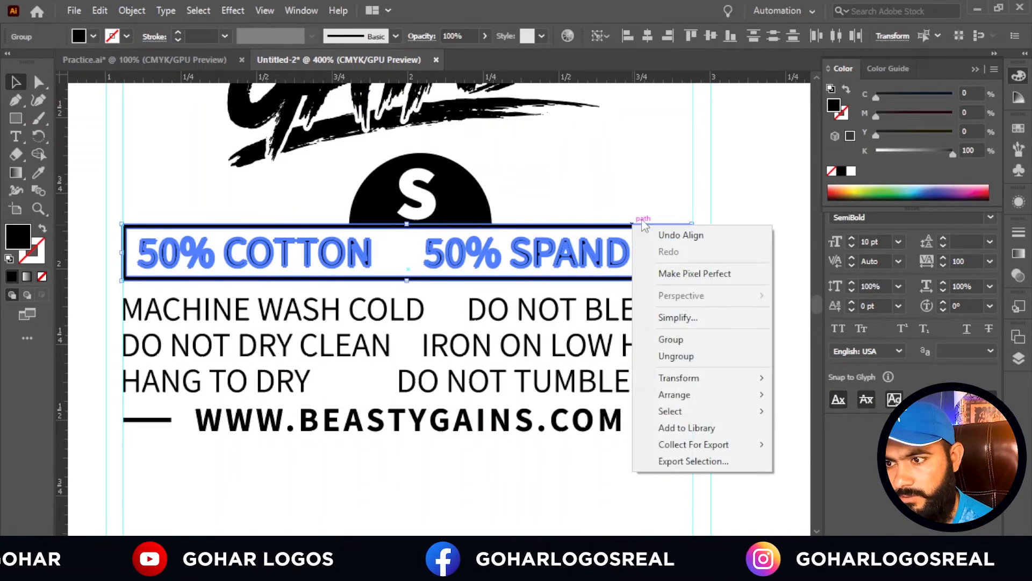
left_click(663, 339)
left_click(749, 249)
Center the 50% COTTON 50% SPANDEX frame group horizontally on the washing instructions and website group, using the latter as key object.
scroll(749, 249, "down", 1)
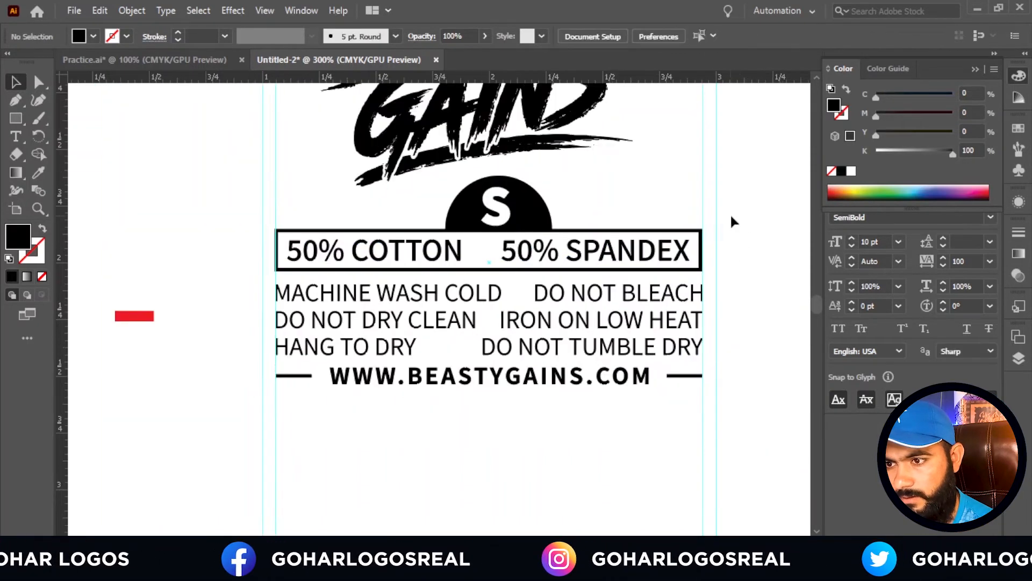
left_click_drag(745, 250, 469, 436)
left_click_drag(270, 433, 272, 417)
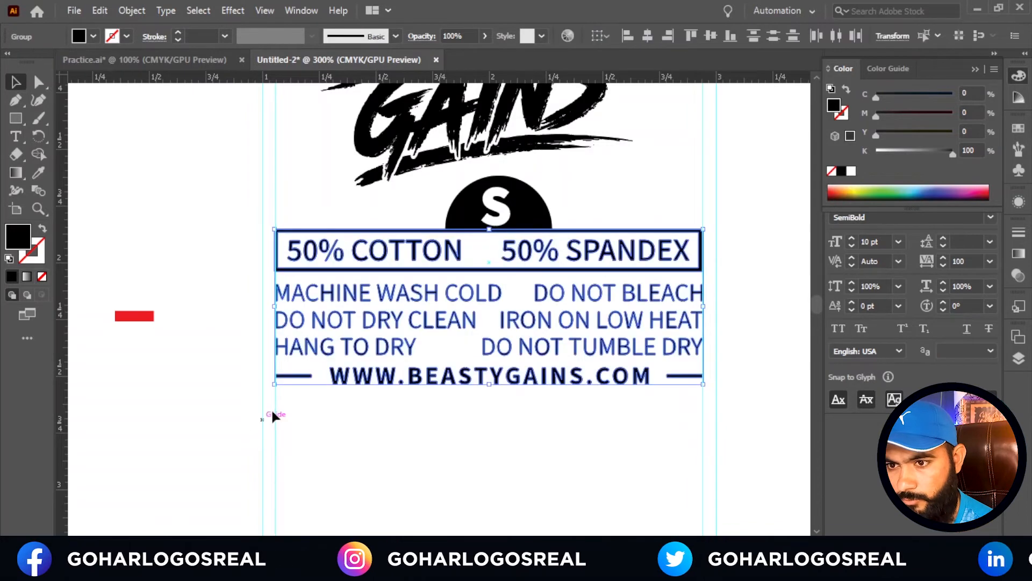
left_click(601, 36)
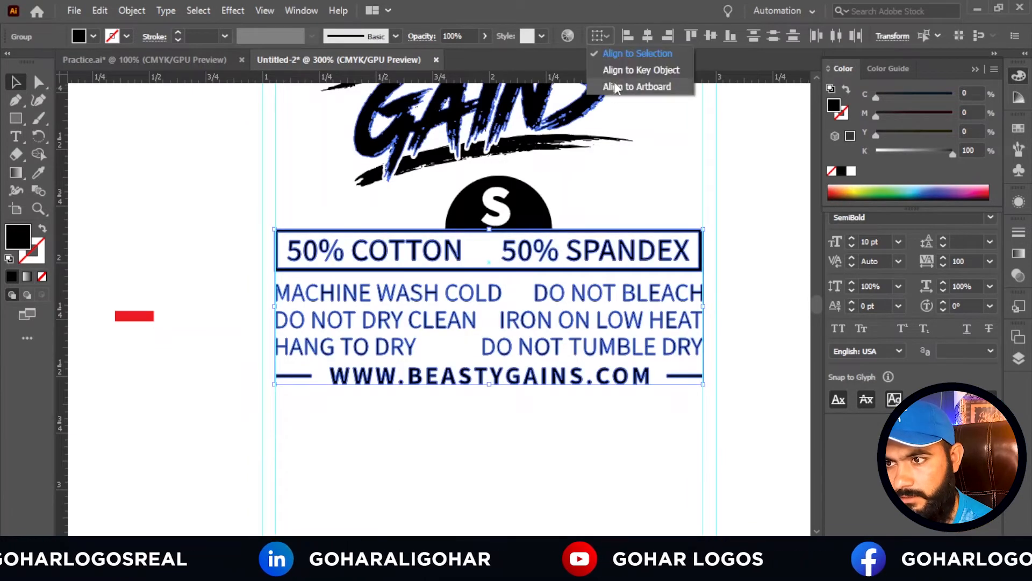
left_click(614, 69)
left_click(650, 40)
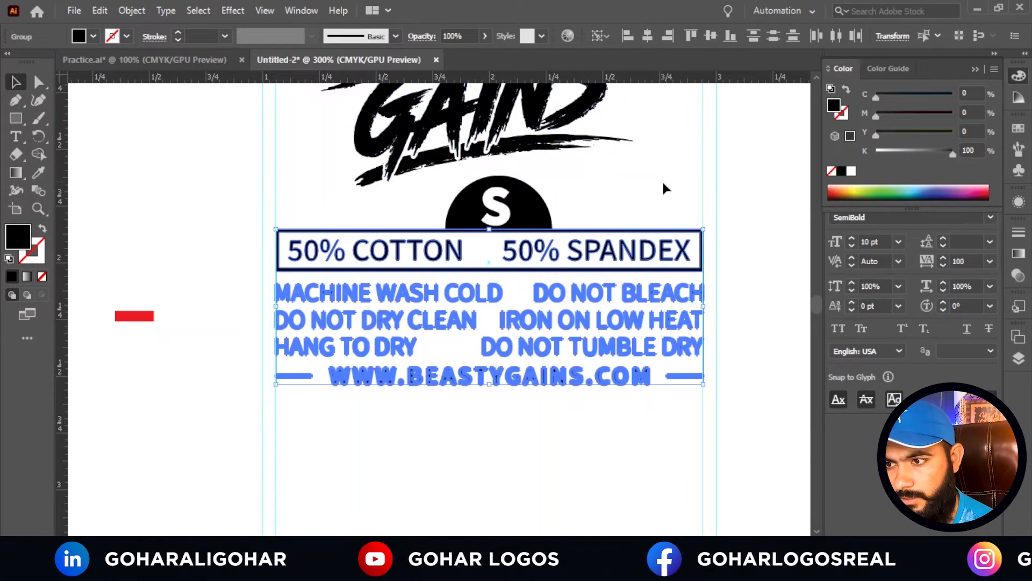
left_click(774, 298)
Center the black S size badge horizontally on the artboard.
scroll(483, 212, "up", 2)
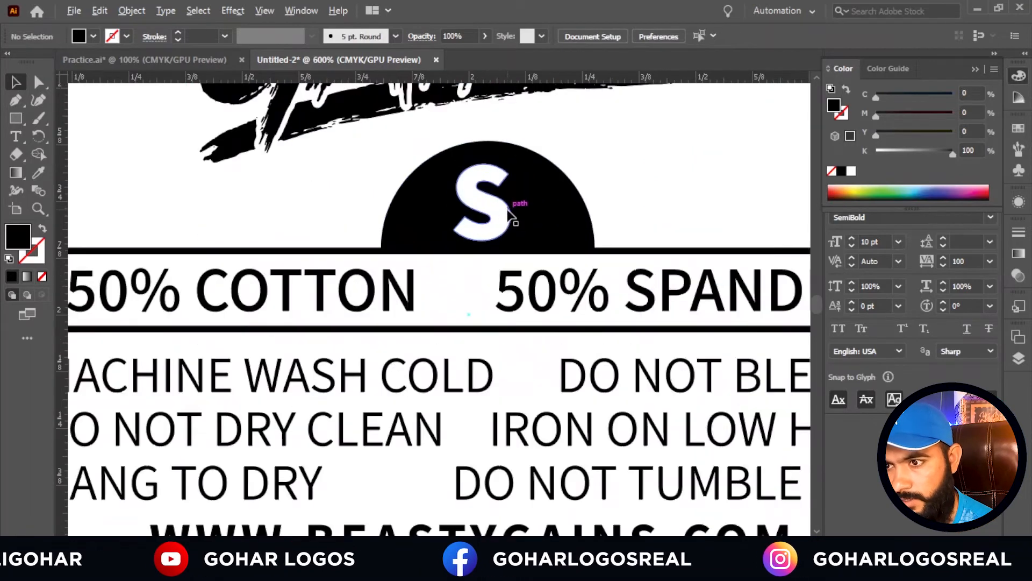
left_click(591, 222)
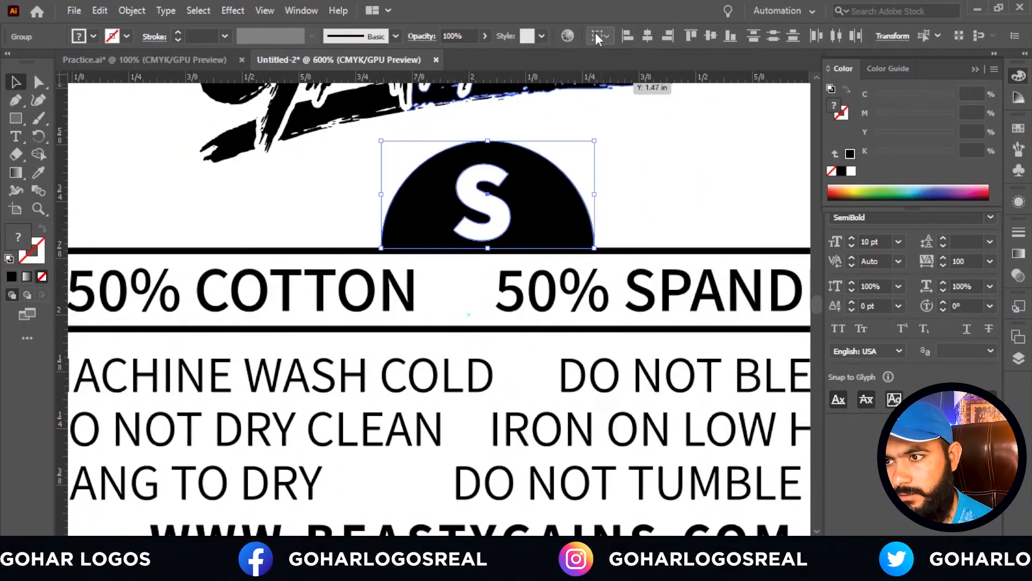
left_click(601, 37)
left_click(612, 86)
left_click(647, 36)
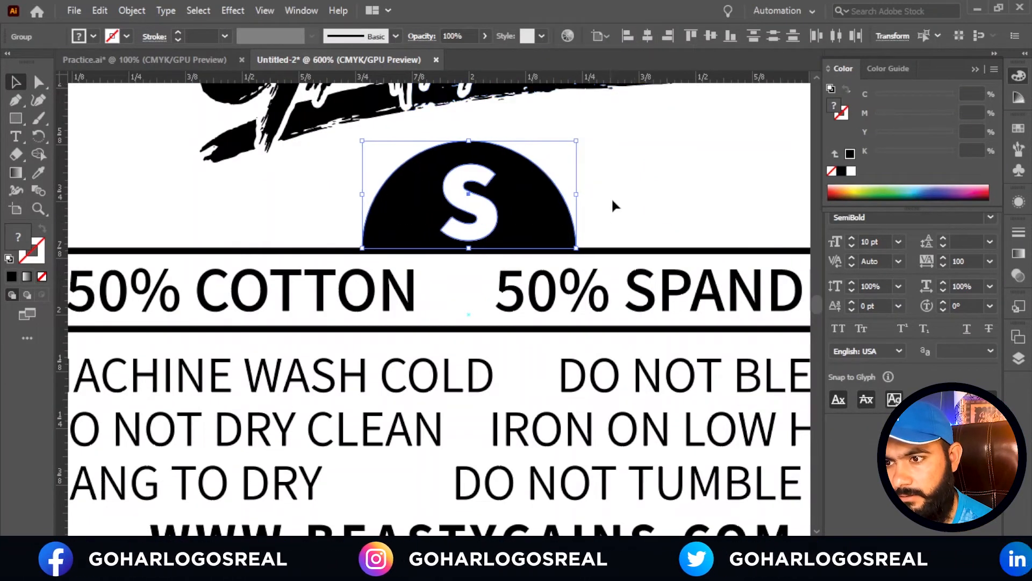
left_click(639, 182)
Cut the S letter out of the black semicircle badge with the Minus Front pathfinder operation.
left_click(387, 230)
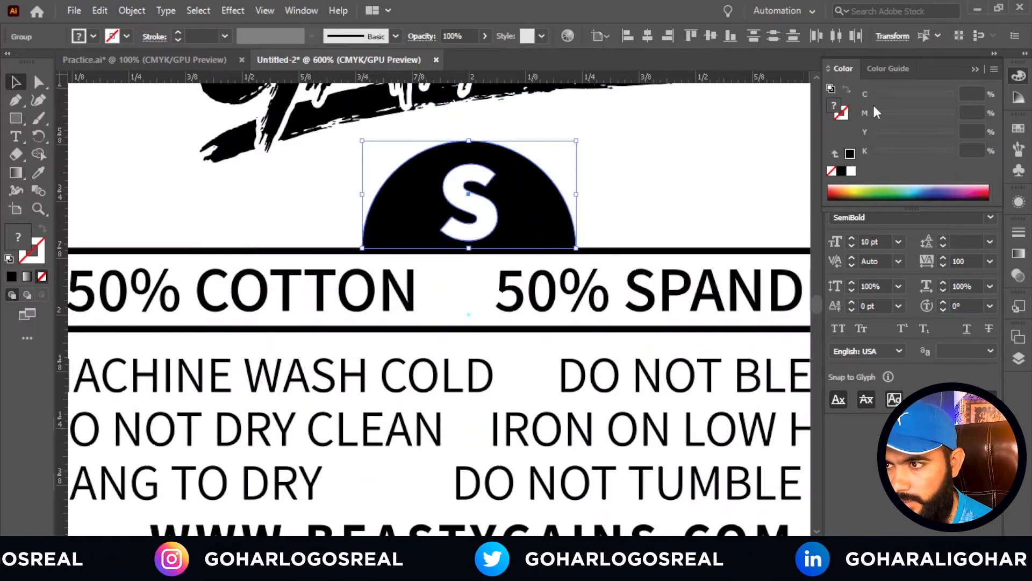
left_click(973, 69)
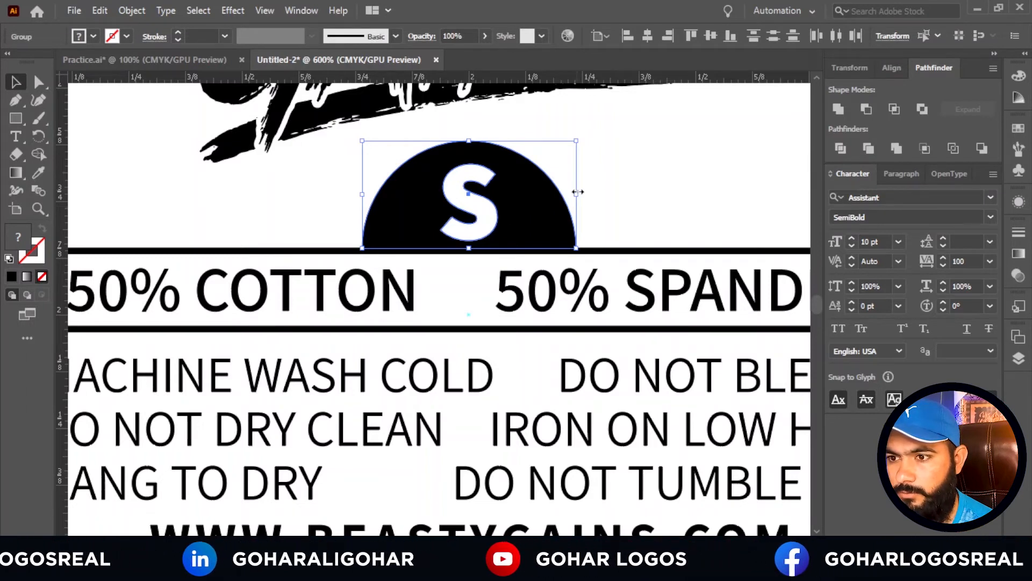
left_click_drag(684, 173, 455, 211)
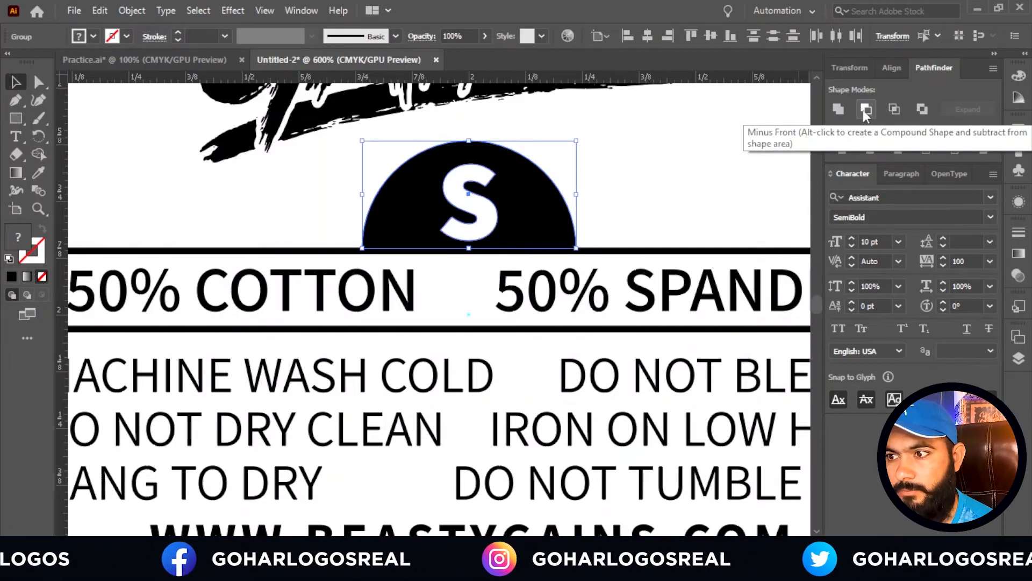
left_click(865, 110)
left_click(663, 157)
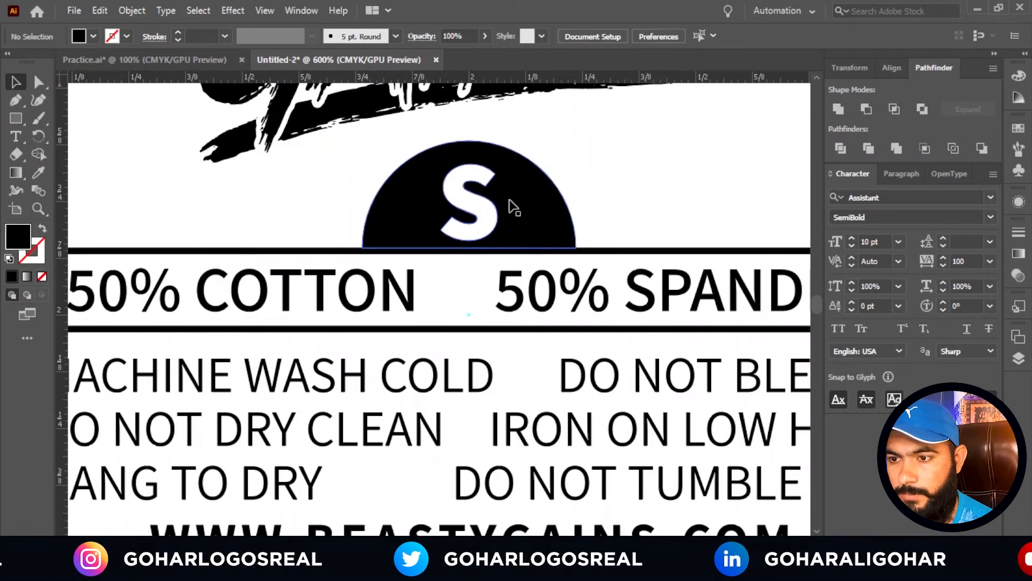
scroll(507, 247, "down", 3)
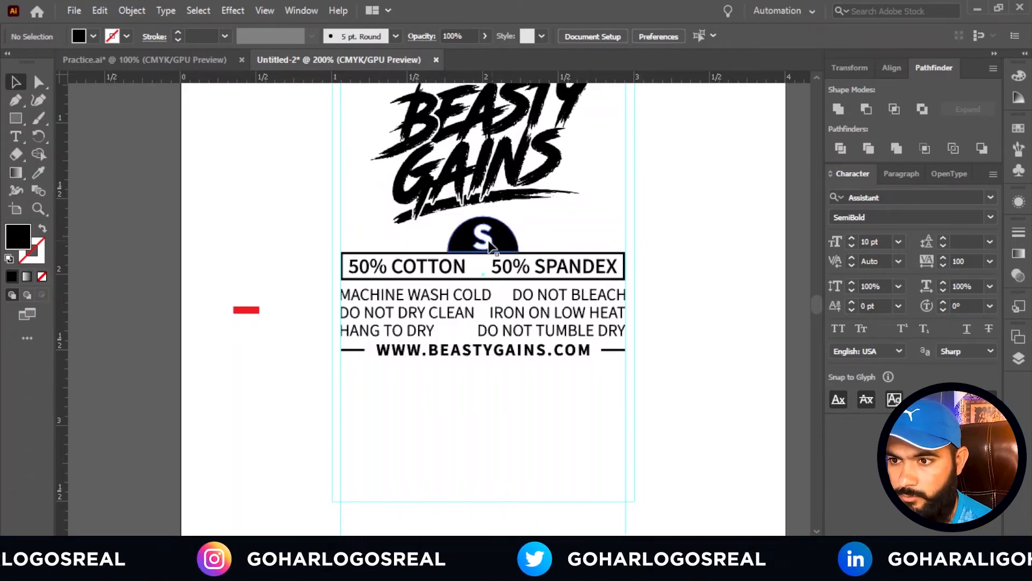
scroll(482, 241, "up", 1)
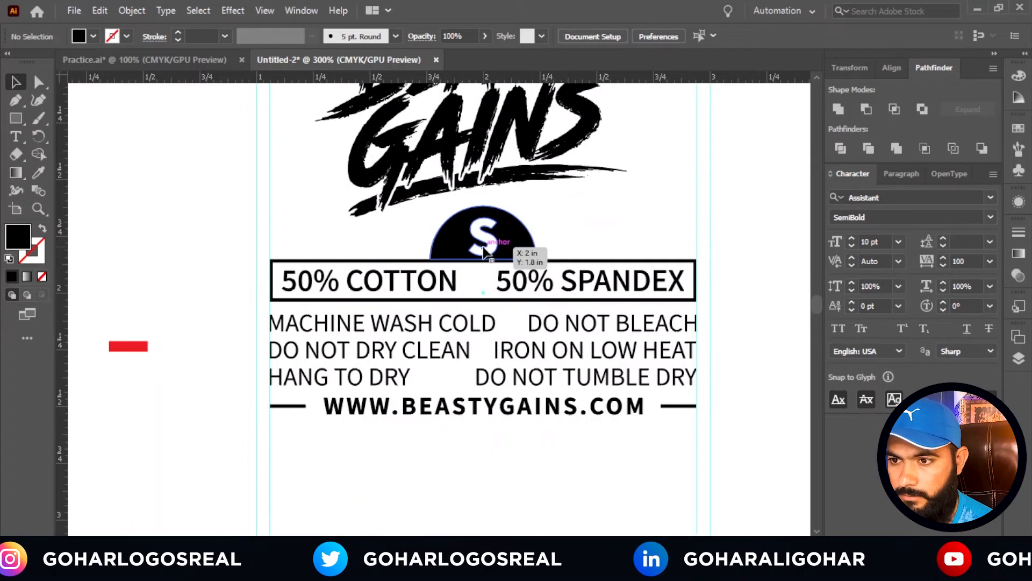
scroll(483, 245, "up", 2)
Select the logo, size badge, composition frame and washing instructions, and center them all horizontally on the artboard.
scroll(483, 246, "down", 3)
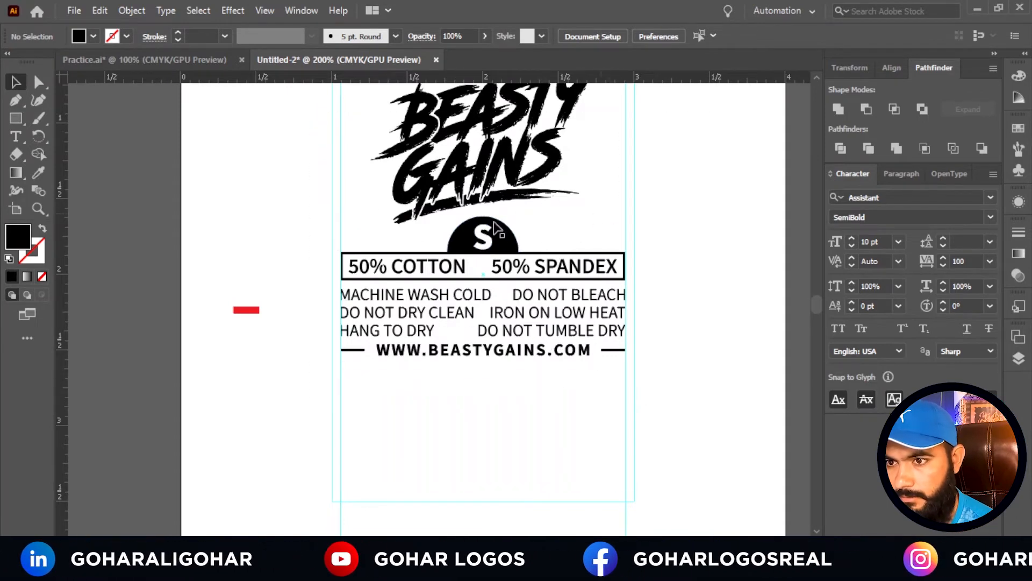
left_click_drag(288, 102, 650, 379)
left_click(597, 36)
left_click(628, 86)
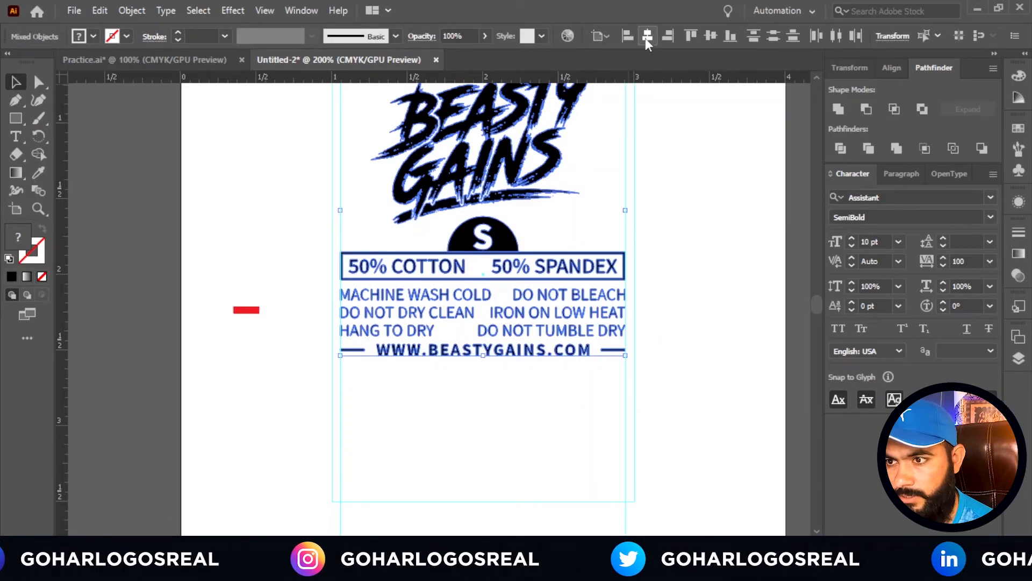
left_click(666, 258)
Hide the guides and delete the red spacing rectangle beside the label.
key("ctrl+minus")
key("ctrl+minus")
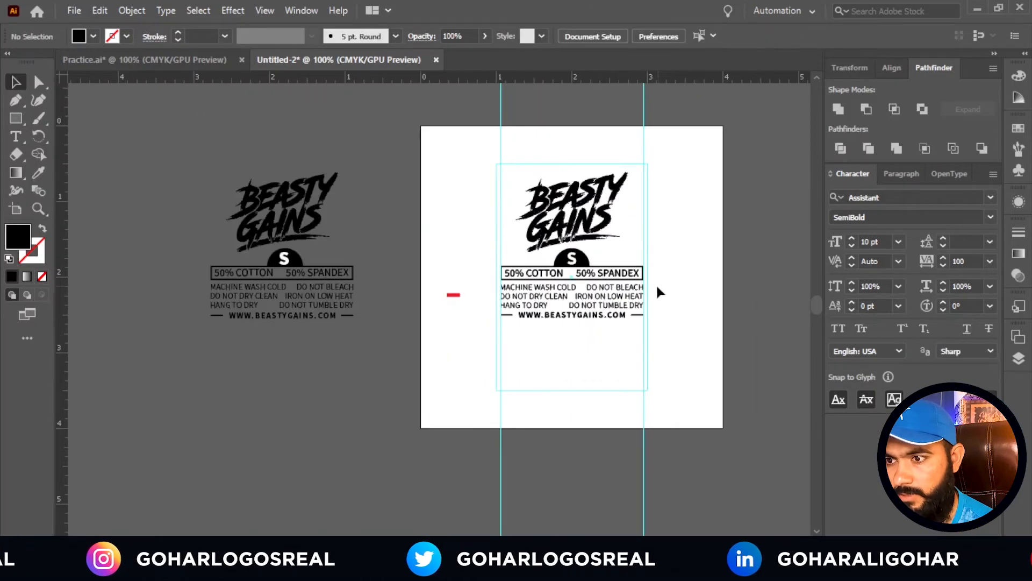
right_click(670, 335)
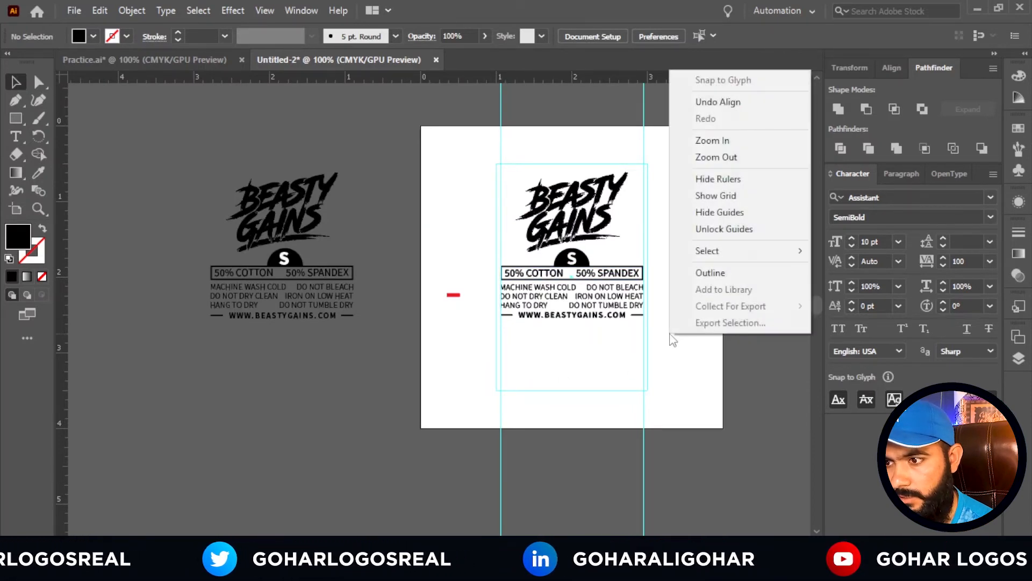
left_click(710, 215)
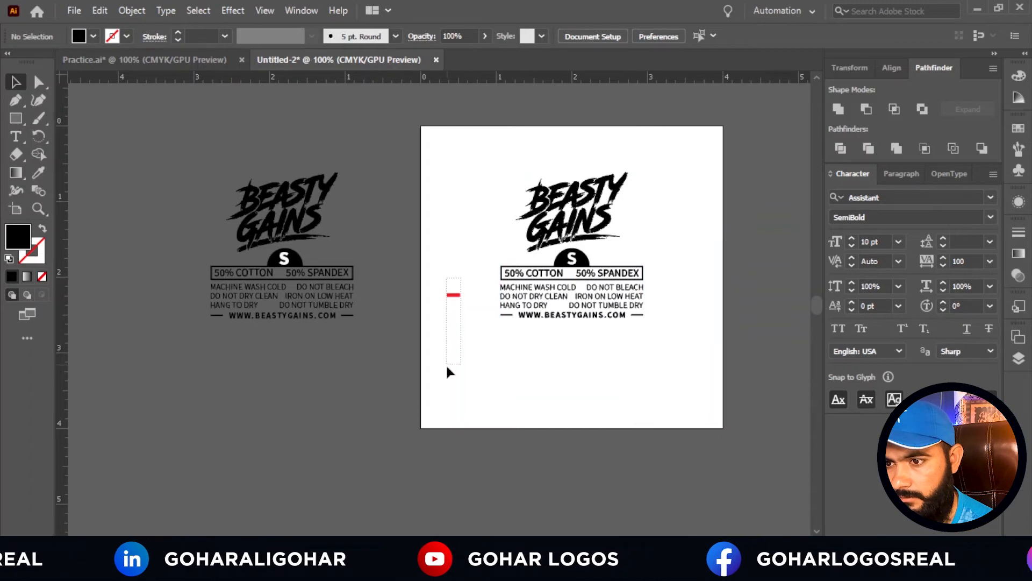
left_click_drag(447, 366, 447, 365)
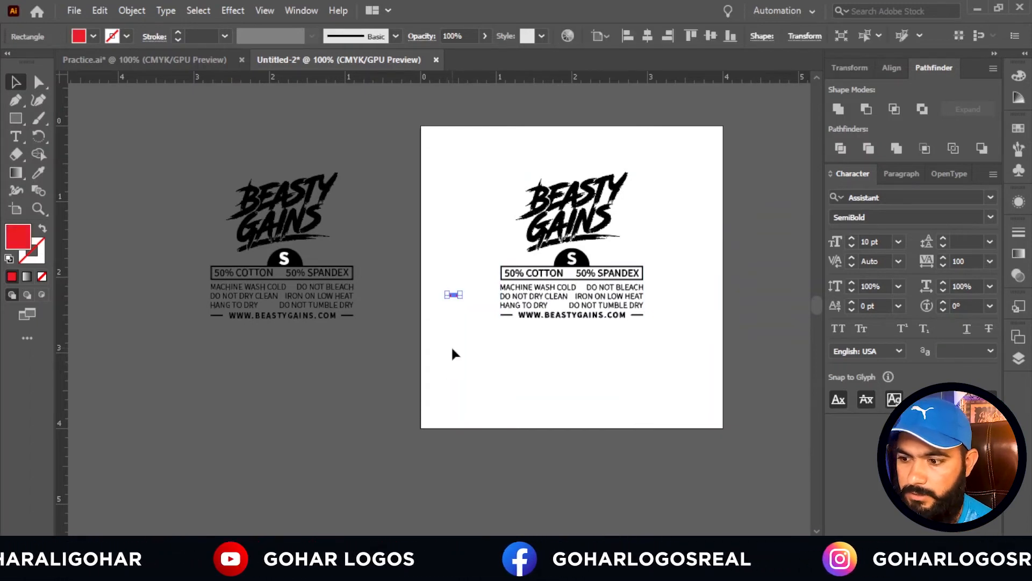
key("Delete")
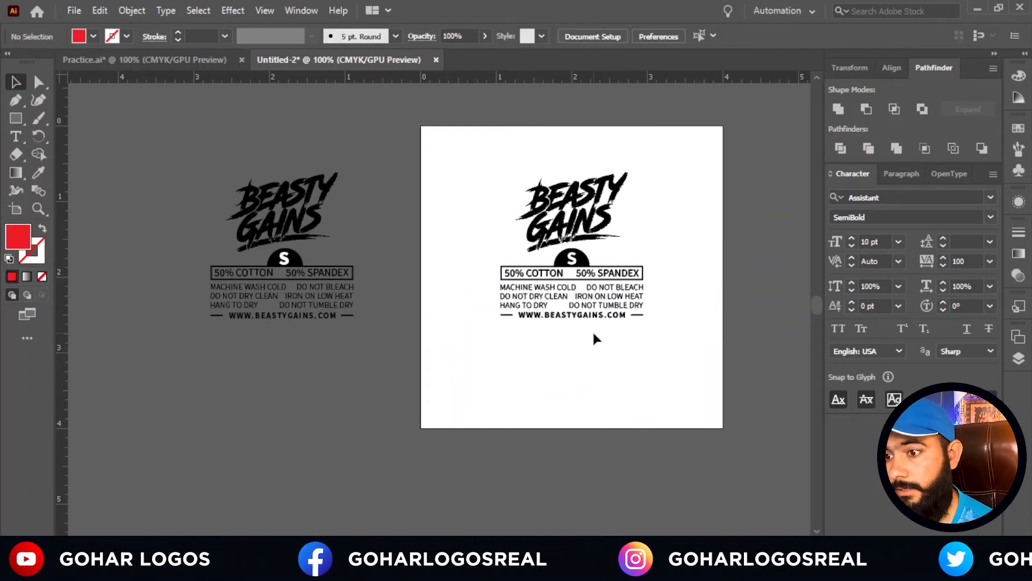
Nudge the washing instructions and website group down about 0.2 in, opening a gap below the composition frame.
scroll(593, 334, "up", 2)
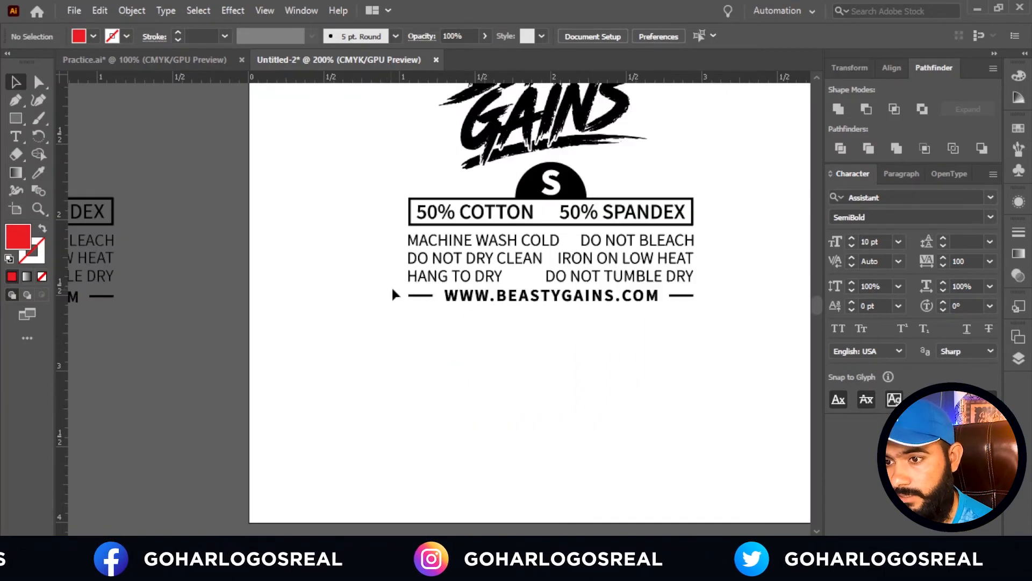
left_click_drag(674, 368, 718, 368)
key("Down")
key("Down")
key("Down")
key("Down")
key("Down")
key("Down")
key("Down")
key("Down")
key("Down")
key("Down")
key("Down")
key("Down")
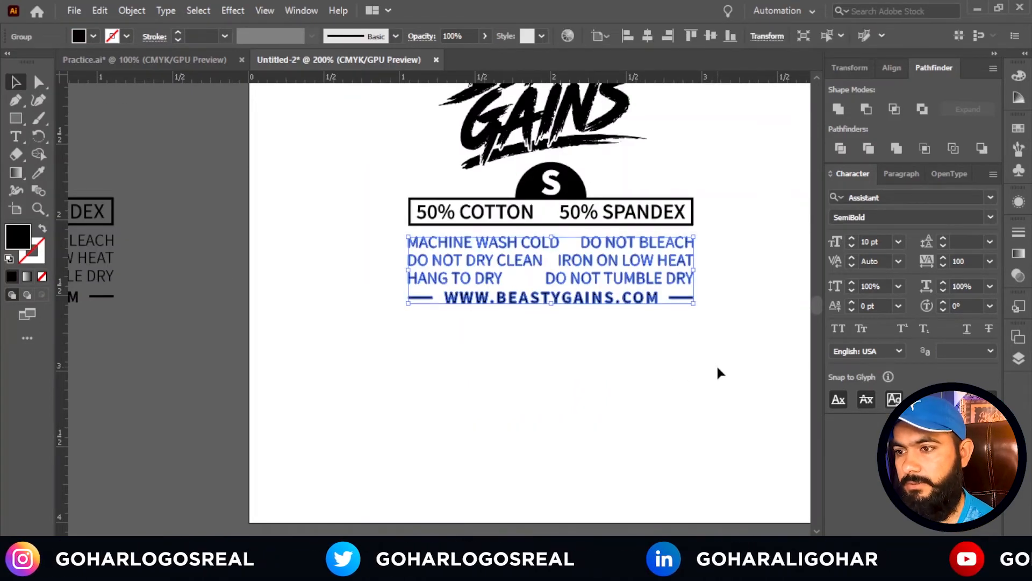
key("Down")
key("Down")
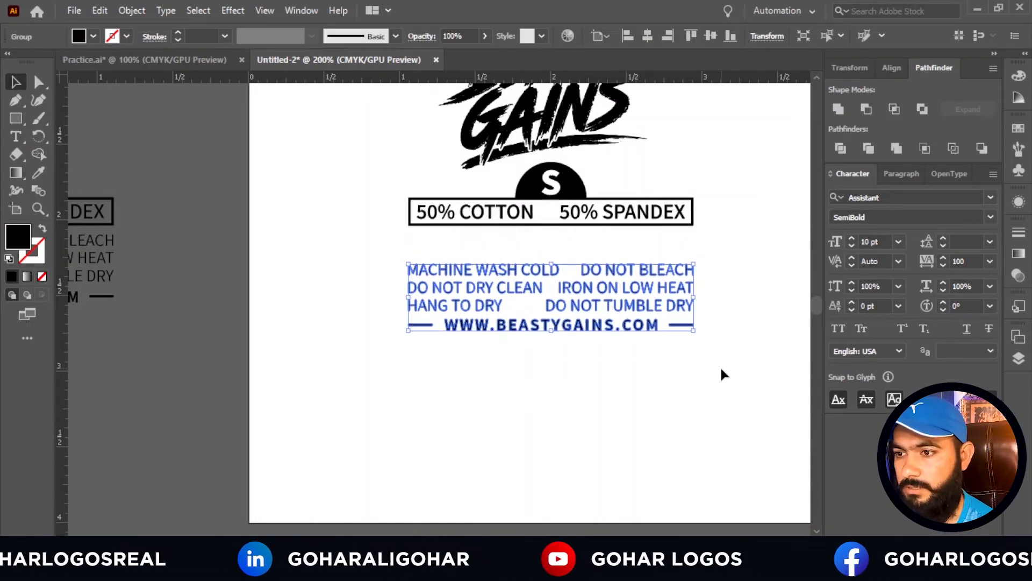
left_click(722, 355)
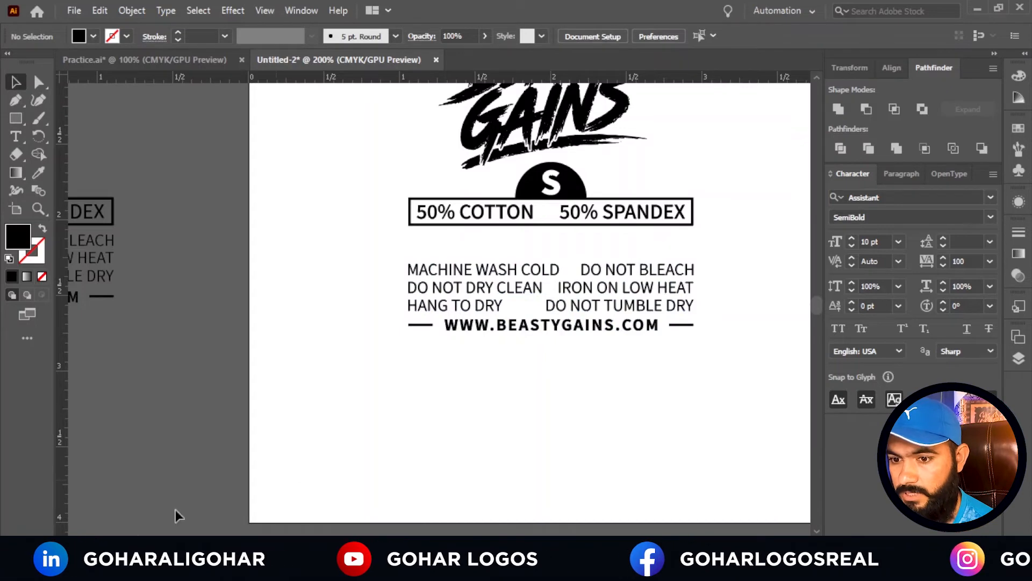
Open the file Gohar Logos - Custom Laundary Symbols.ai from the Work (E:) drive.
left_click(138, 564)
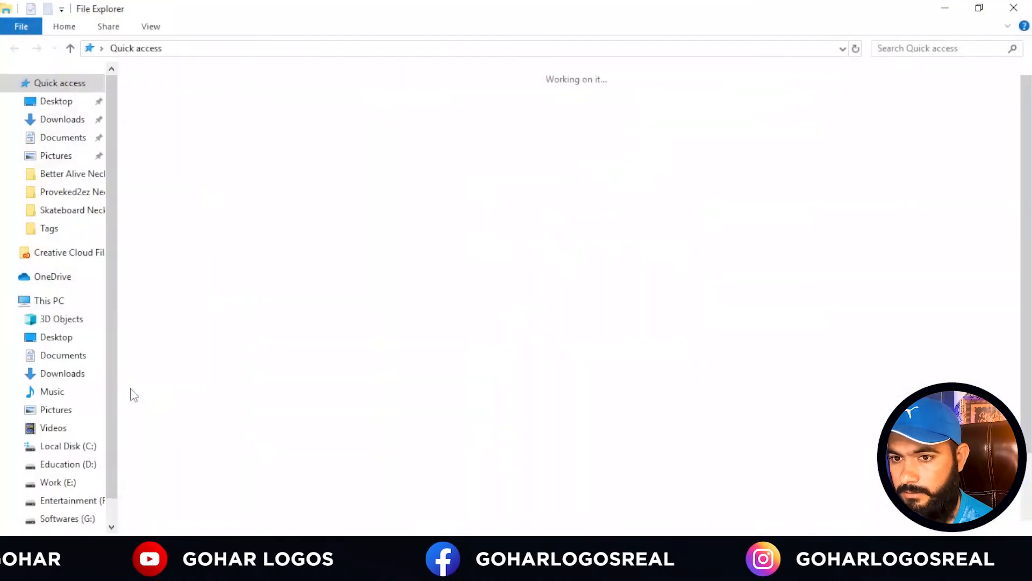
left_click(59, 500)
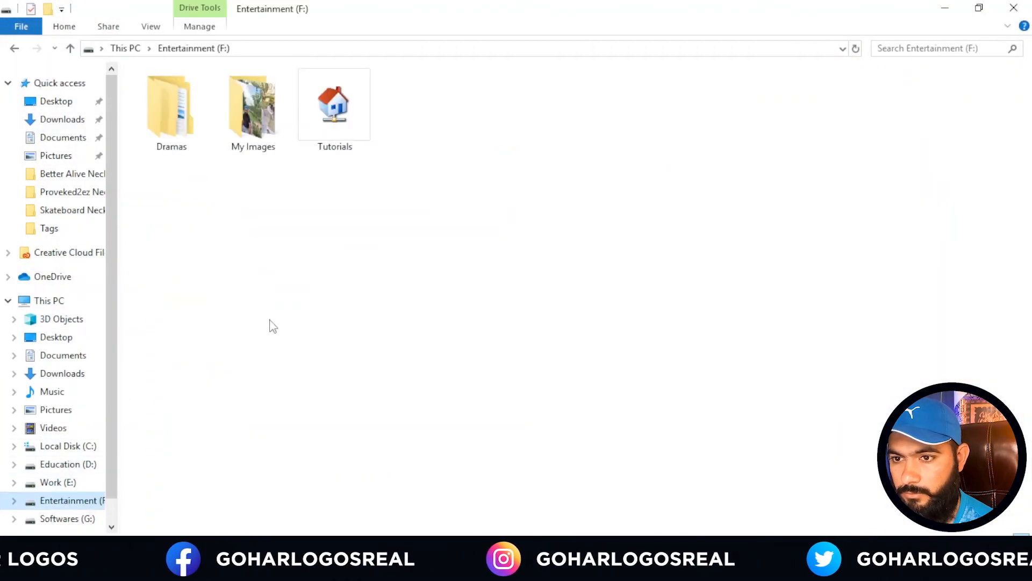
left_click(58, 482)
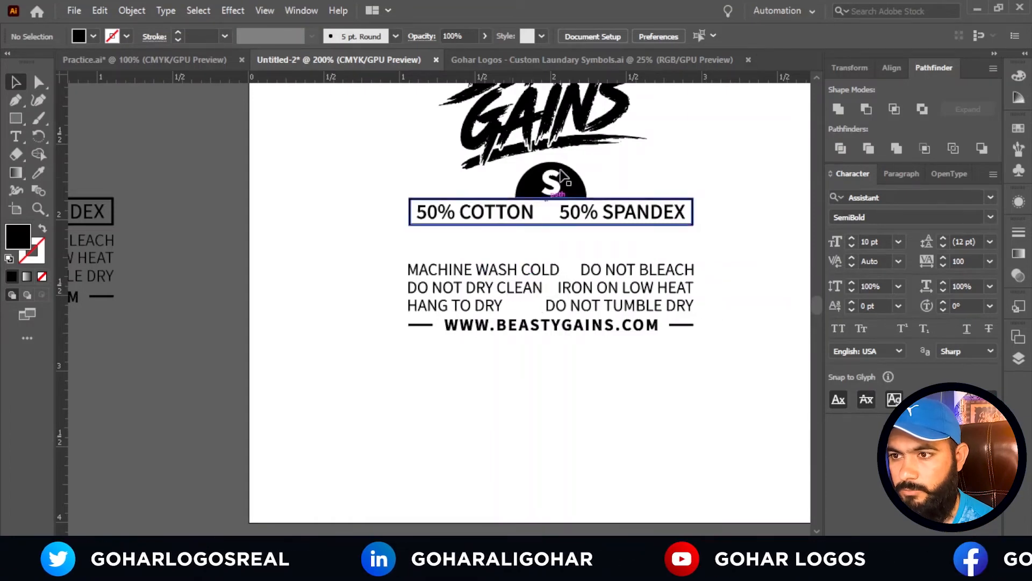
left_click(559, 63)
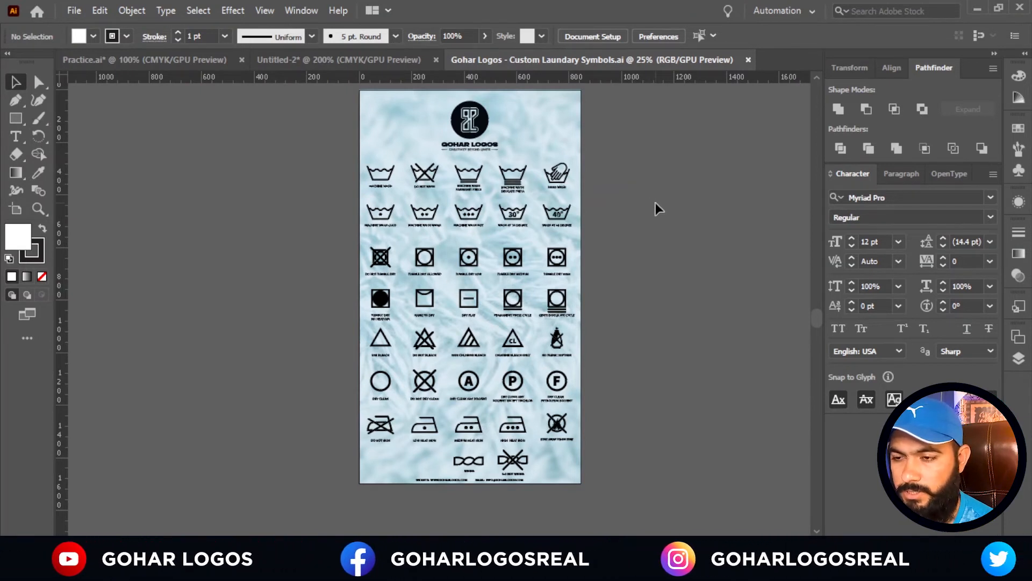
left_click_drag(662, 217, 647, 237)
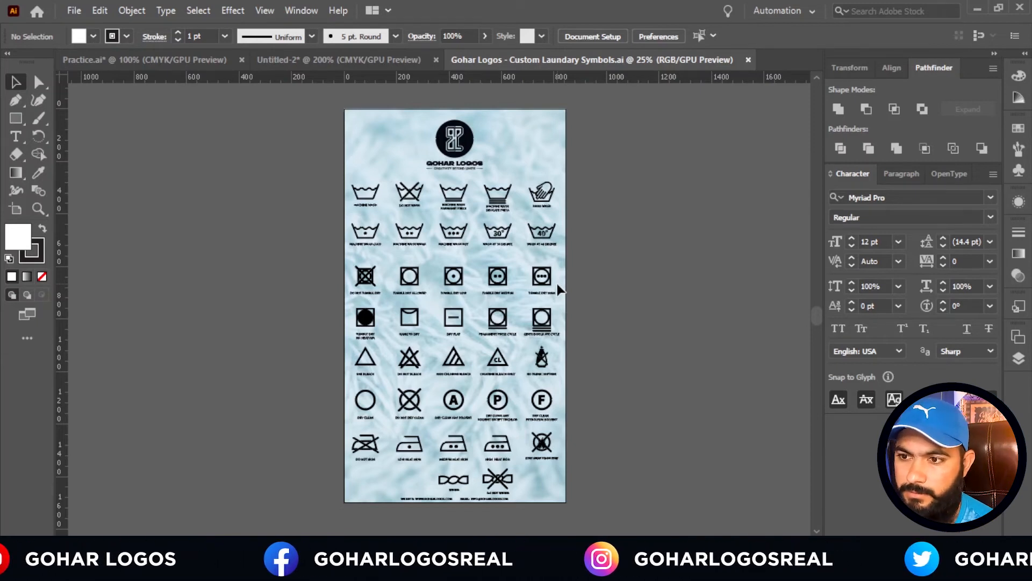
Select the Machine Wash Cold symbol in the laundry symbols document, matching the label's first washing instruction.
left_click(391, 67)
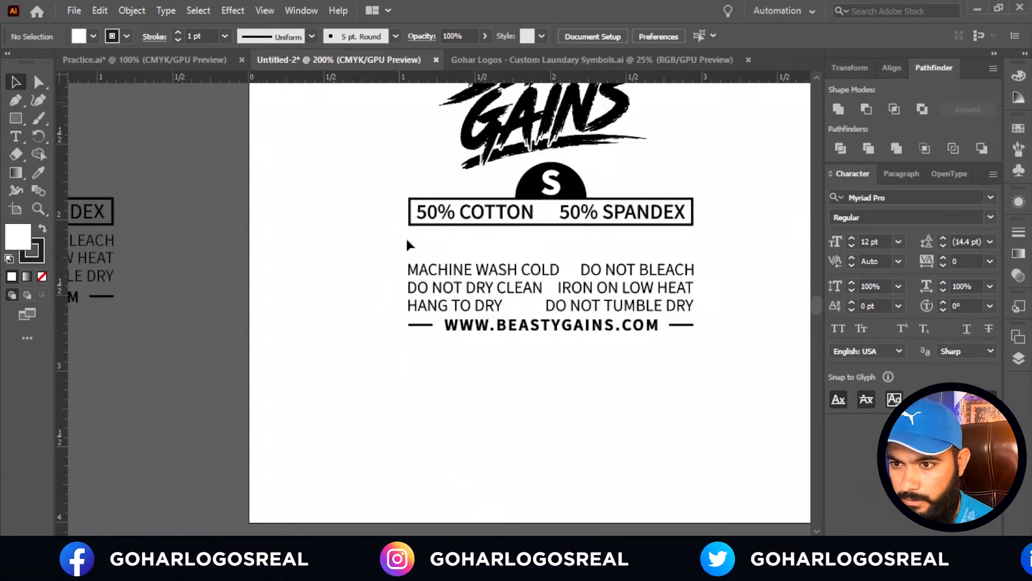
left_click(524, 60)
scroll(374, 187, "up", 4)
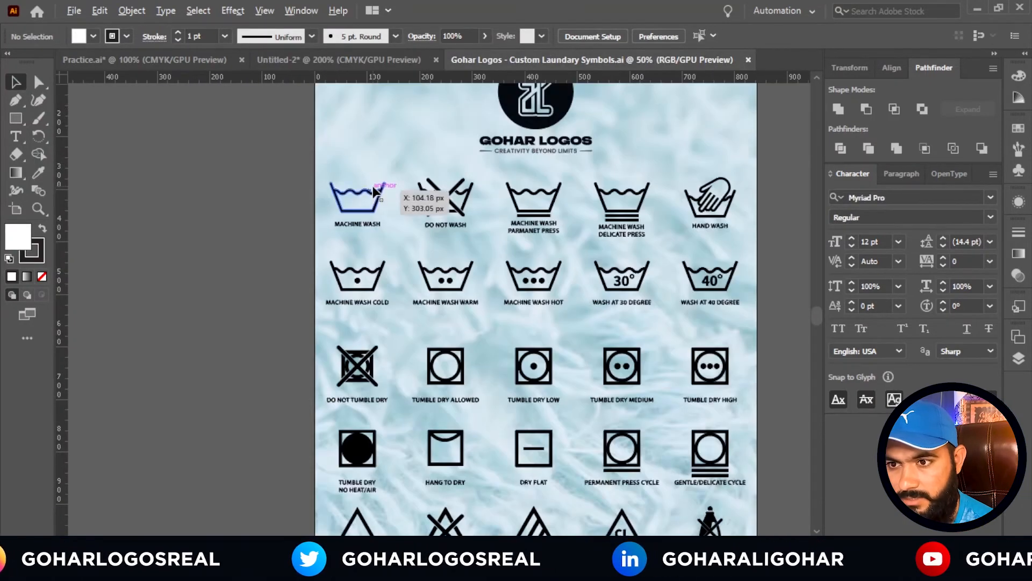
scroll(435, 254, "down", 4)
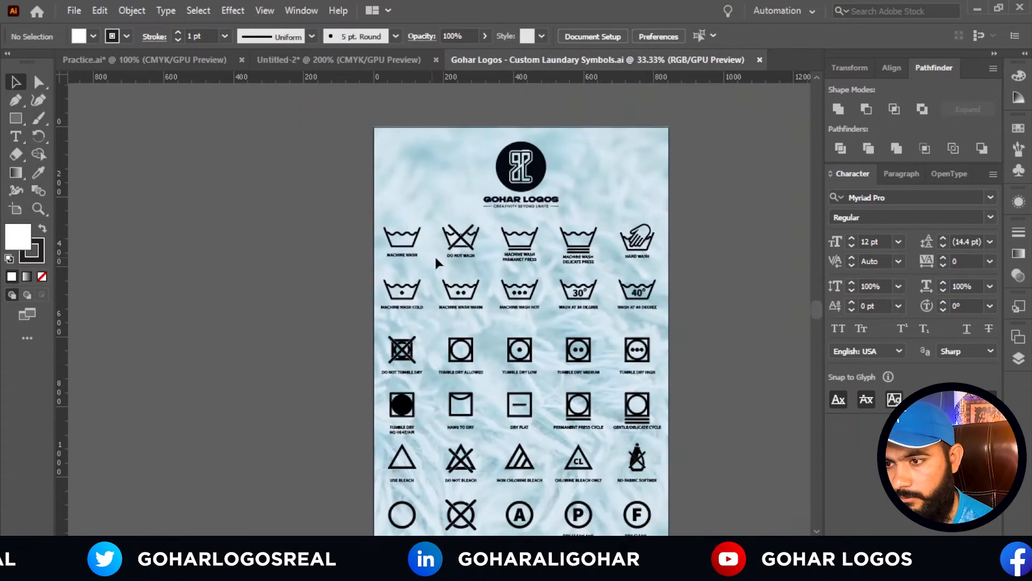
scroll(376, 312, "up", 4)
left_click(447, 272)
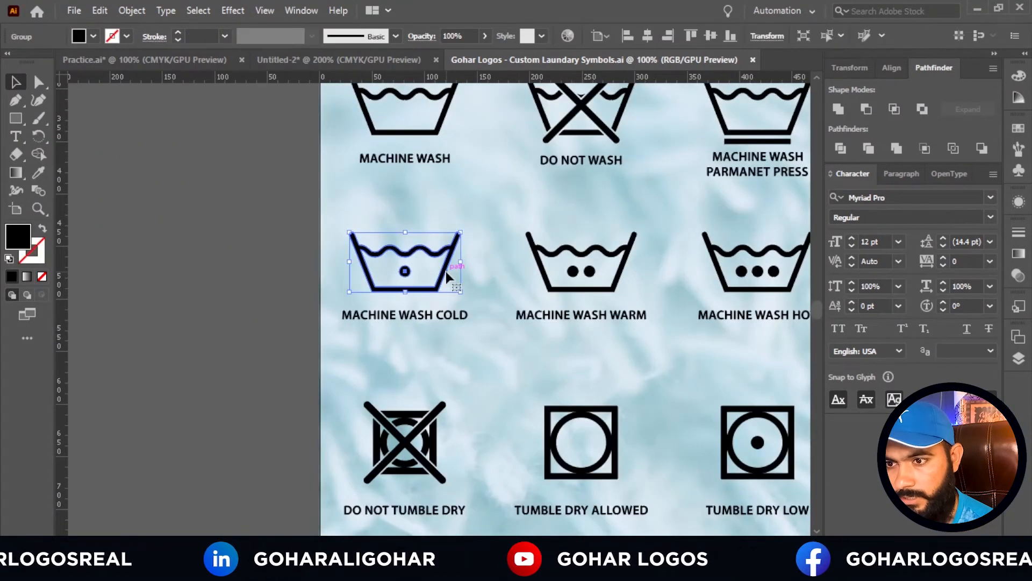
scroll(447, 271, "down", 3)
Check the label's next washing instruction and add the Do Not Bleach symbol to the selection in the symbols document.
left_click(383, 63)
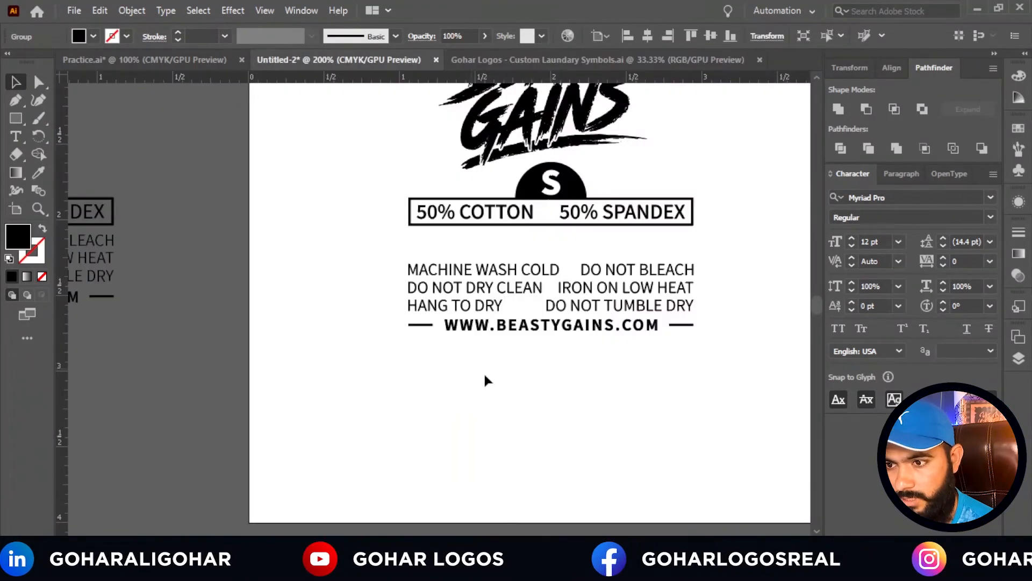
left_click(568, 63)
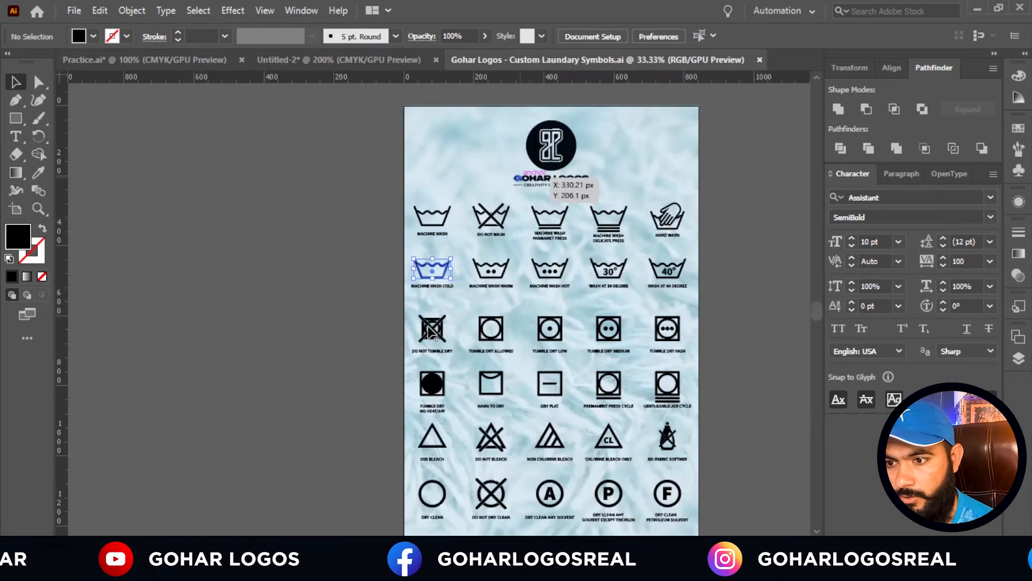
scroll(484, 414, "up", 2)
scroll(473, 403, "up", 2)
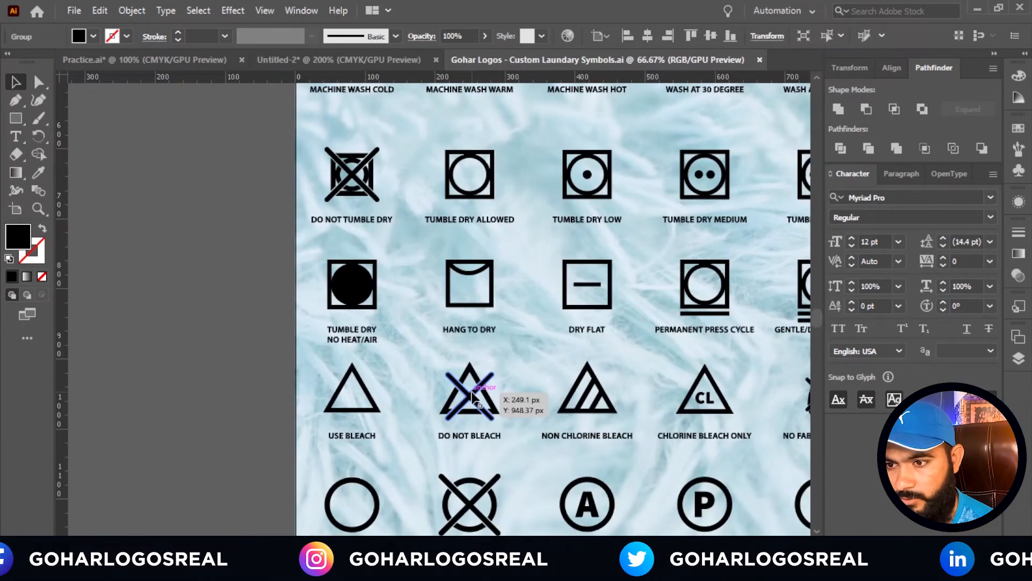
left_click(472, 396)
scroll(472, 397, "down", 1)
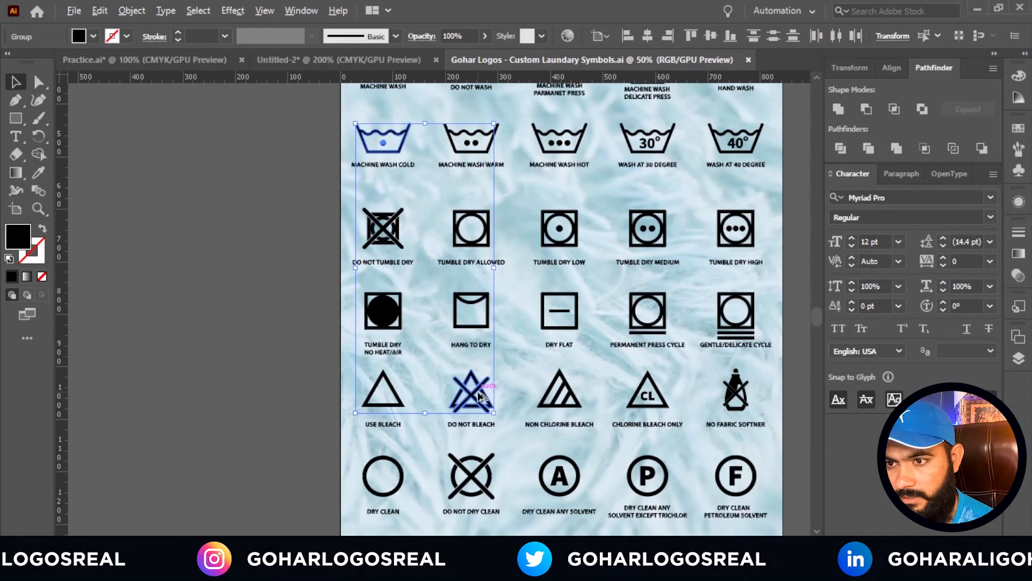
Consult the label's instructions again and add the Do Not Dry Clean symbol to the selection.
left_click(368, 58)
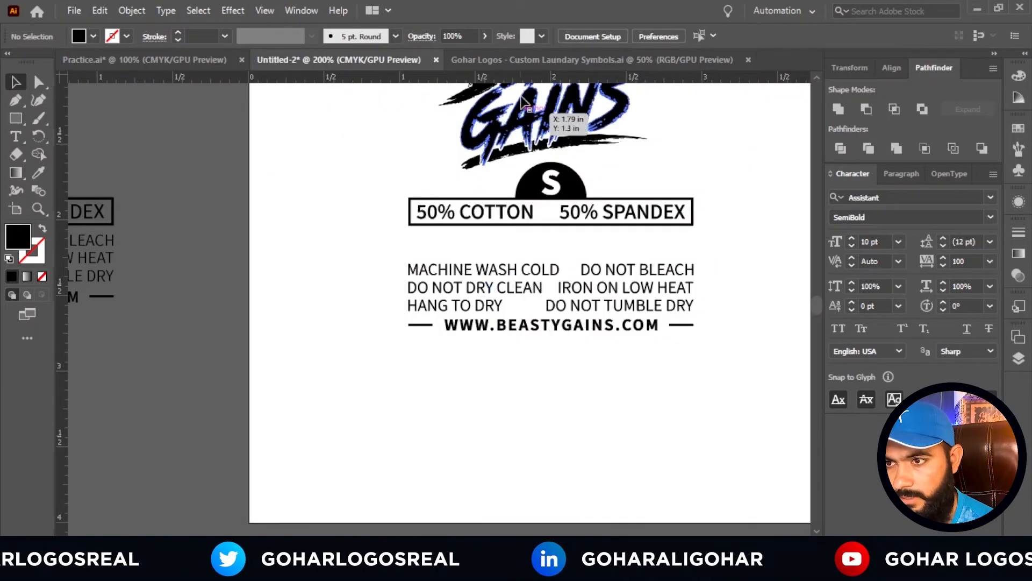
left_click(525, 58)
scroll(565, 357, "down", 2)
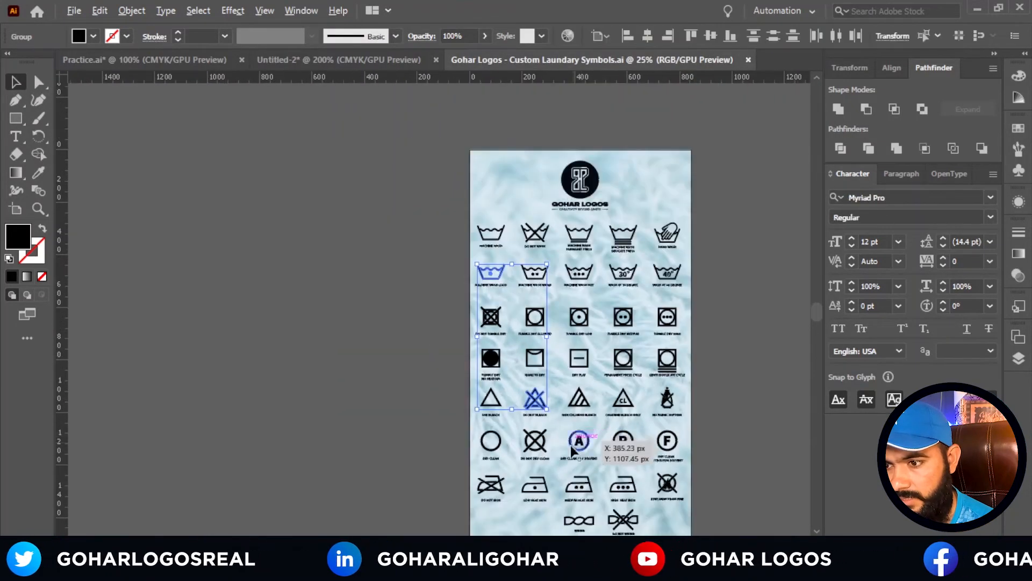
scroll(570, 445, "up", 3)
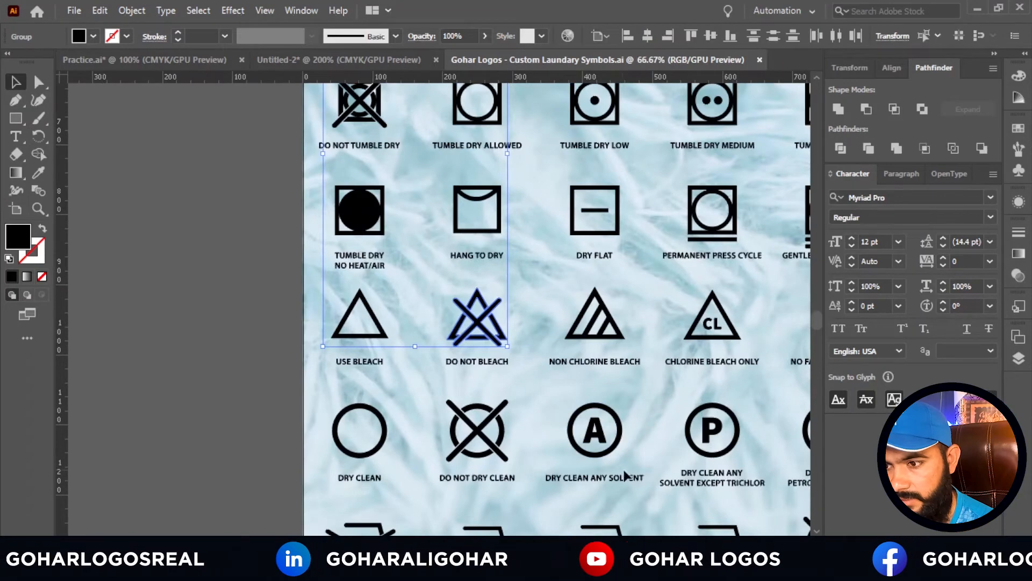
left_click(482, 438)
Check the label's ironing instruction and add the Low Heat Iron symbol to the selection.
left_click(387, 57)
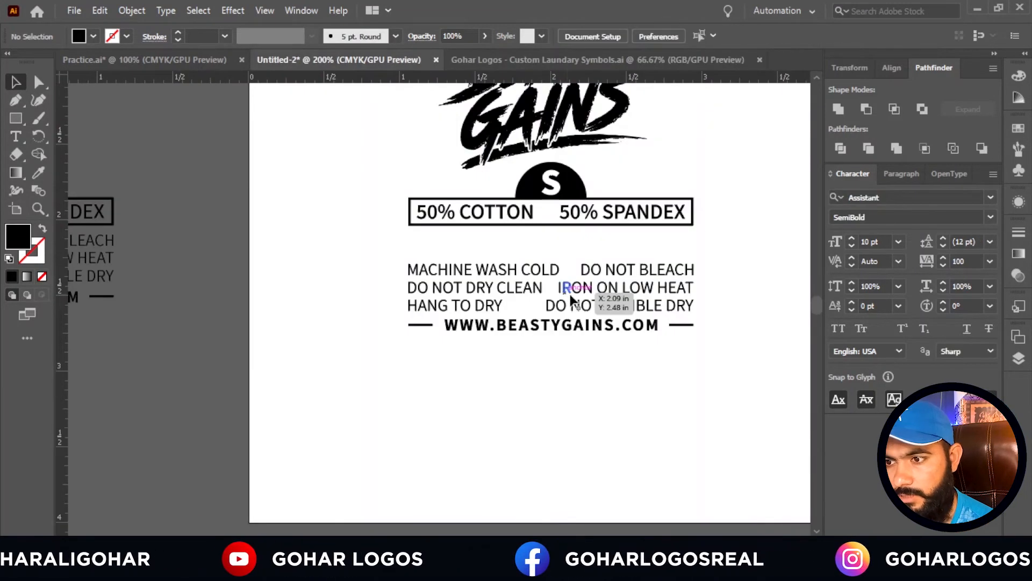
left_click(563, 62)
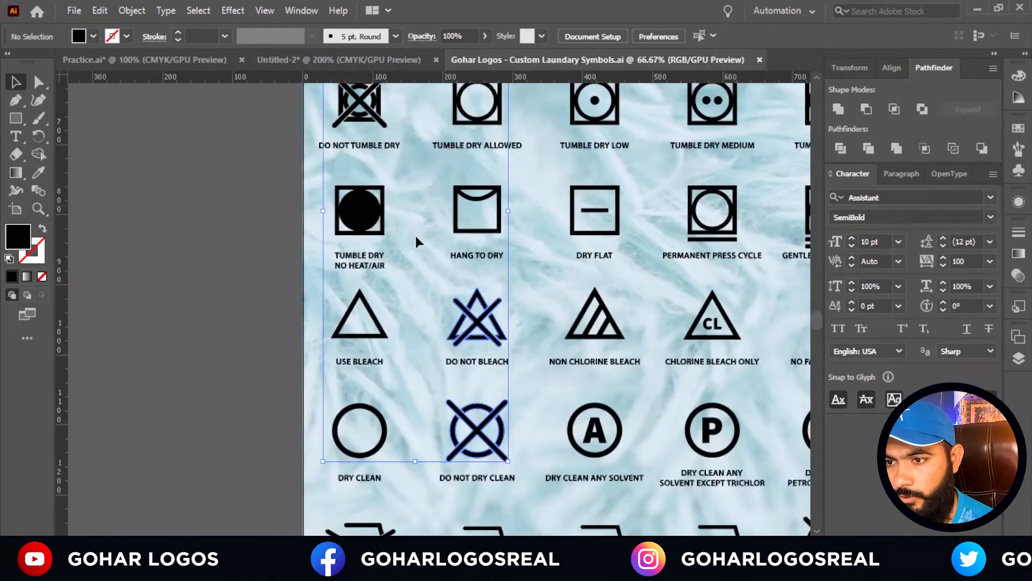
scroll(416, 242, "down", 4)
scroll(410, 376, "up", 3)
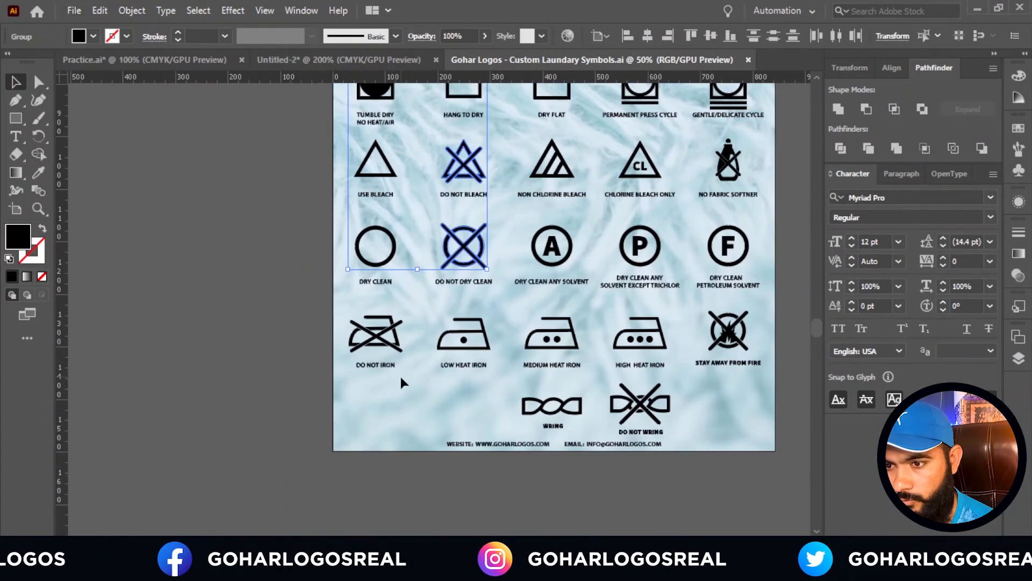
scroll(480, 357, "up", 1)
left_click(483, 342, "shift")
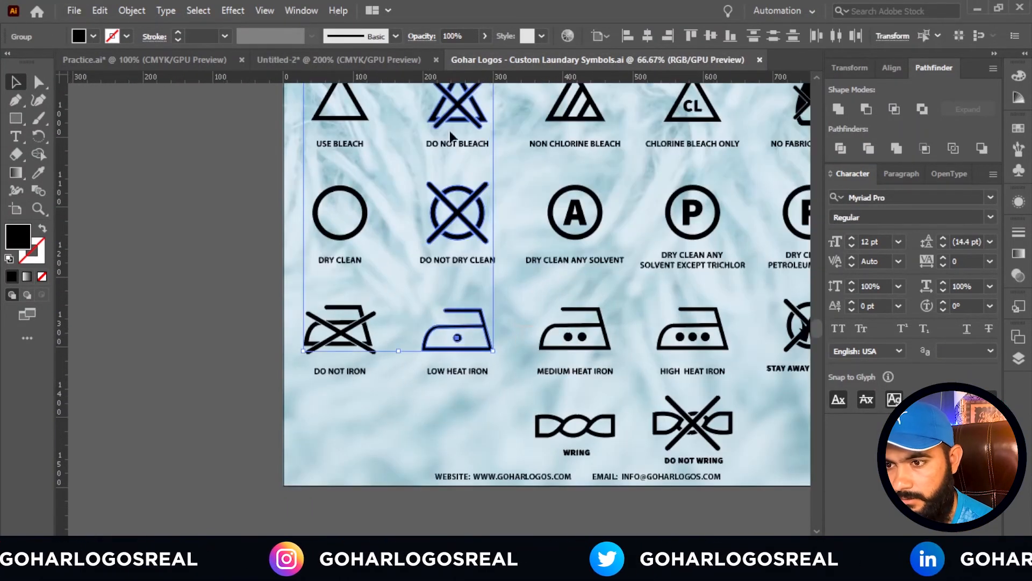
Check the third line of the label's instructions and add the Hang to Dry symbol to the selection.
left_click(387, 59)
scroll(367, 172, "down", 1)
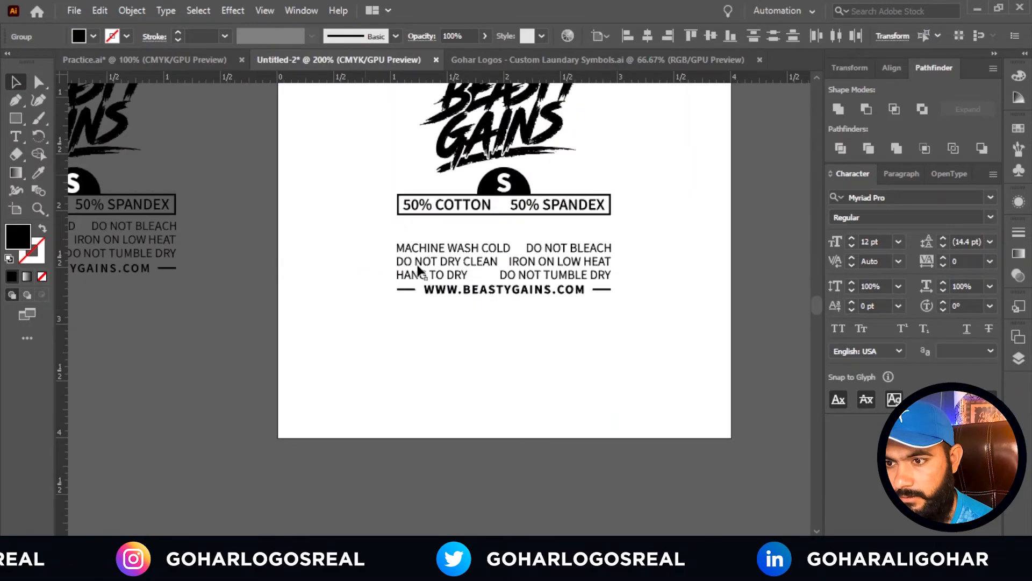
left_click(616, 61)
scroll(503, 271, "down", 3)
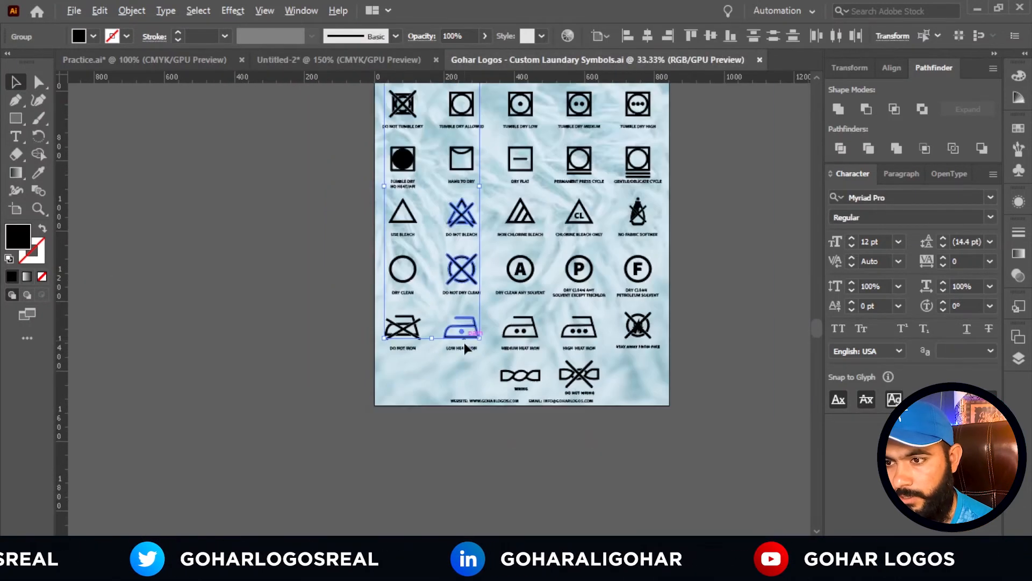
scroll(465, 210, "up", 4)
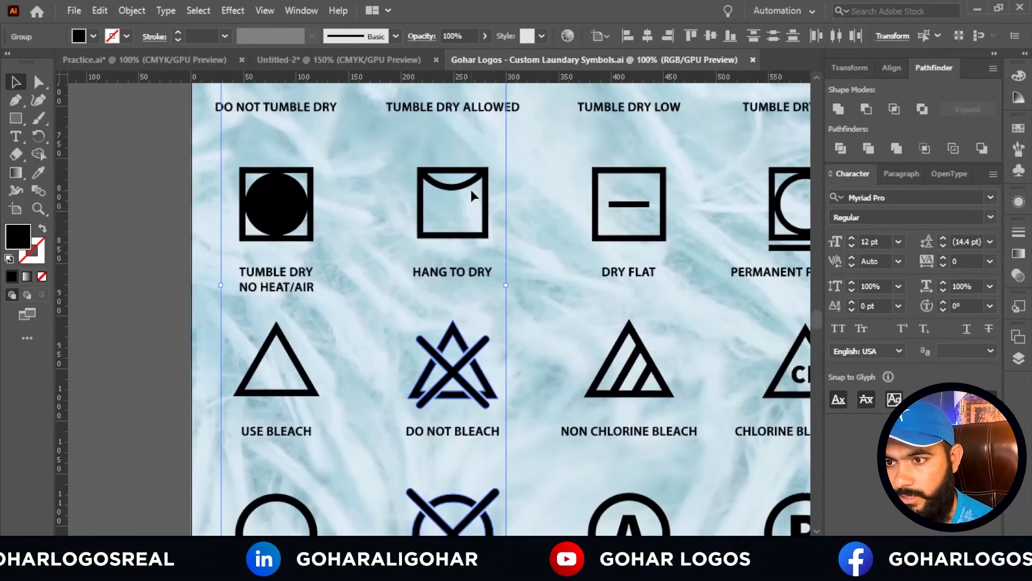
Check the label's last washing instruction and add the Do Not Tumble Dry symbol to the selection.
left_click(350, 62)
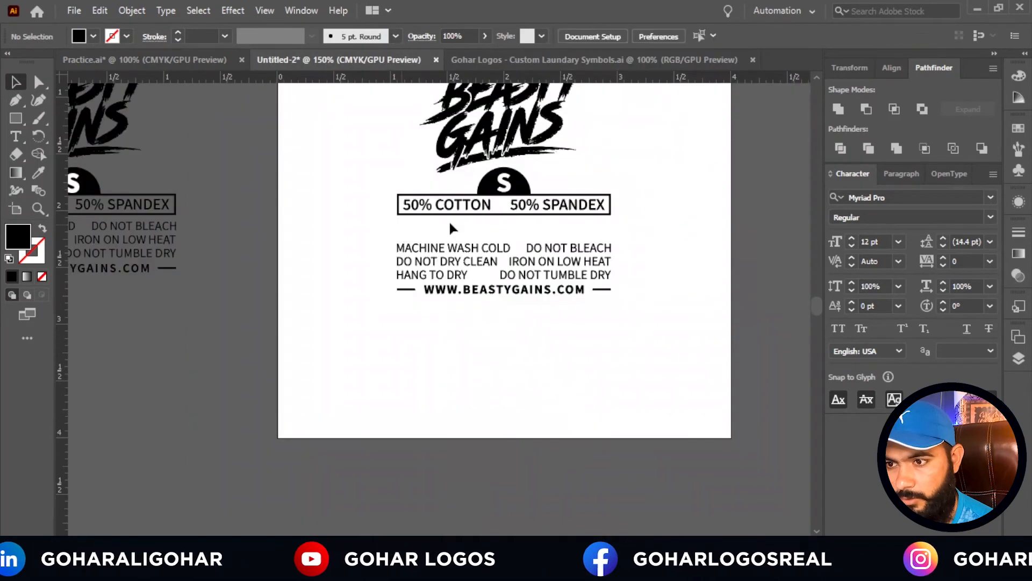
left_click(582, 62)
scroll(549, 336, "down", 3)
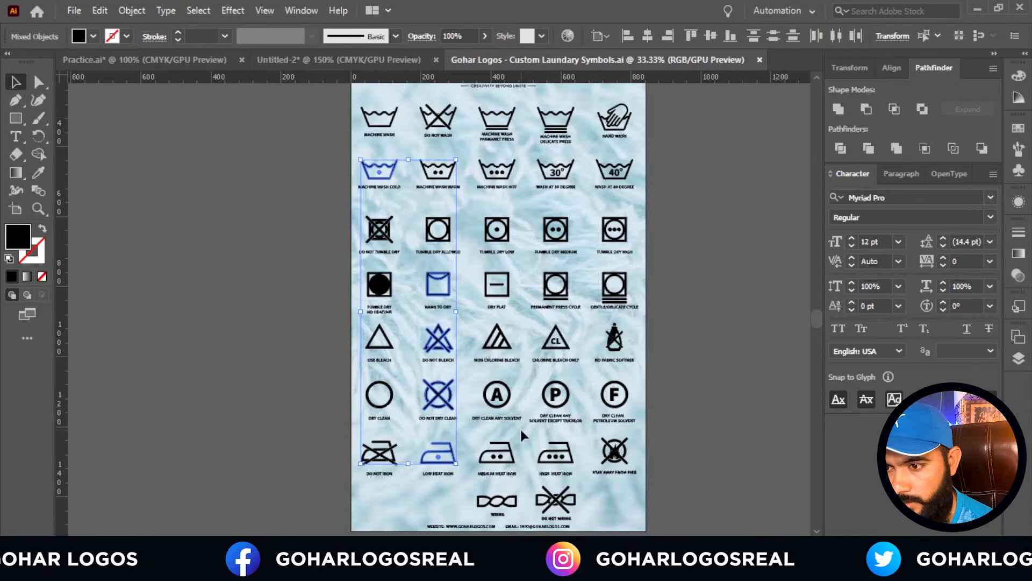
scroll(520, 427, "up", 1)
scroll(550, 384, "down", 1)
scroll(340, 221, "up", 4)
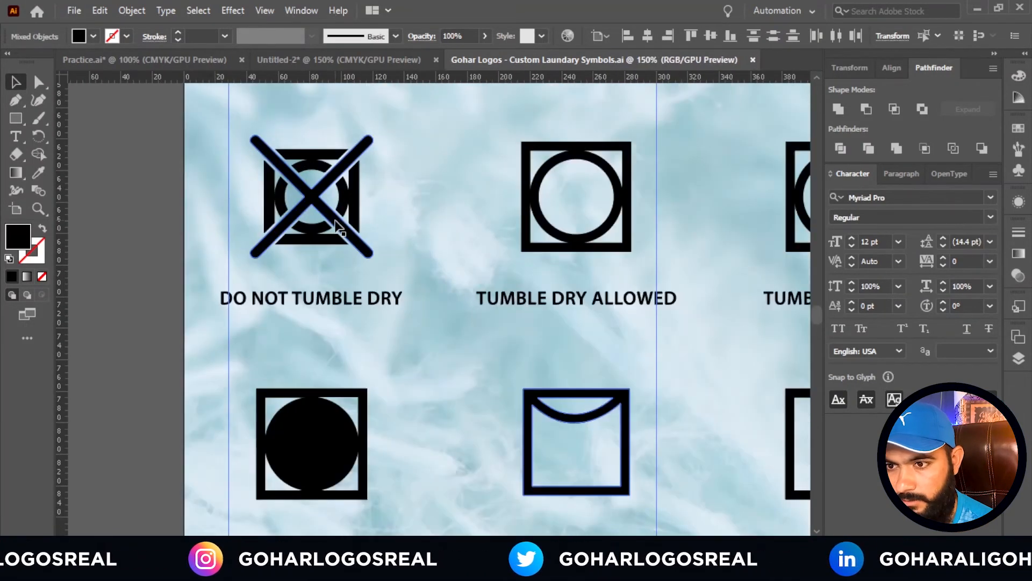
left_click(336, 221, "shift")
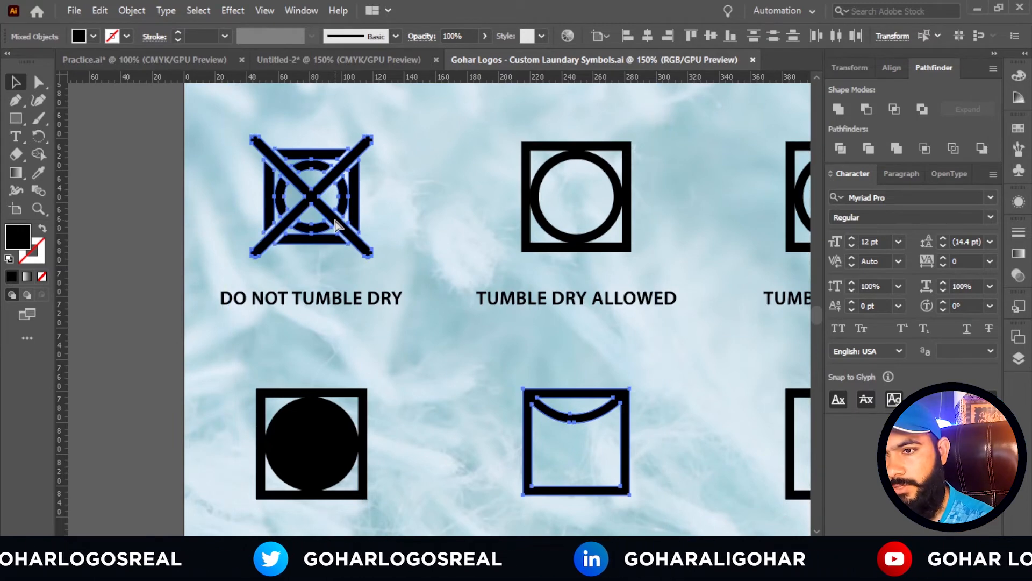
Paste the six selected laundry symbols into the clothing label document.
left_click(360, 61)
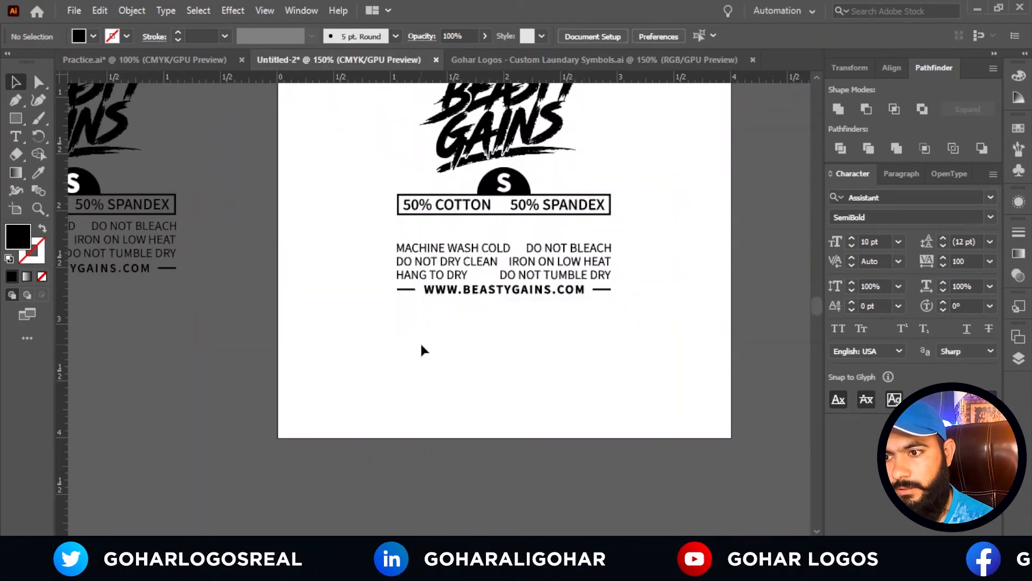
key("ctrl+v")
scroll(484, 385, "down", 4)
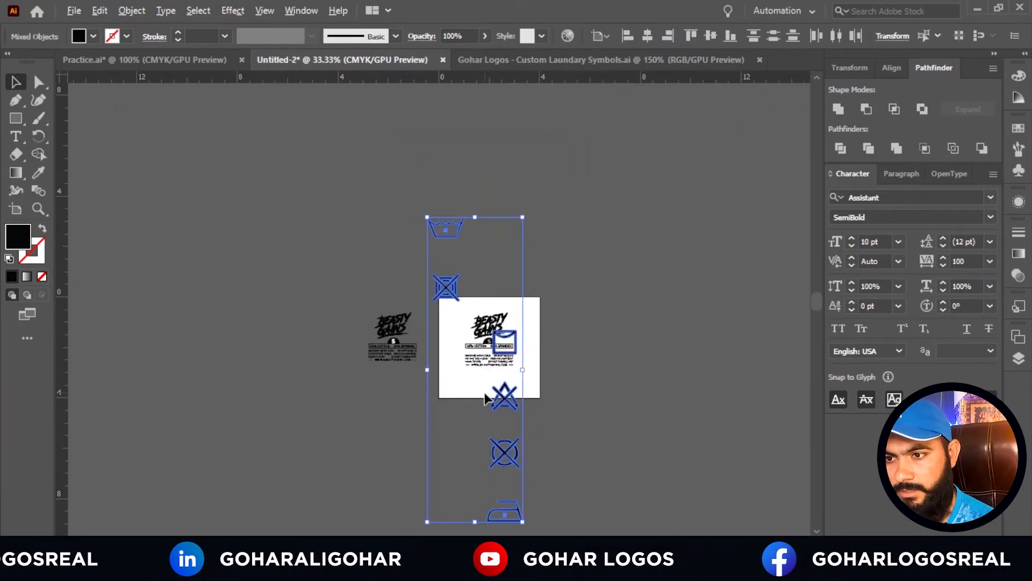
Scale the pasted symbols down proportionally to about 1.6 in overall height and move them below the website line.
left_click_drag(521, 215, 488, 319)
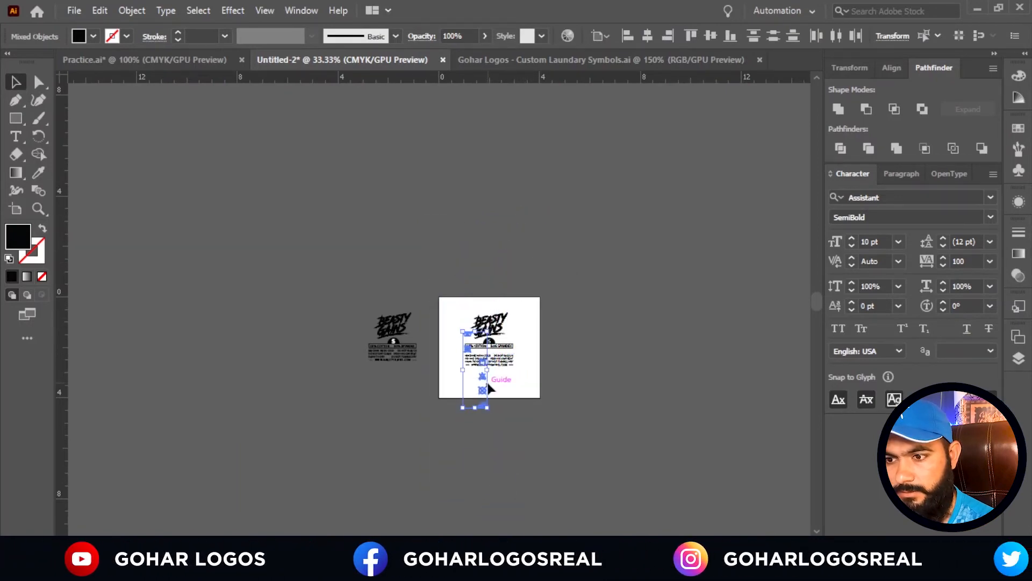
scroll(487, 383, "up", 5)
scroll(461, 272, "down", 2)
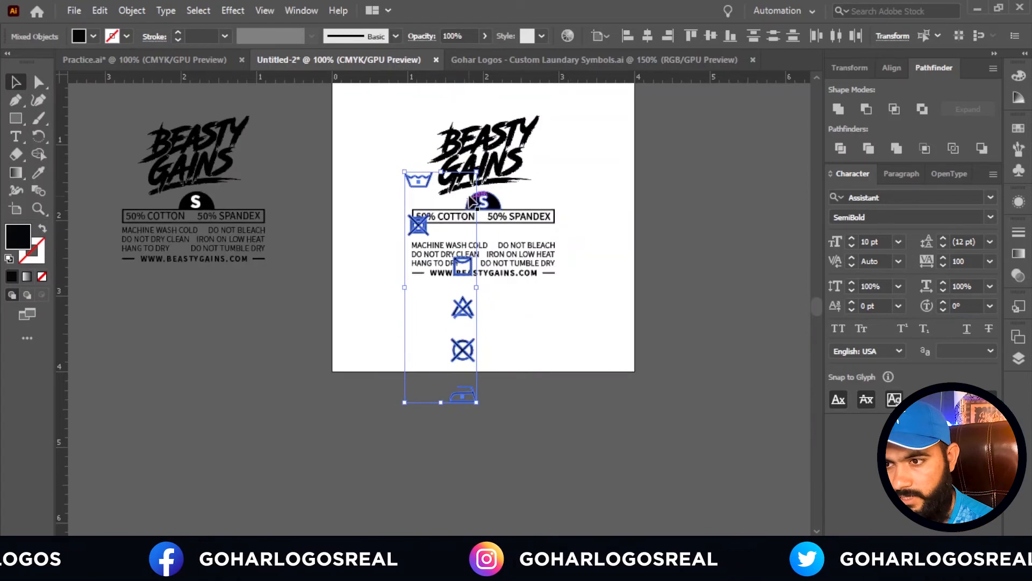
left_click_drag(476, 172, 461, 203)
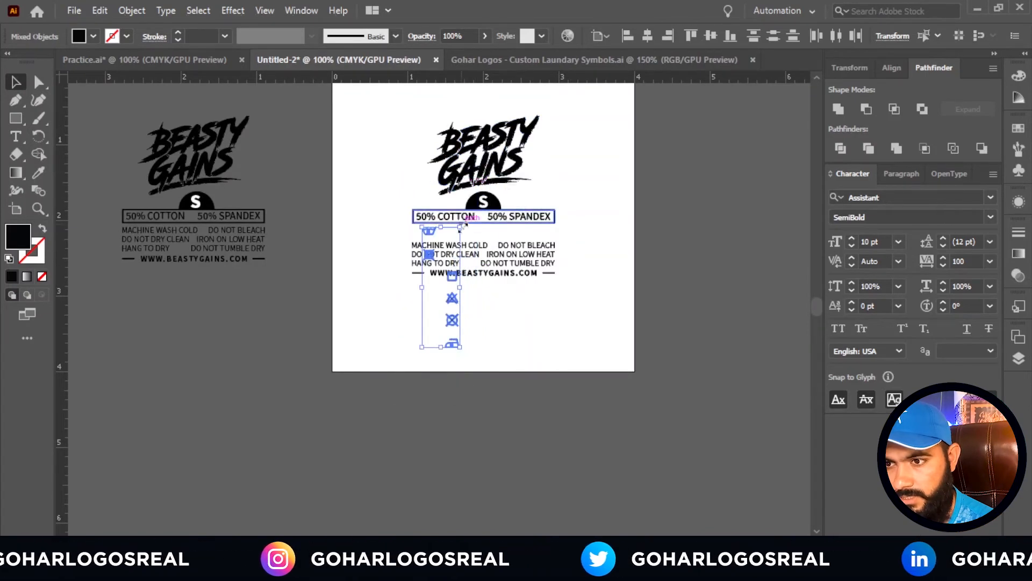
scroll(441, 274, "up", 1)
left_click_drag(430, 252, 353, 349)
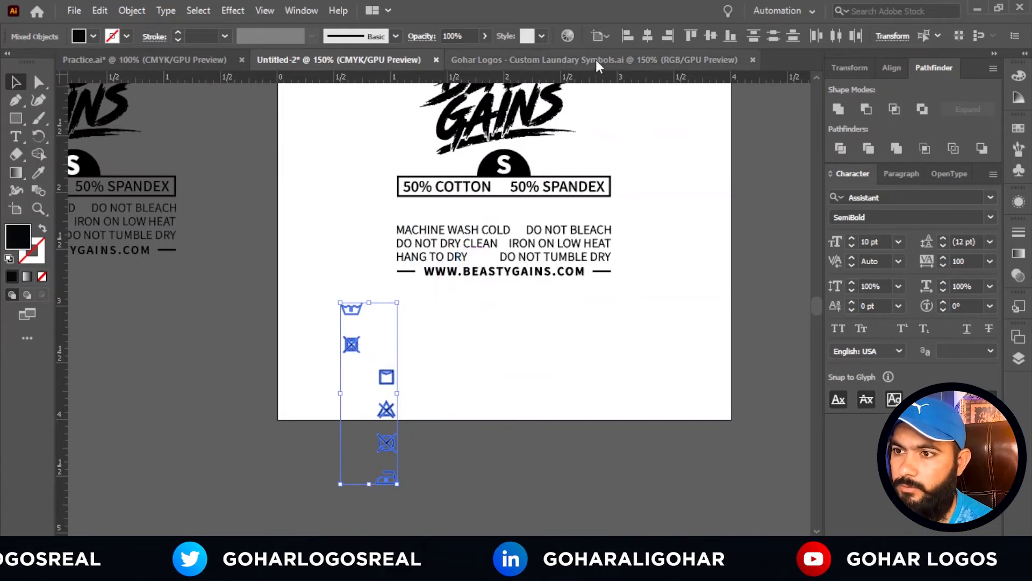
Try to align the six laundry symbols by their vertical centers relative to a key object.
left_click(601, 36)
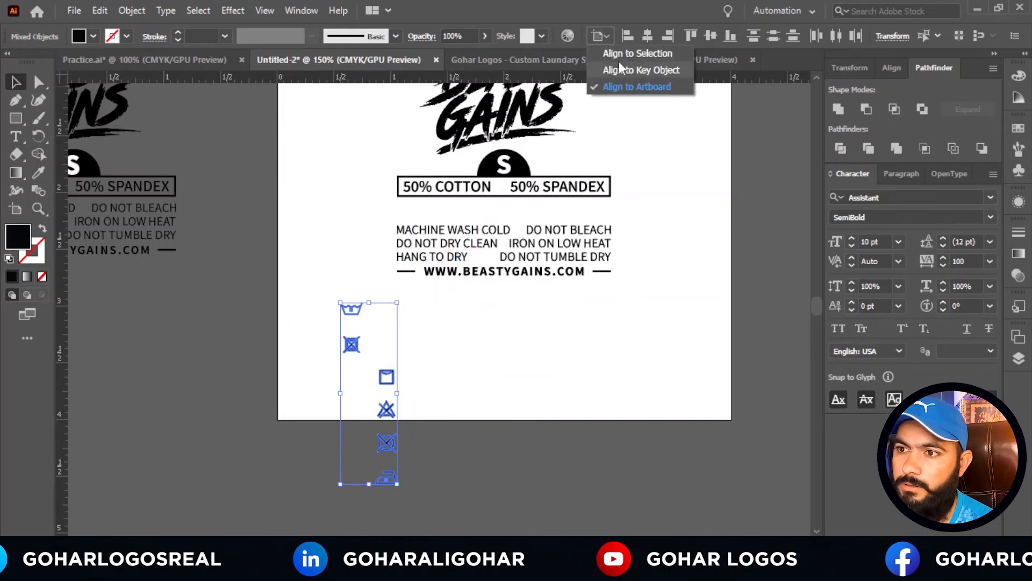
left_click(619, 69)
left_click(710, 36)
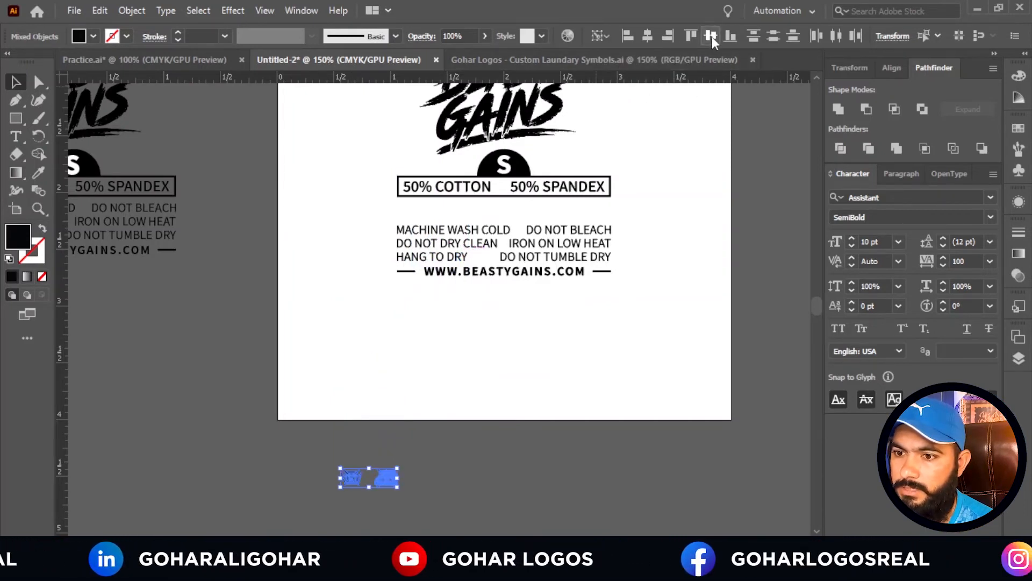
key("ctrl+z")
left_click(469, 374)
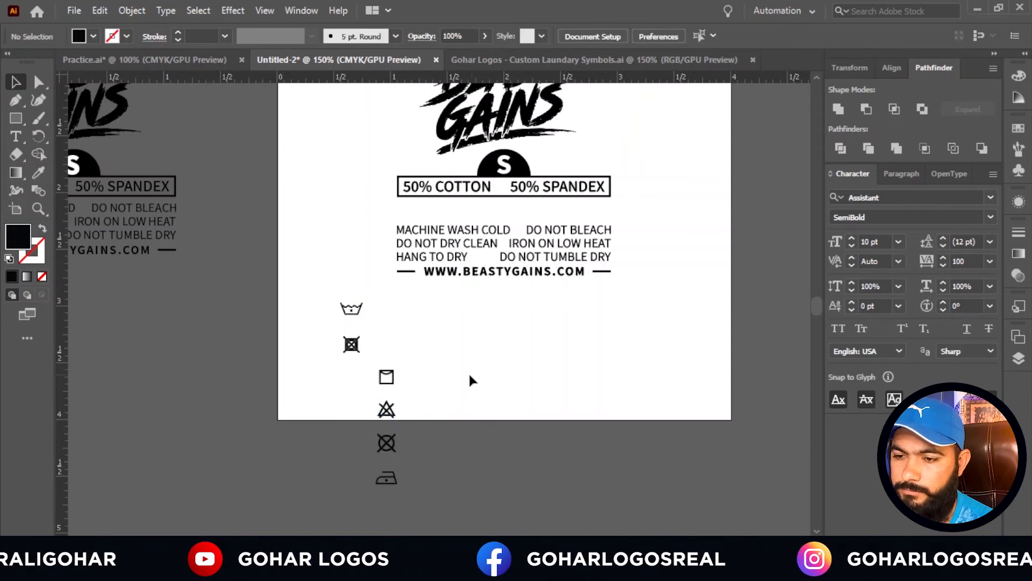
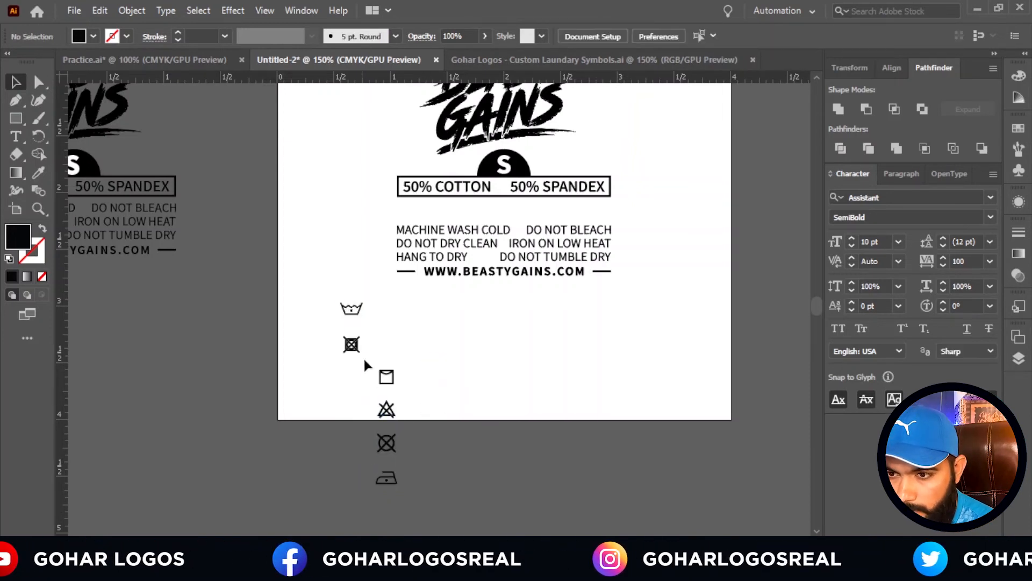
Place the Do Not Tumble Dry, Hang to Dry and Do Not Bleach symbols in a row beside the Machine Wash Cold symbol.
scroll(364, 356, "up", 2)
left_click_drag(345, 339, 401, 270)
left_click_drag(404, 397, 444, 259)
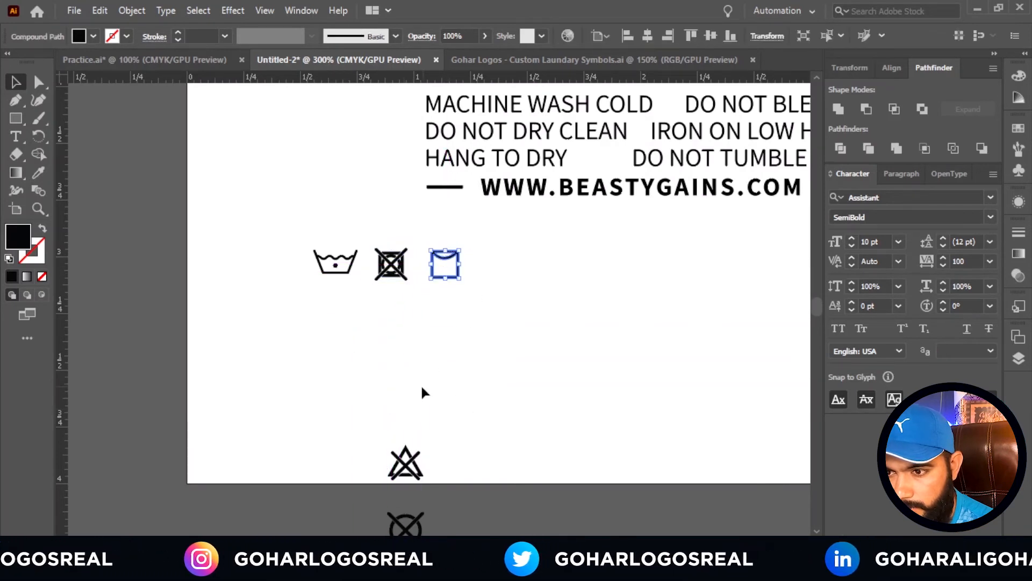
left_click_drag(406, 442, 494, 247)
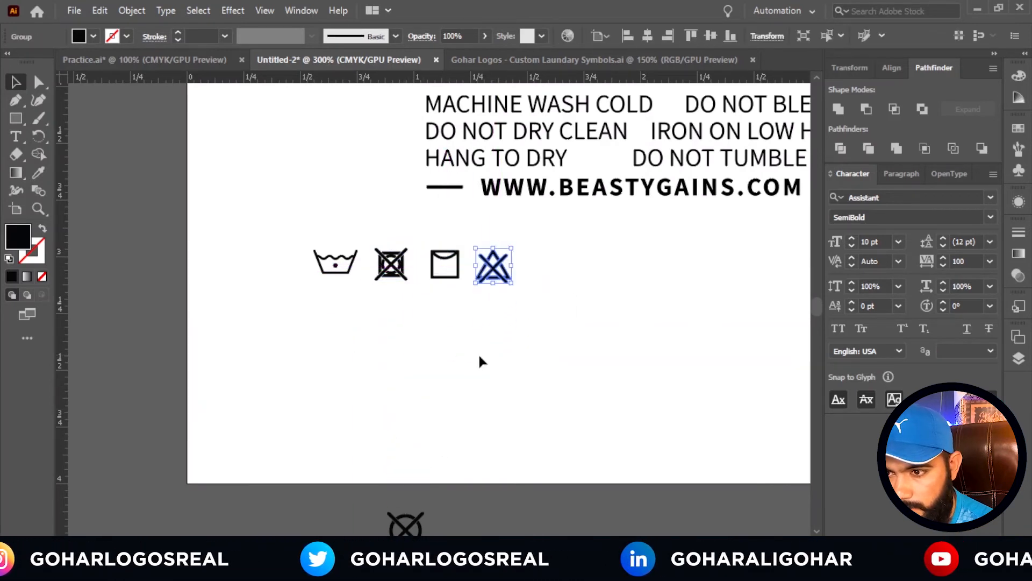
Complete the row below the website line with the Do Not Dry Clean and Low Heat Iron symbols.
left_click_drag(411, 526, 561, 259)
key("ctrl+1")
left_click_drag(463, 439, 536, 325)
key("ctrl+equal")
key("ctrl+equal")
key("ctrl+equal")
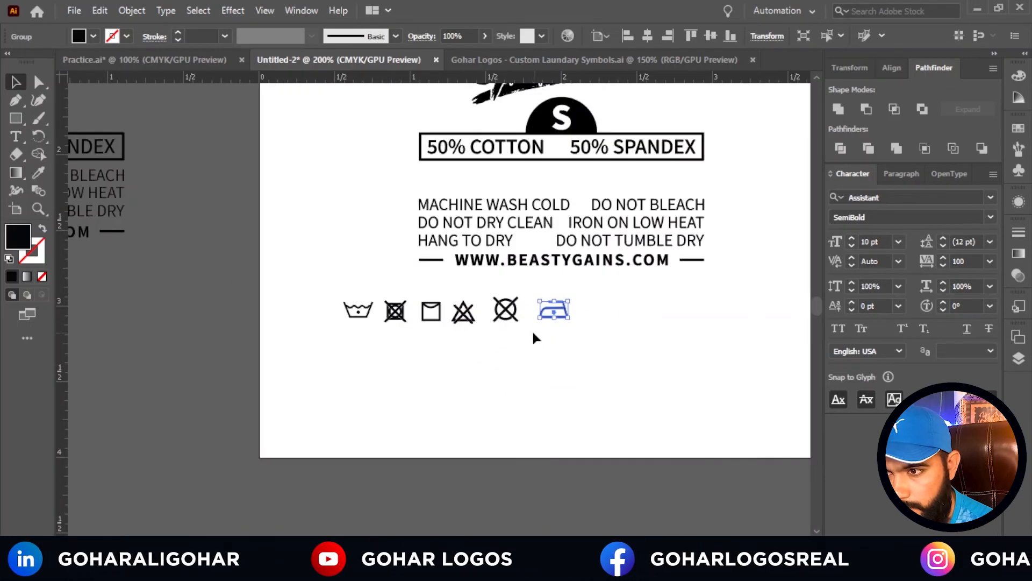
Align the six laundry symbols by their vertical centers, using the Low Heat Iron symbol as the key object.
left_click(529, 363)
scroll(529, 363, "up", 4)
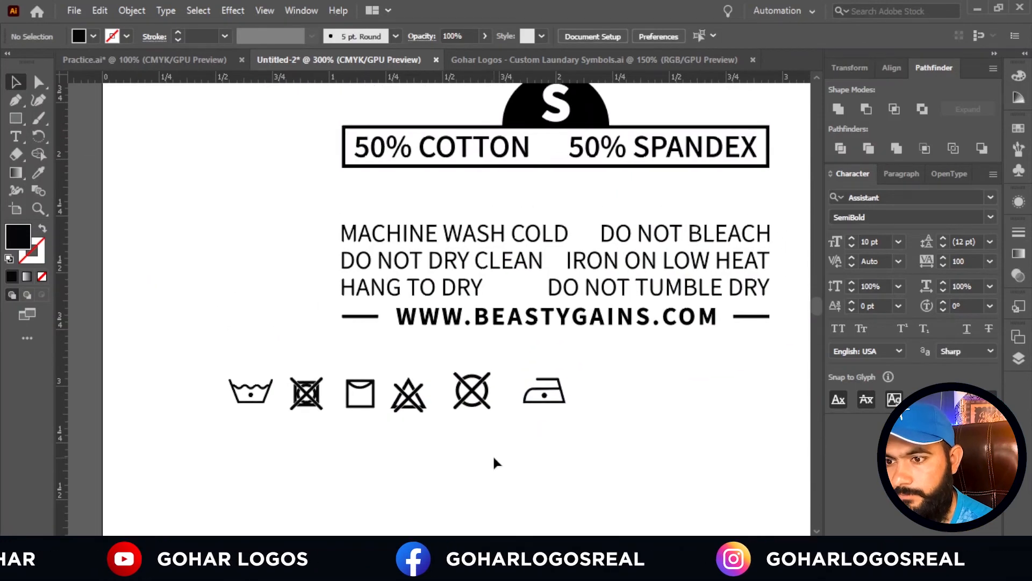
left_click_drag(363, 473, 172, 469)
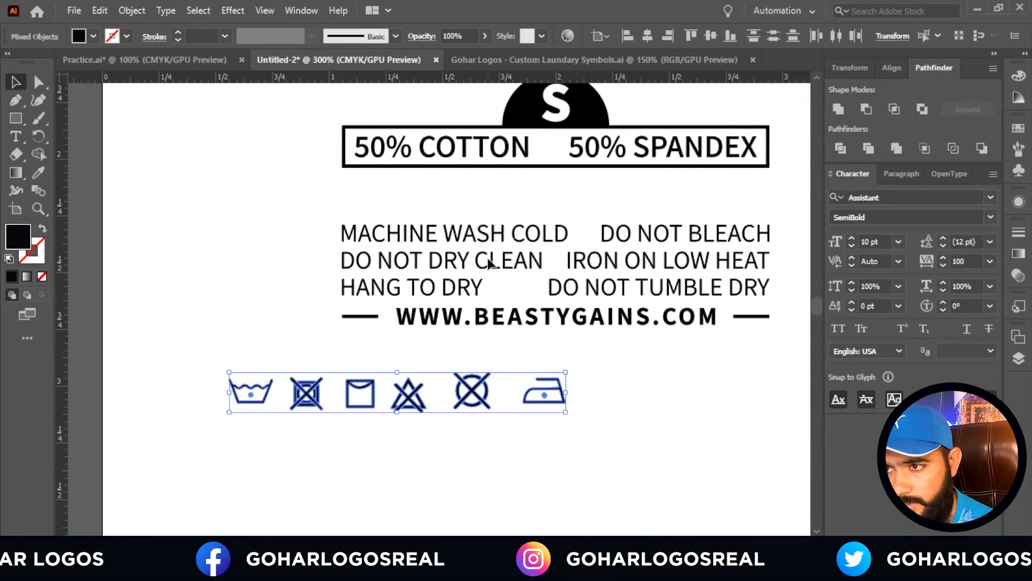
left_click(599, 35)
left_click(619, 65)
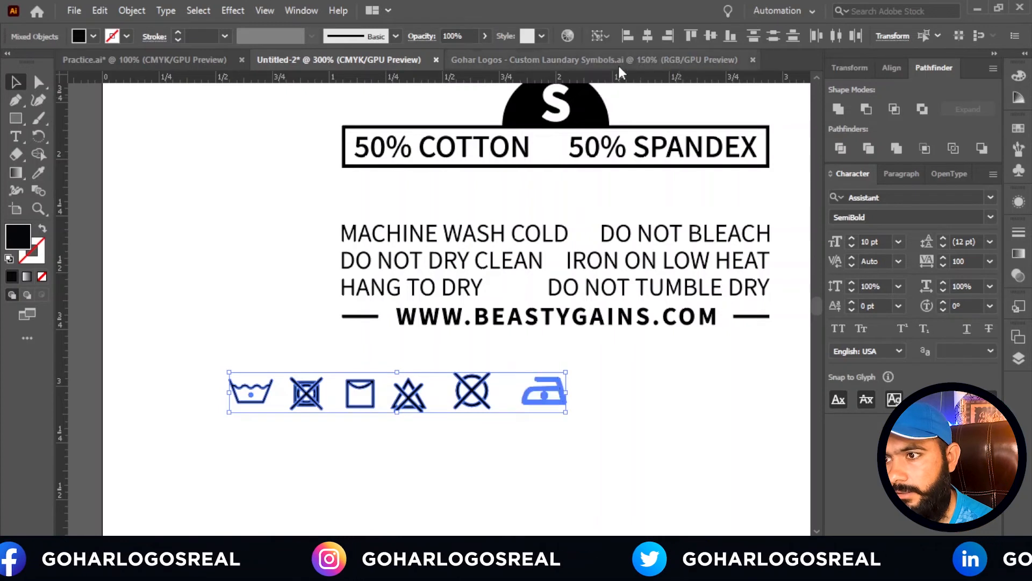
left_click(709, 36)
Distribute the six laundry symbols evenly in the horizontal direction relative to the selection.
left_click(604, 36)
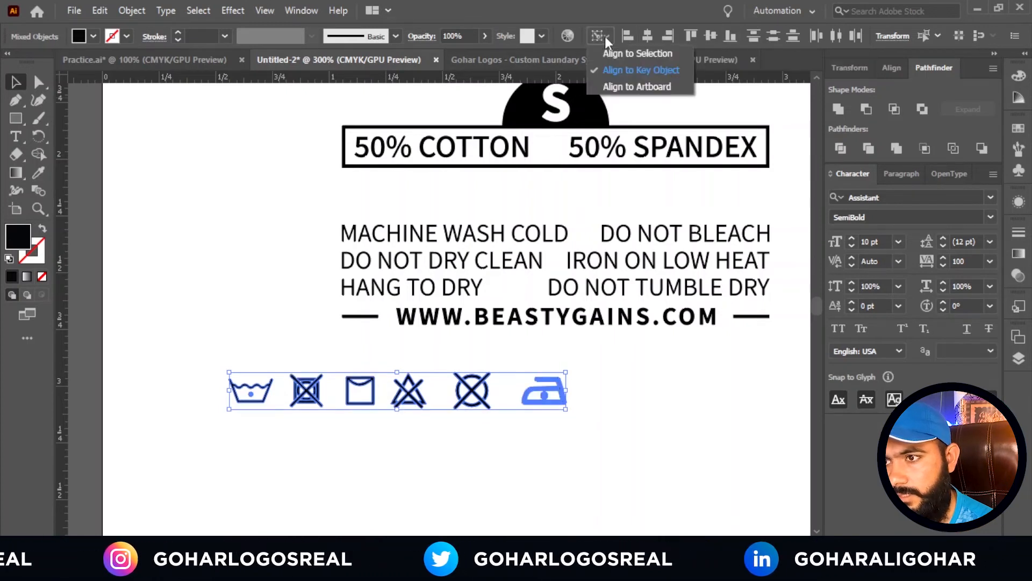
left_click(619, 53)
left_click(818, 37)
left_click(612, 438)
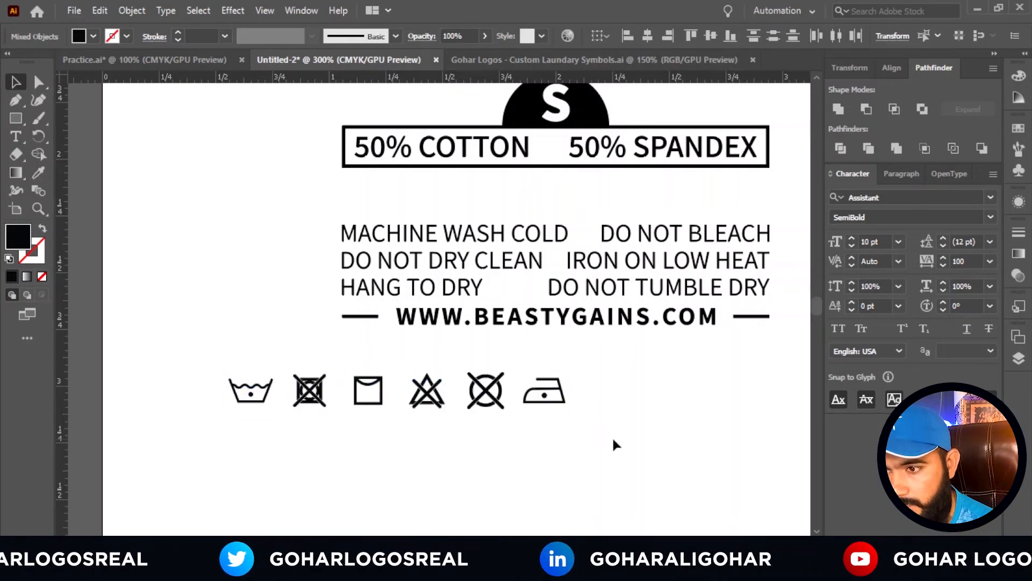
Show the guides on the label artboard.
left_click_drag(465, 428, 204, 438)
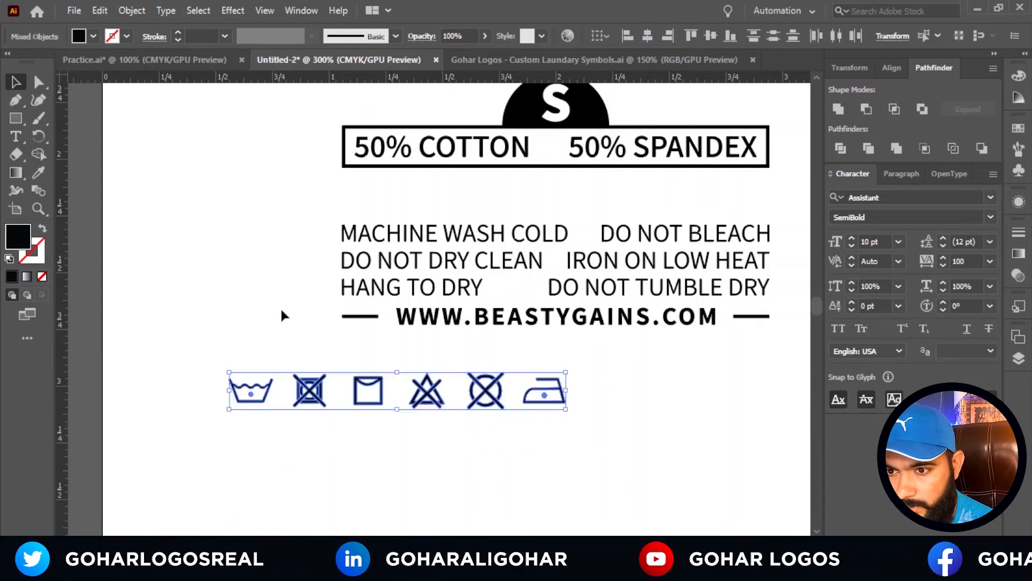
right_click(178, 190)
left_click(154, 186)
right_click(160, 146)
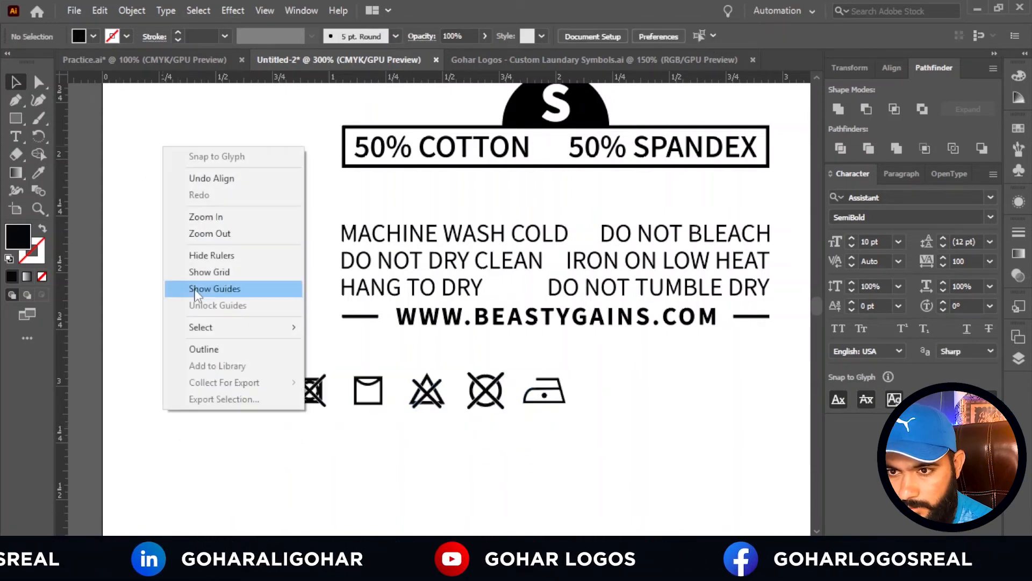
left_click(198, 290)
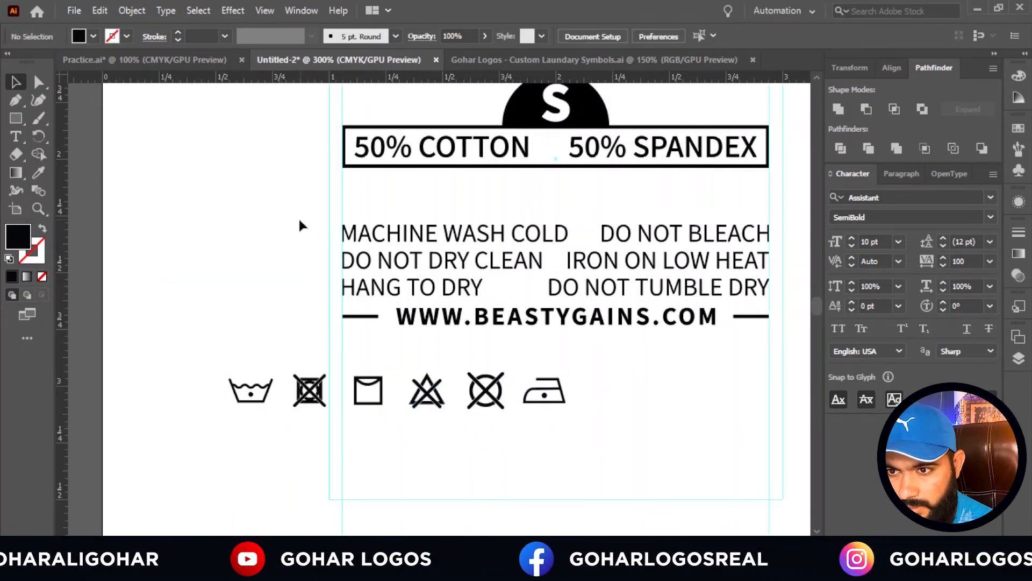
Unlock the guides, delete the rectangular guide around the label, and lock the guides again.
right_click(466, 461)
left_click(494, 355)
left_click(499, 438)
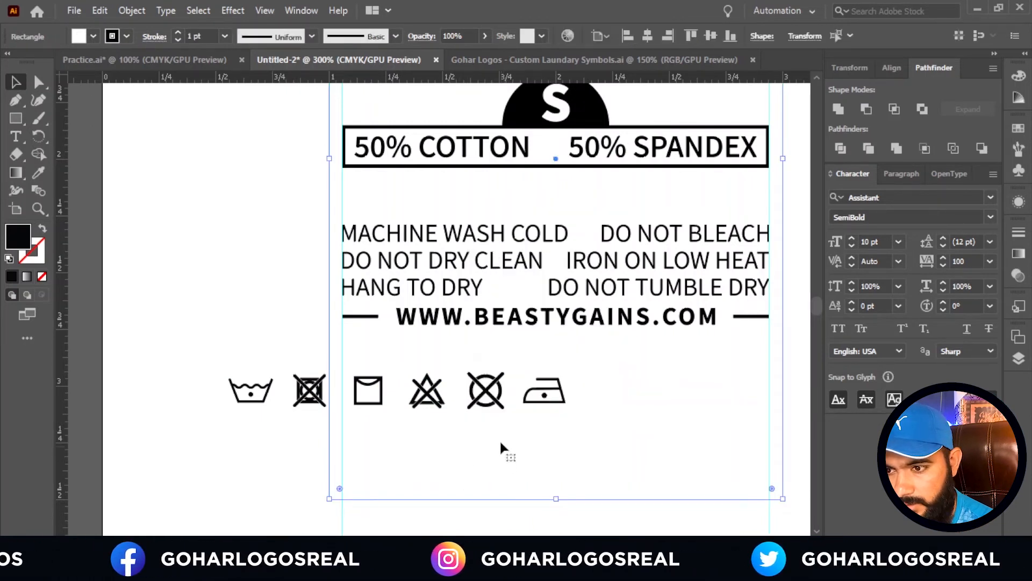
left_click(512, 464)
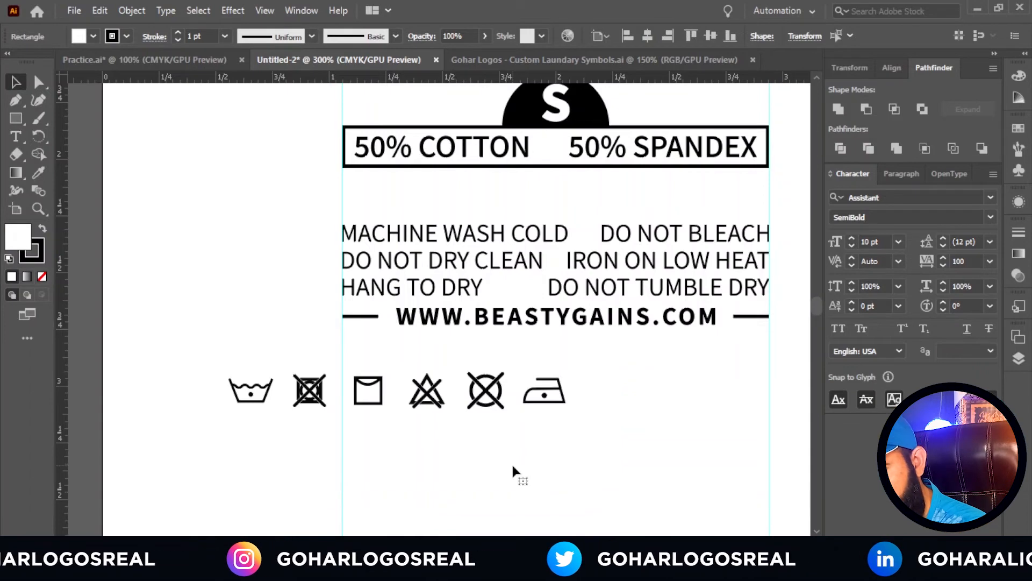
right_click(174, 236)
left_click(222, 396)
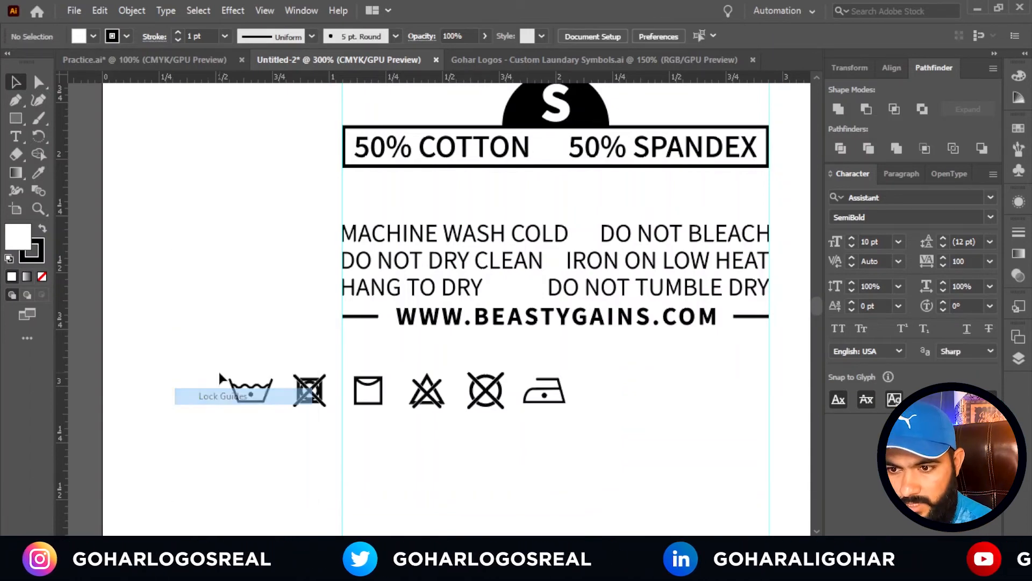
Move the row of laundry symbols between the fabric composition box and the washing instructions, starting near the left guide.
left_click_drag(222, 369, 559, 448)
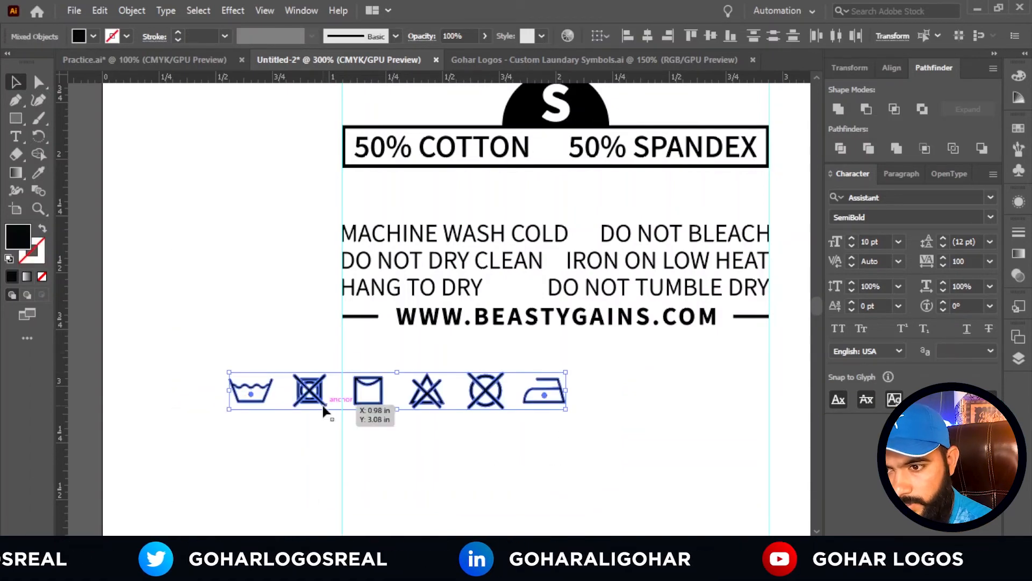
left_click_drag(322, 409, 429, 195)
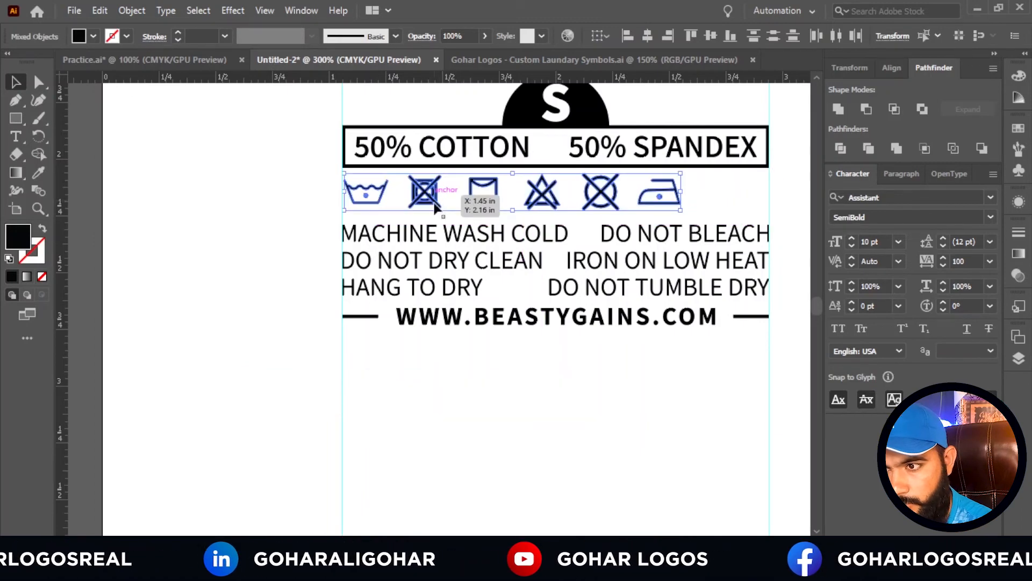
left_click(399, 197)
Enlarge the Machine Wash Cold symbol proportionally to about 0.22 by 0.12 in and line its edge up with the left guide.
scroll(398, 196, "up", 3)
left_click(382, 198)
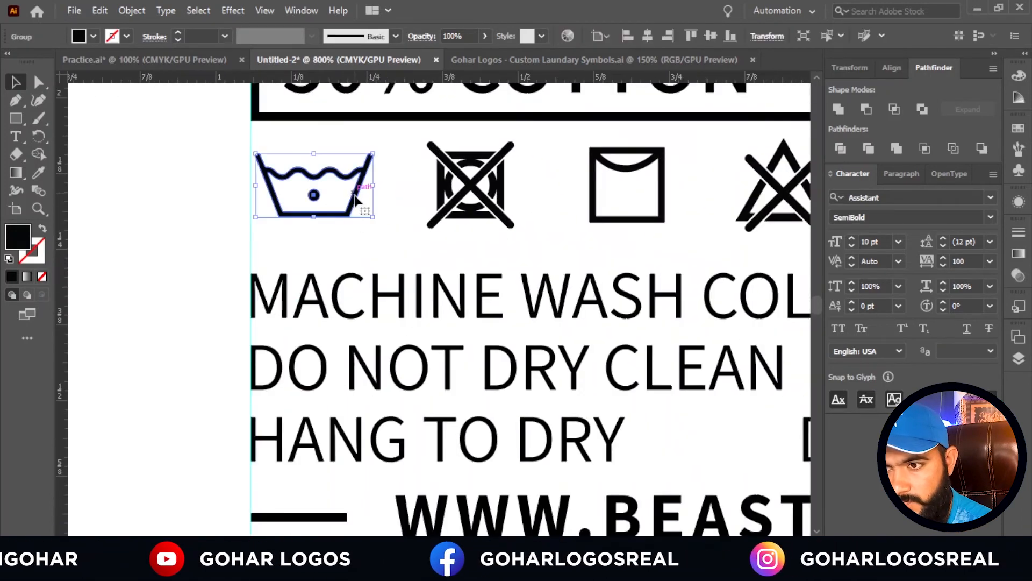
left_click_drag(373, 217, 384, 222)
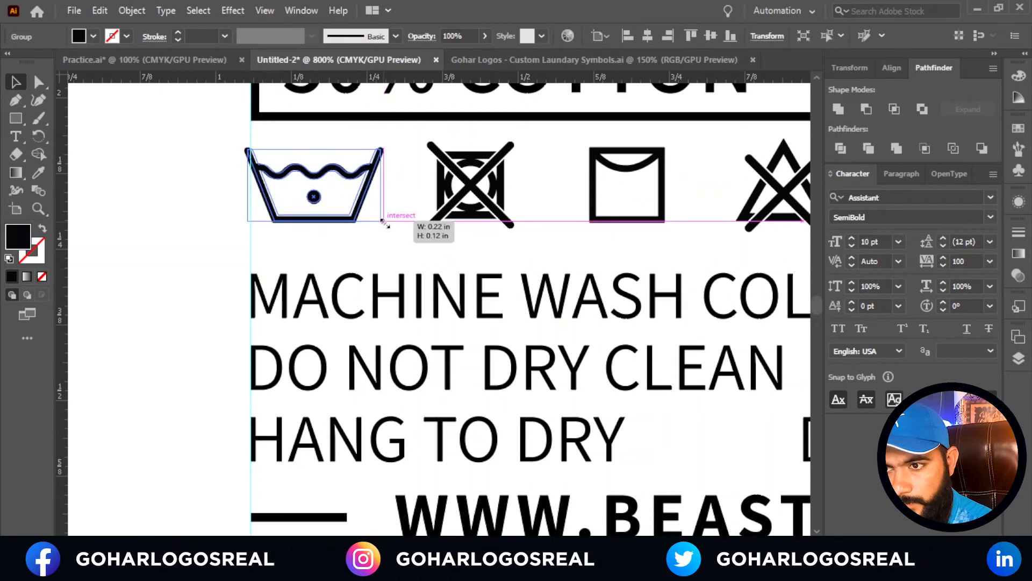
left_click(326, 244)
scroll(258, 167, "up", 2)
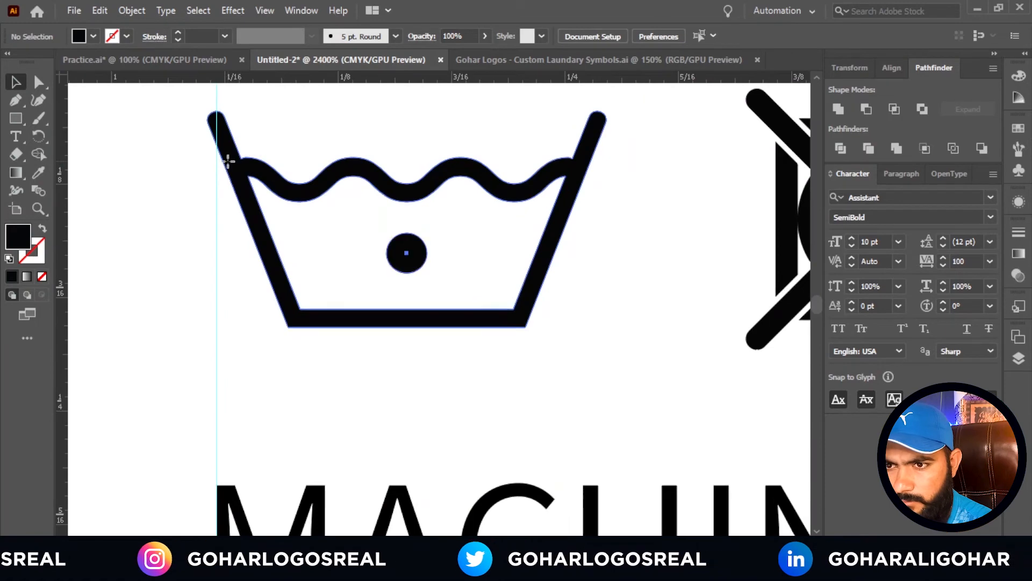
left_click_drag(228, 161, 238, 160)
scroll(247, 216, "down", 2)
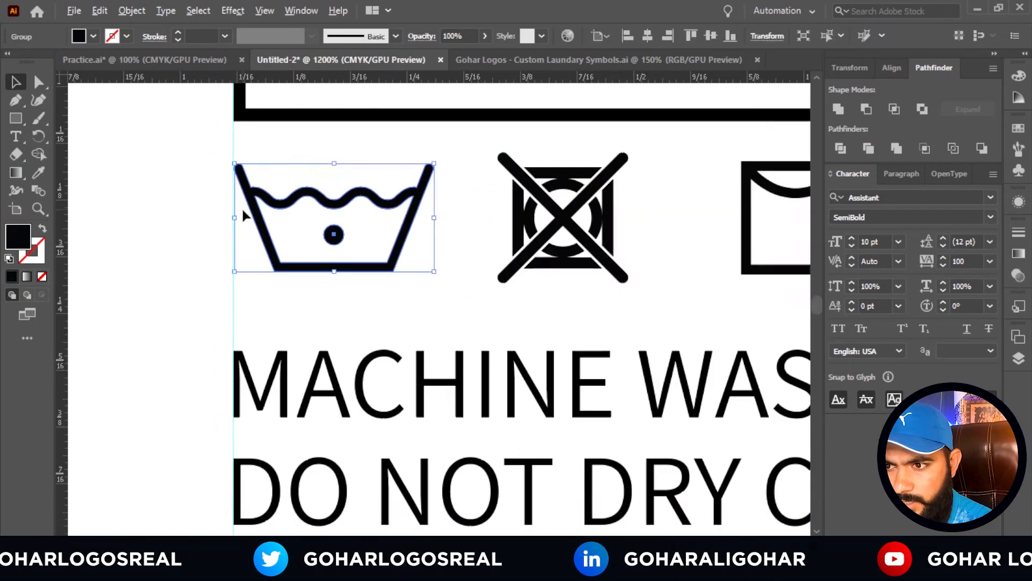
scroll(243, 212, "down", 3)
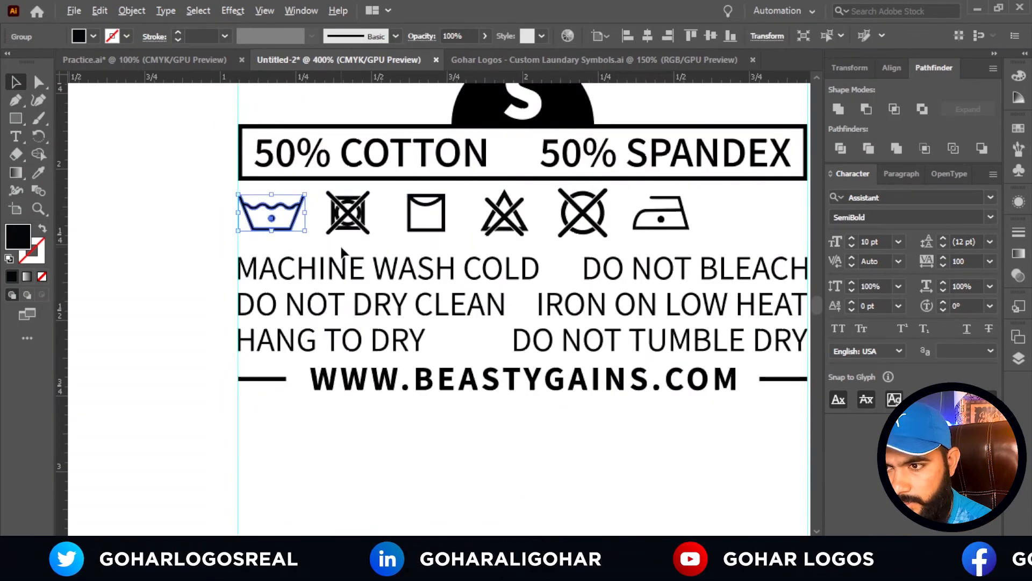
Move the Low Heat Iron symbol to the end of the row, flush with the right guide.
scroll(342, 252, "down", 1)
left_click(593, 222)
scroll(593, 222, "up", 3)
left_click_drag(616, 250, 720, 235)
left_click(656, 239)
scroll(643, 243, "down", 3)
left_click(752, 256)
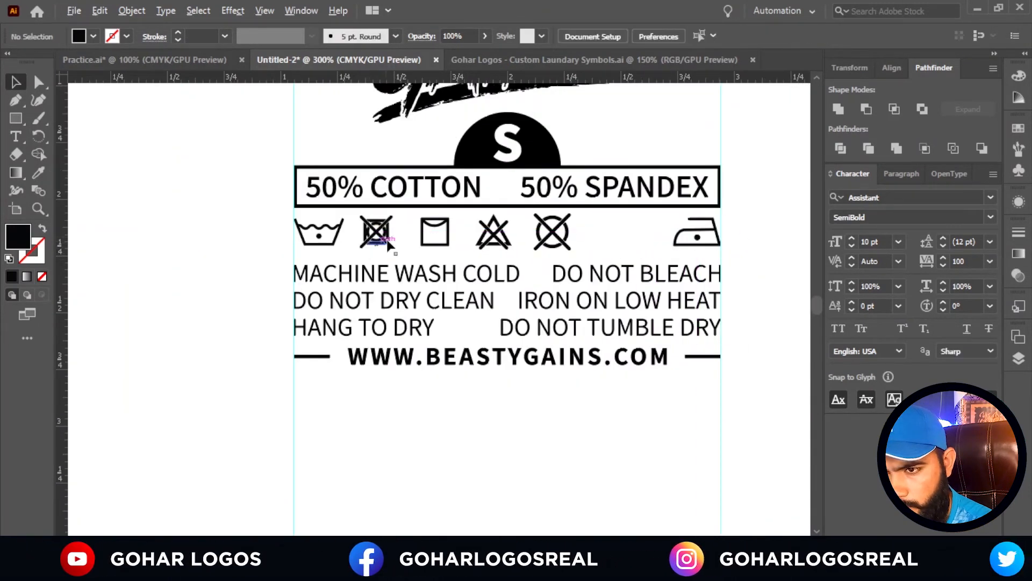
Rearrange the symbols after Machine Wash Cold as Do Not Bleach, Do Not Dry Clean, Hang to Dry and Do Not Tumble Dry.
scroll(387, 246, "up", 1)
scroll(385, 250, "down", 1)
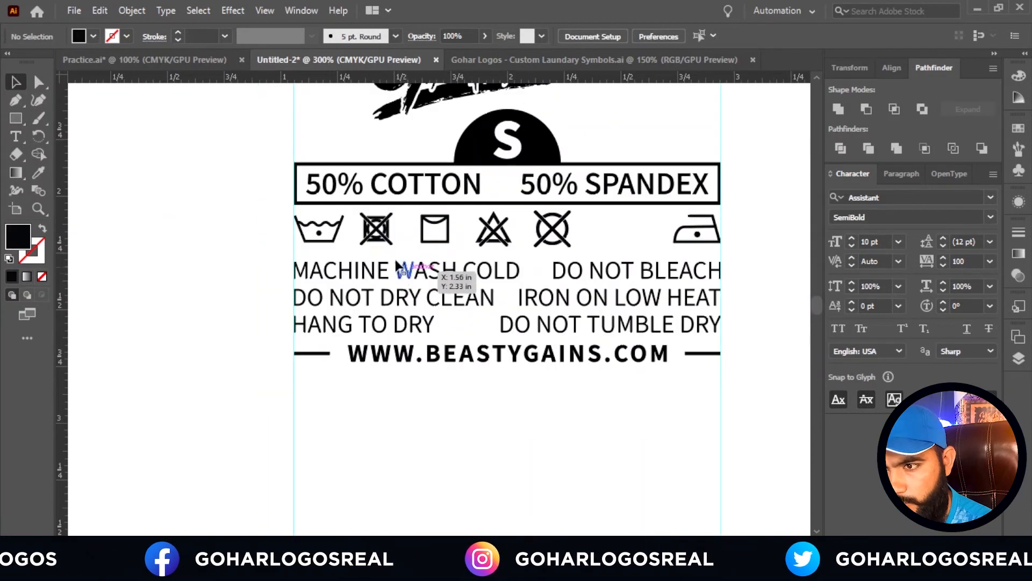
scroll(384, 249, "up", 1)
left_click_drag(408, 227, 697, 237)
left_click_drag(532, 230, 388, 234)
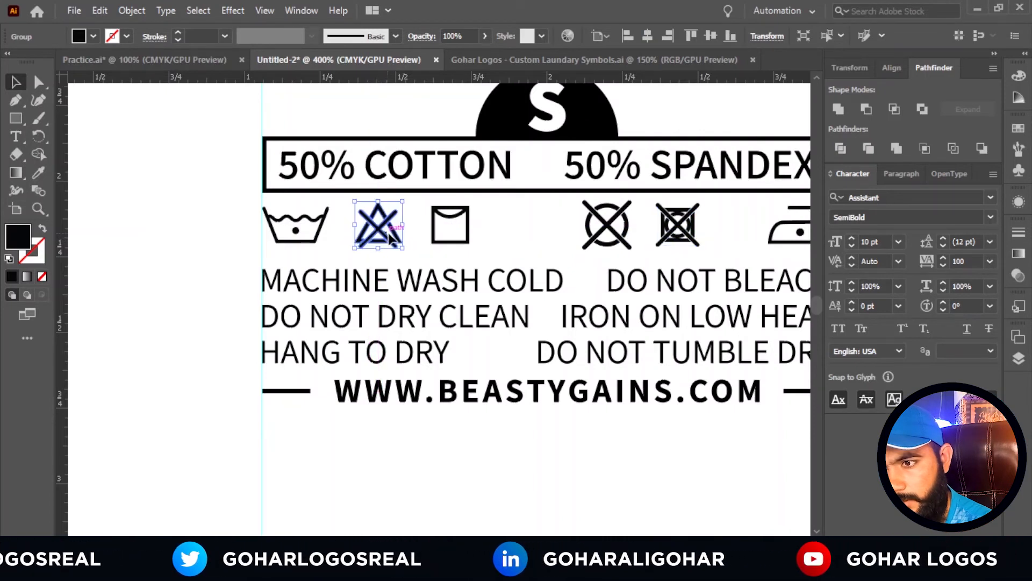
left_click(419, 234)
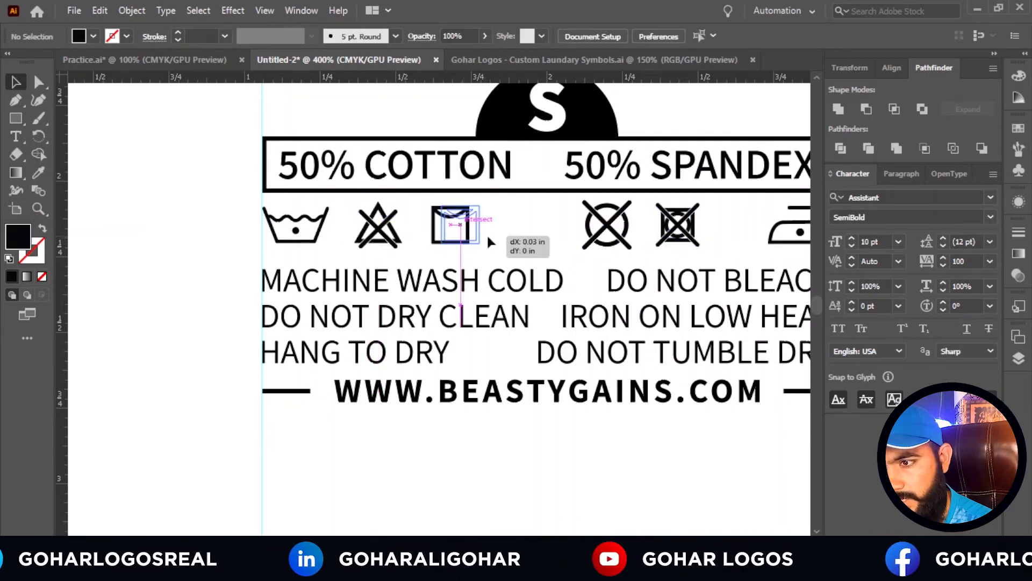
mouse_move(488, 237)
left_mouse_down()
mouse_move(575, 237)
mouse_move(477, 224)
left_mouse_up()
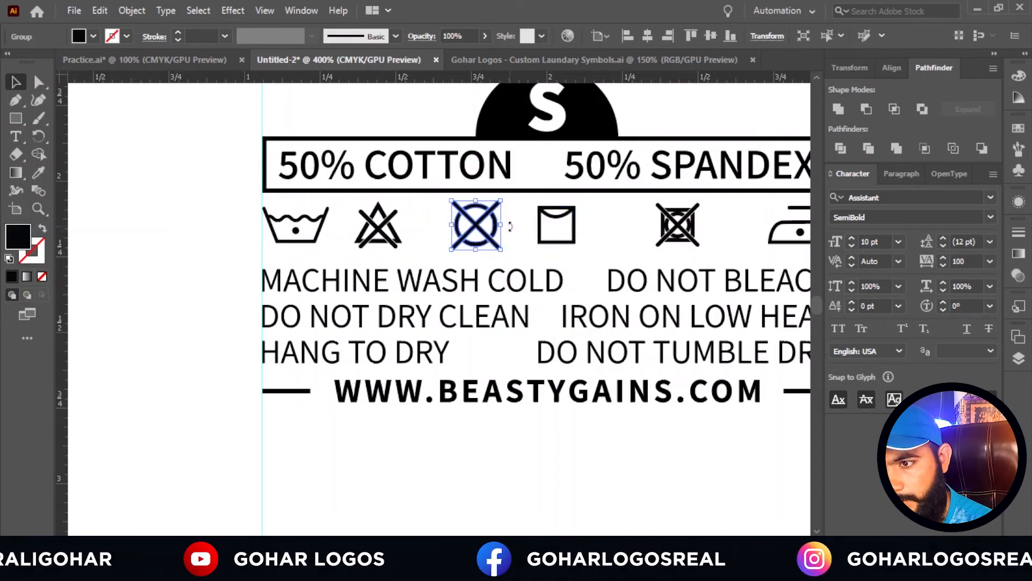
left_click(510, 227)
scroll(377, 259, "down", 1)
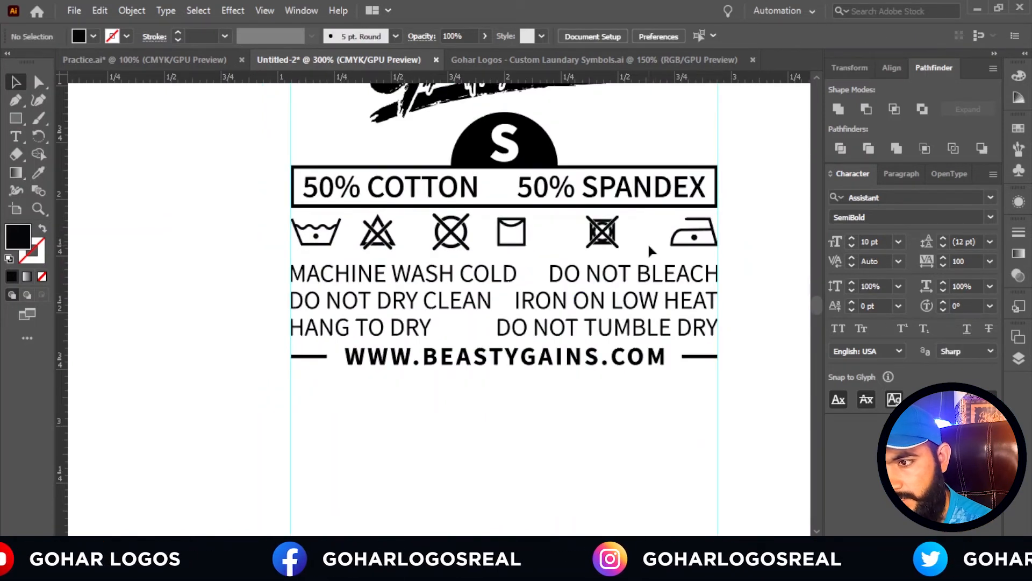
Place the Low Heat Iron symbol fourth, Hang to Dry fifth and Do Not Tumble Dry last at the right guide.
mouse_move(711, 243)
left_mouse_down()
mouse_move(553, 235)
mouse_move(630, 225)
mouse_move(702, 237)
left_mouse_up()
left_click(700, 243)
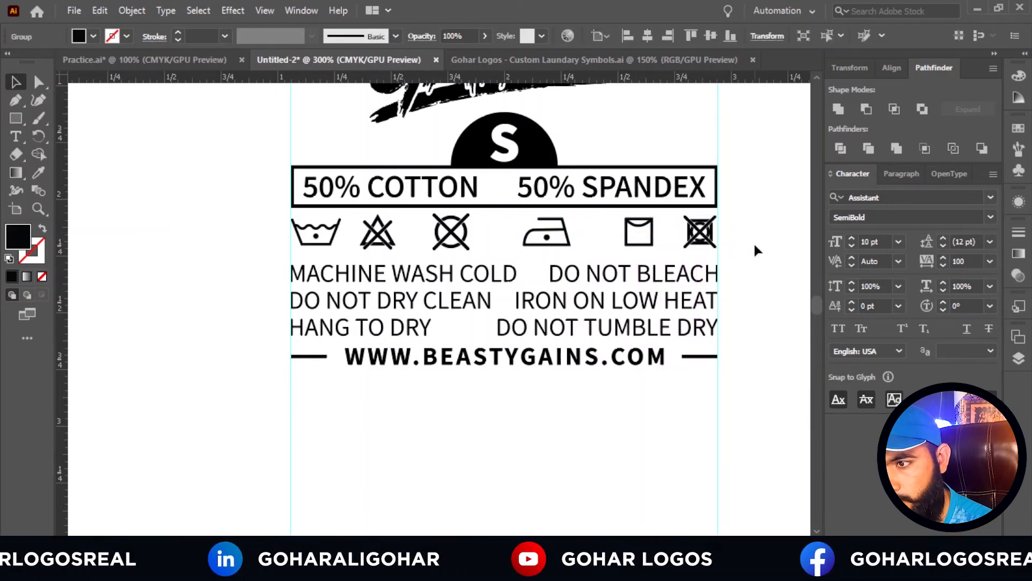
left_click(753, 241)
Scale the Do Not Dry Clean symbol down slightly and proportionally around its center.
scroll(693, 243, "up", 1)
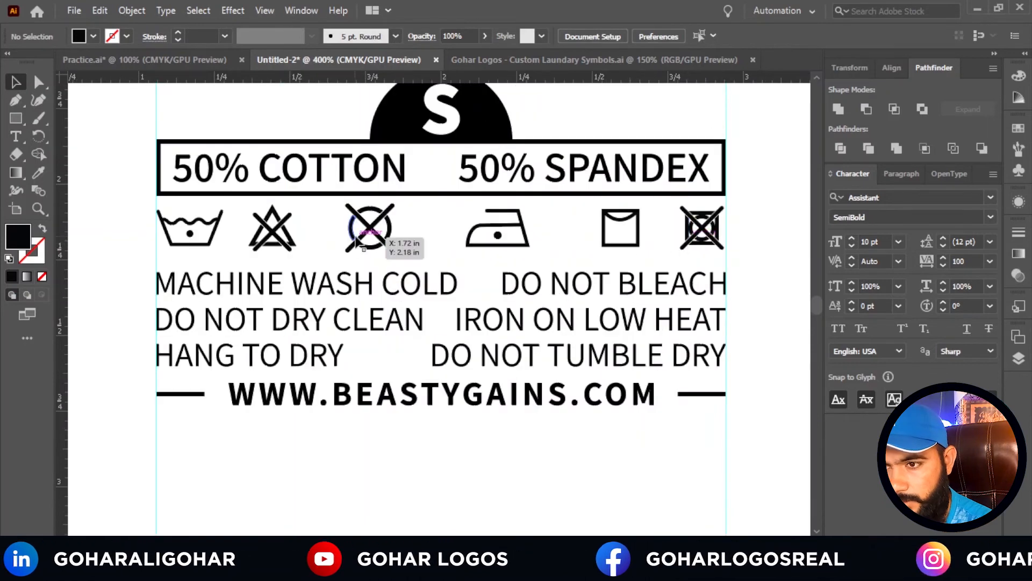
scroll(357, 242, "up", 3)
left_click(381, 241)
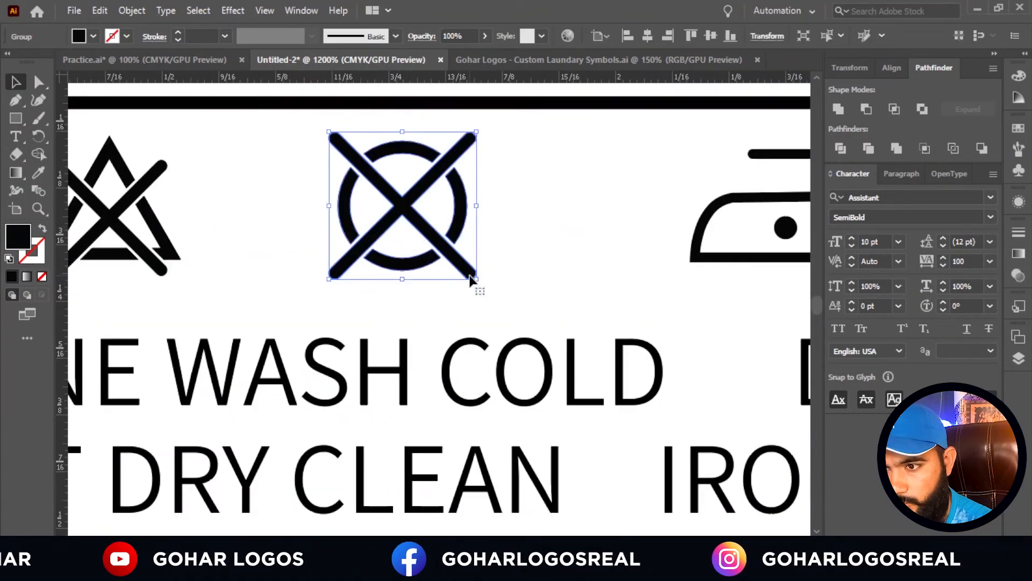
left_click_drag(475, 278, 466, 268)
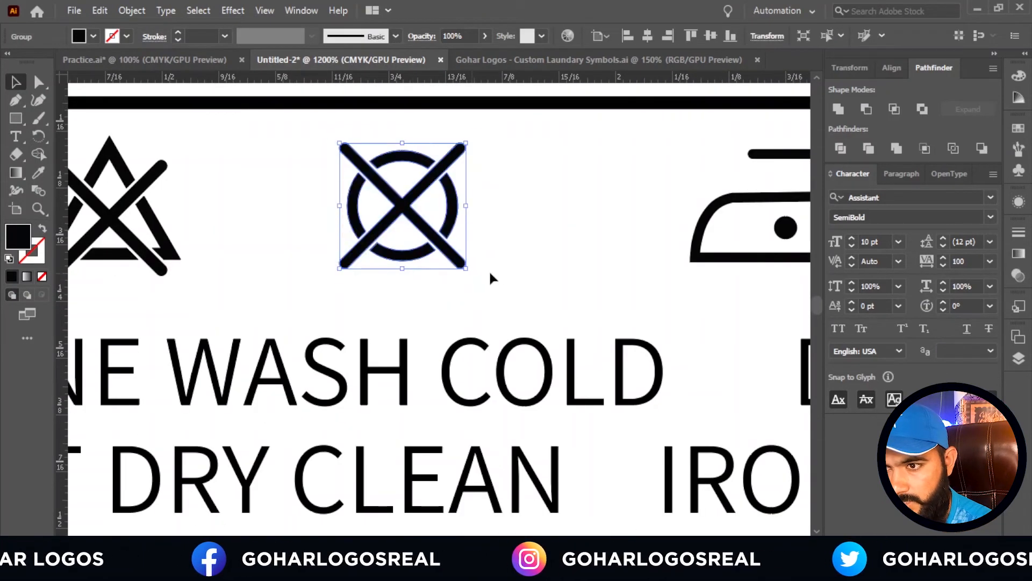
left_click(478, 274)
scroll(527, 248, "down", 5)
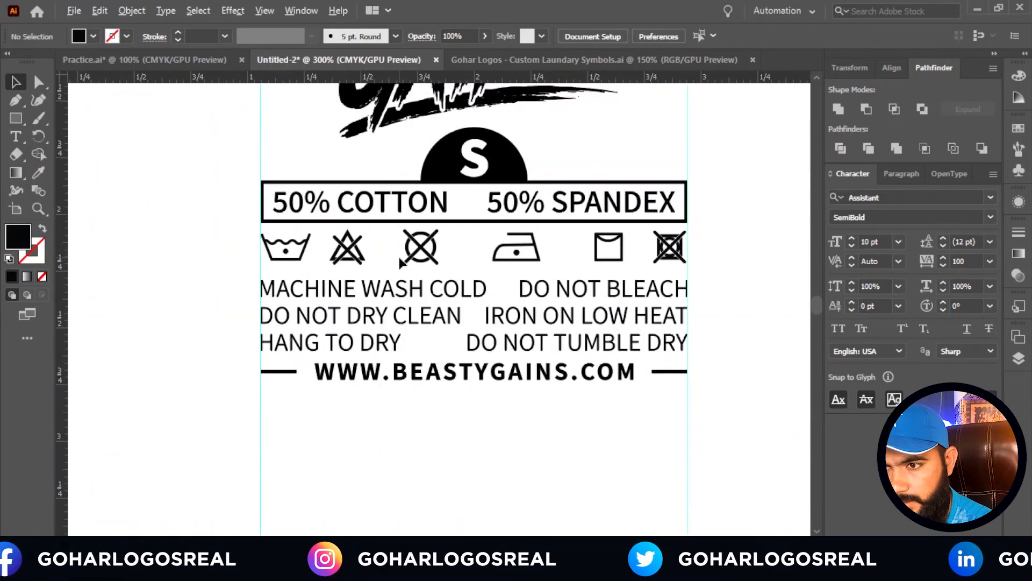
Enlarge the Do Not Tumble Dry symbol slightly so its edge meets the right guide.
scroll(682, 249, "up", 5)
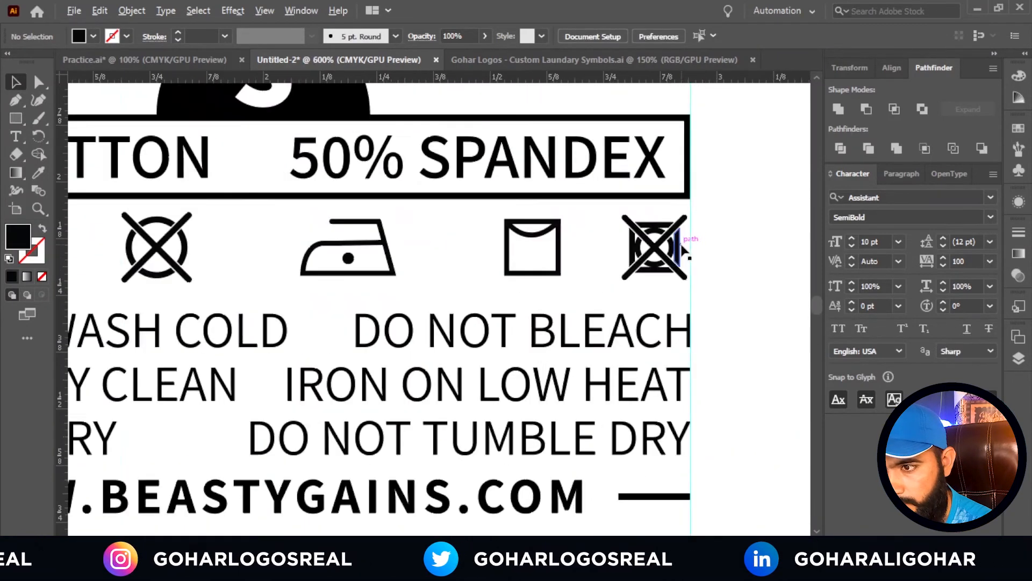
left_click(672, 250)
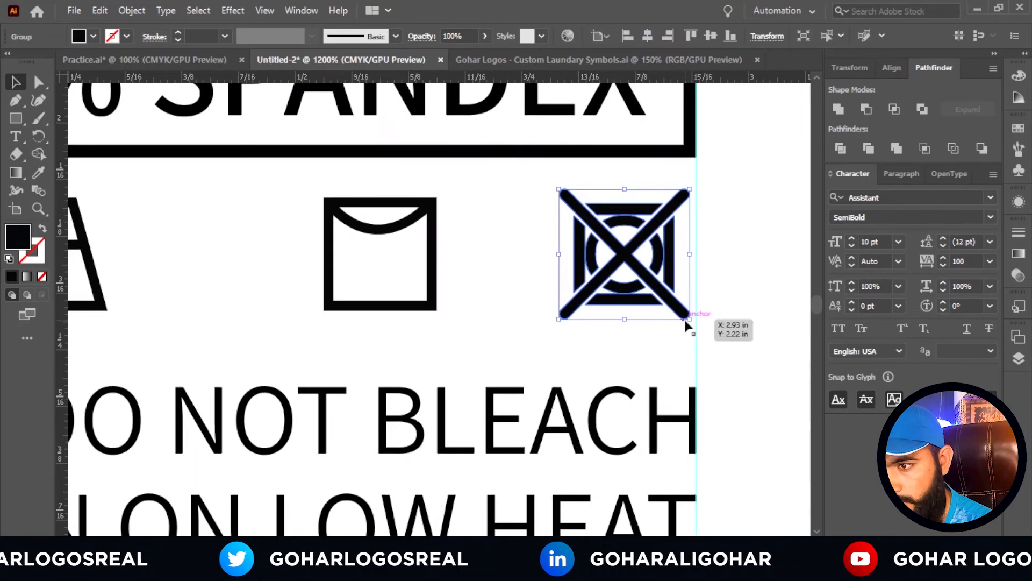
left_click_drag(692, 319, 696, 329)
left_click(730, 296)
scroll(730, 295, "down", 3)
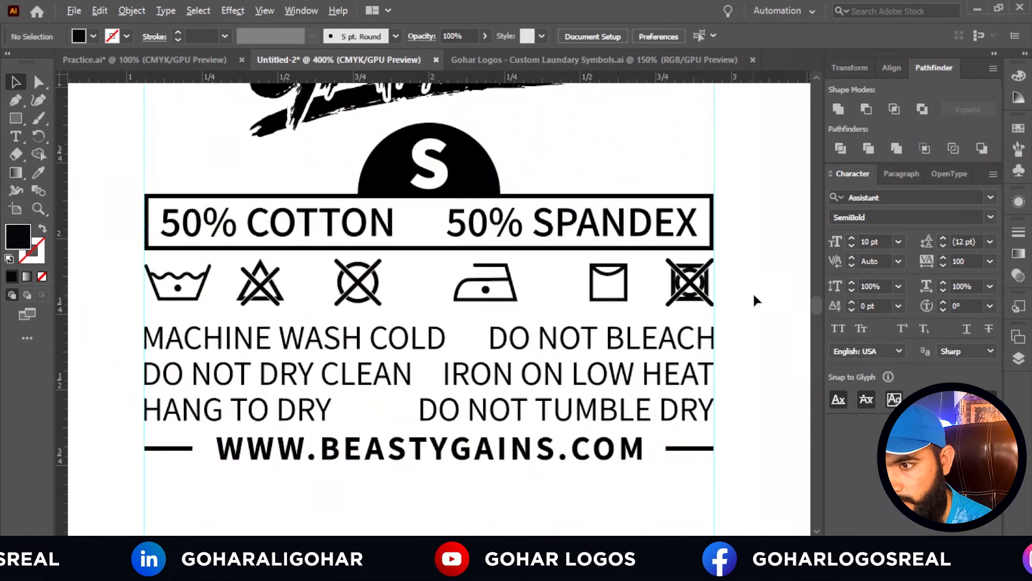
Distribute the six laundry symbols evenly by their horizontal centers, using Align to Selection.
scroll(751, 268, "down", 1)
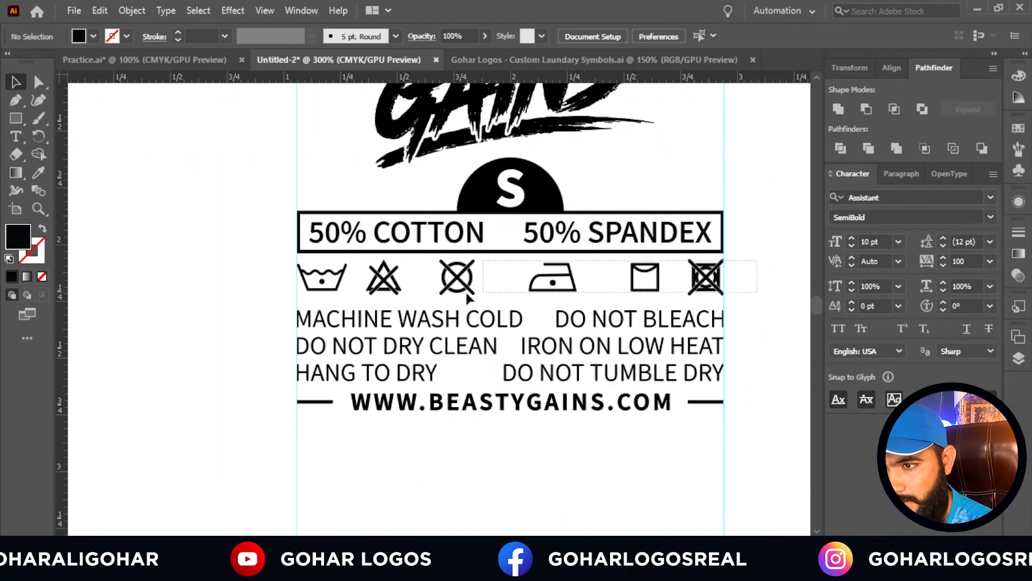
left_click_drag(309, 293, 280, 289)
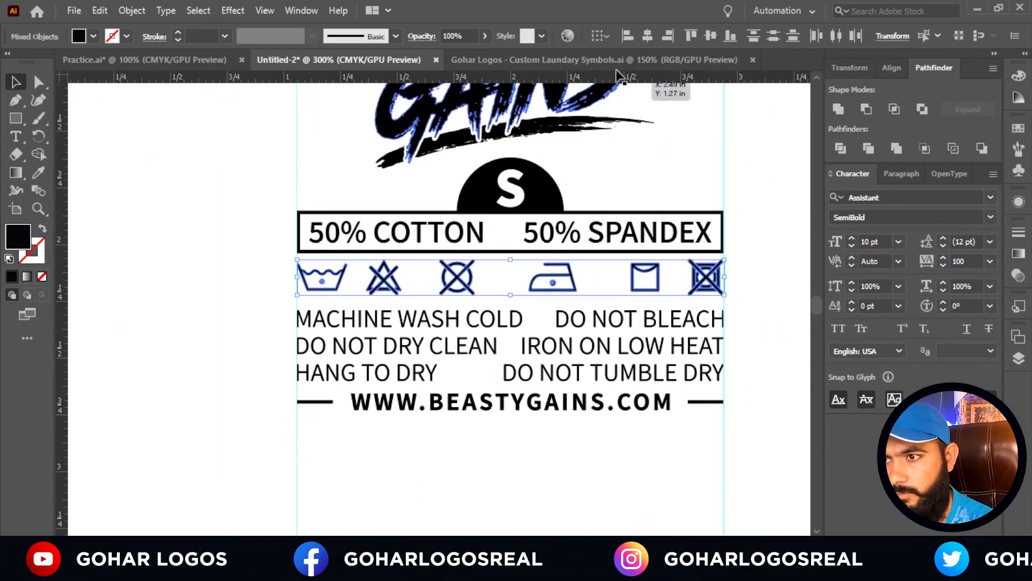
left_click(598, 36)
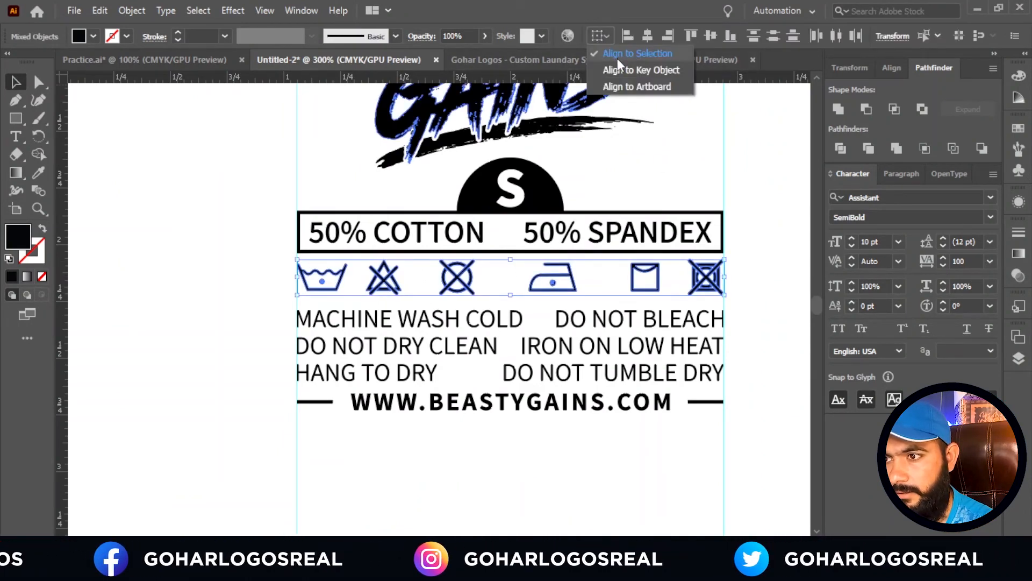
left_click(617, 58)
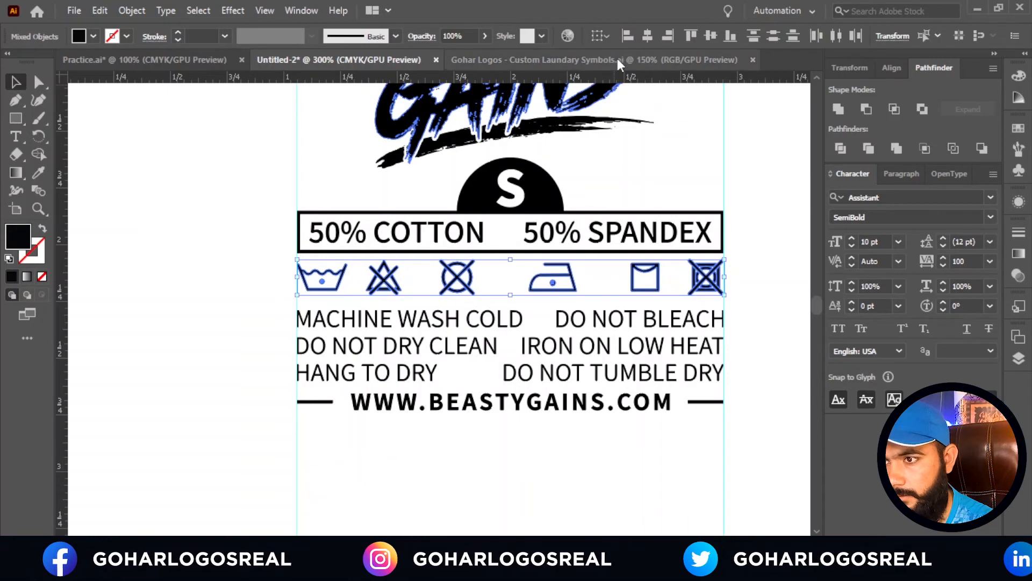
left_click(831, 41)
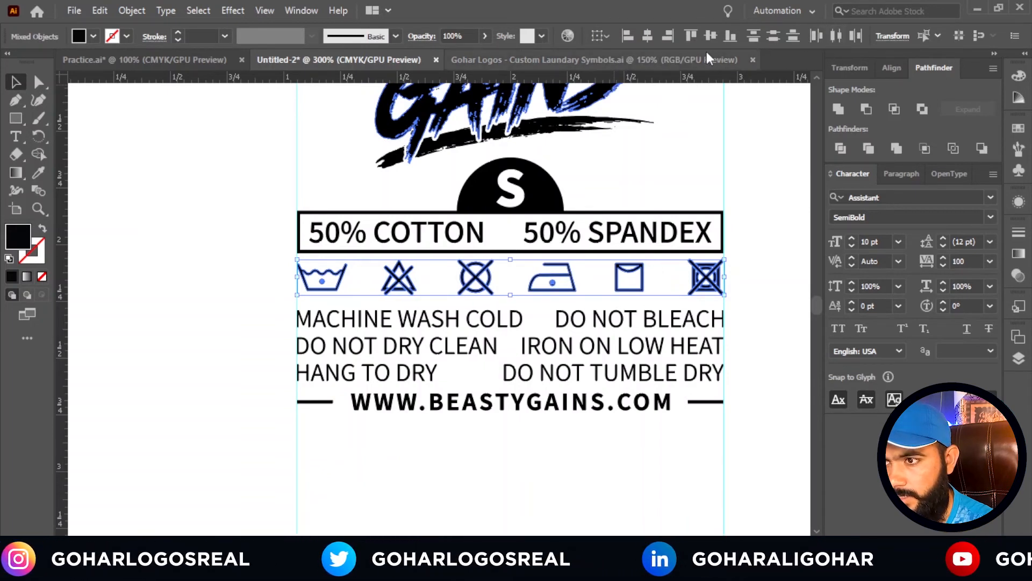
Enlarge the Hang to Dry symbol slightly and proportionally around its center.
left_click(644, 284)
scroll(654, 288, "up", 4)
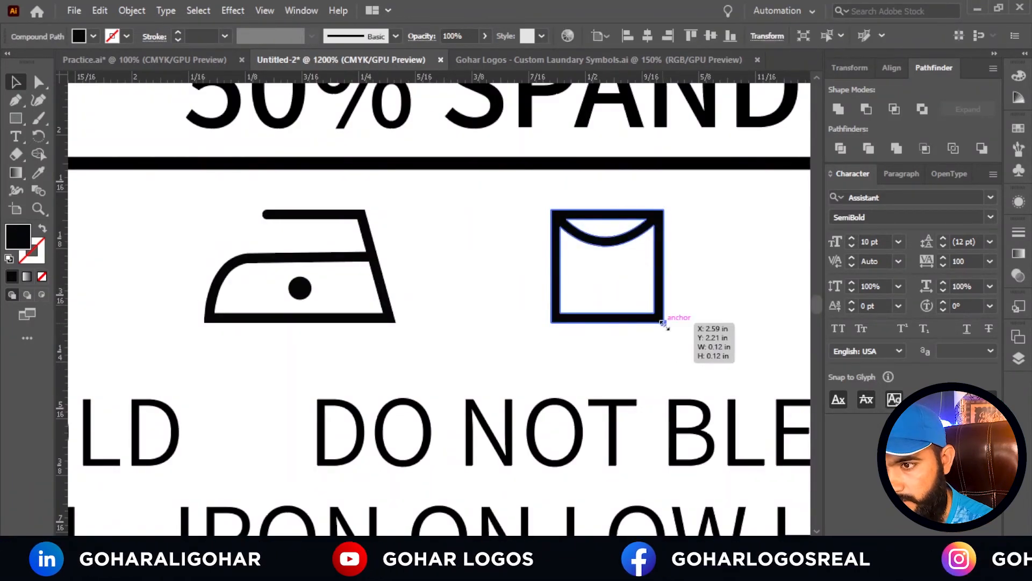
left_click_drag(663, 323, 670, 337)
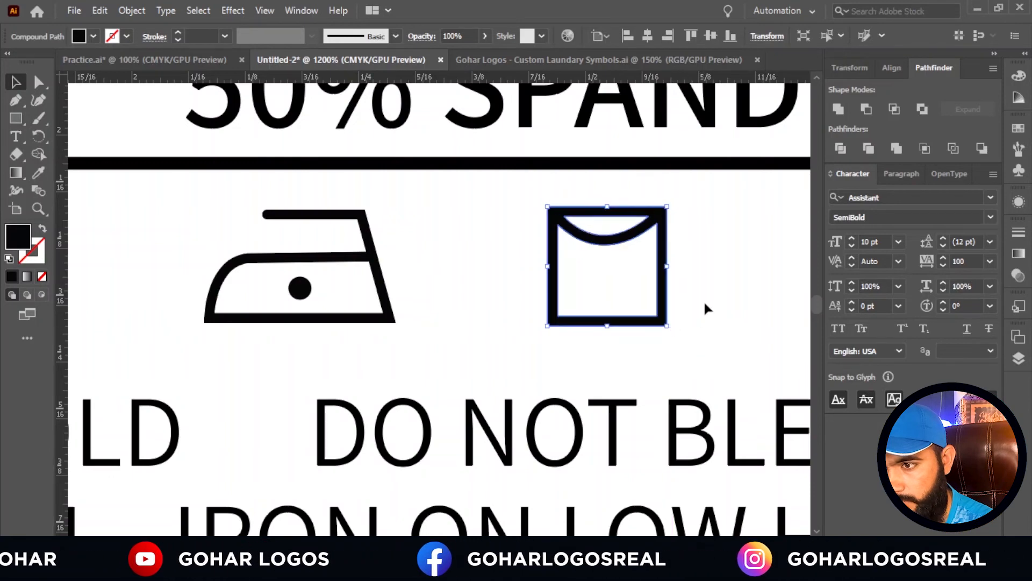
left_click(704, 300)
scroll(688, 285, "down", 5)
scroll(661, 273, "up", 1)
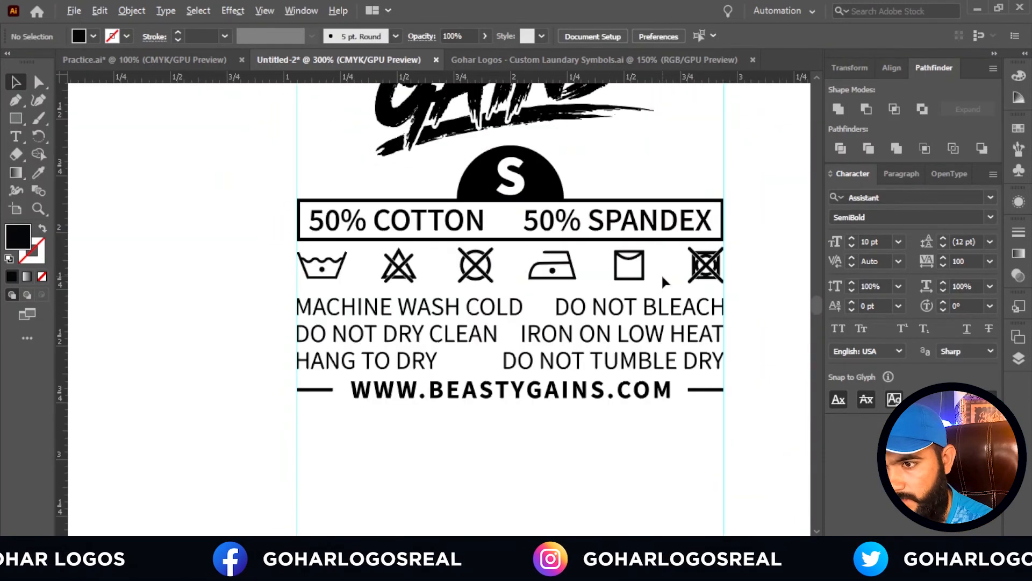
Align the six laundry symbols to one another with Align to Selection, and group them.
scroll(589, 278, "down", 1)
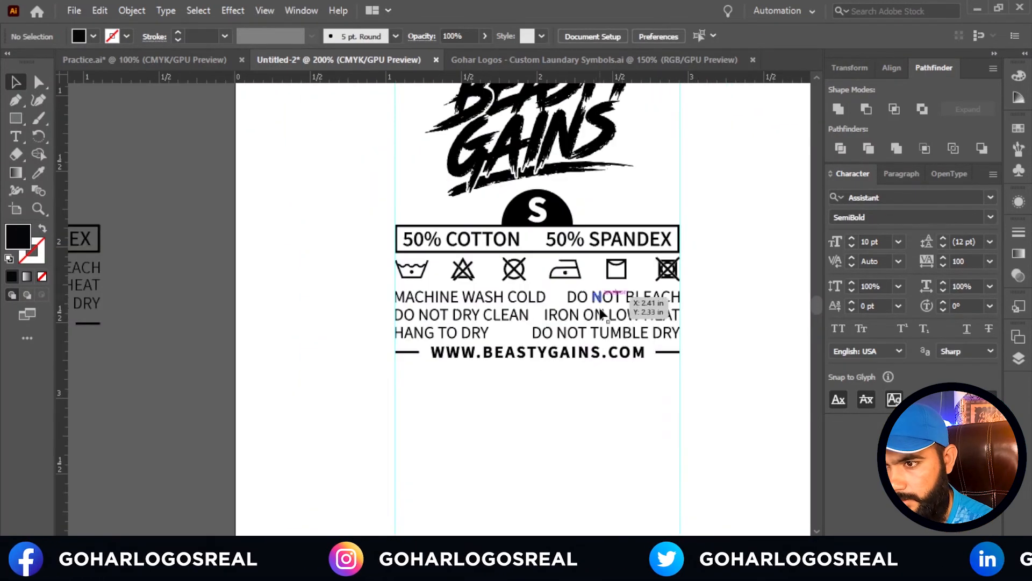
scroll(575, 284, "up", 1)
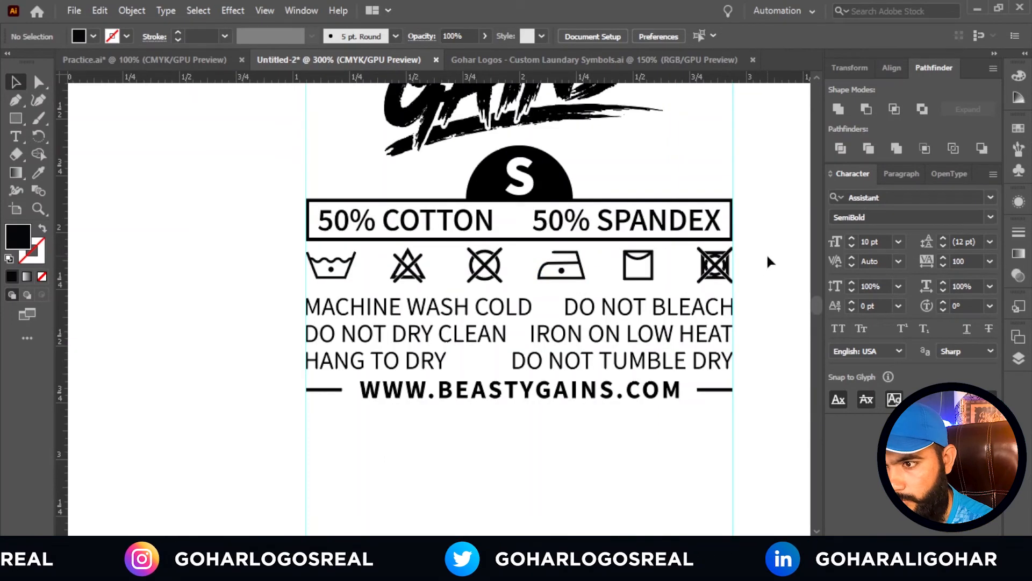
left_click_drag(269, 290, 269, 290)
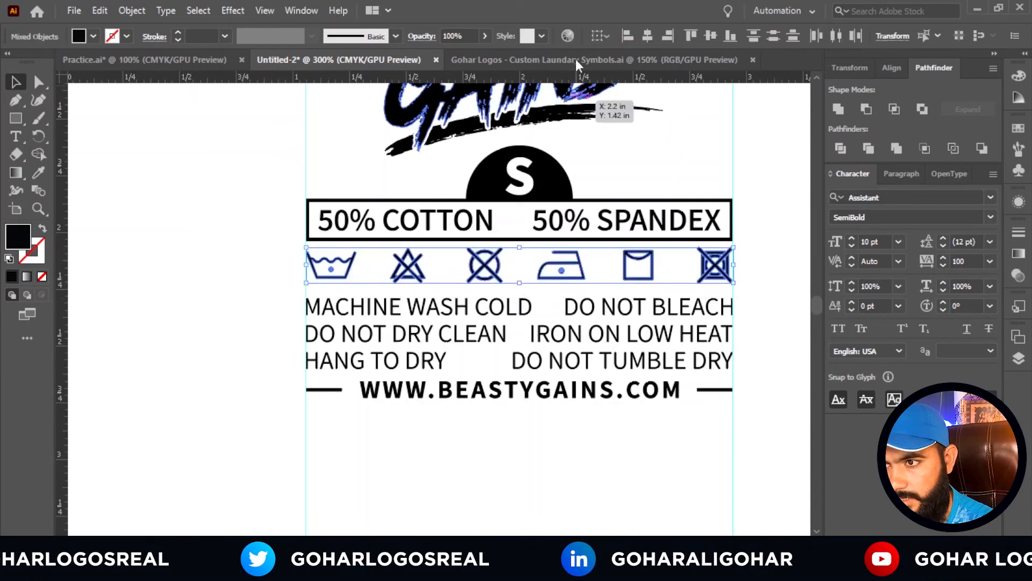
left_click(598, 33)
left_click(606, 50)
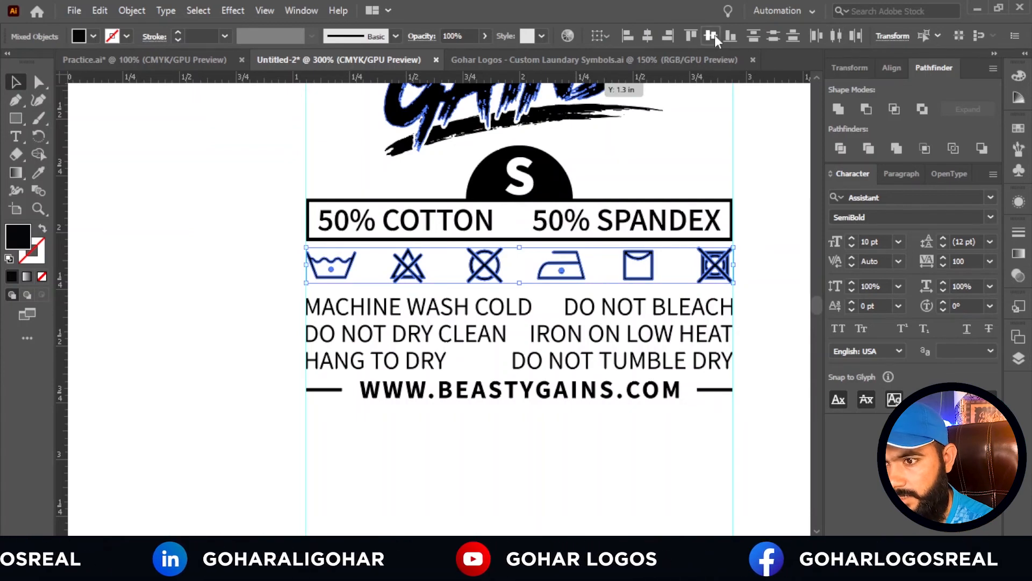
right_click(581, 257)
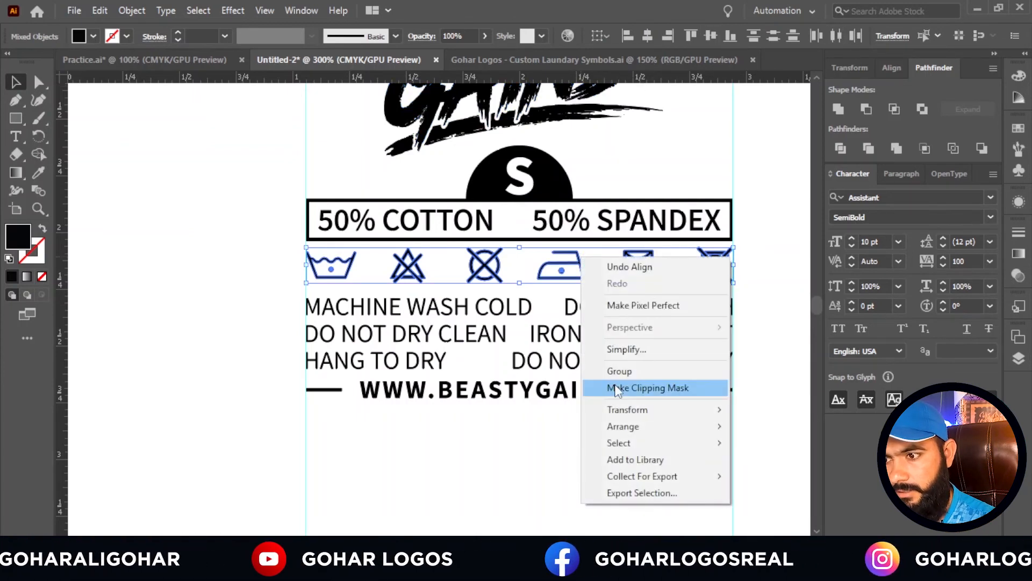
left_click(617, 370)
left_click(601, 443)
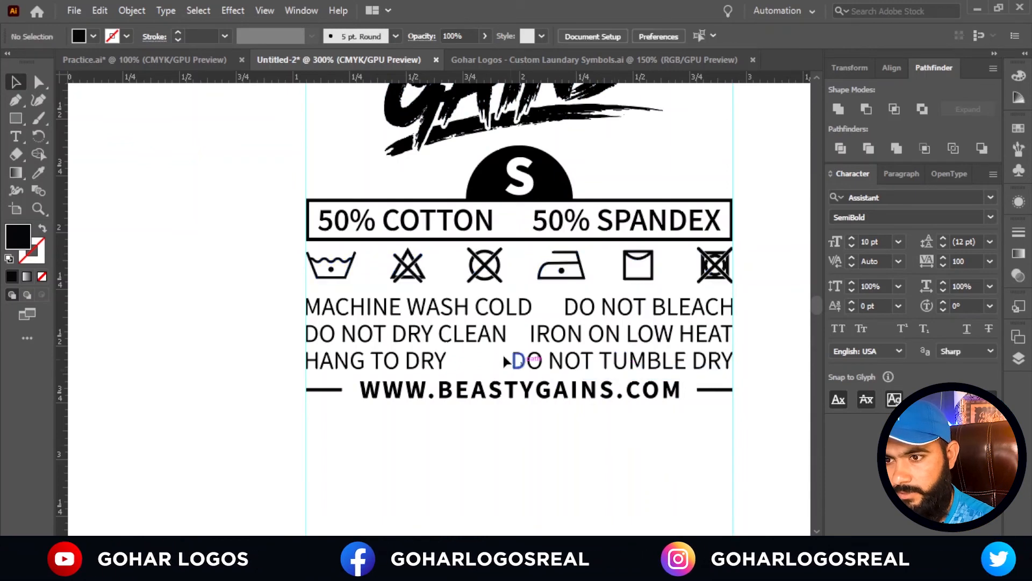
Select all the label artwork and align it to a common horizontal center.
scroll(559, 242, "down", 1)
scroll(544, 264, "down", 1)
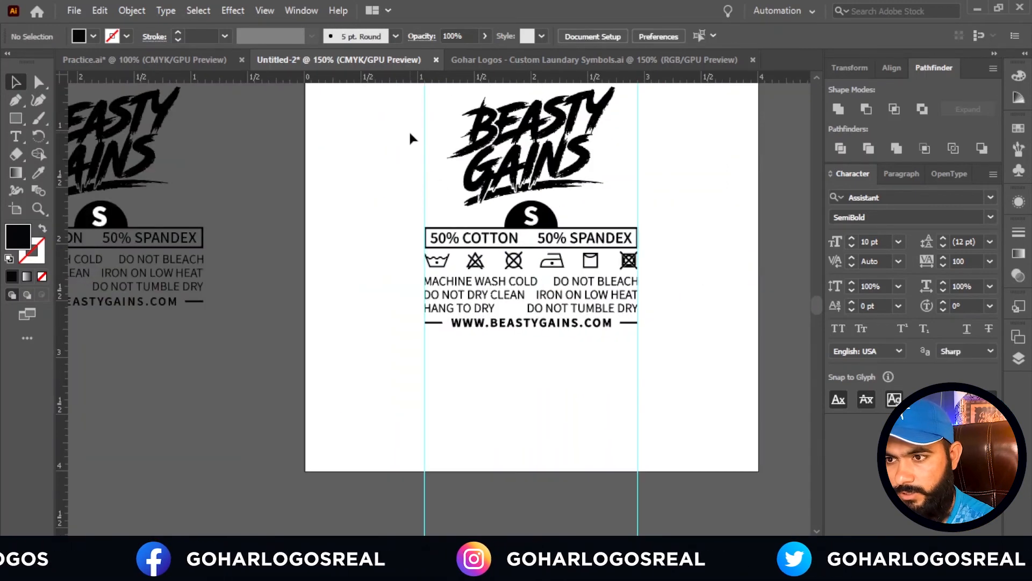
key("ctrl+a")
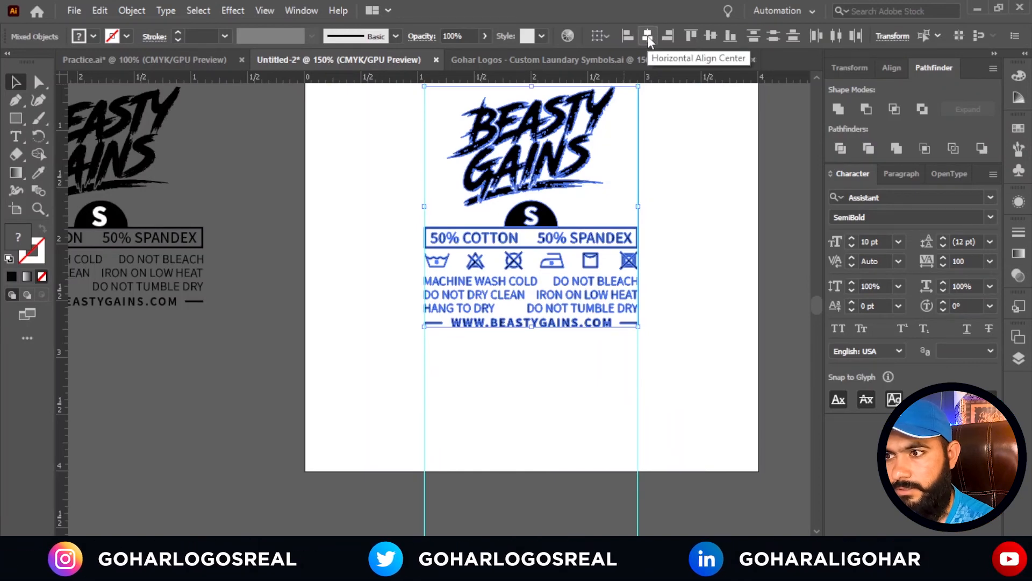
left_click(523, 350)
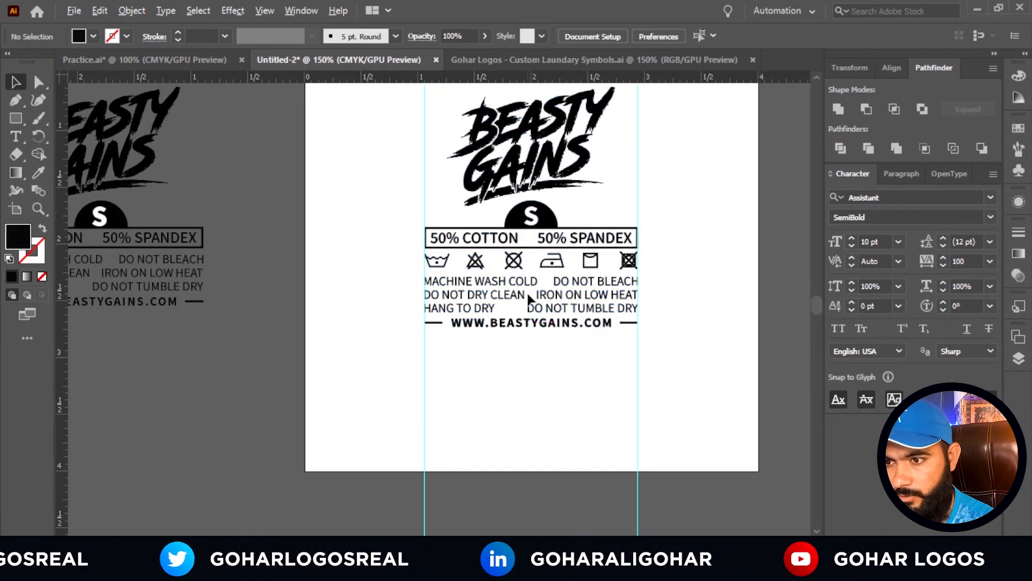
Draw a red spacer rectangle filling the vertical gap between the DO NOT BLEACH and IRON ON LOW HEAT lines.
scroll(528, 292, "up", 2)
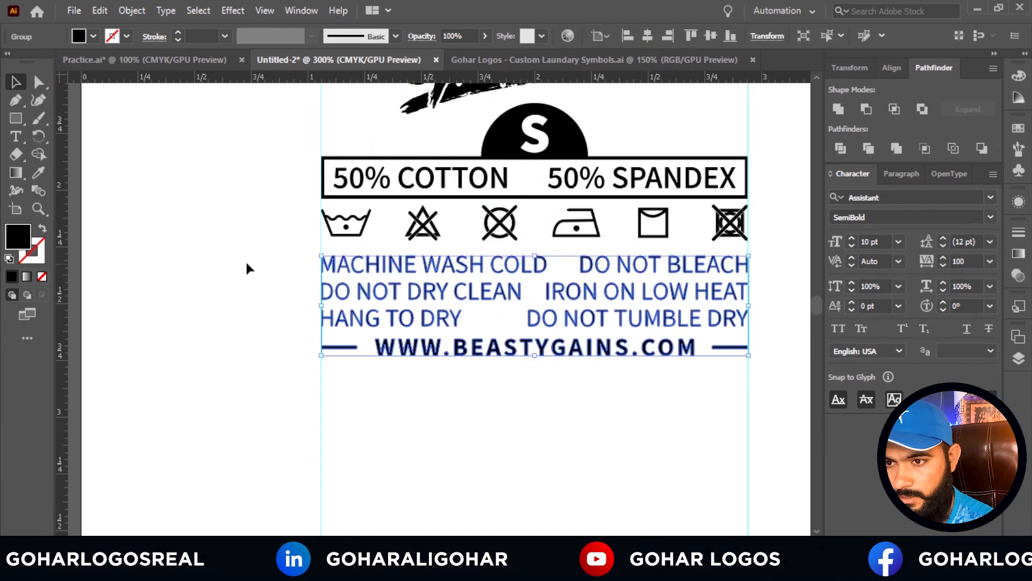
left_click(93, 36)
left_click(199, 191)
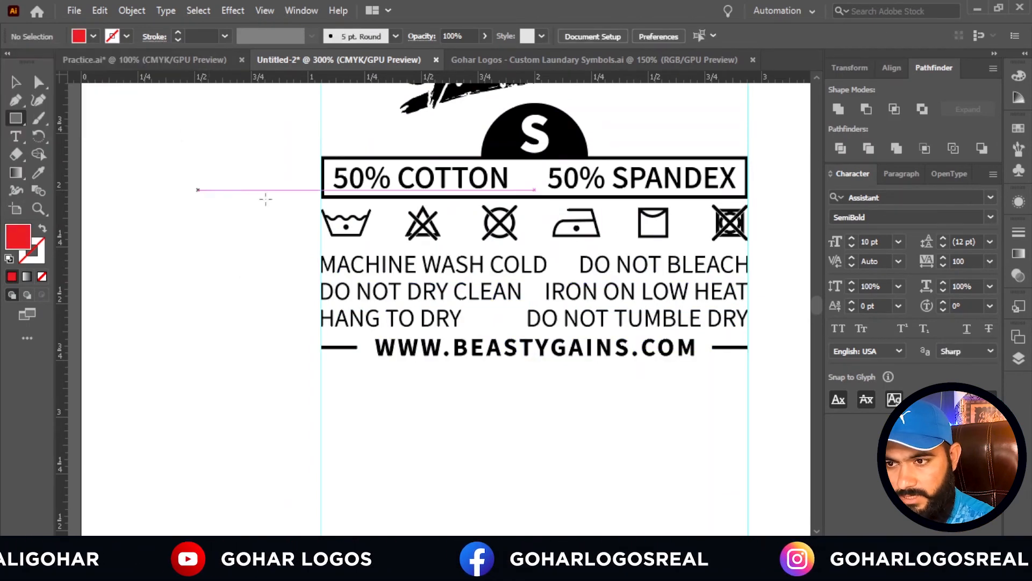
scroll(509, 247, "up", 2)
scroll(694, 188, "right", 5)
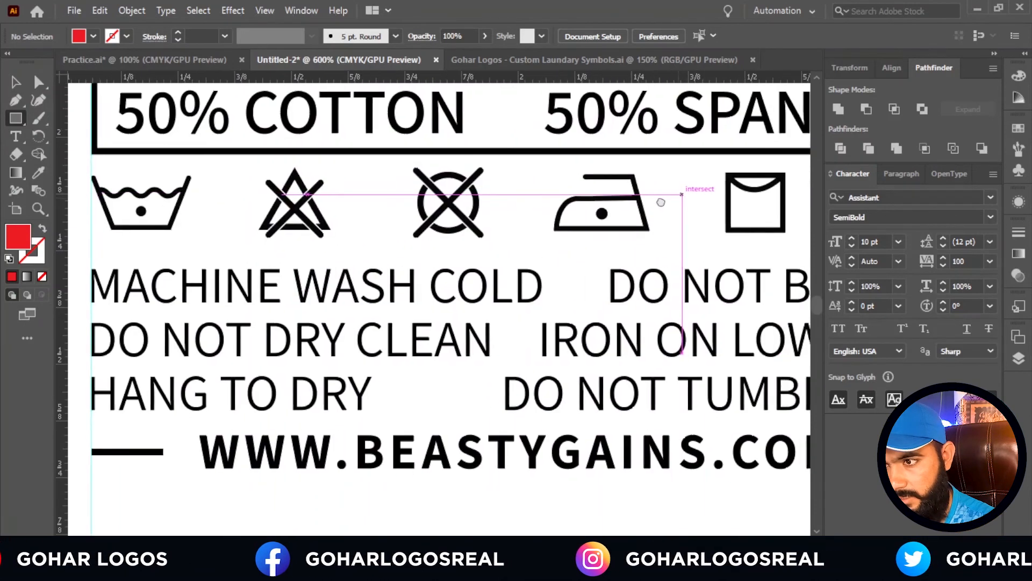
scroll(612, 177, "up", 2)
scroll(597, 183, "down", 6)
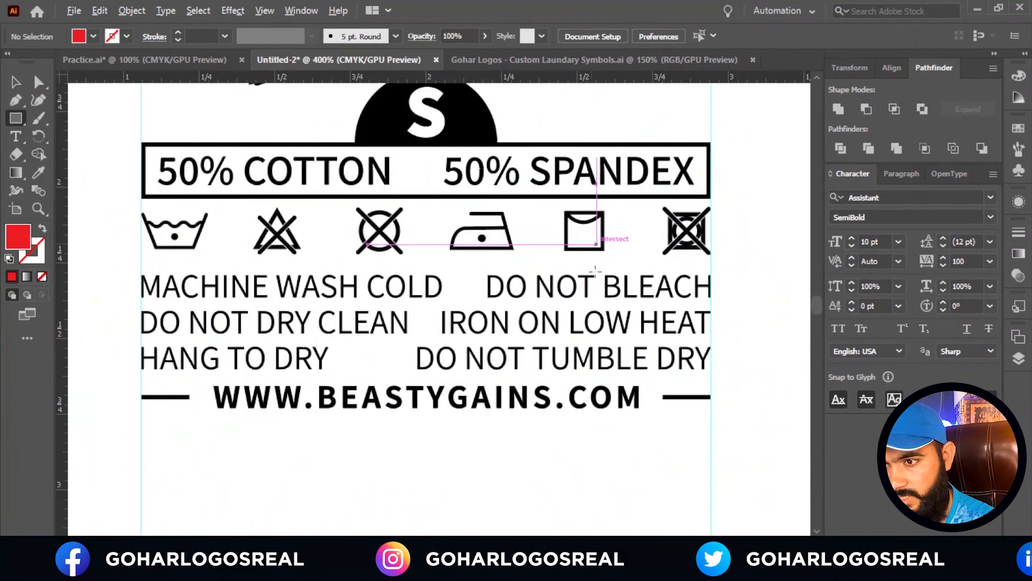
scroll(524, 299, "up", 8)
scroll(521, 290, "up", 2)
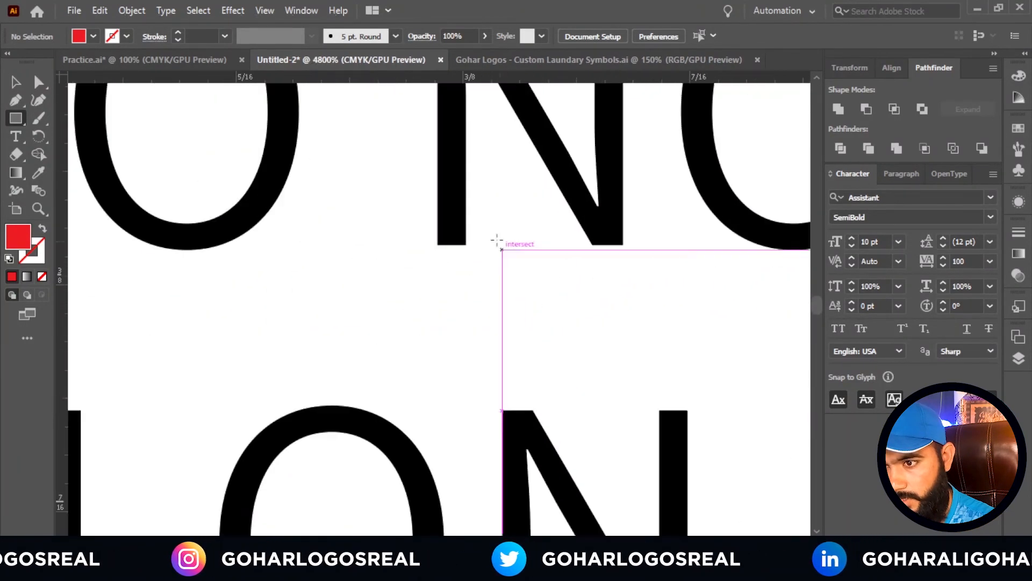
left_click_drag(467, 245, 751, 410)
key("v")
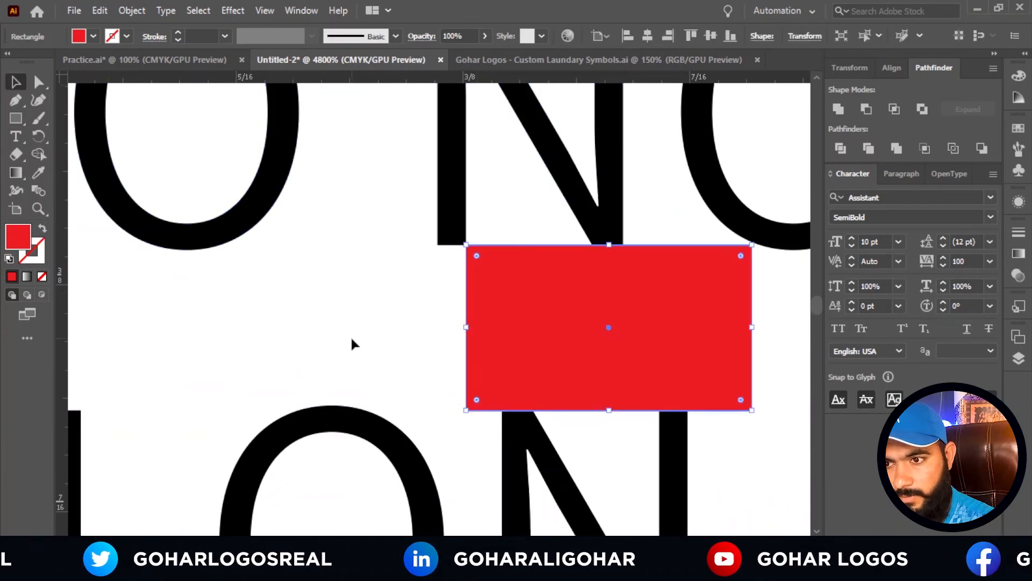
Widen the red spacer and place it directly beneath the fabric-content box, above the Hang to Dry symbol.
left_click(347, 333)
scroll(346, 333, "down", 1)
scroll(348, 337, "down", 3)
left_click_drag(494, 337, 652, 337)
left_click(627, 261)
scroll(576, 344, "down", 3)
left_click_drag(576, 360, 567, 162)
scroll(593, 161, "up", 4)
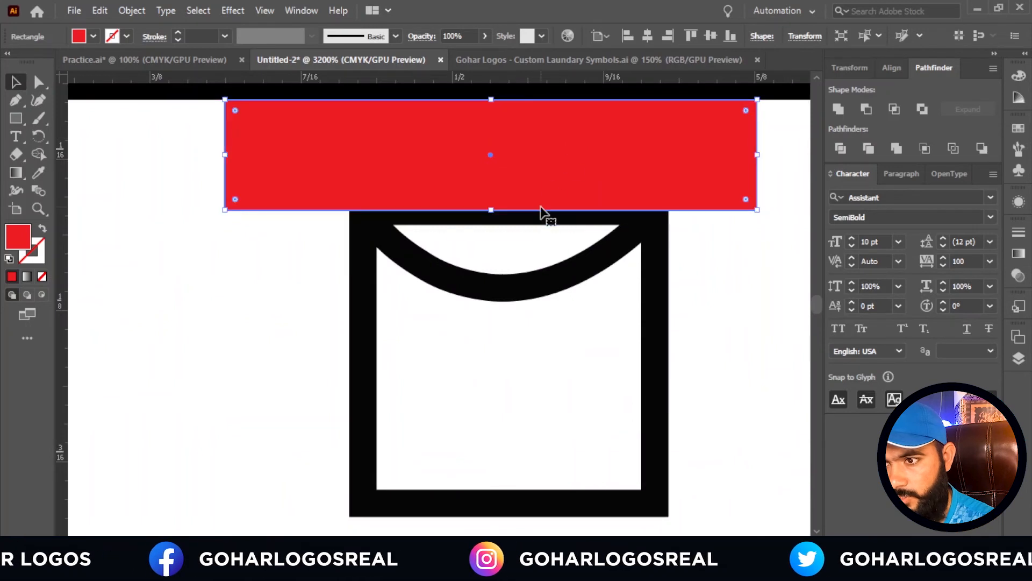
Move the symbol row slightly down and extend the red spacer's lower edge to the top of the Hang to Dry symbol.
left_click_drag(592, 265, 559, 291)
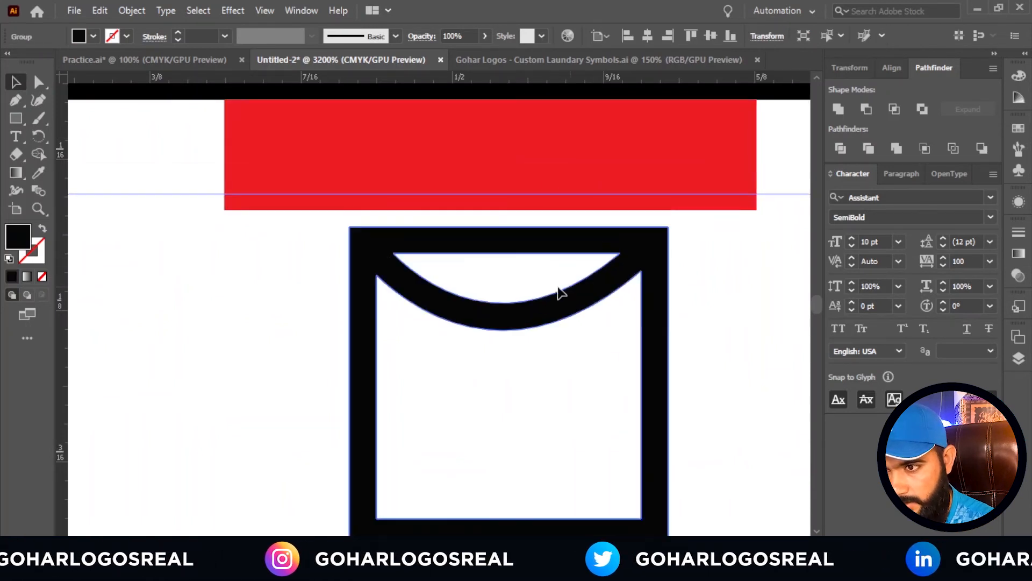
left_click(547, 266)
scroll(531, 233, "up", 1)
left_click(530, 231)
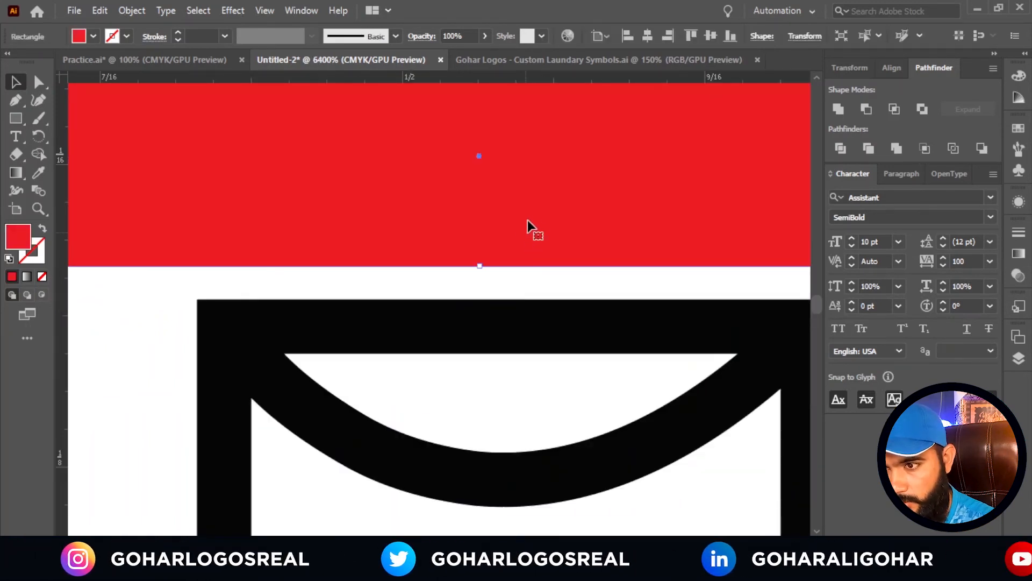
left_click_drag(484, 268, 484, 297)
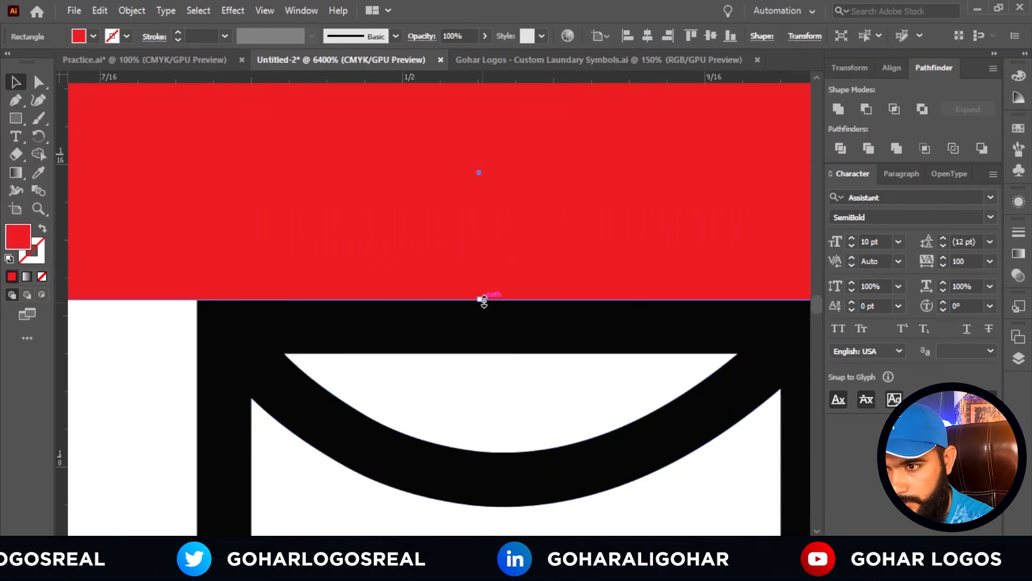
Move the red spacer below the Hang to Dry symbol so its upper edge meets the symbol's base.
scroll(484, 297, "down", 5)
left_click_drag(522, 212, 523, 383)
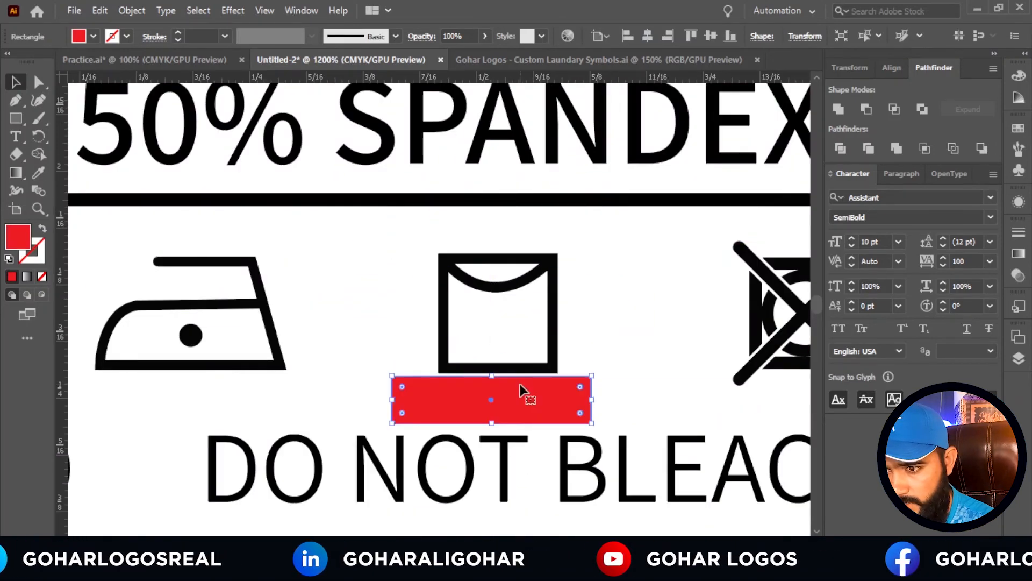
scroll(526, 392, "up", 3)
left_click_drag(534, 468, 532, 462)
scroll(527, 315, "down", 4)
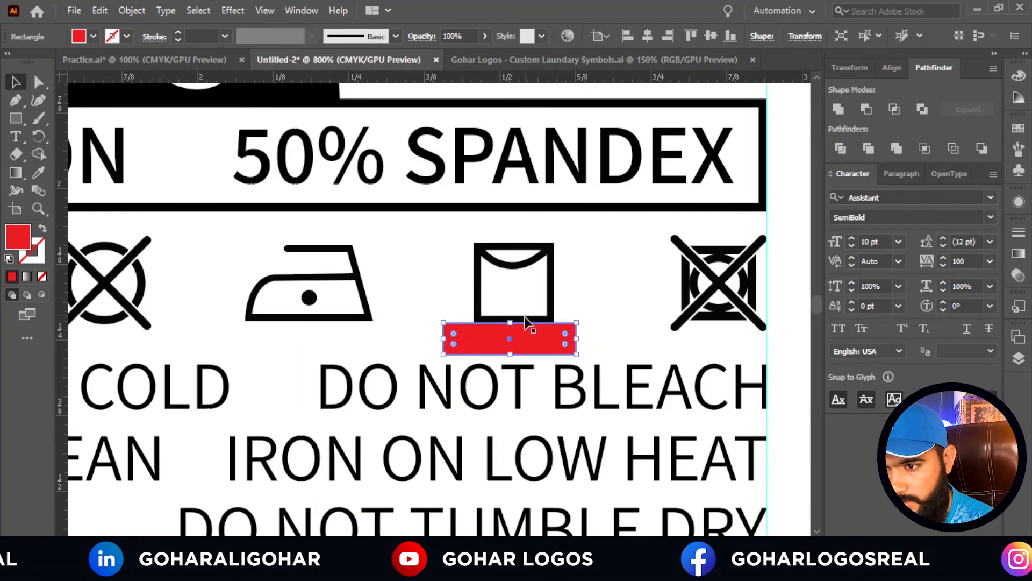
Move the washing instructions and website group up until the lettering meets the red spacer's lower edge.
left_click(515, 367)
scroll(517, 367, "up", 6)
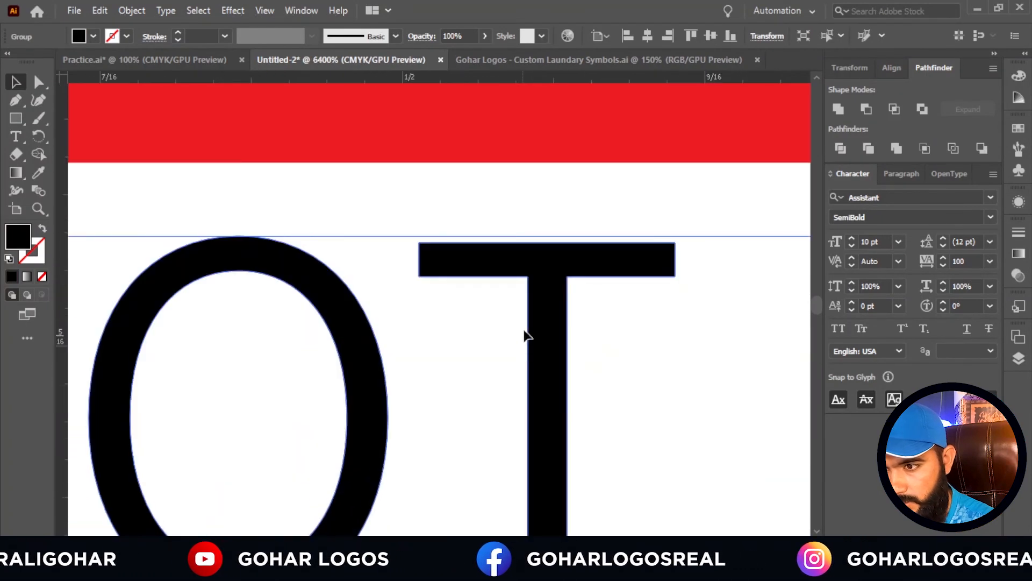
left_click_drag(526, 334, 547, 249)
left_click_drag(545, 245, 545, 232)
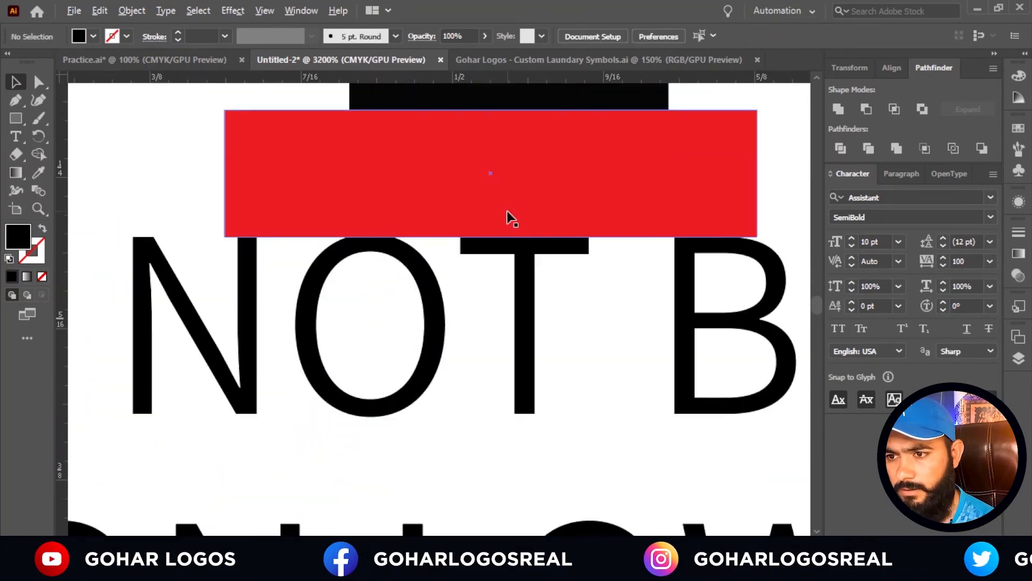
scroll(508, 210, "up", 2)
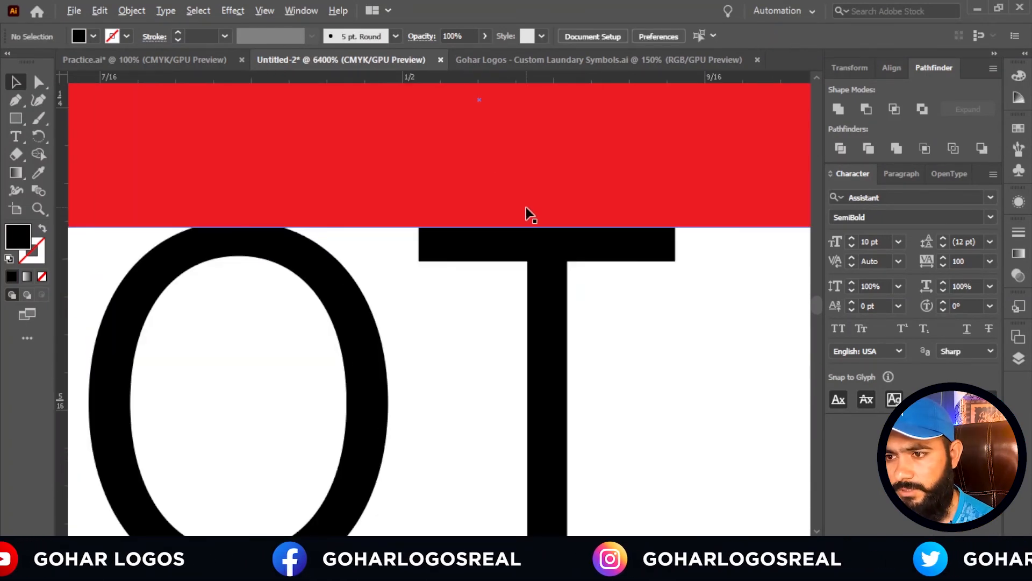
Delete the red spacer rectangle between the symbols and the washing instructions.
scroll(533, 268, "down", 8)
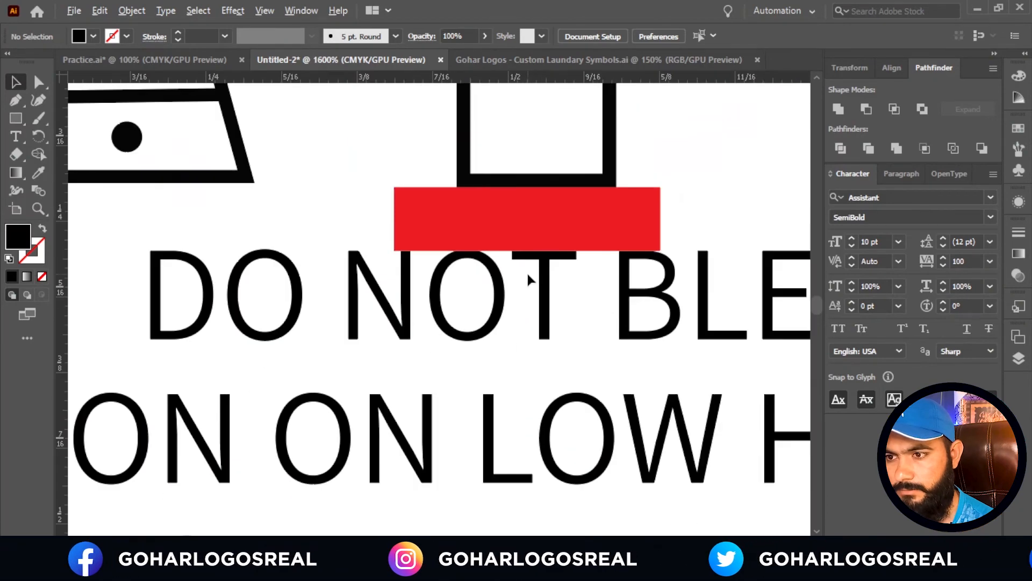
left_click(545, 267)
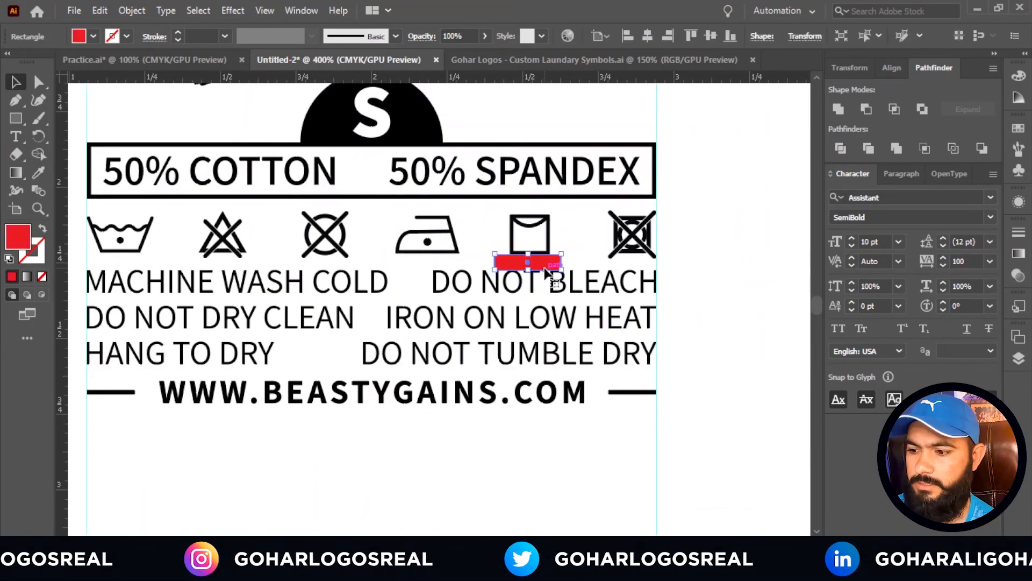
key("Delete")
scroll(595, 348, "down", 3)
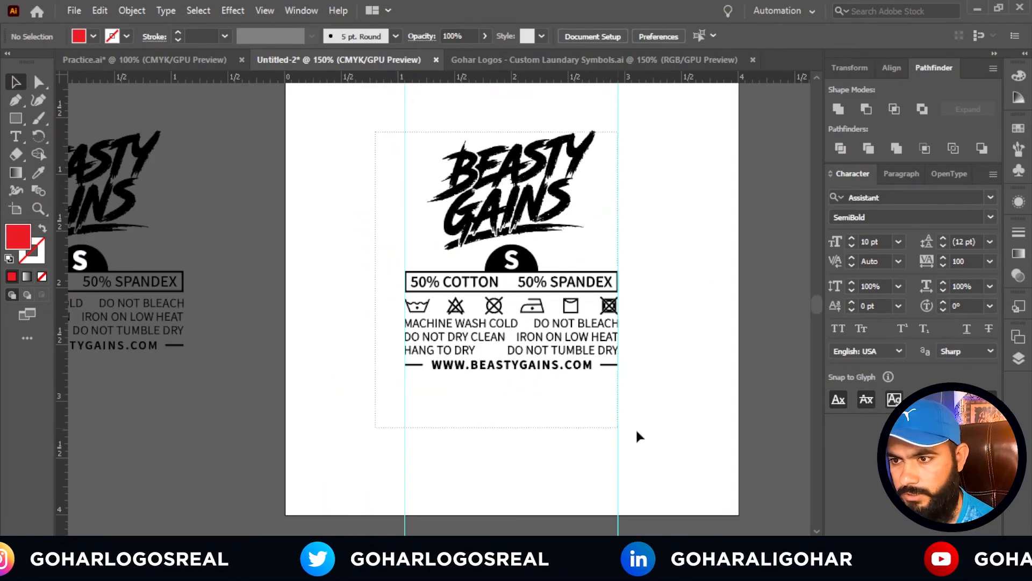
Group all the elements of the label with laundry symbols and centre the group on the artboard.
left_click_drag(637, 436, 639, 434)
left_click(597, 36)
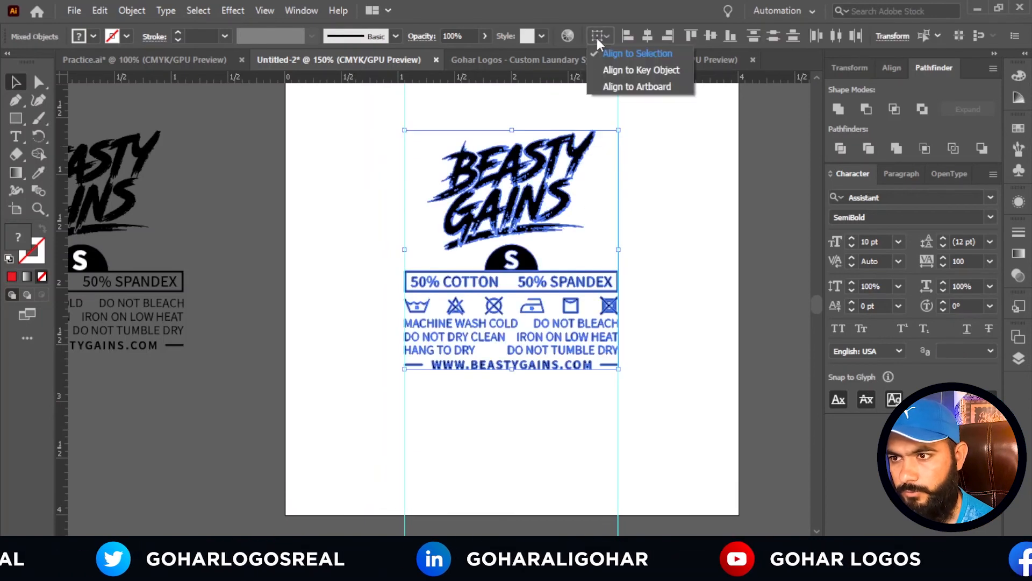
left_click(638, 87)
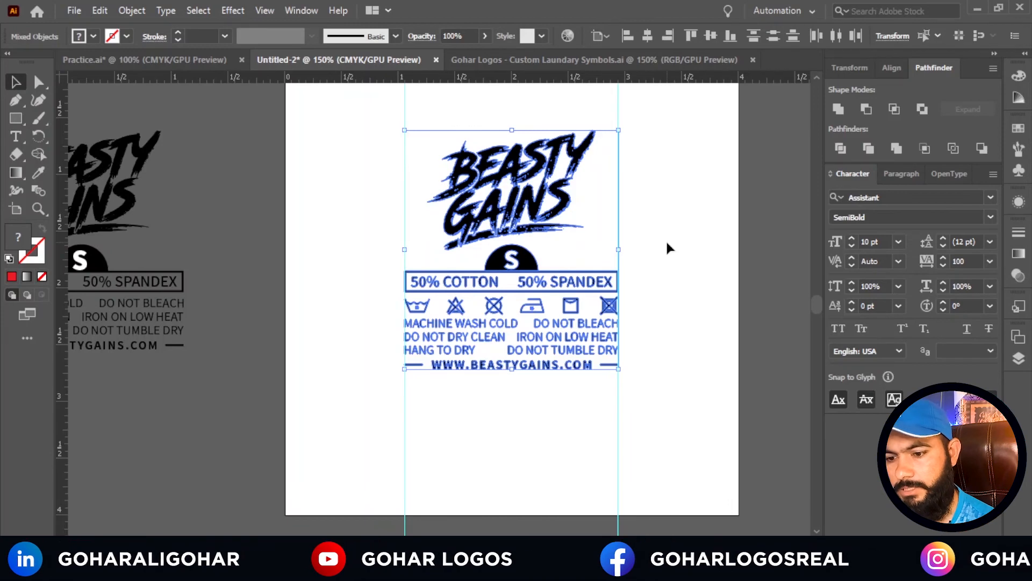
key("ctrl")
key("ctrl+g")
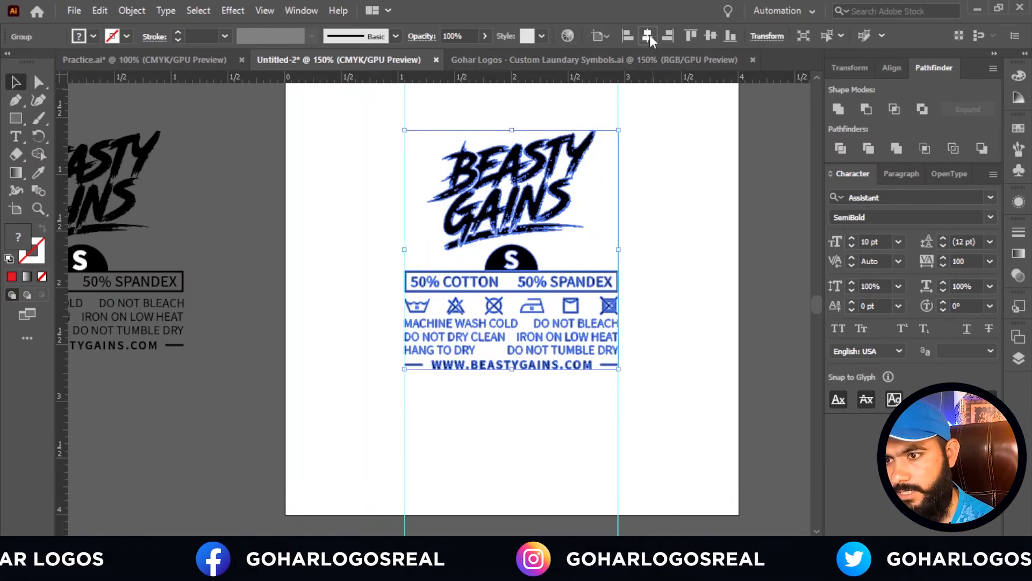
left_click(712, 35)
left_click(679, 241)
Hide the vertical guides around the label.
scroll(666, 280, "down", 2)
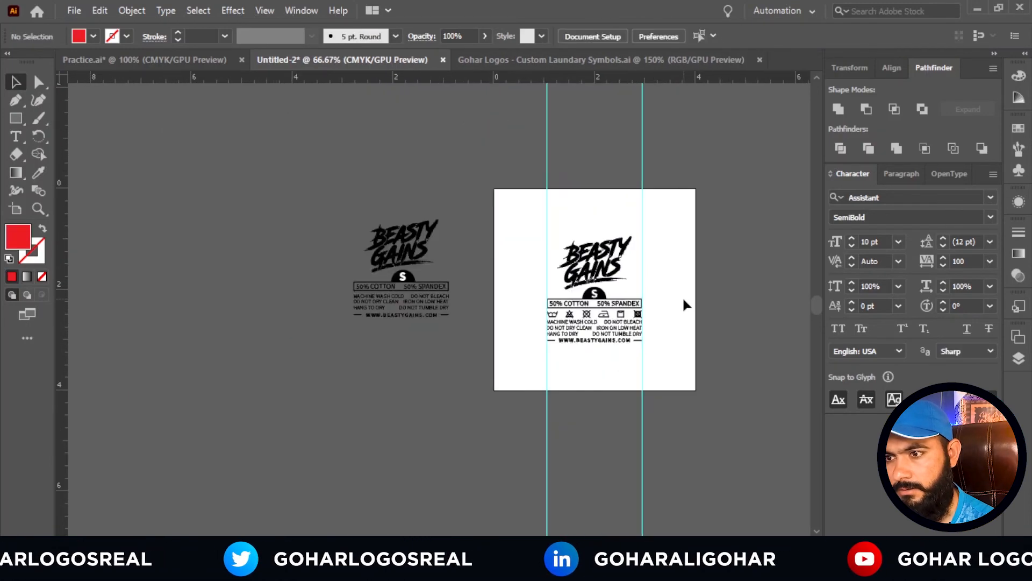
scroll(682, 296, "up", 2)
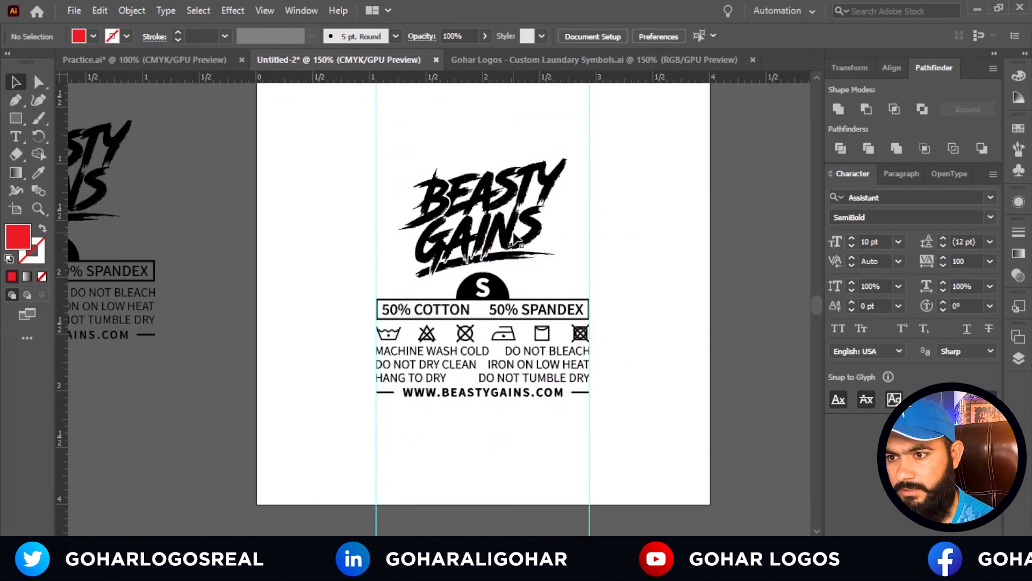
right_click(622, 223)
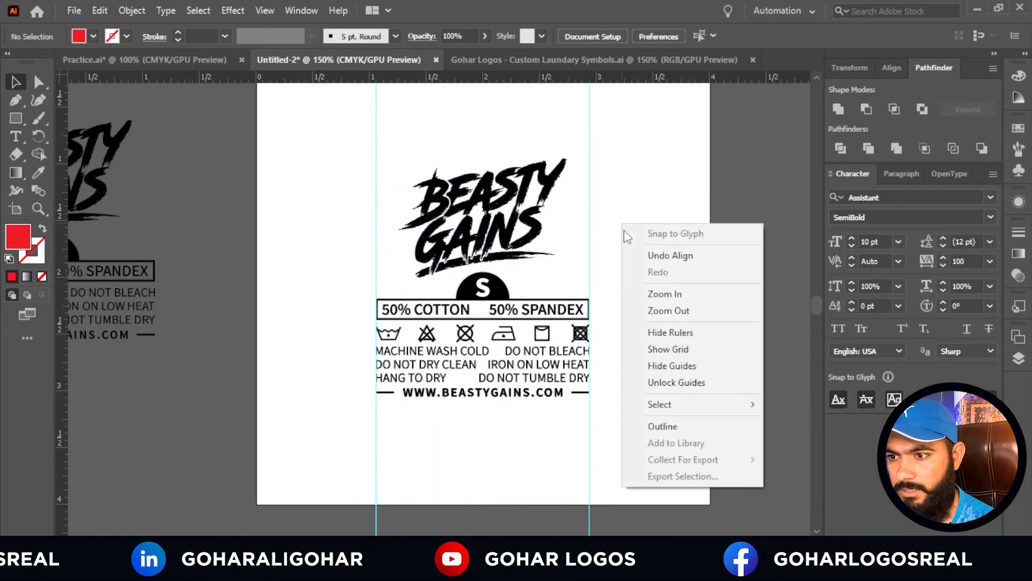
left_click(663, 365)
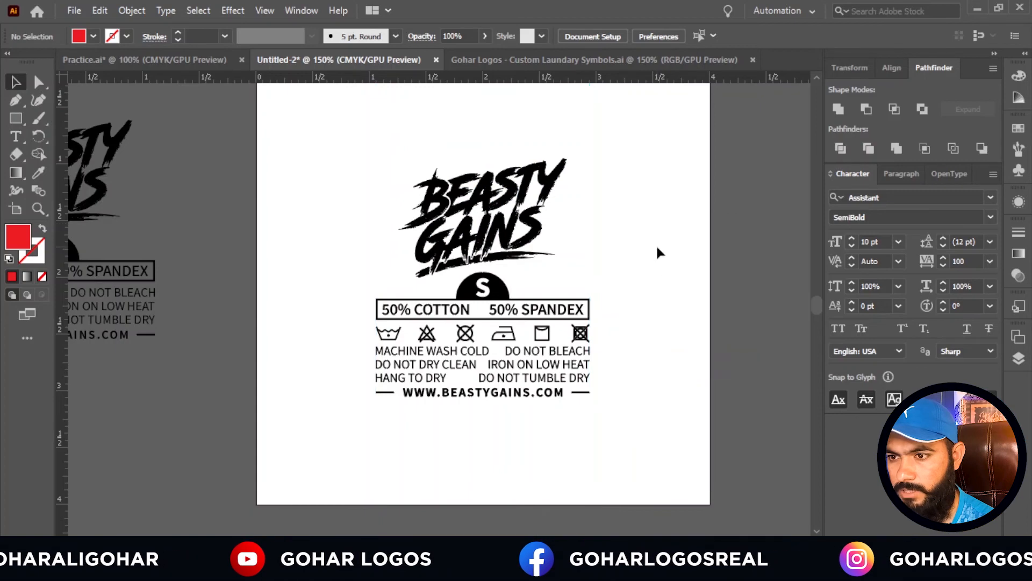
Examine the grouped label on the artboard, from an overview and close up, alongside the version without laundry symbols.
scroll(654, 266, "down", 2)
scroll(652, 281, "up", 1)
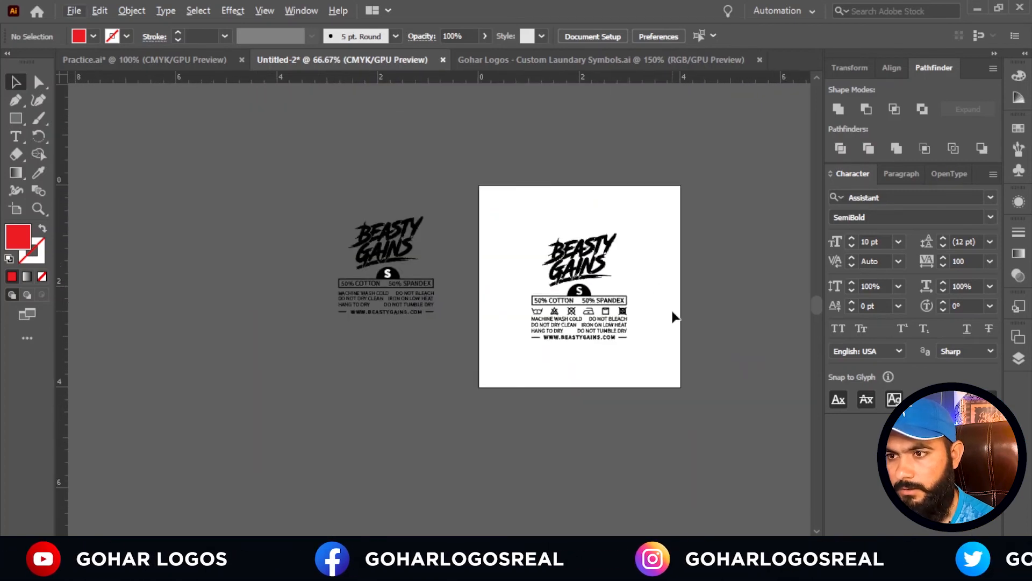
scroll(672, 316, "up", 1)
scroll(658, 280, "left", 1)
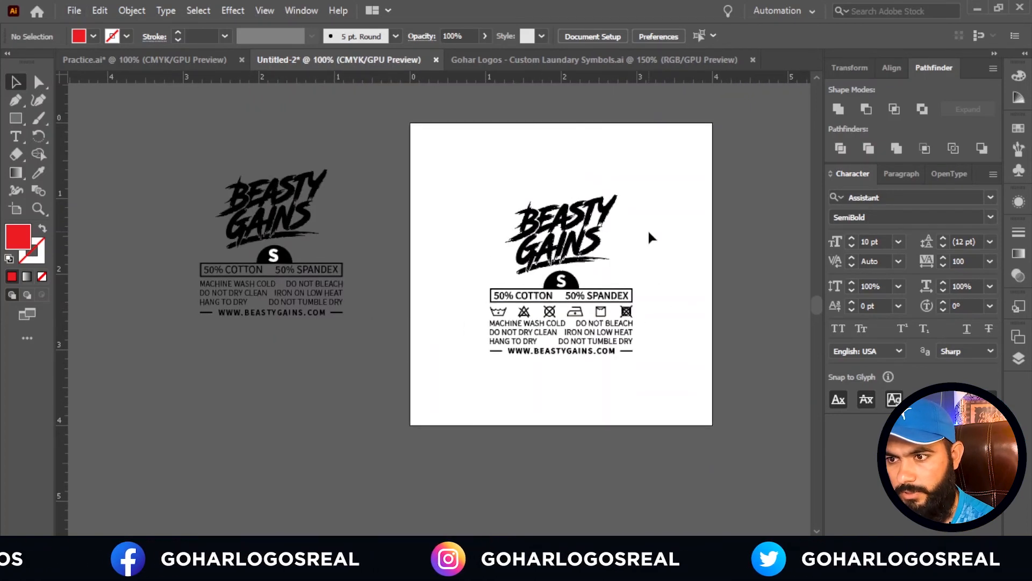
scroll(566, 277, "up", 2)
scroll(597, 275, "down", 2)
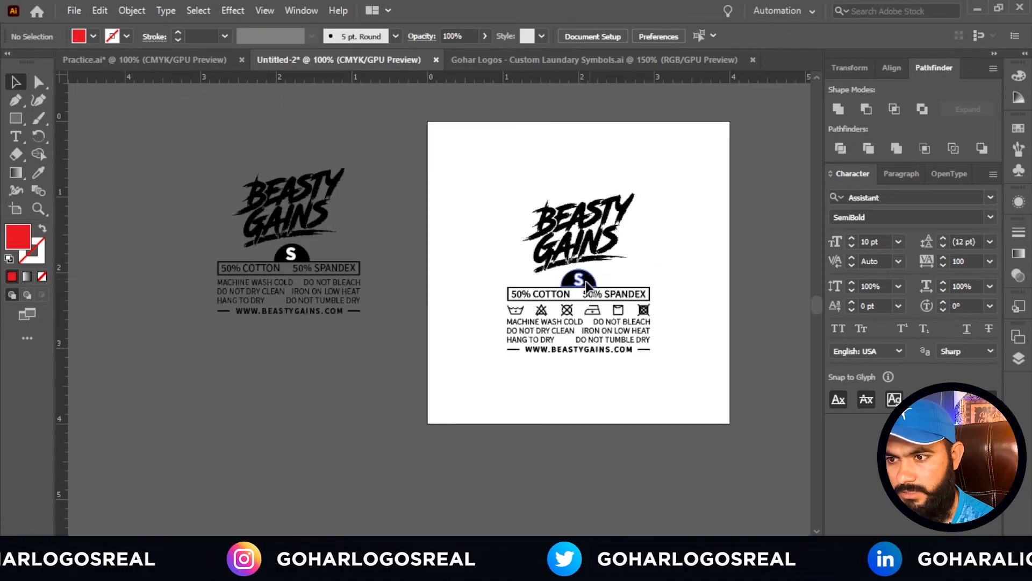
scroll(586, 284, "up", 3)
scroll(585, 289, "down", 2)
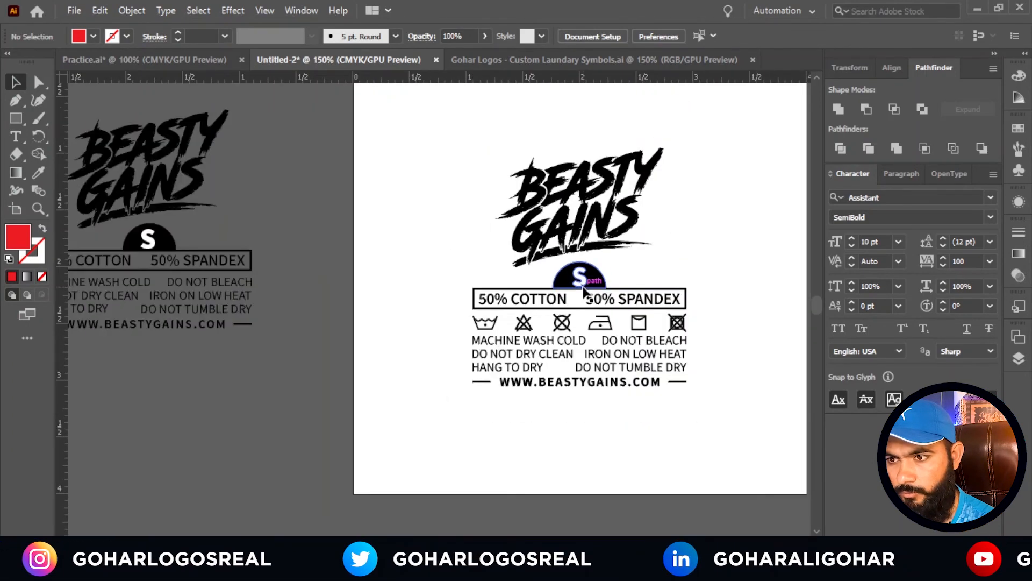
scroll(585, 290, "down", 1)
scroll(586, 282, "up", 1)
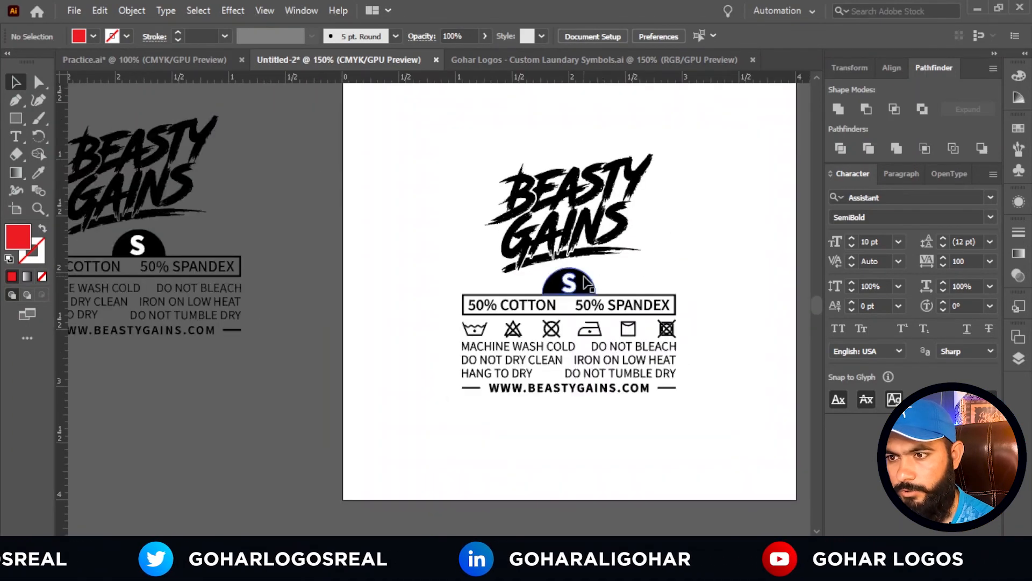
left_click_drag(664, 264, 614, 303)
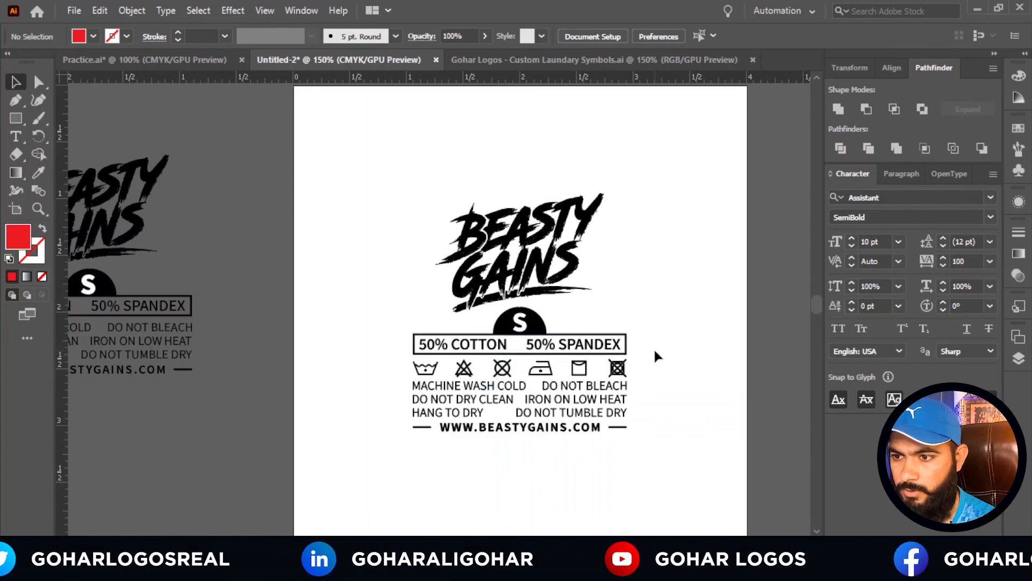
left_click_drag(656, 350, 760, 342)
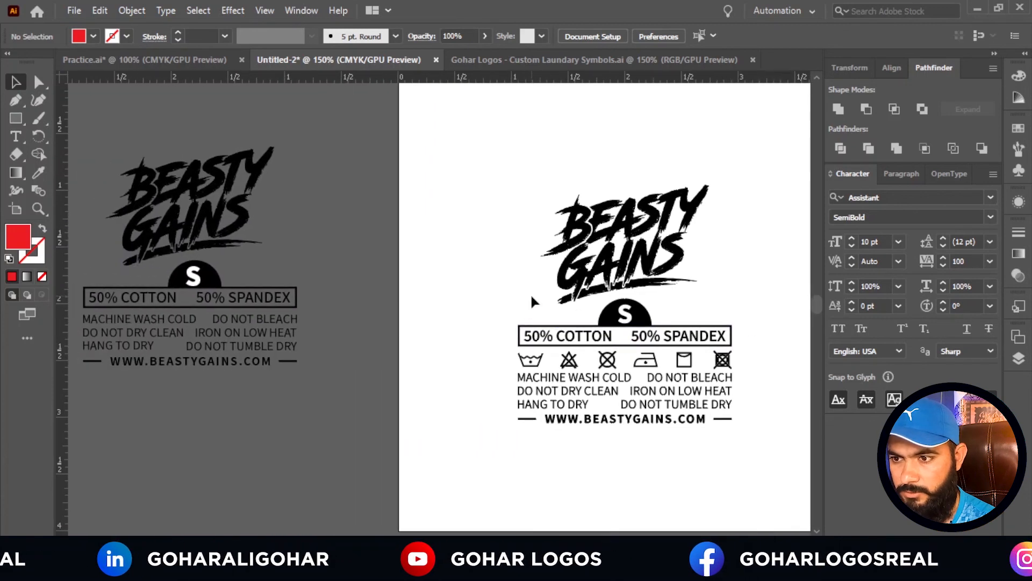
Select the grouped label version without laundry symbols beside the artboard.
left_click(591, 292)
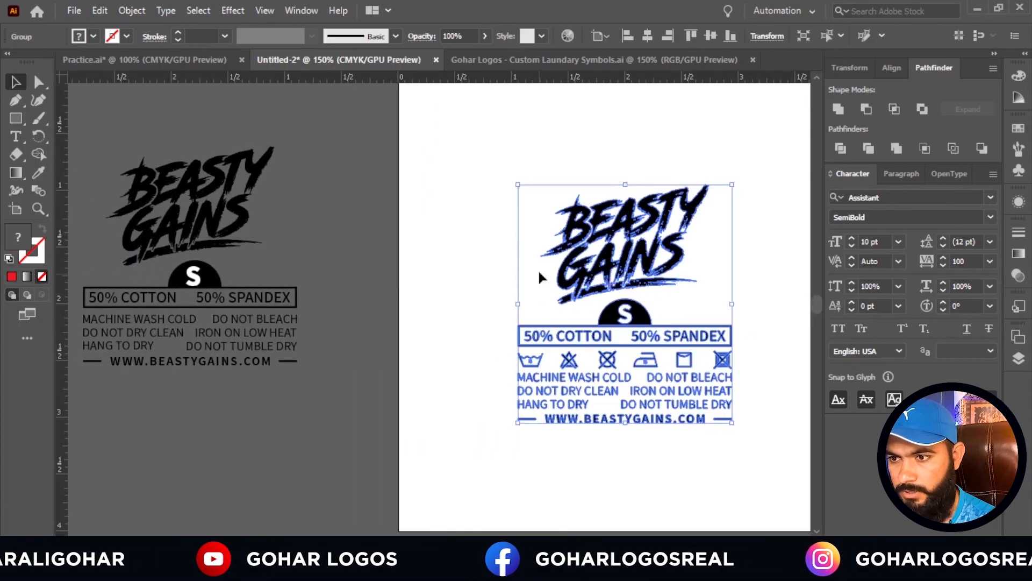
left_click(293, 293)
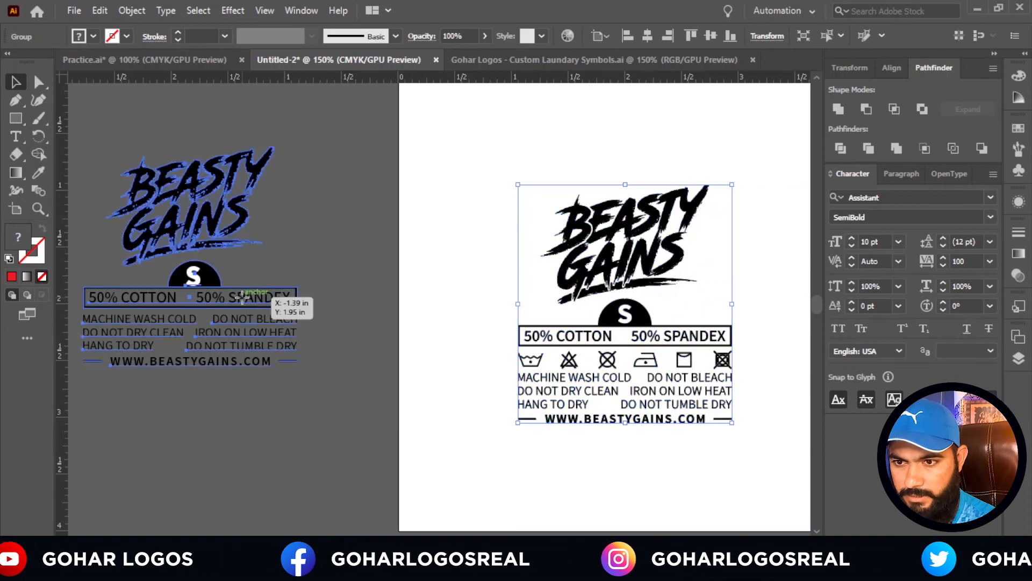
left_click(312, 281)
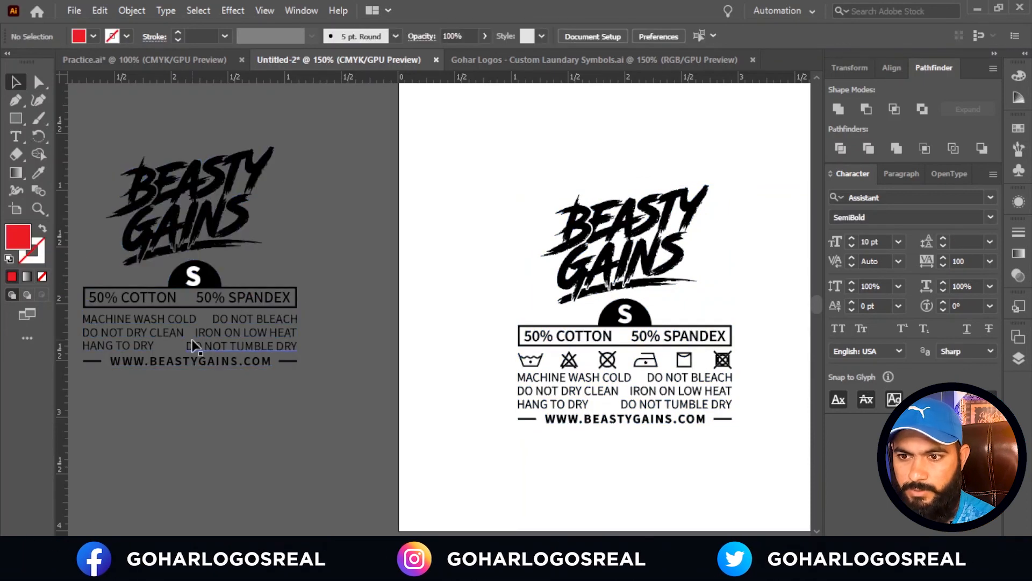
left_click(194, 345)
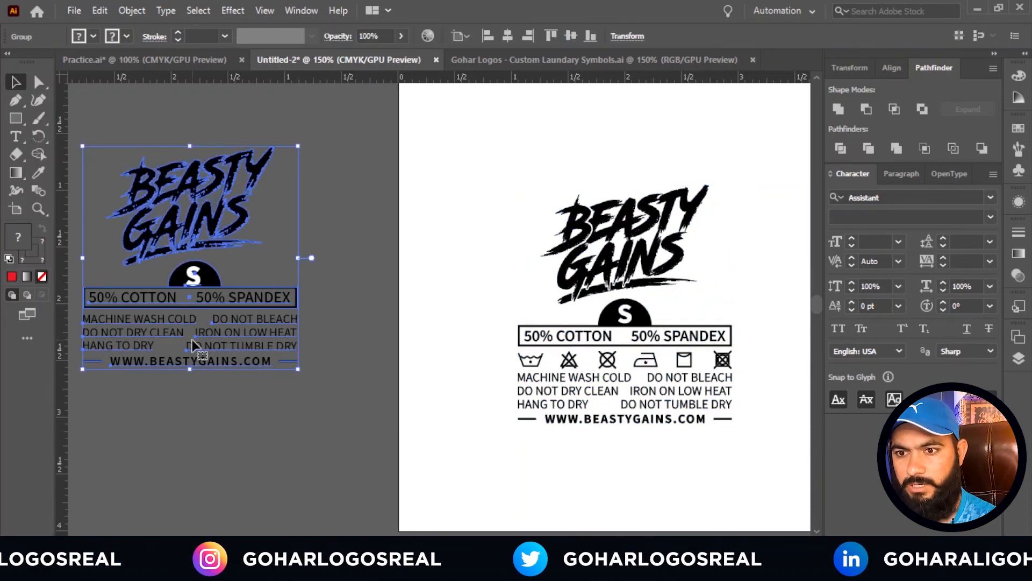